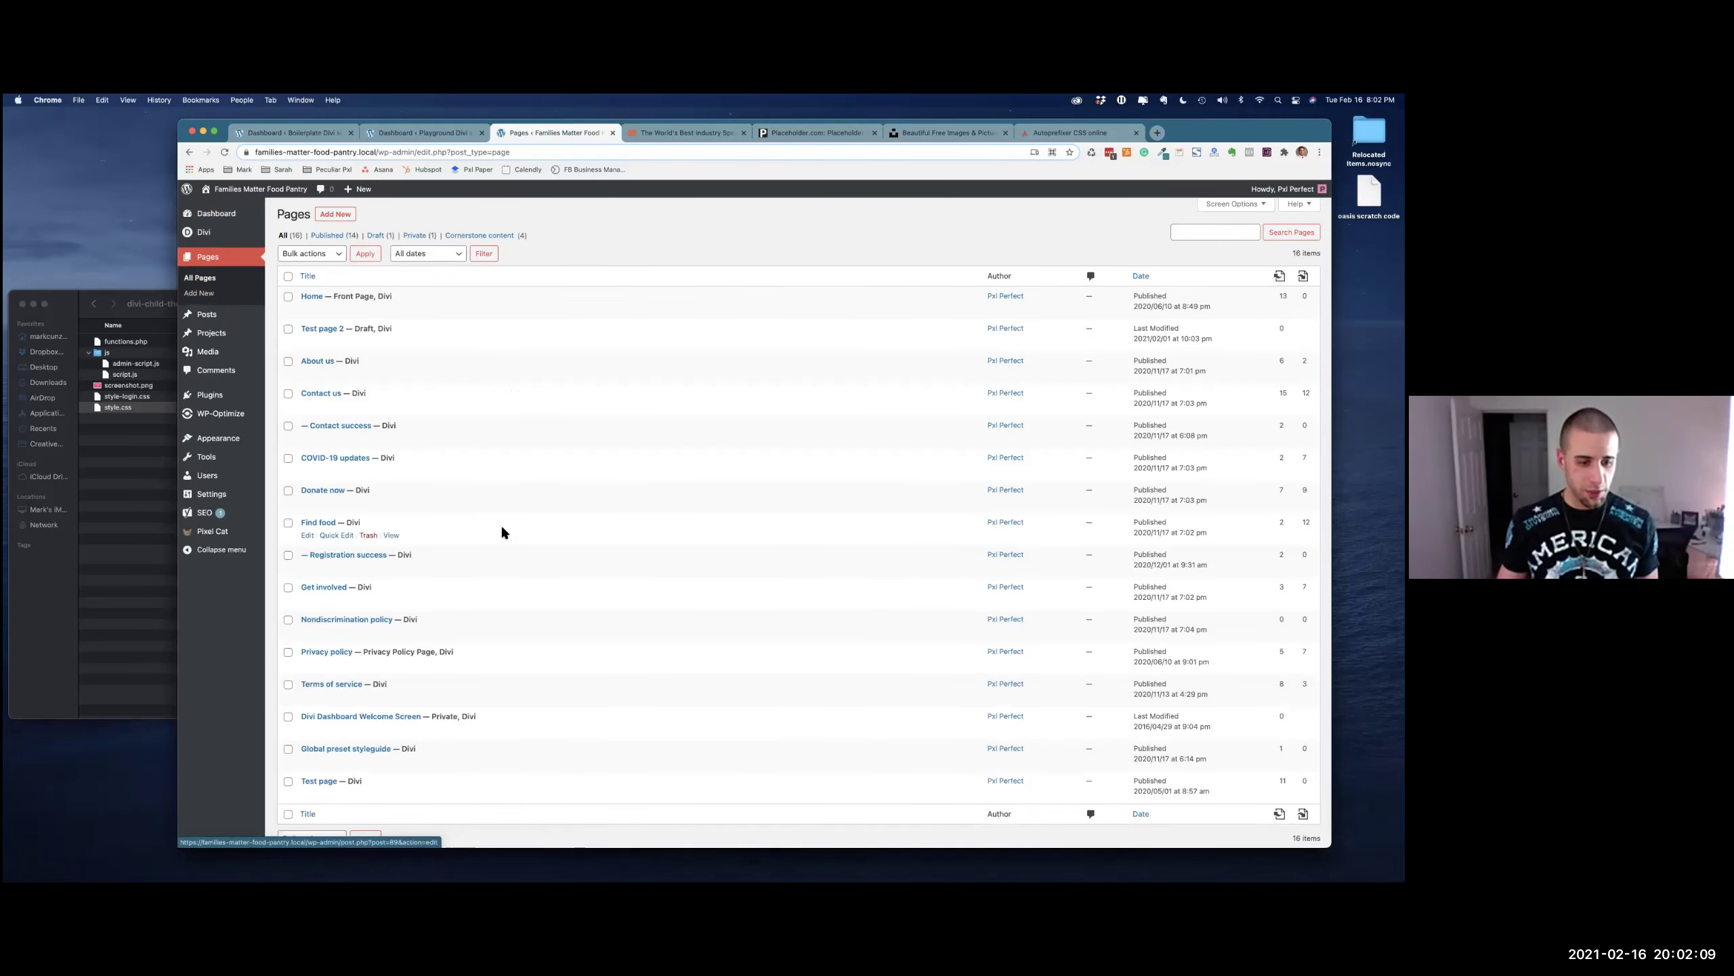
Open the editor and the published view of "Test page" from the Pages list in separate new tabs
scroll(502, 525, "down", 2)
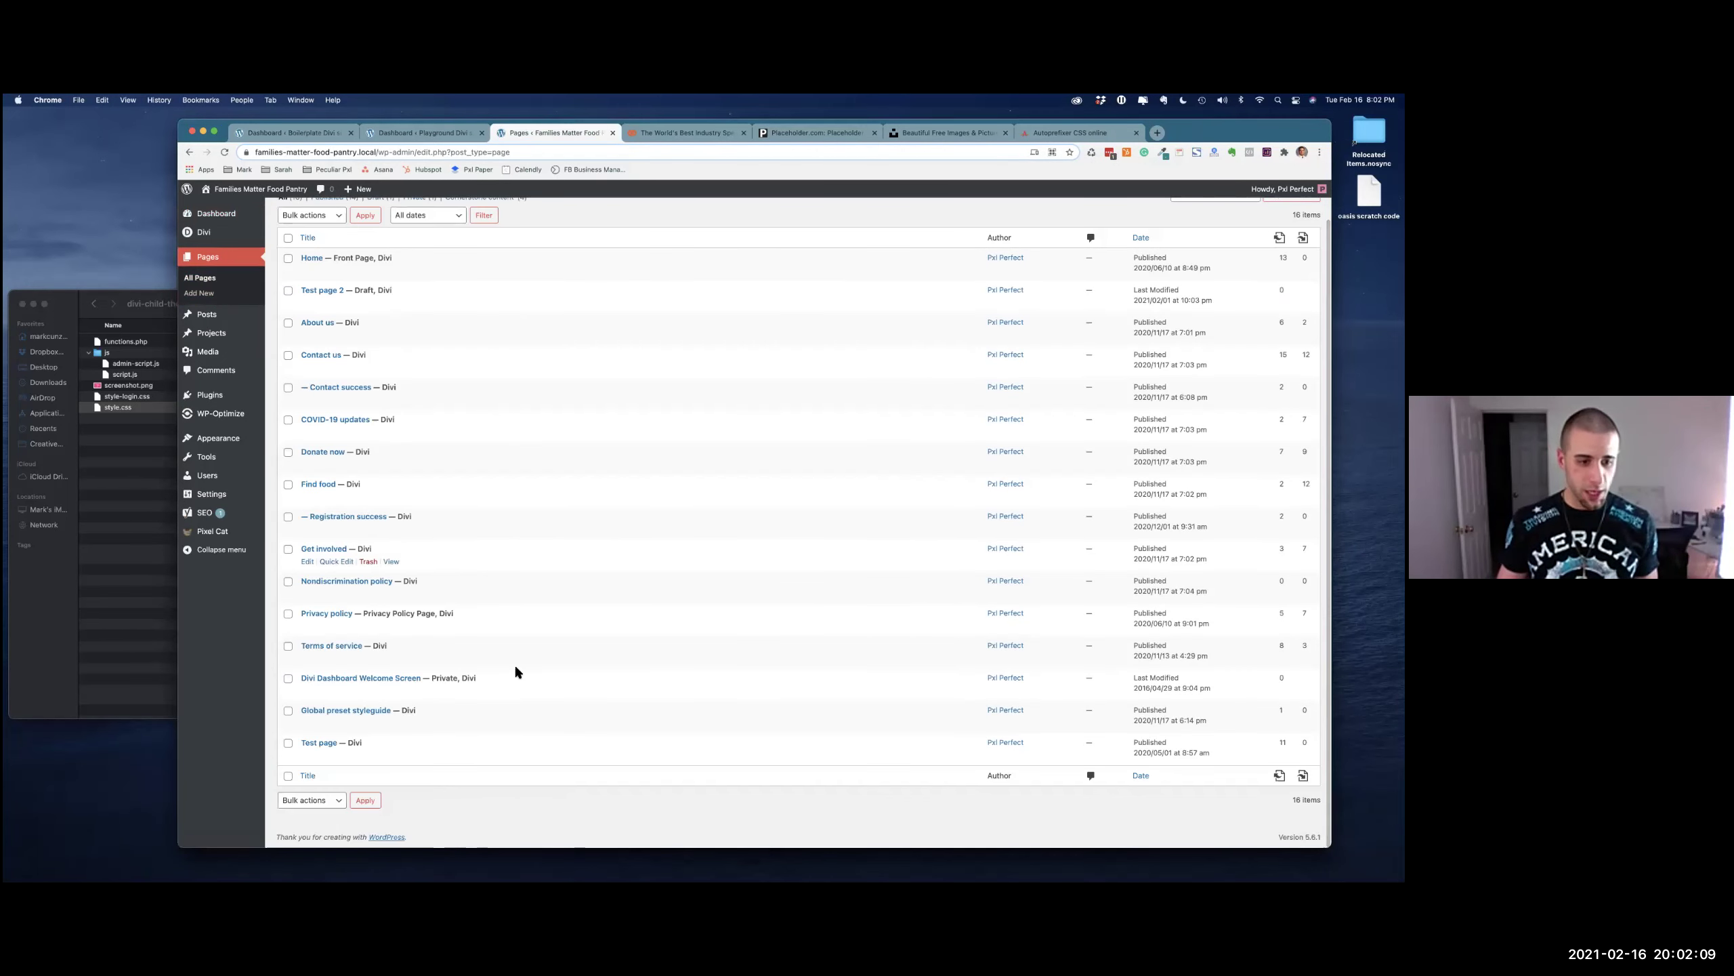
right_click(320, 738)
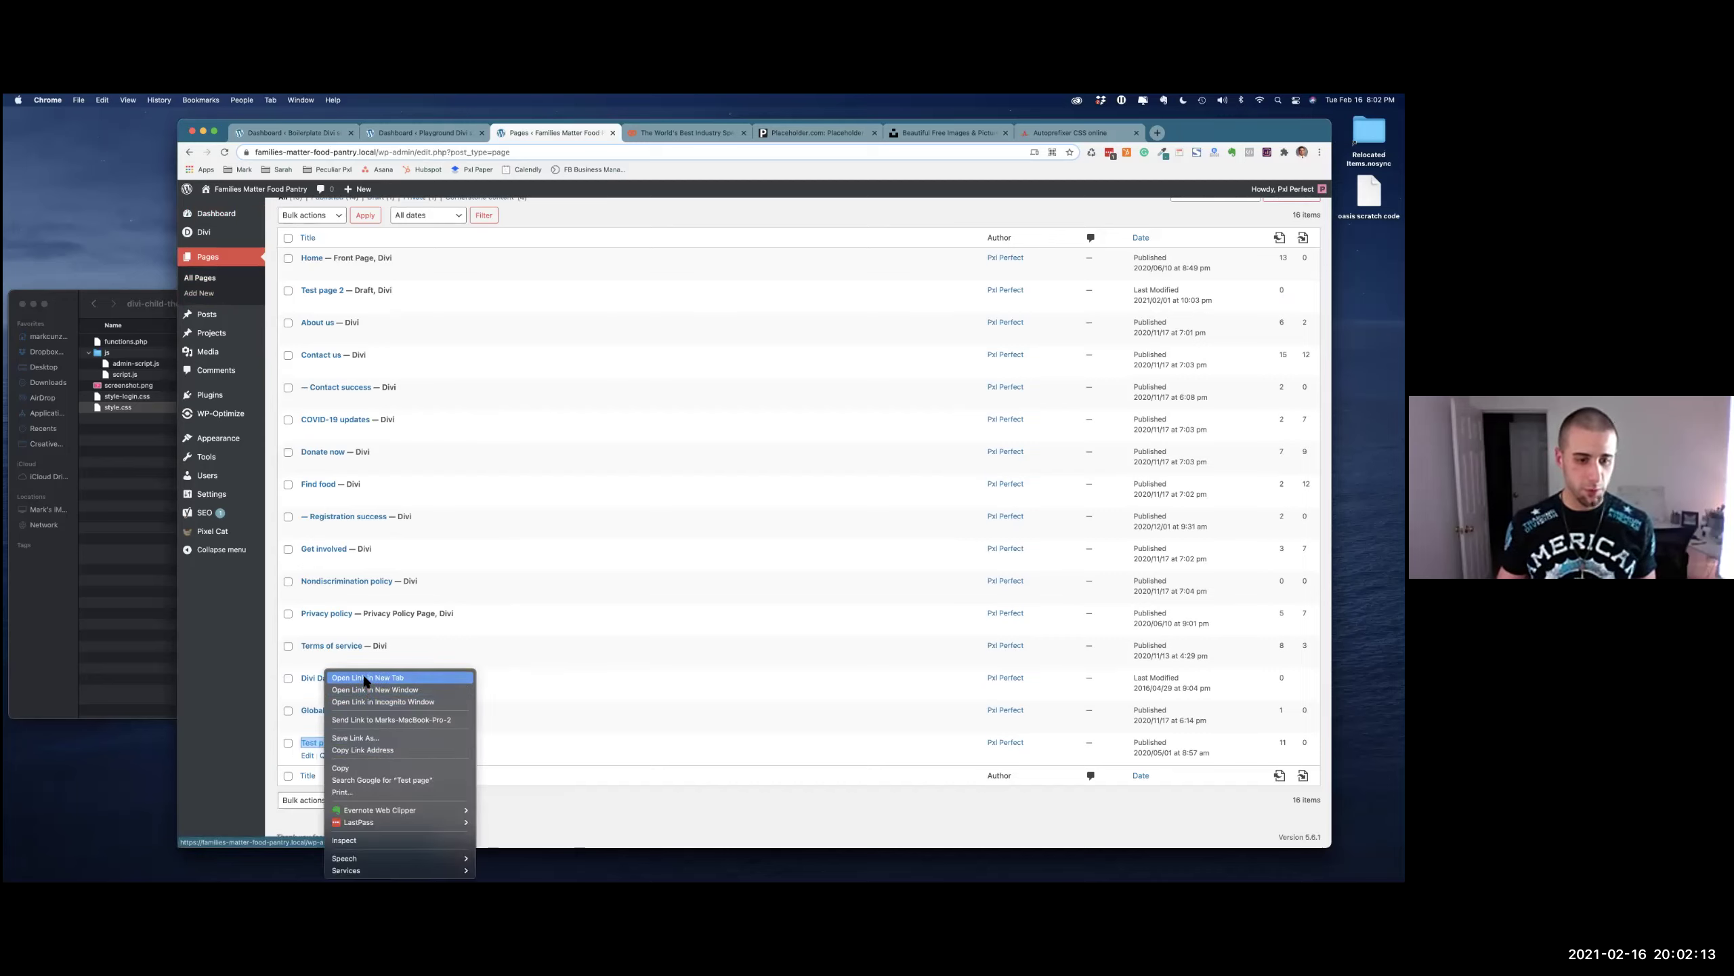
left_click(363, 672)
right_click(394, 755)
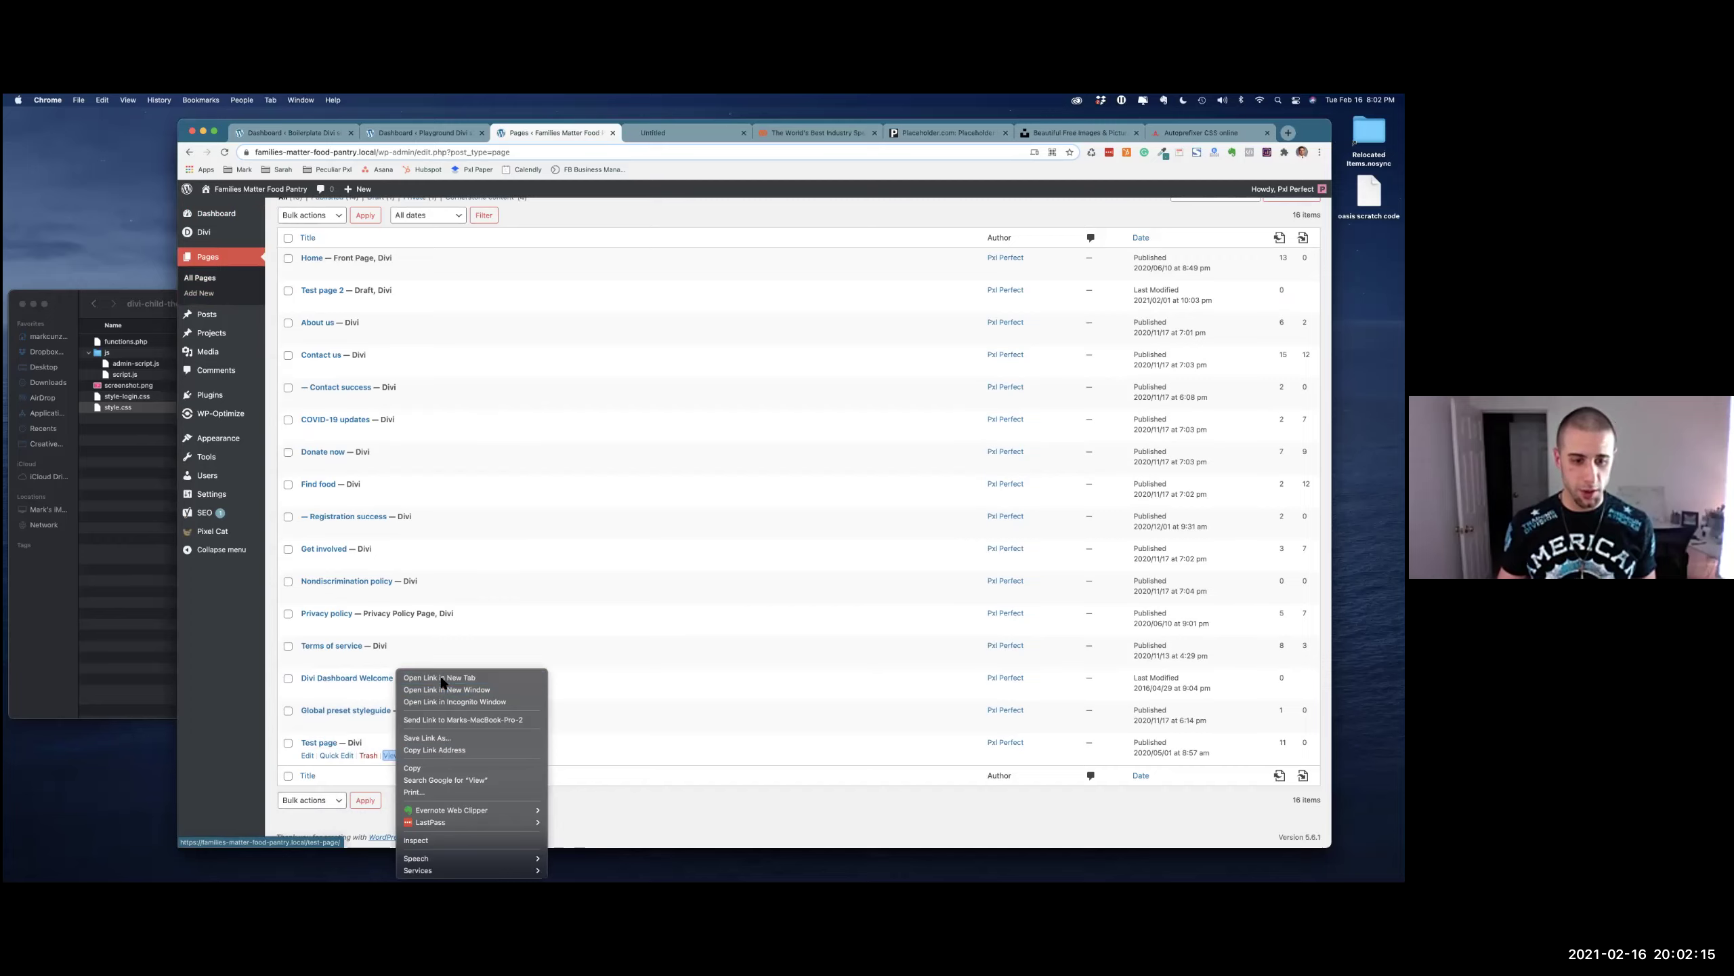
left_click(439, 673)
left_click(625, 137)
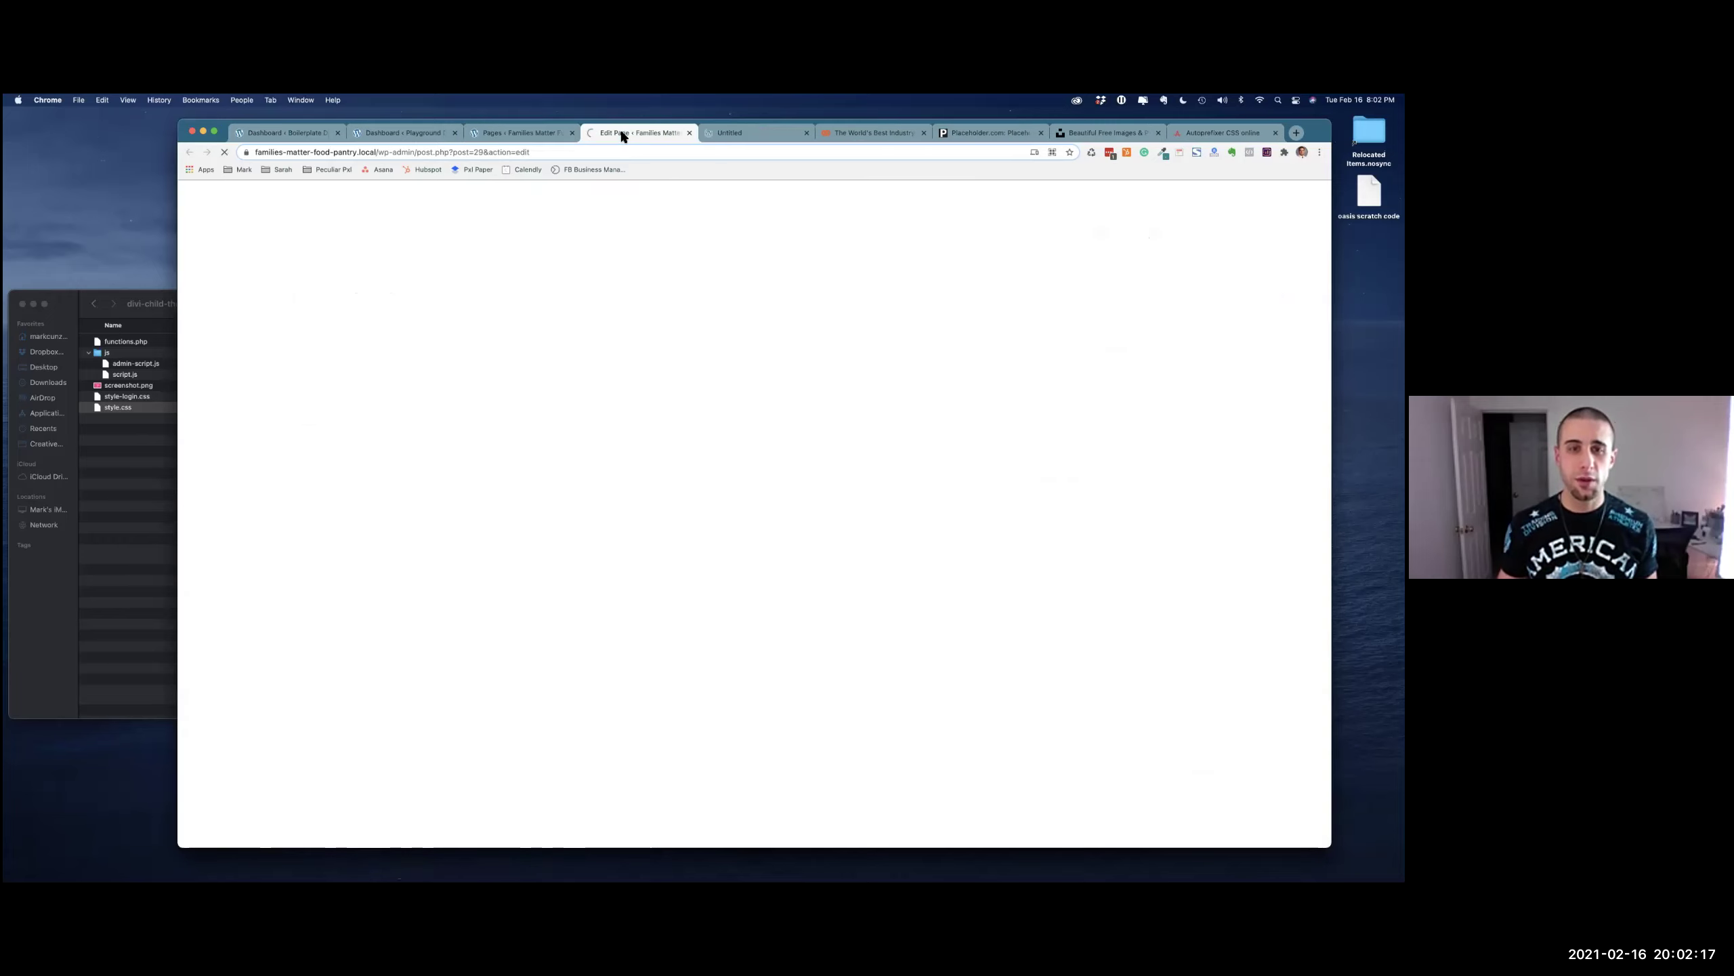
left_click(714, 137)
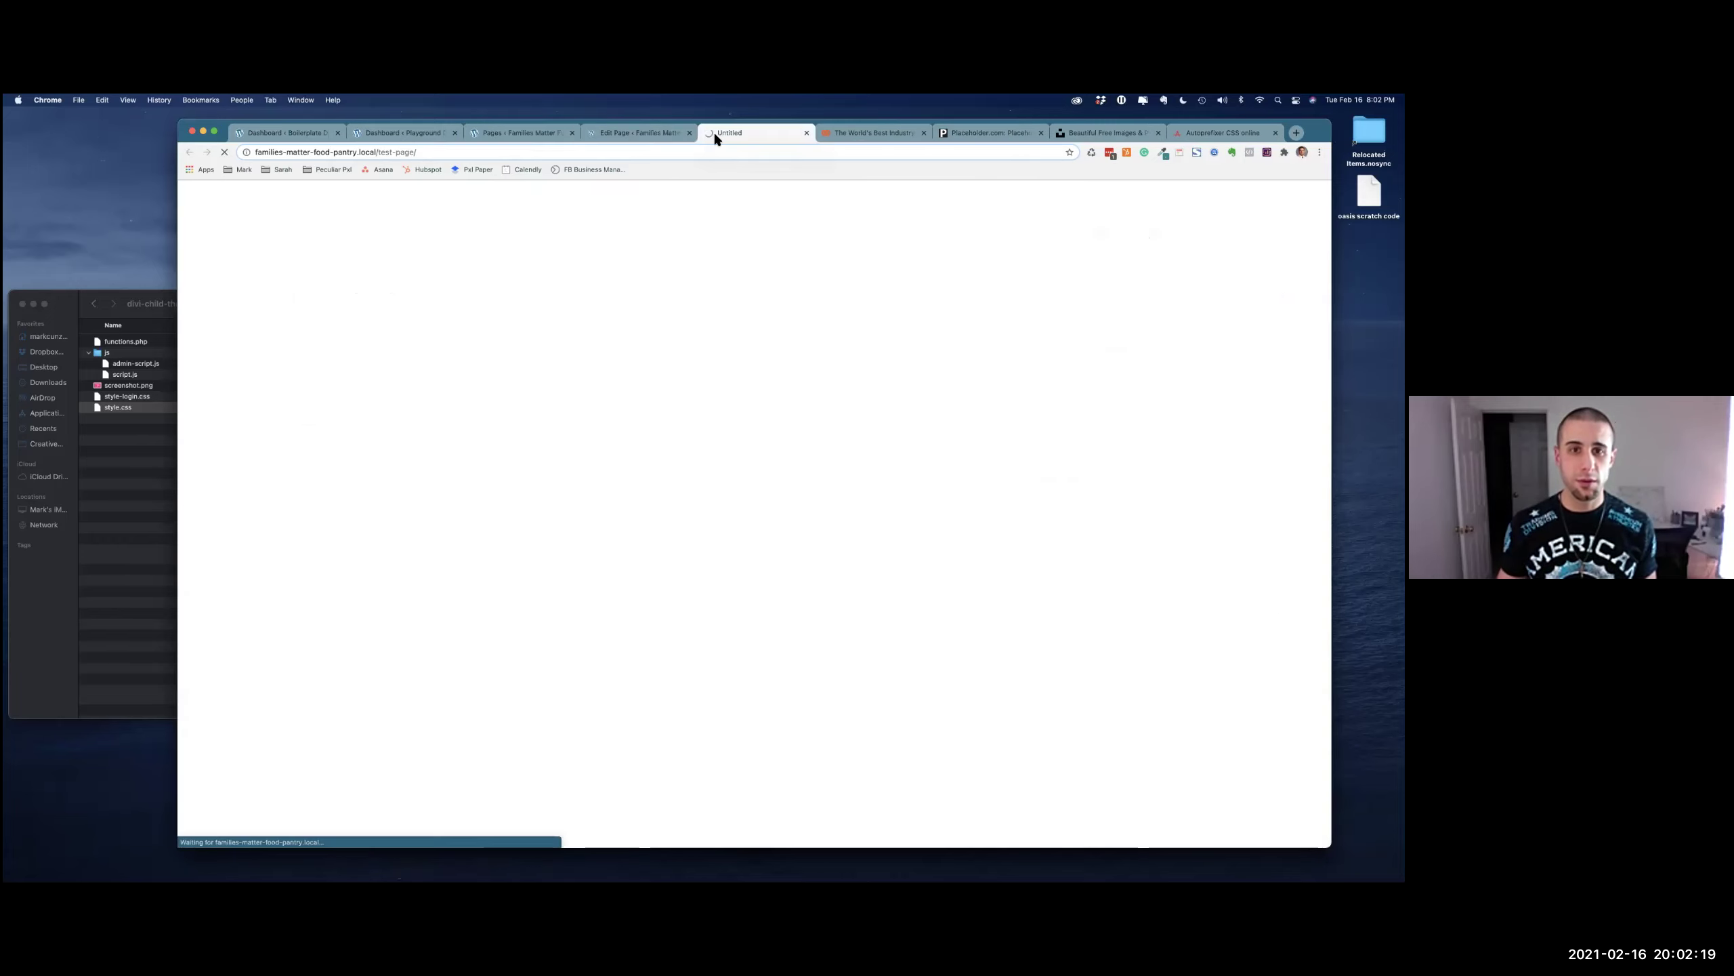
left_click(643, 136)
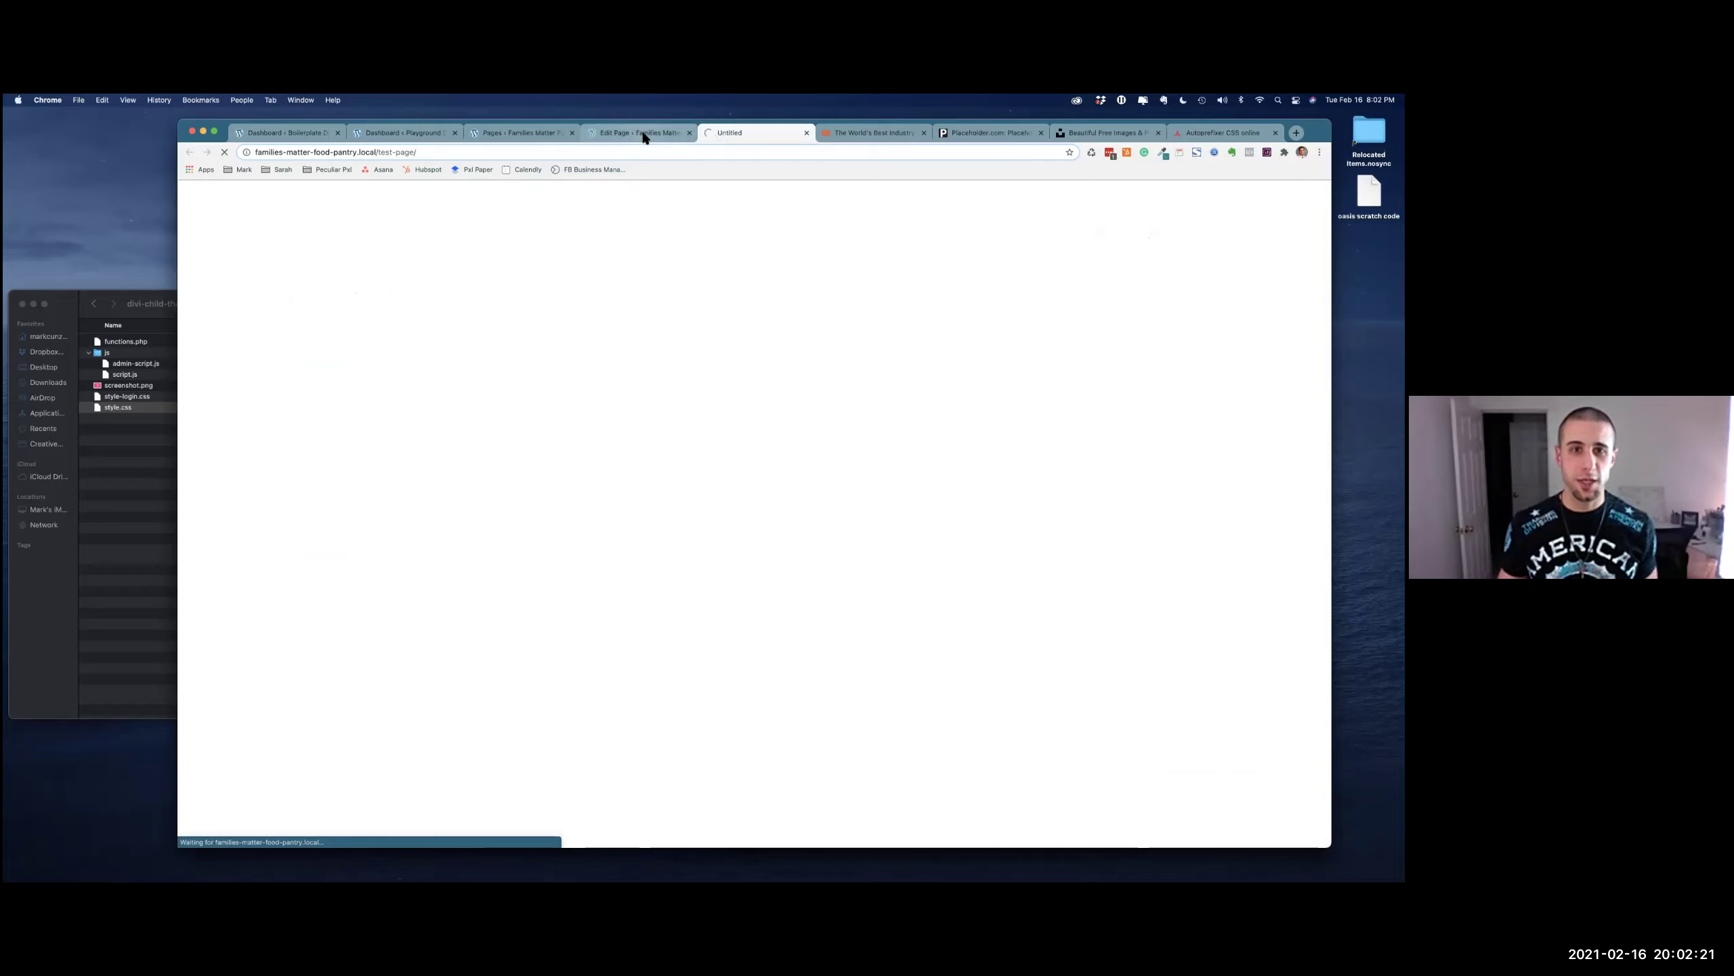
Review the published test page's style guide blocks, from the subpage title through the details and icon sections
left_click(779, 135)
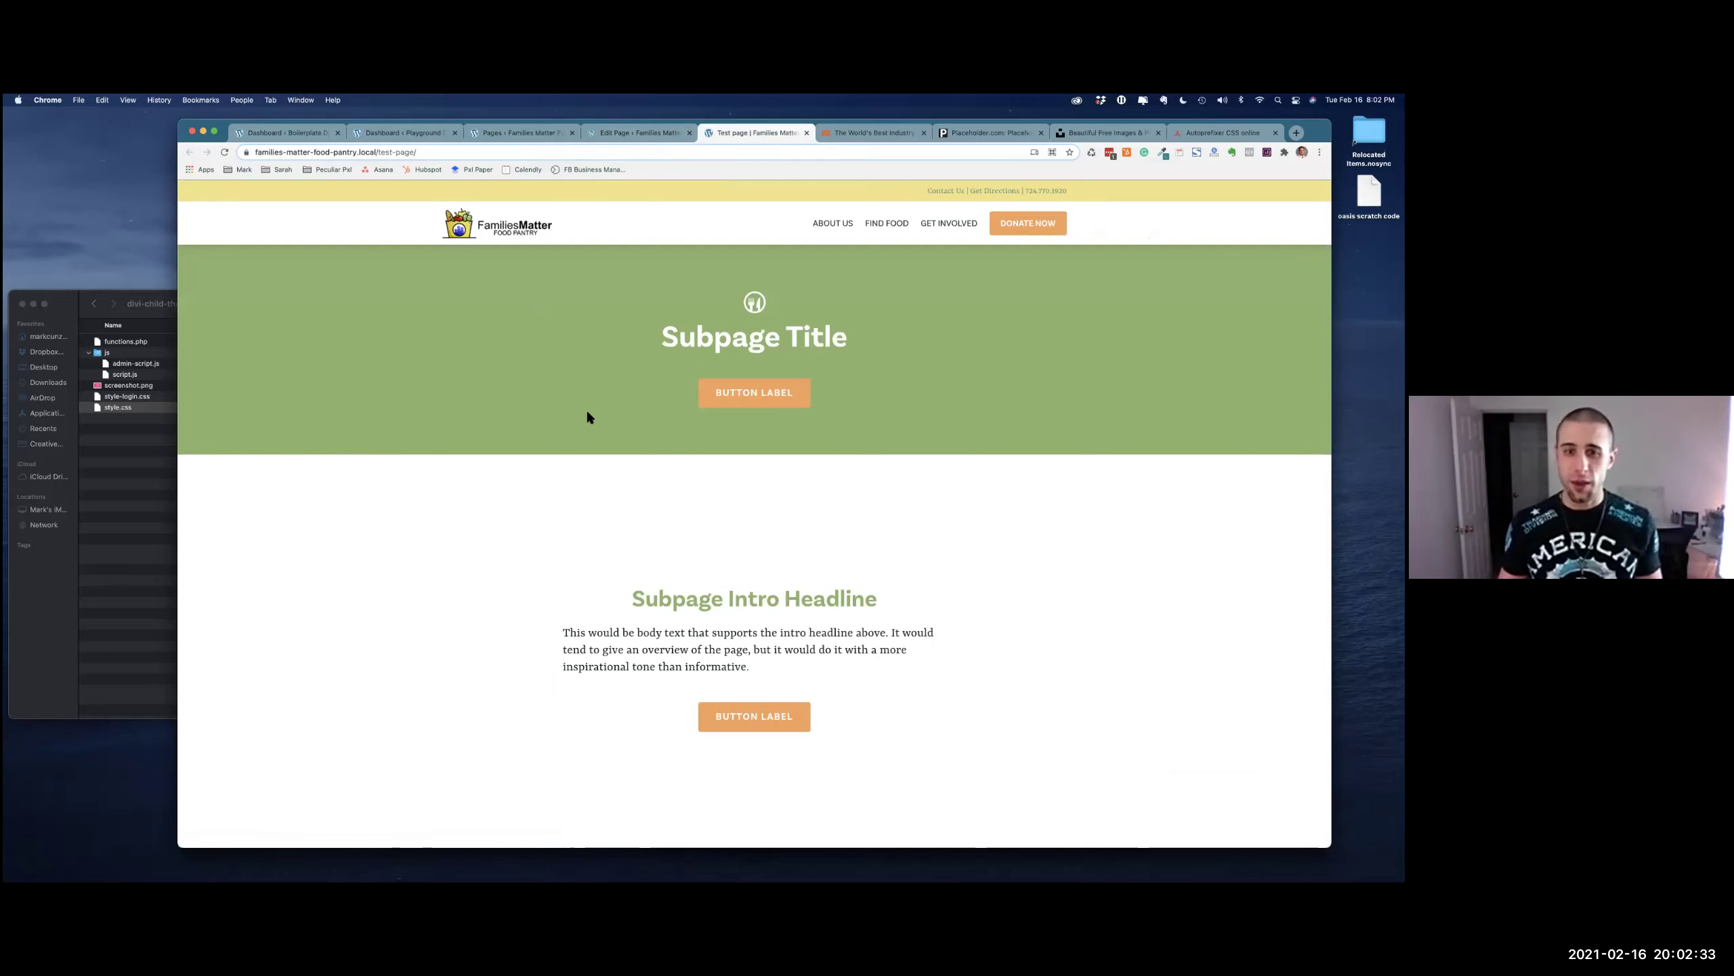
scroll(715, 470, "down", 5)
scroll(715, 472, "down", 4)
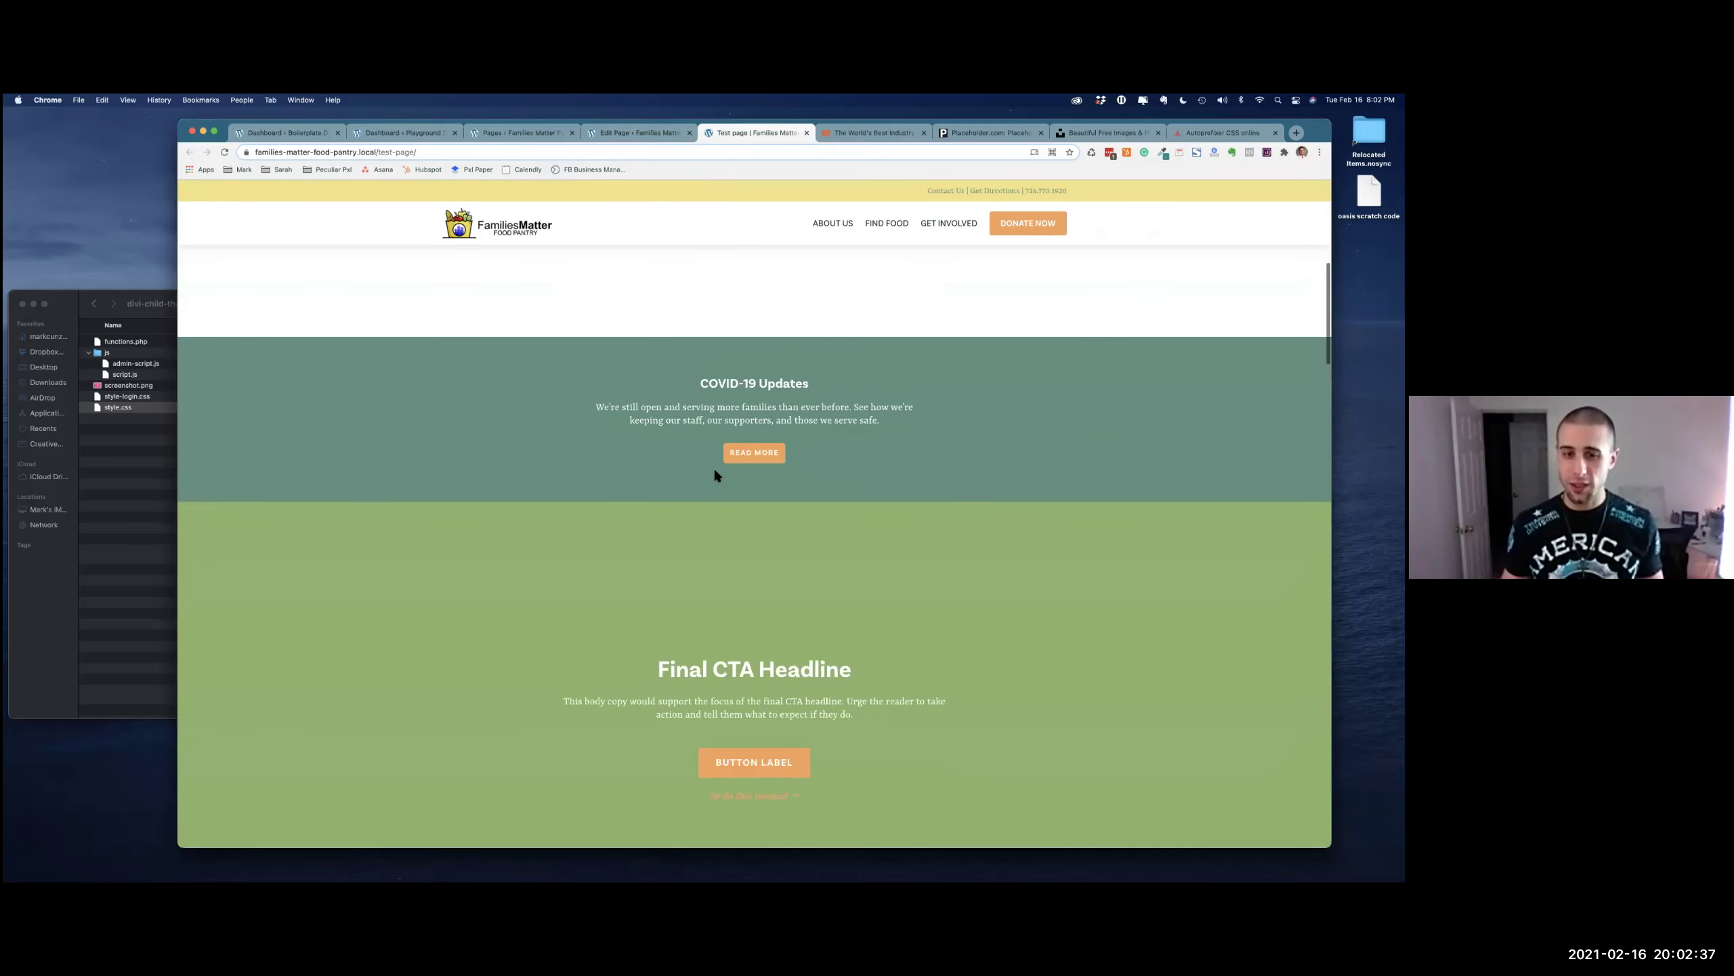
scroll(679, 519, "down", 6)
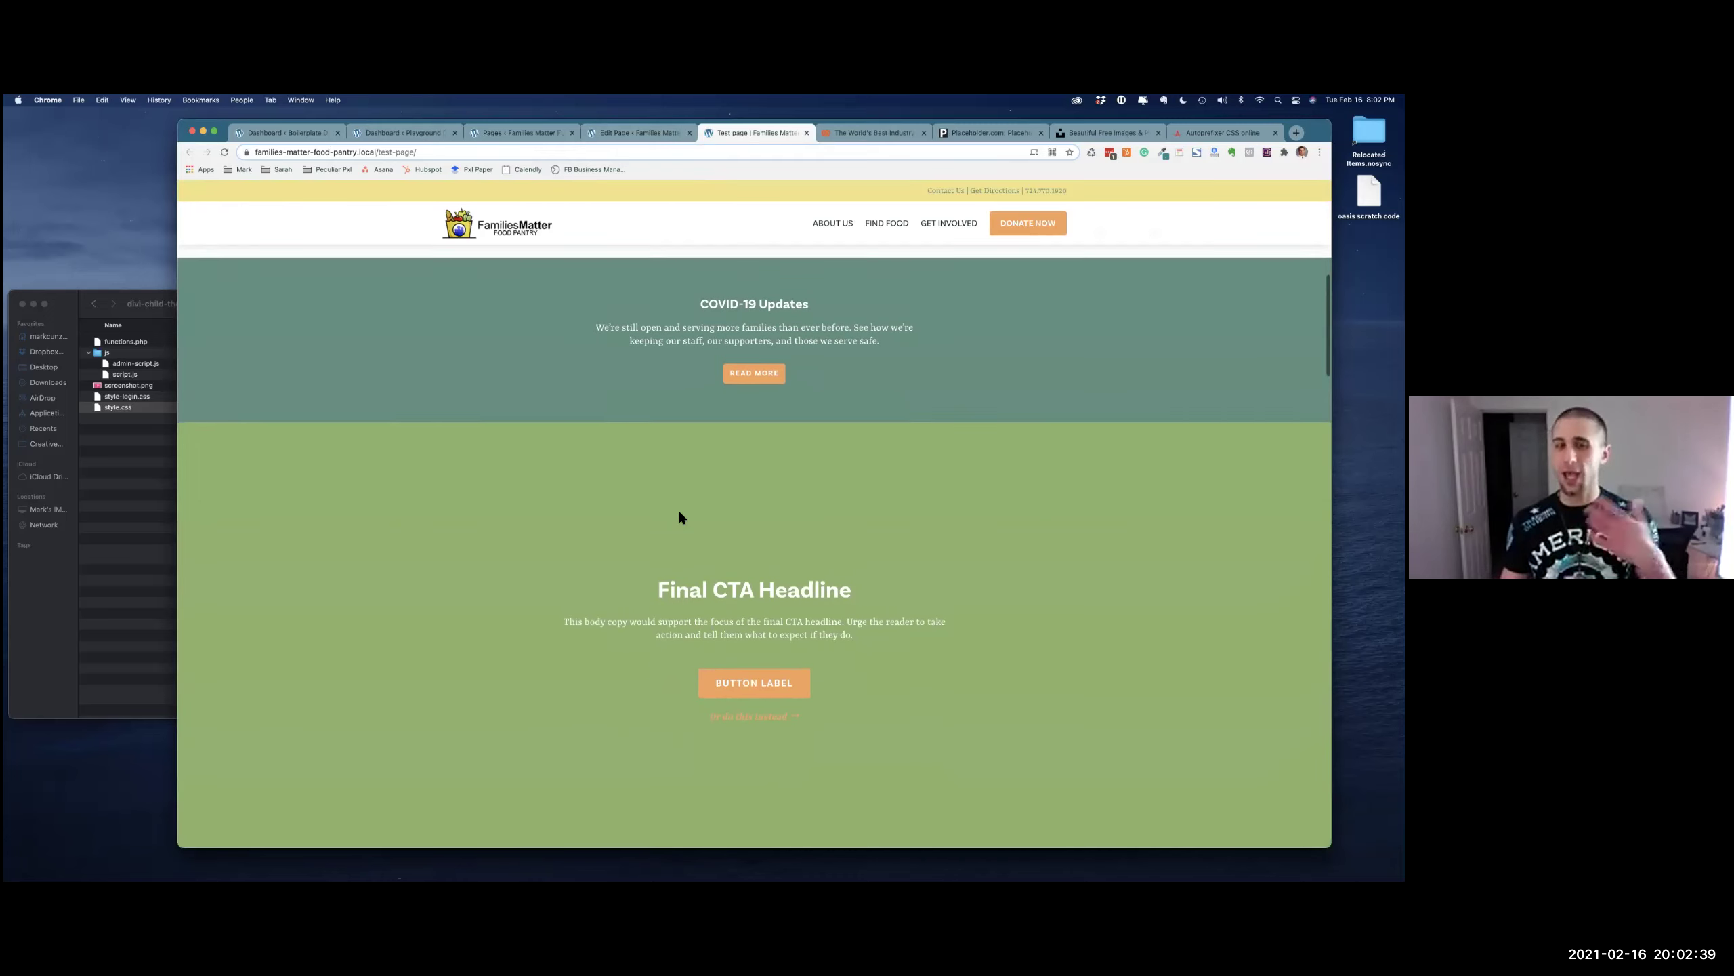
scroll(679, 517, "down", 15)
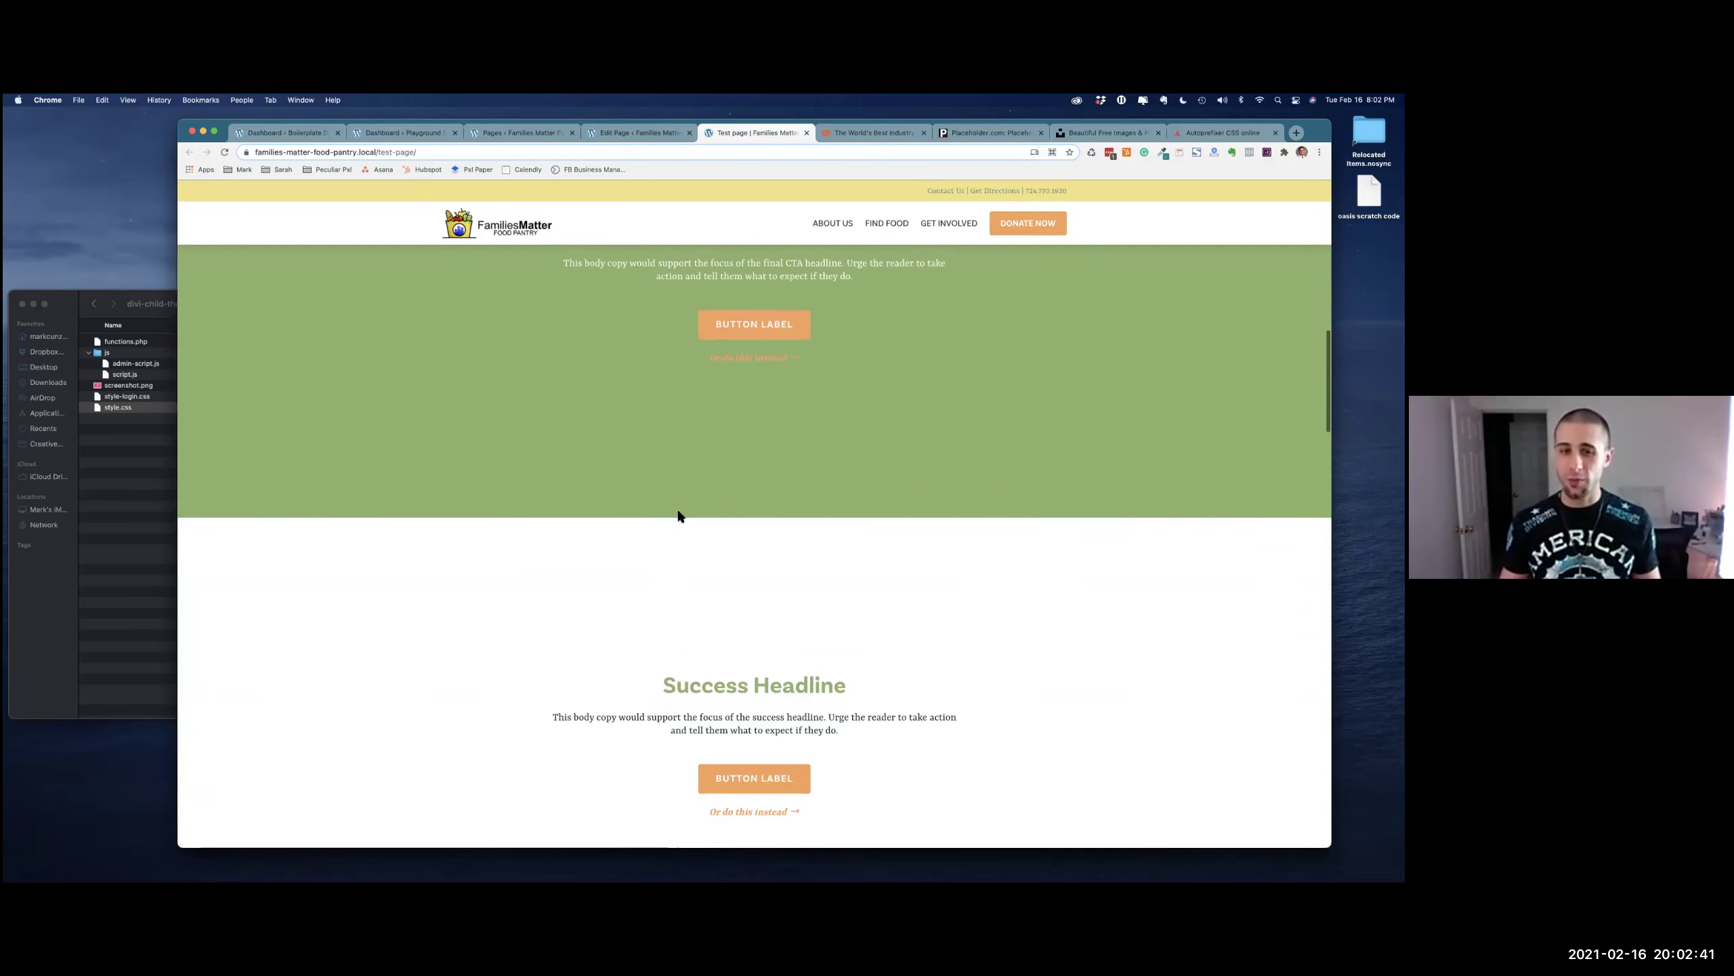
scroll(678, 511, "down", 18)
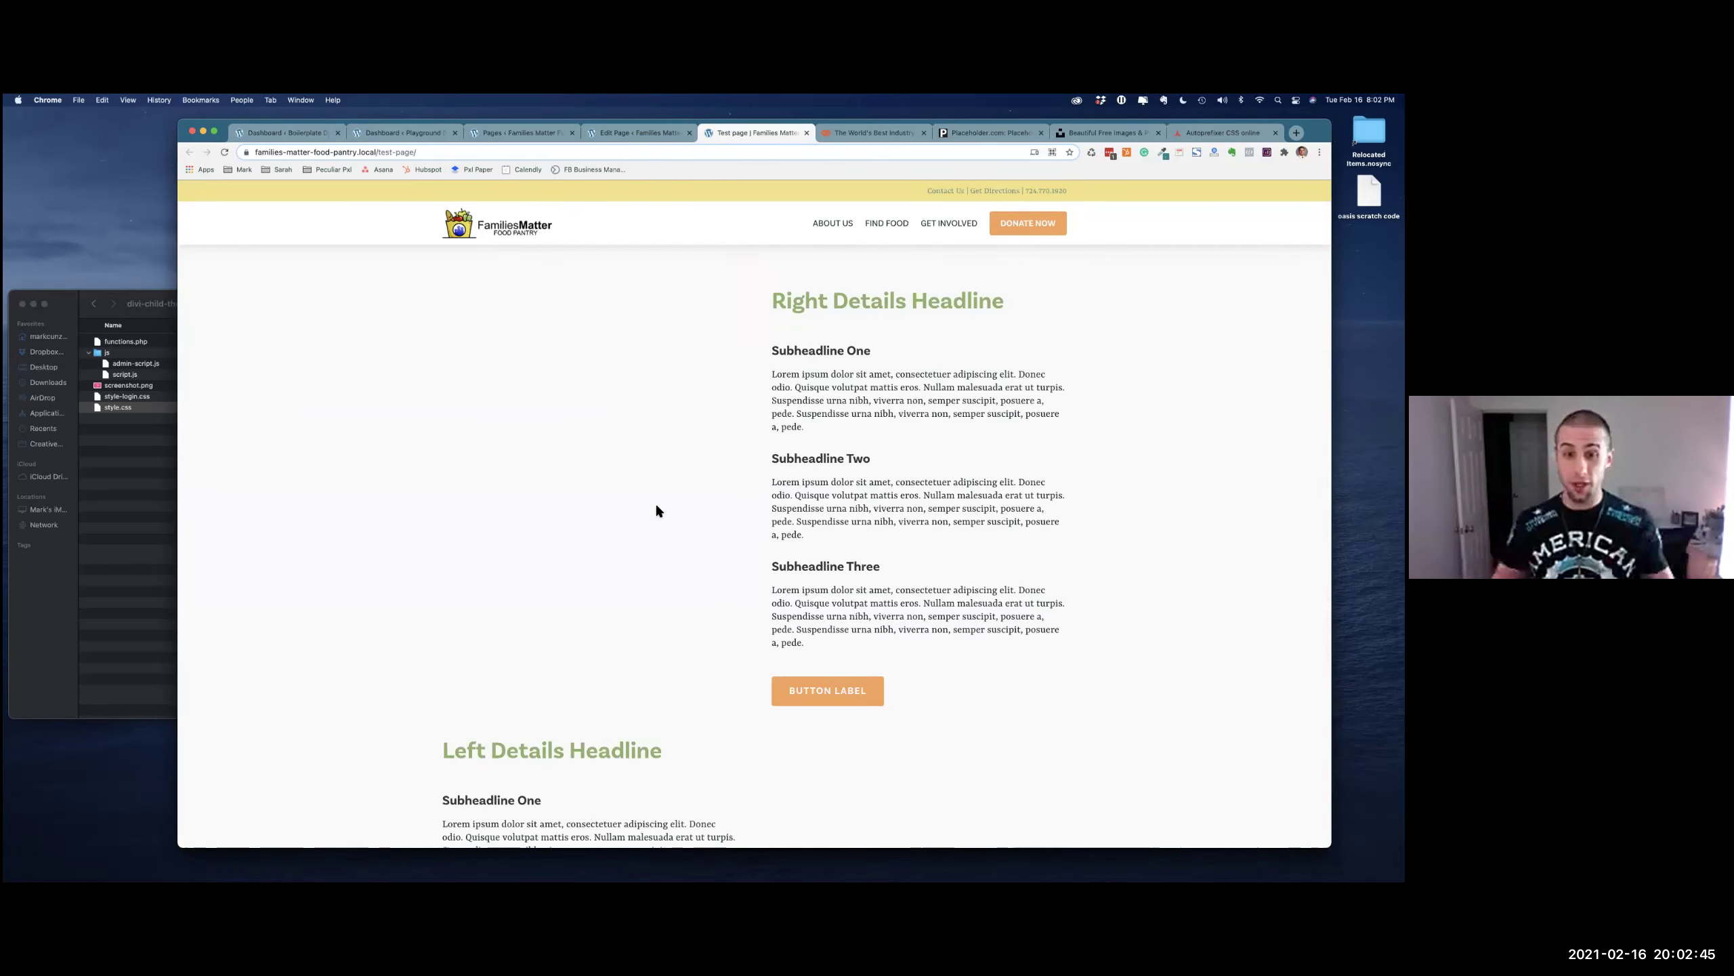
scroll(652, 513, "down", 4)
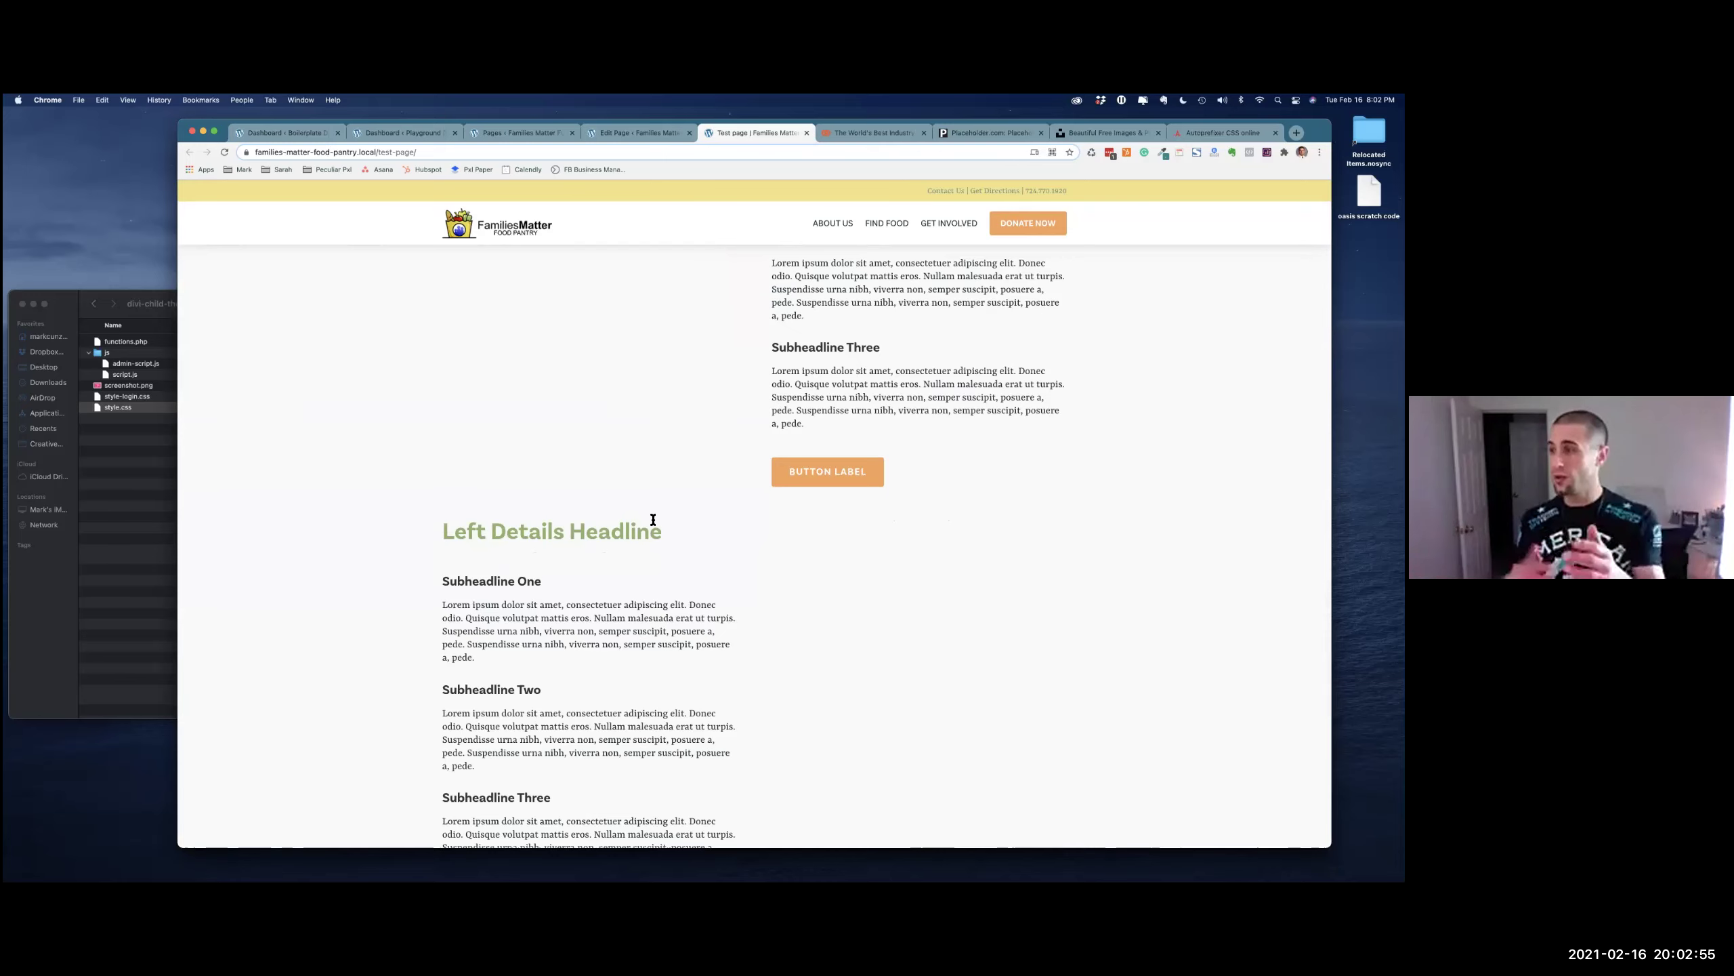
scroll(618, 533, "down", 10)
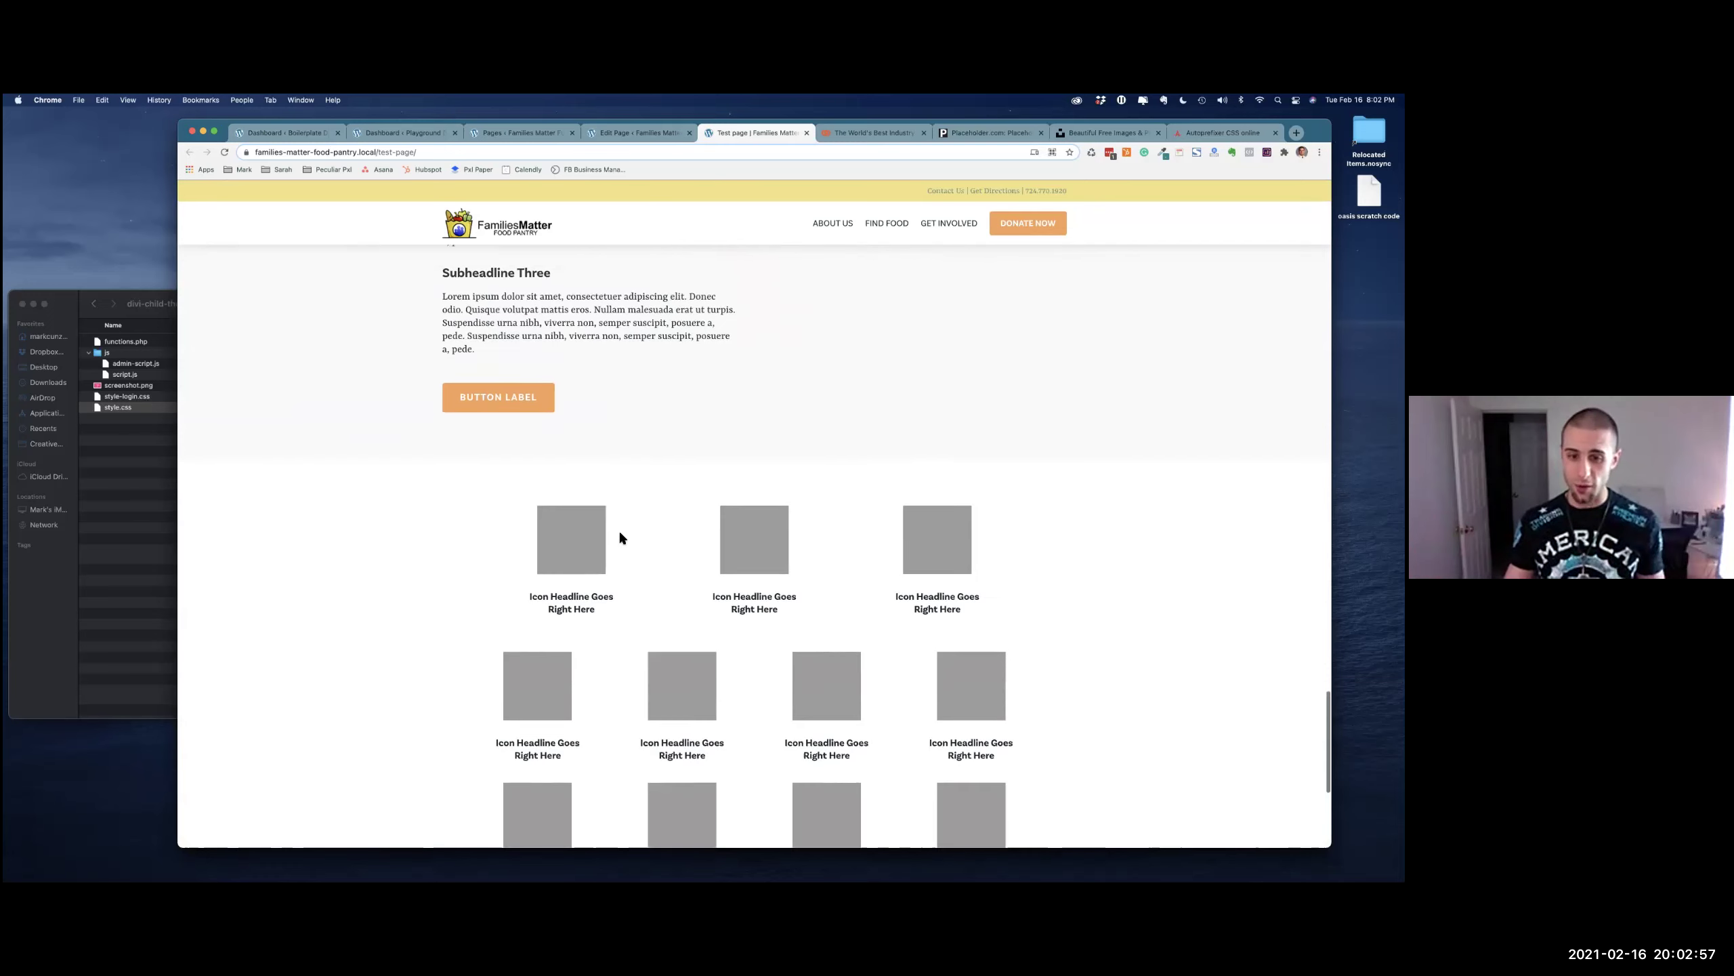
scroll(644, 396, "up", 15)
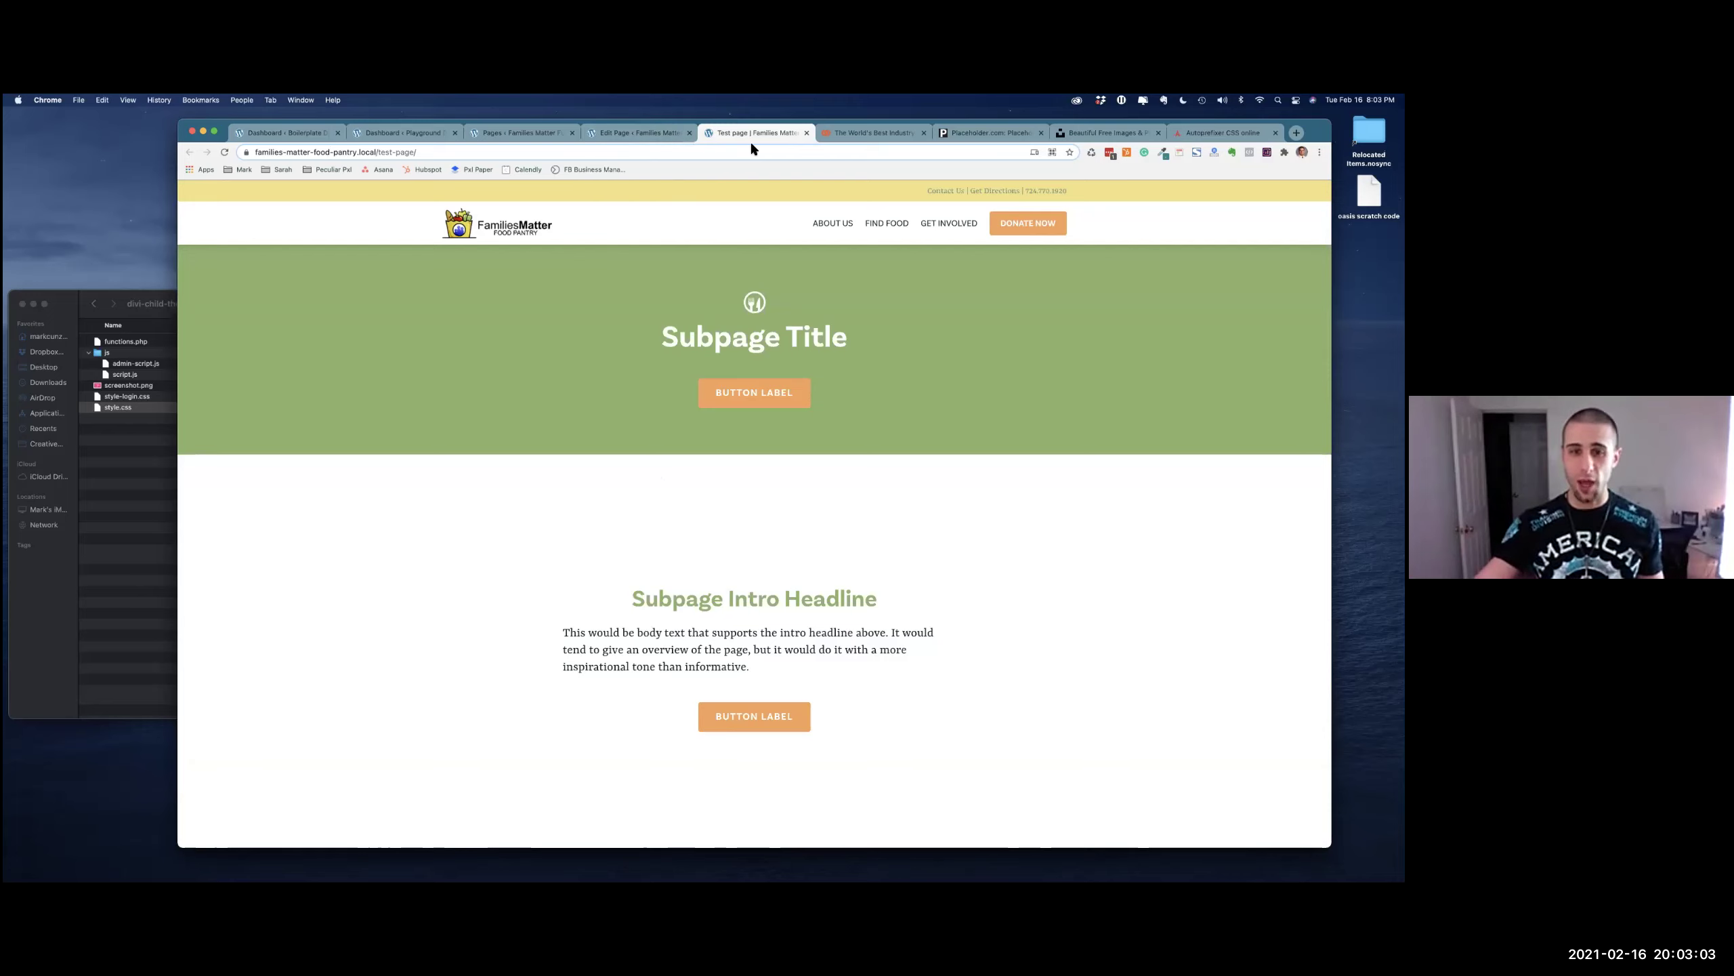
key("ctrl+Right")
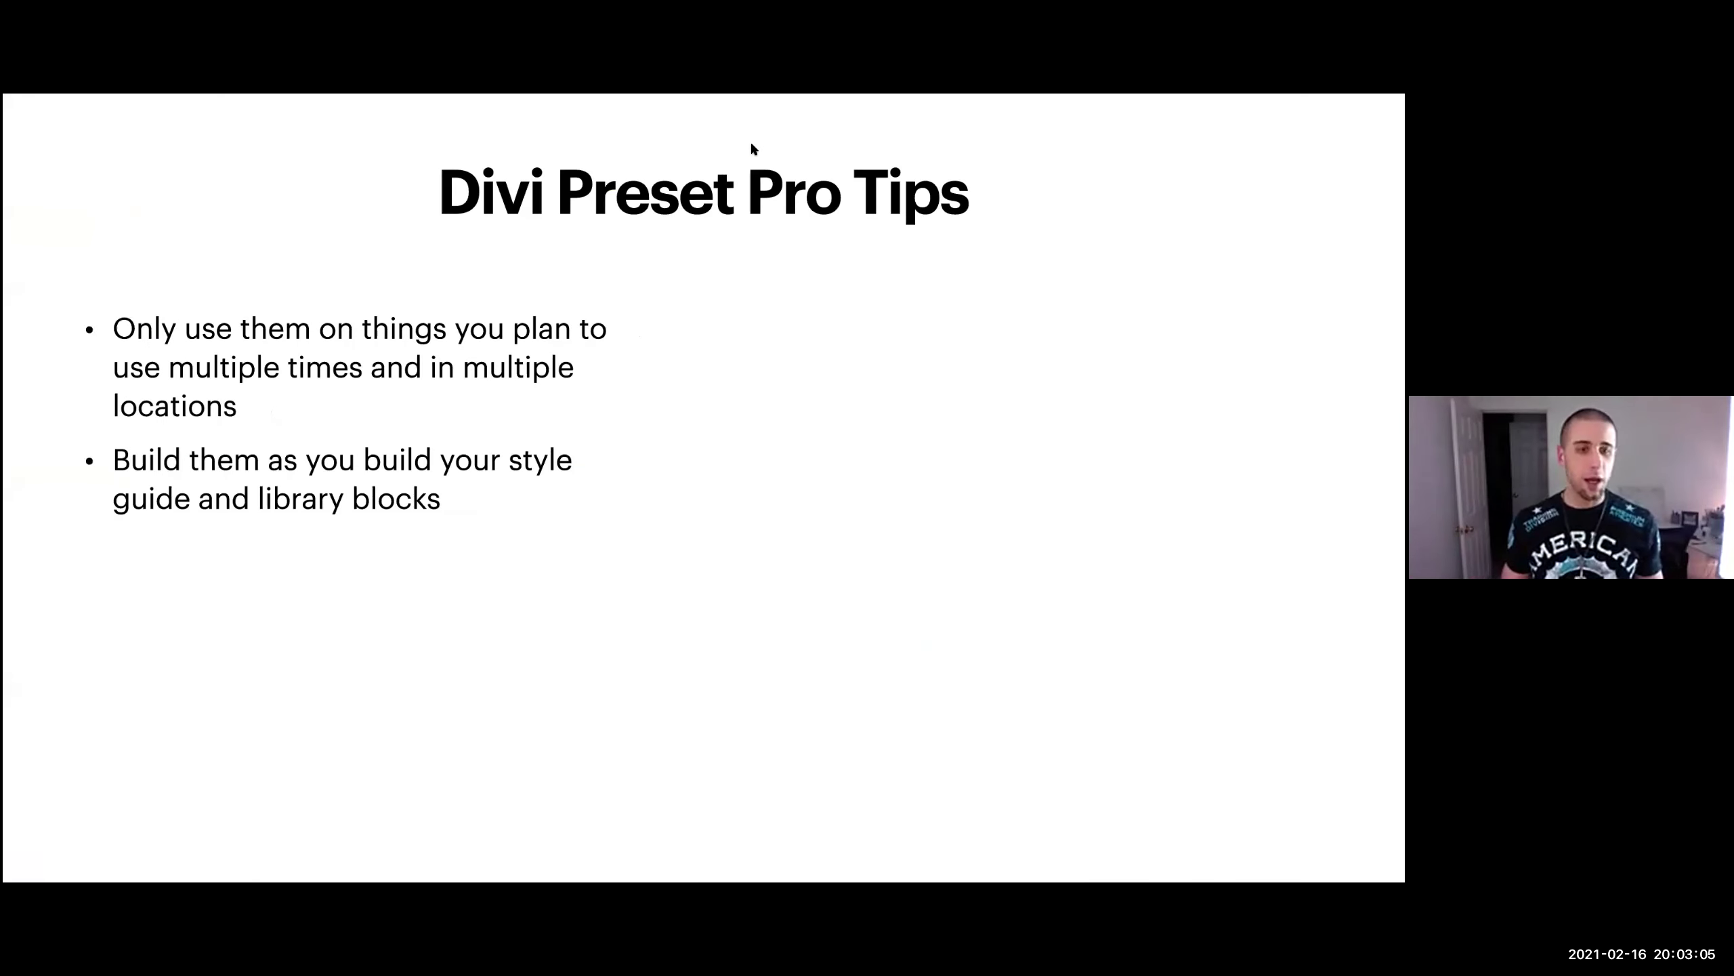
key("Right")
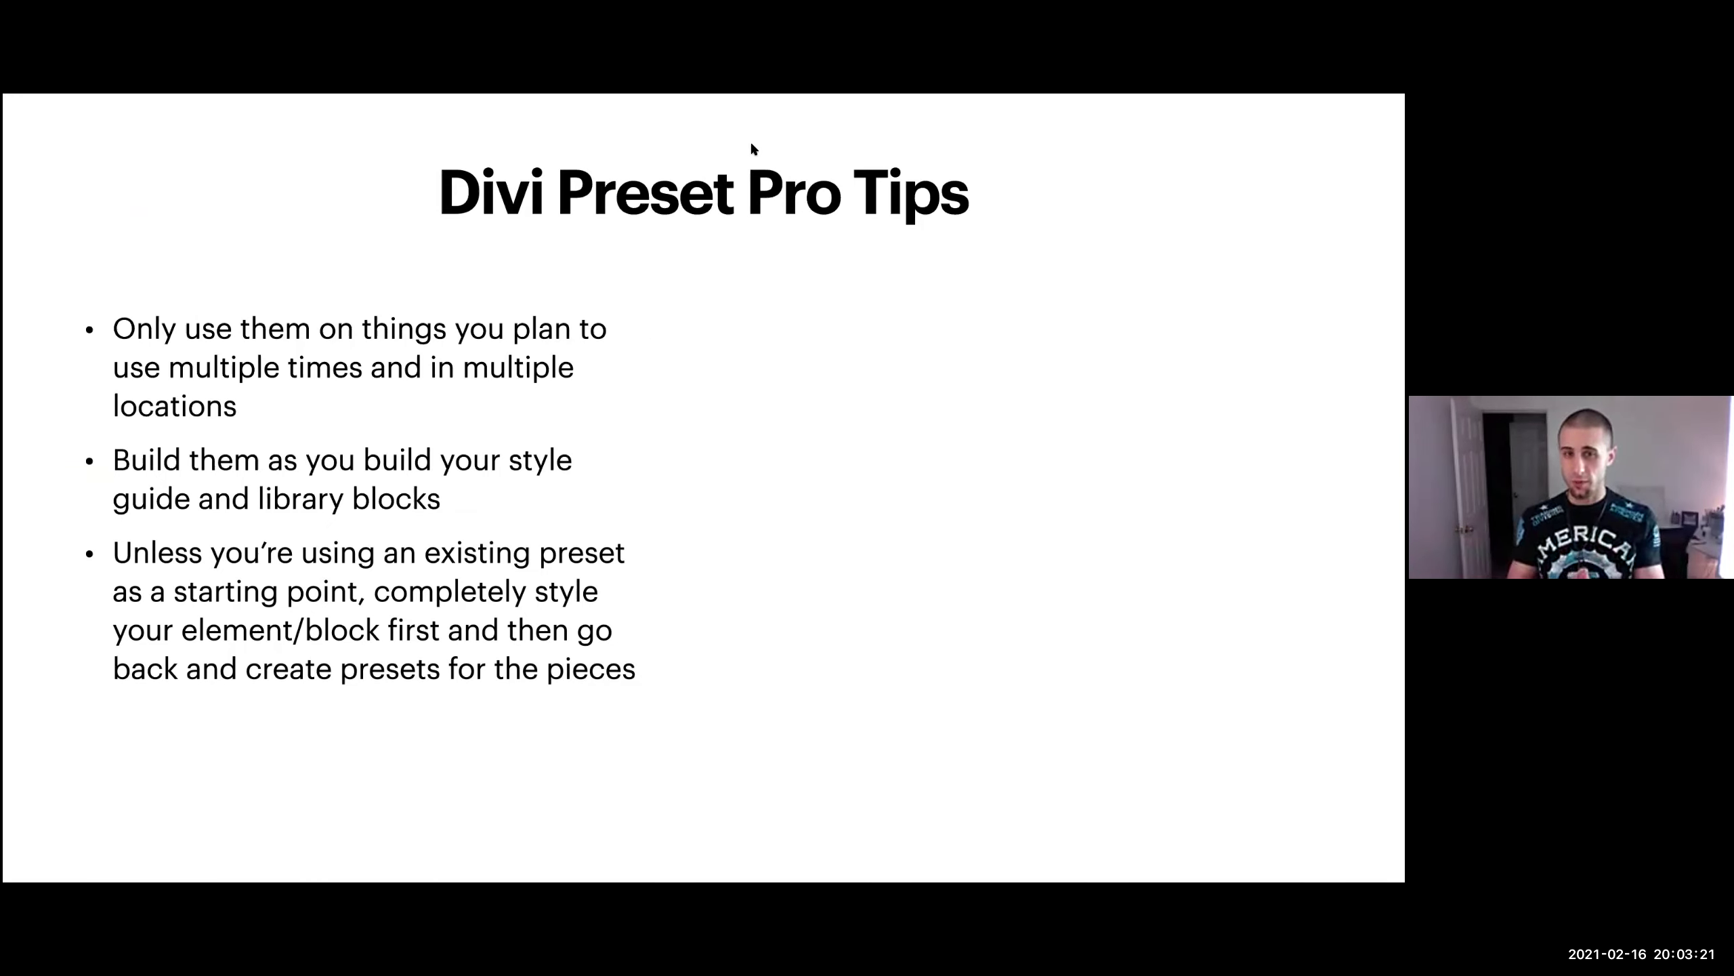
key("ctrl+Left")
key("ctrl+Left")
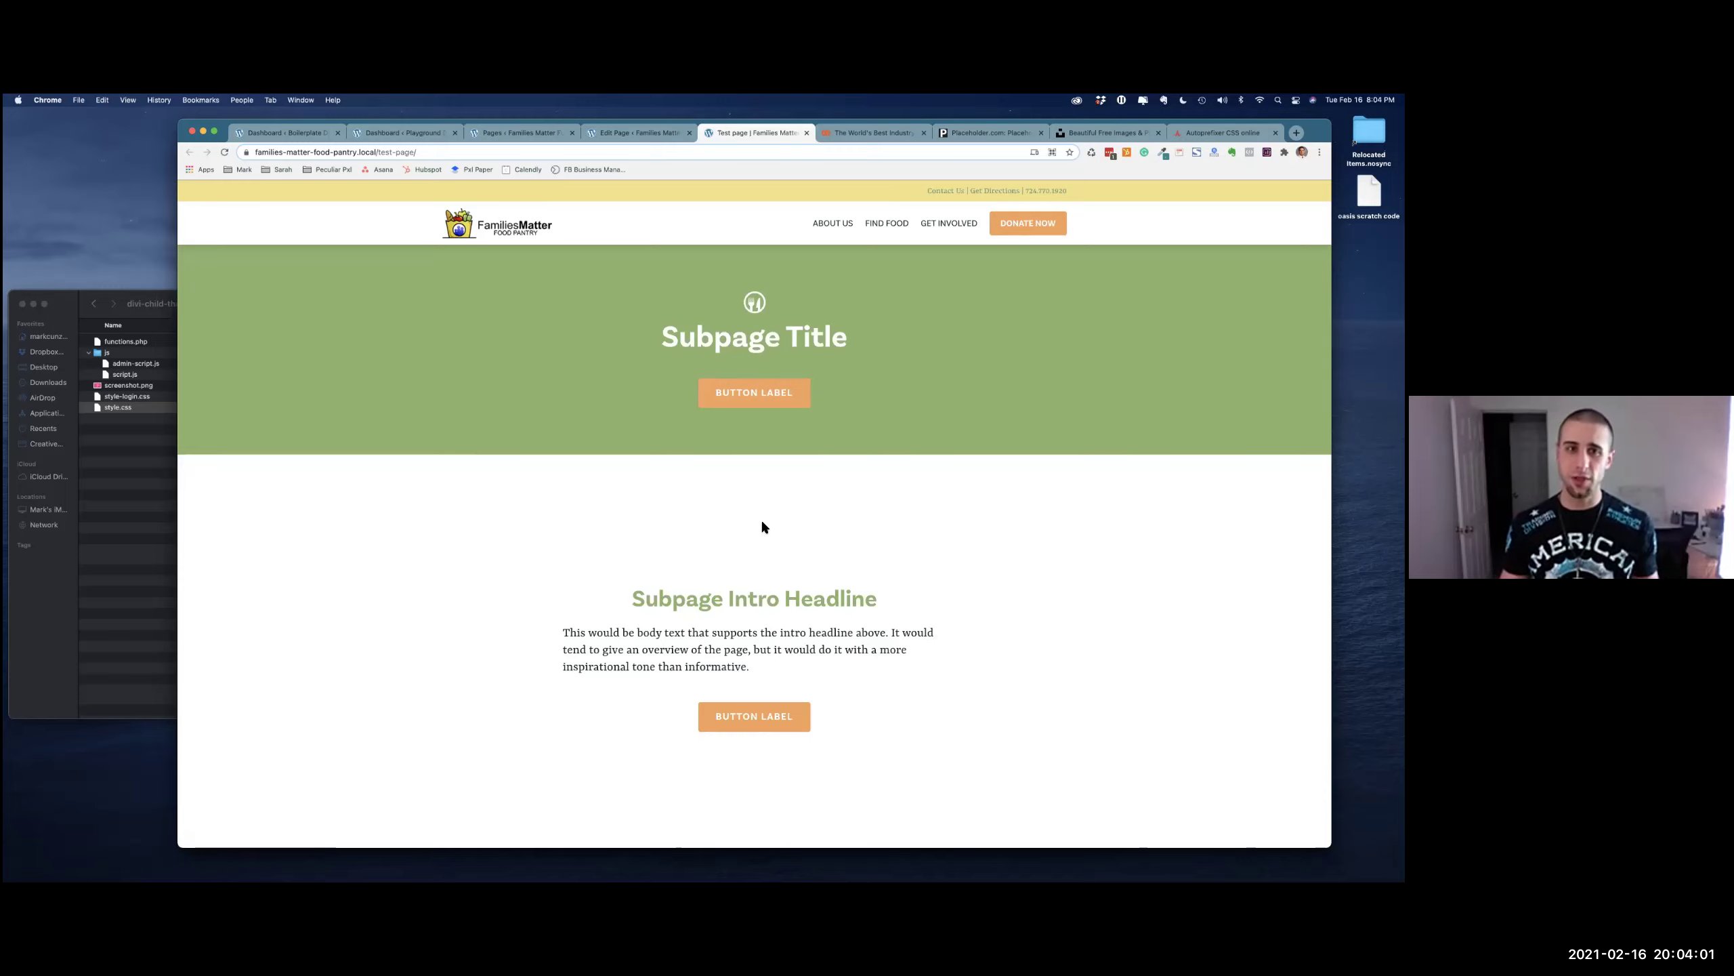
key("ctrl+Right")
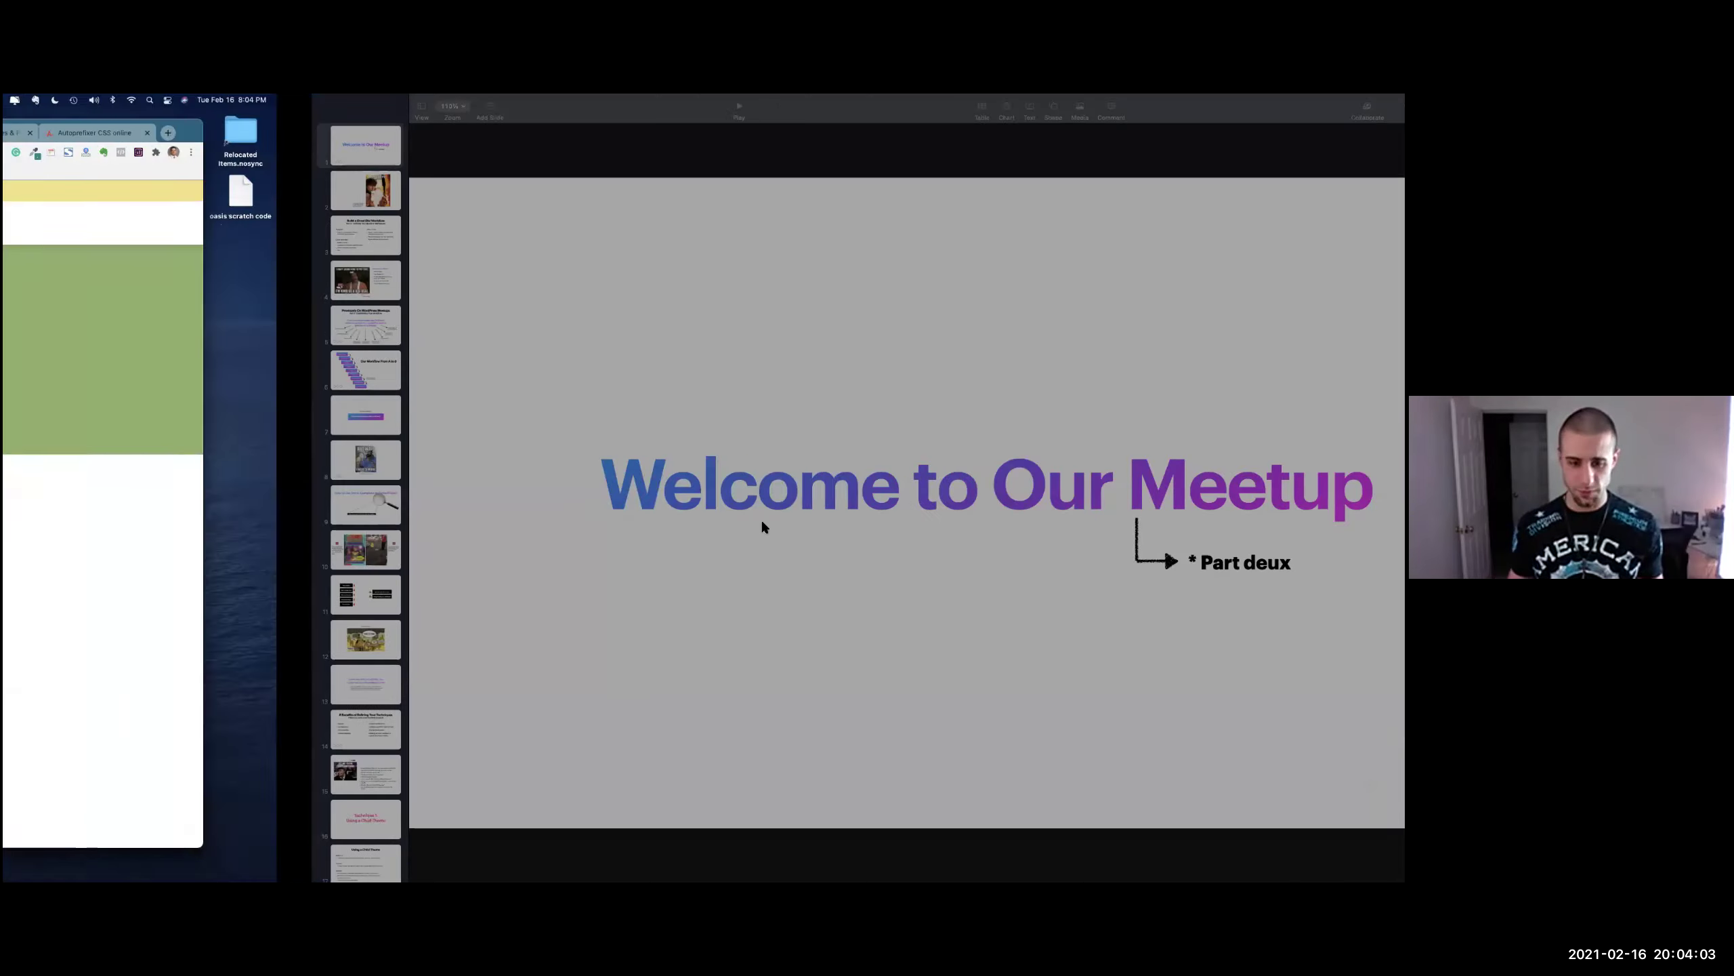
key("Right")
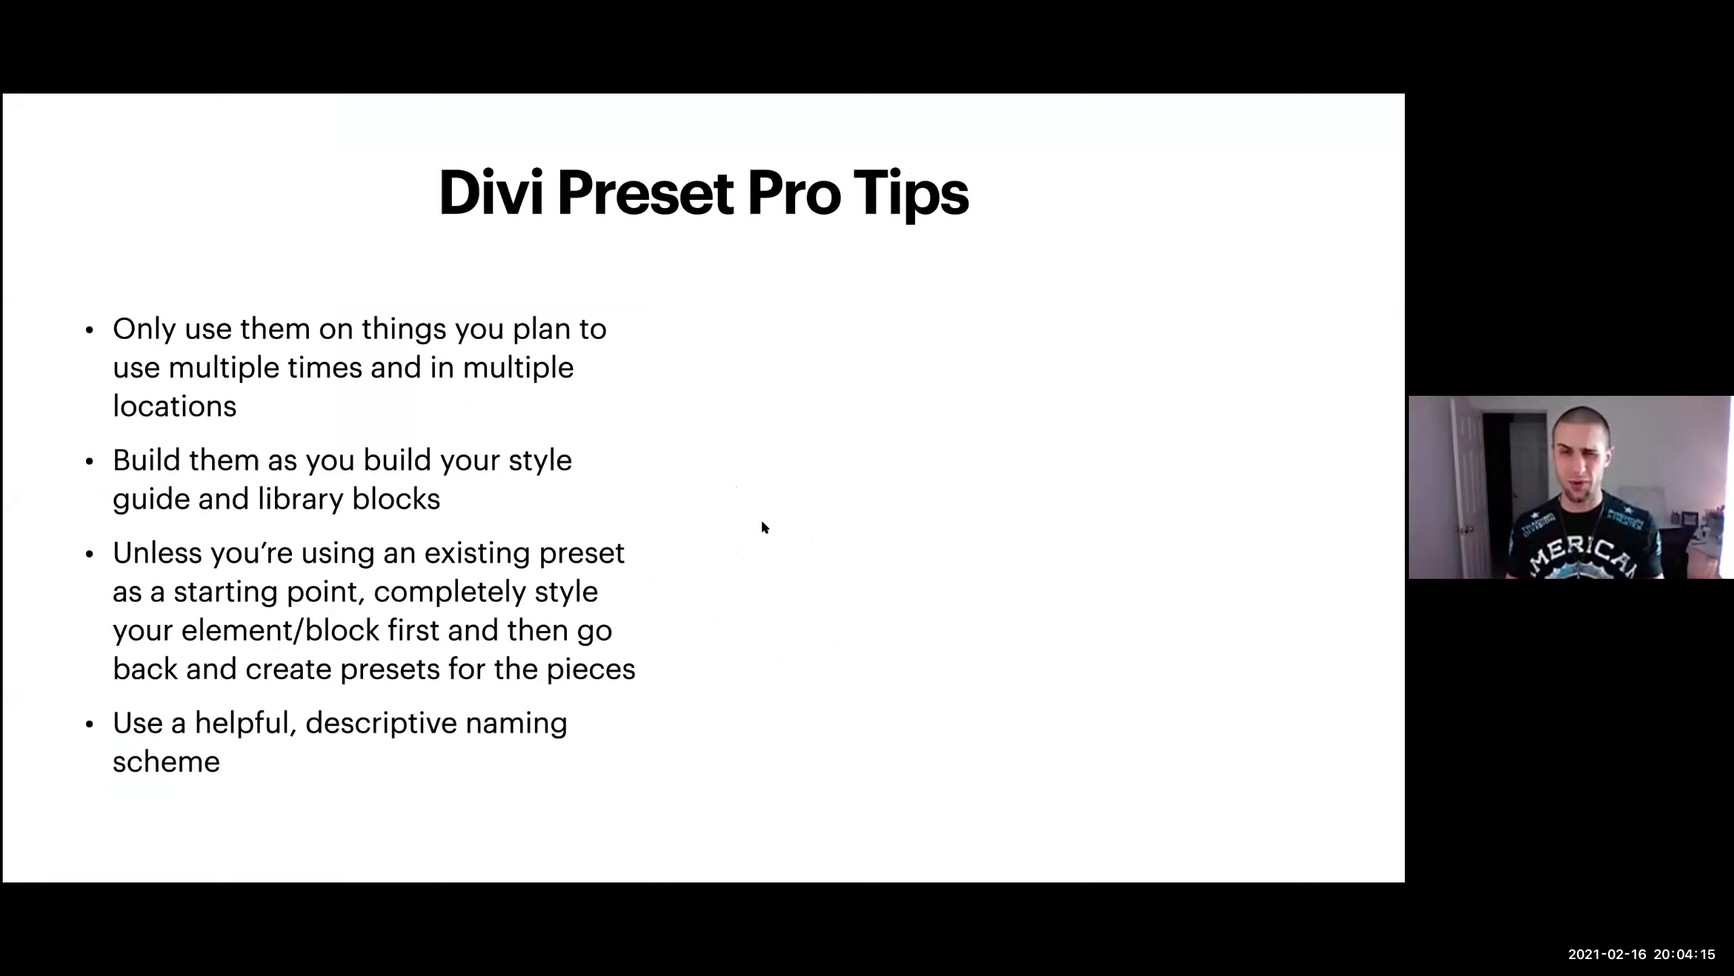
key("ctrl+Left")
key("ctrl+Left")
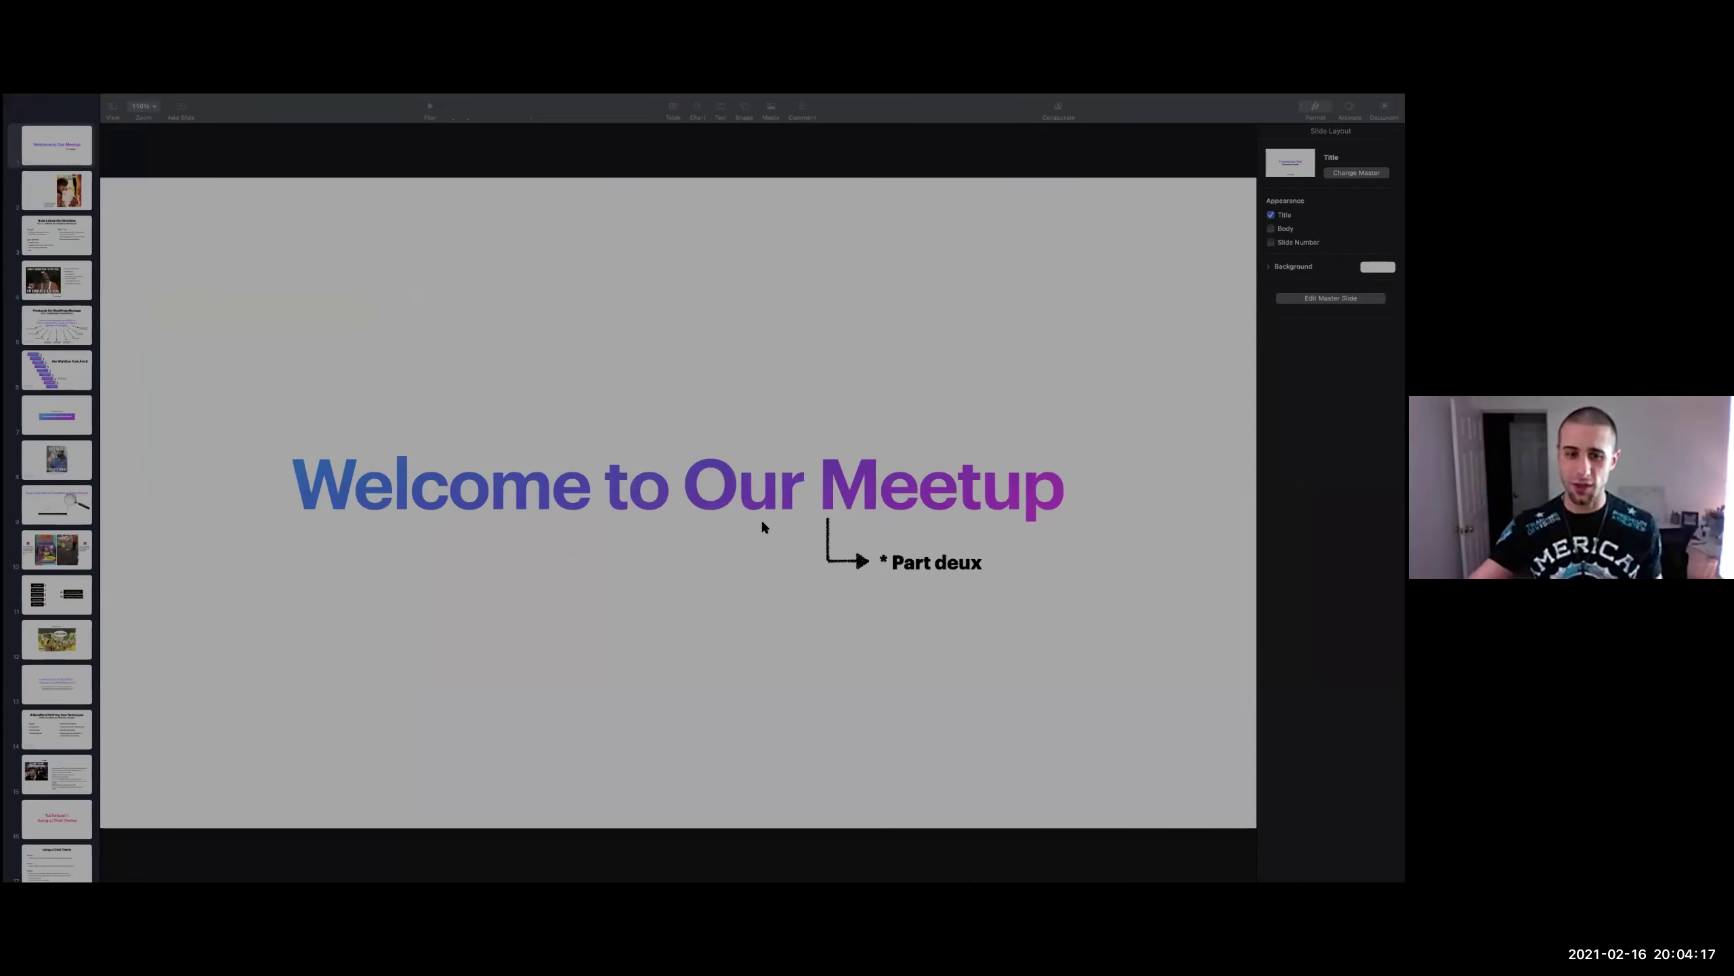
Examine the alternating image-and-text blocks on the published test page and compare them with the section list in its editor
scroll(702, 519, "down", 15)
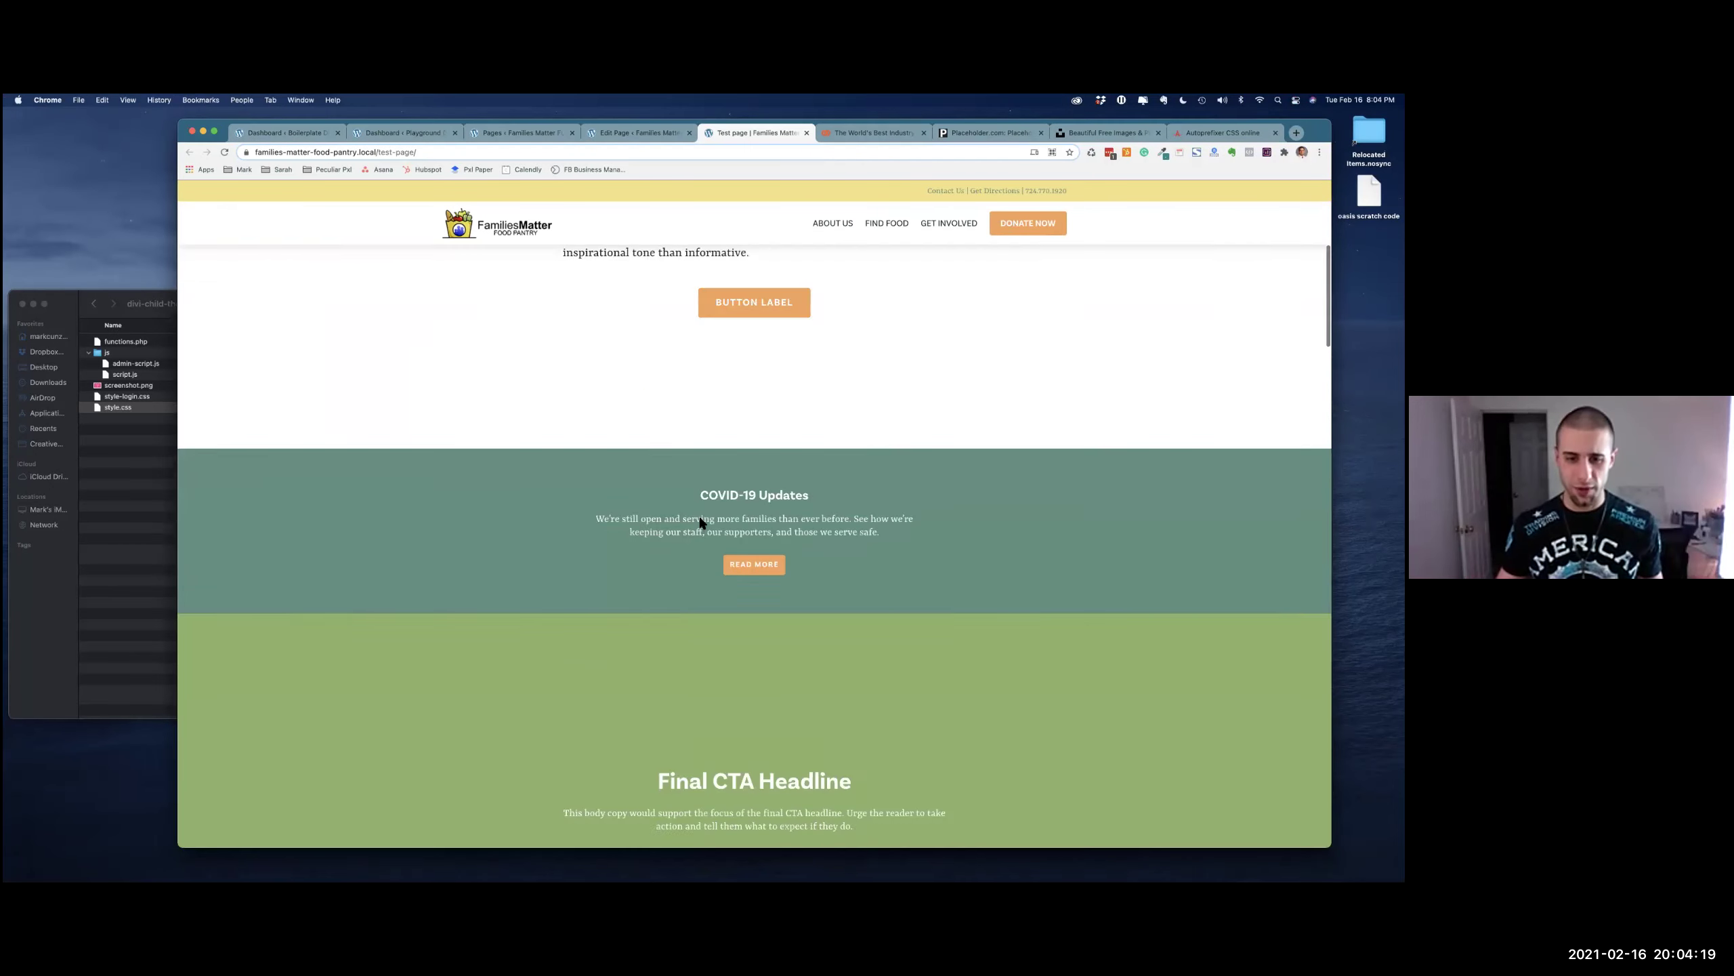
scroll(702, 515, "down", 6)
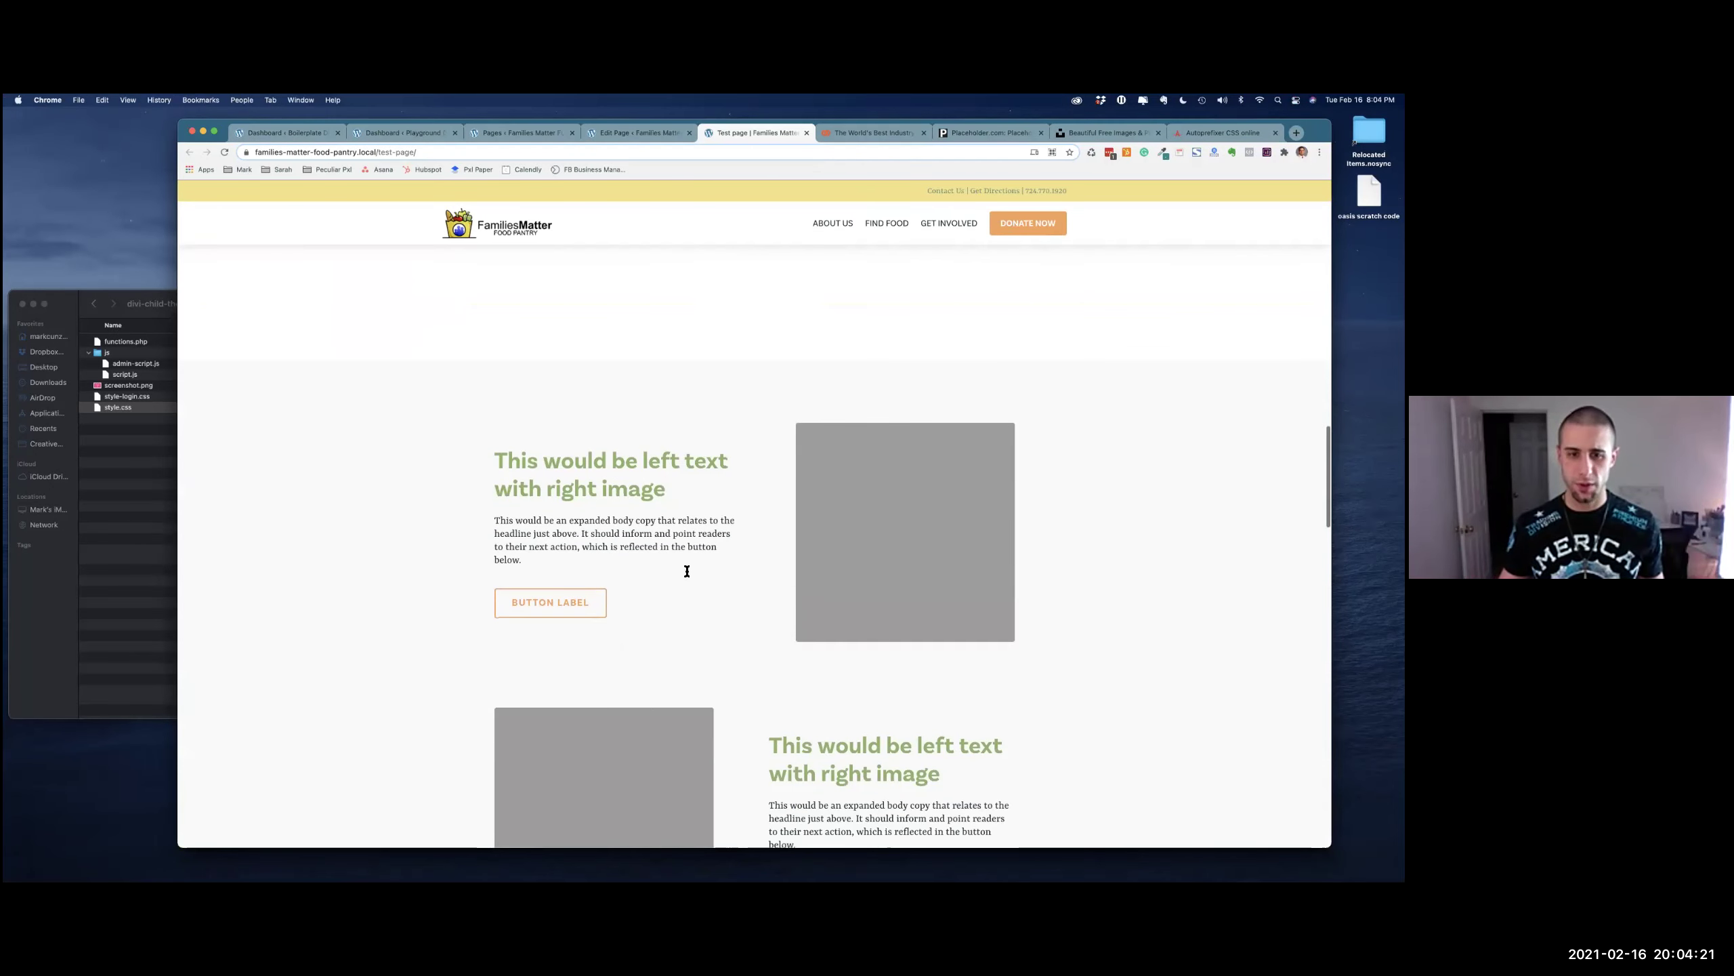
scroll(710, 403, "down", 2)
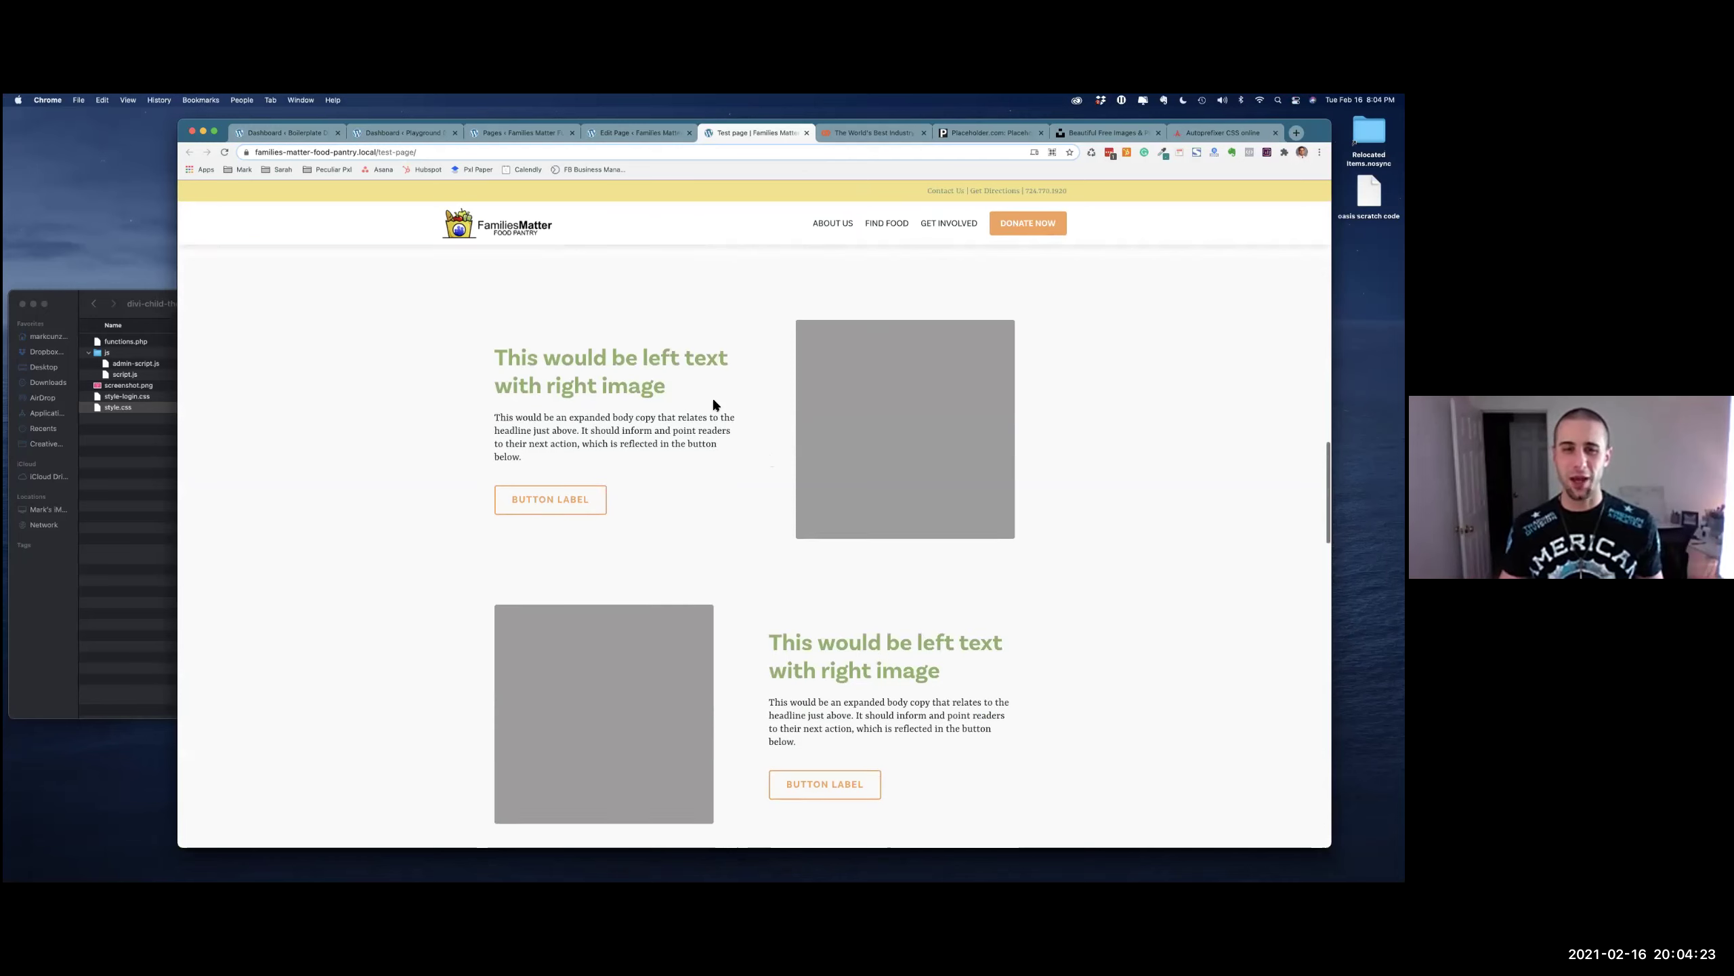
scroll(706, 404, "up", 2)
scroll(707, 405, "up", 1)
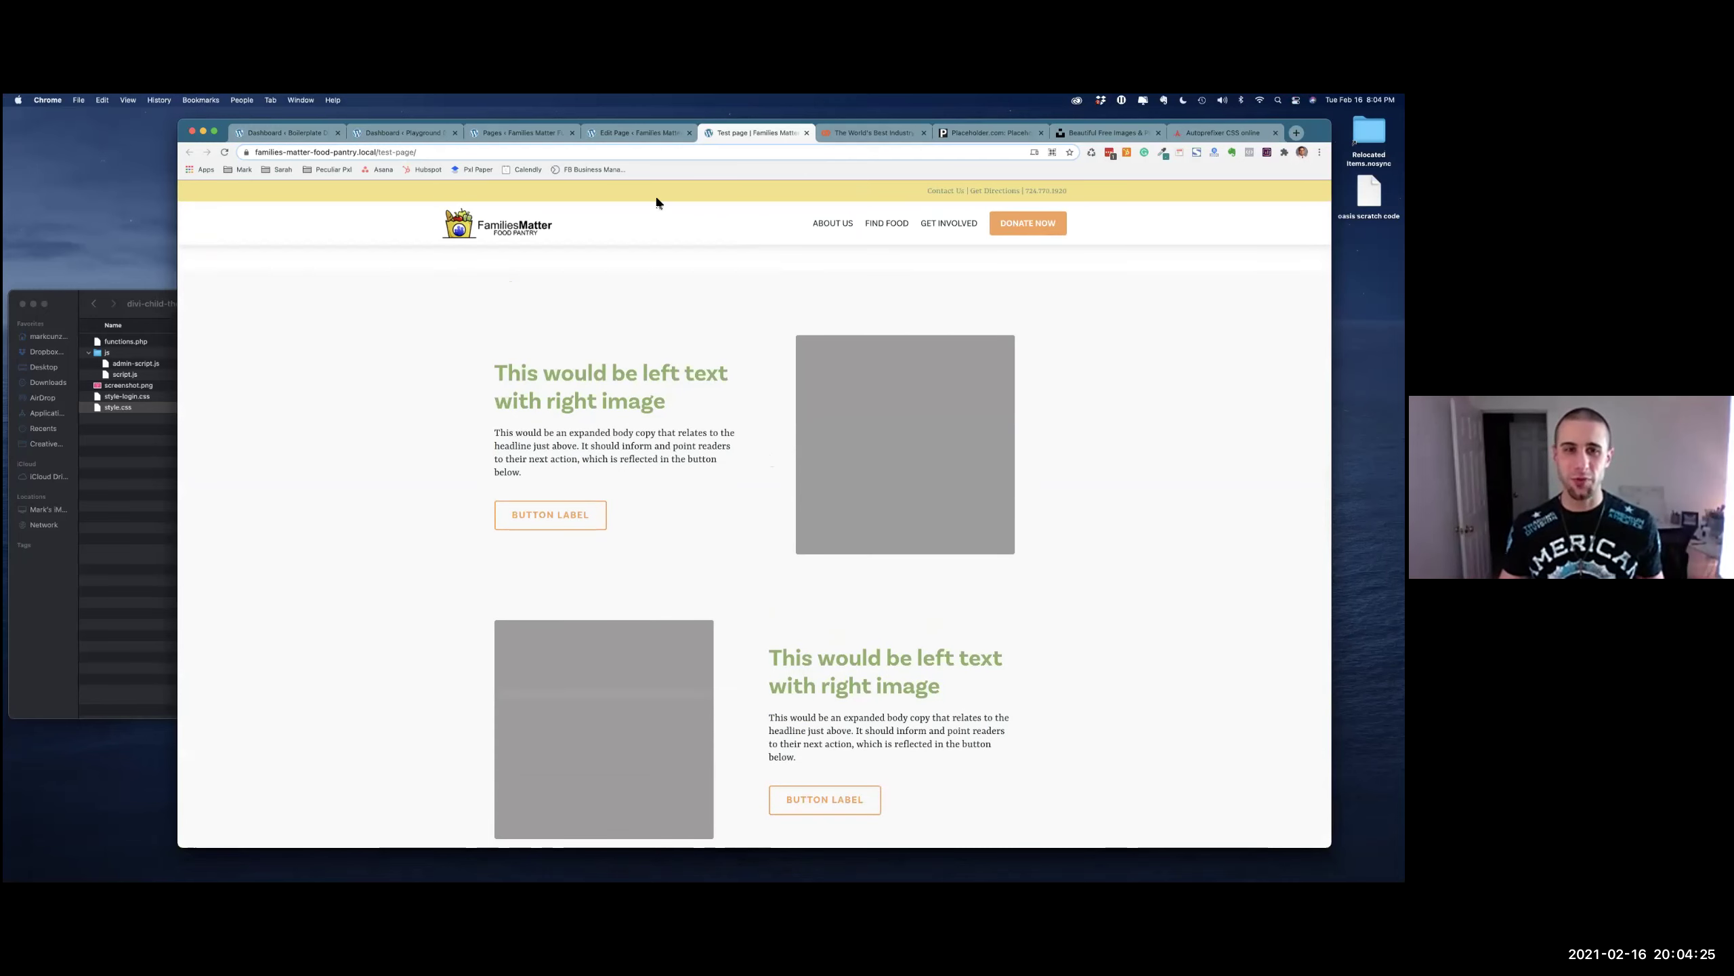
left_click(626, 132)
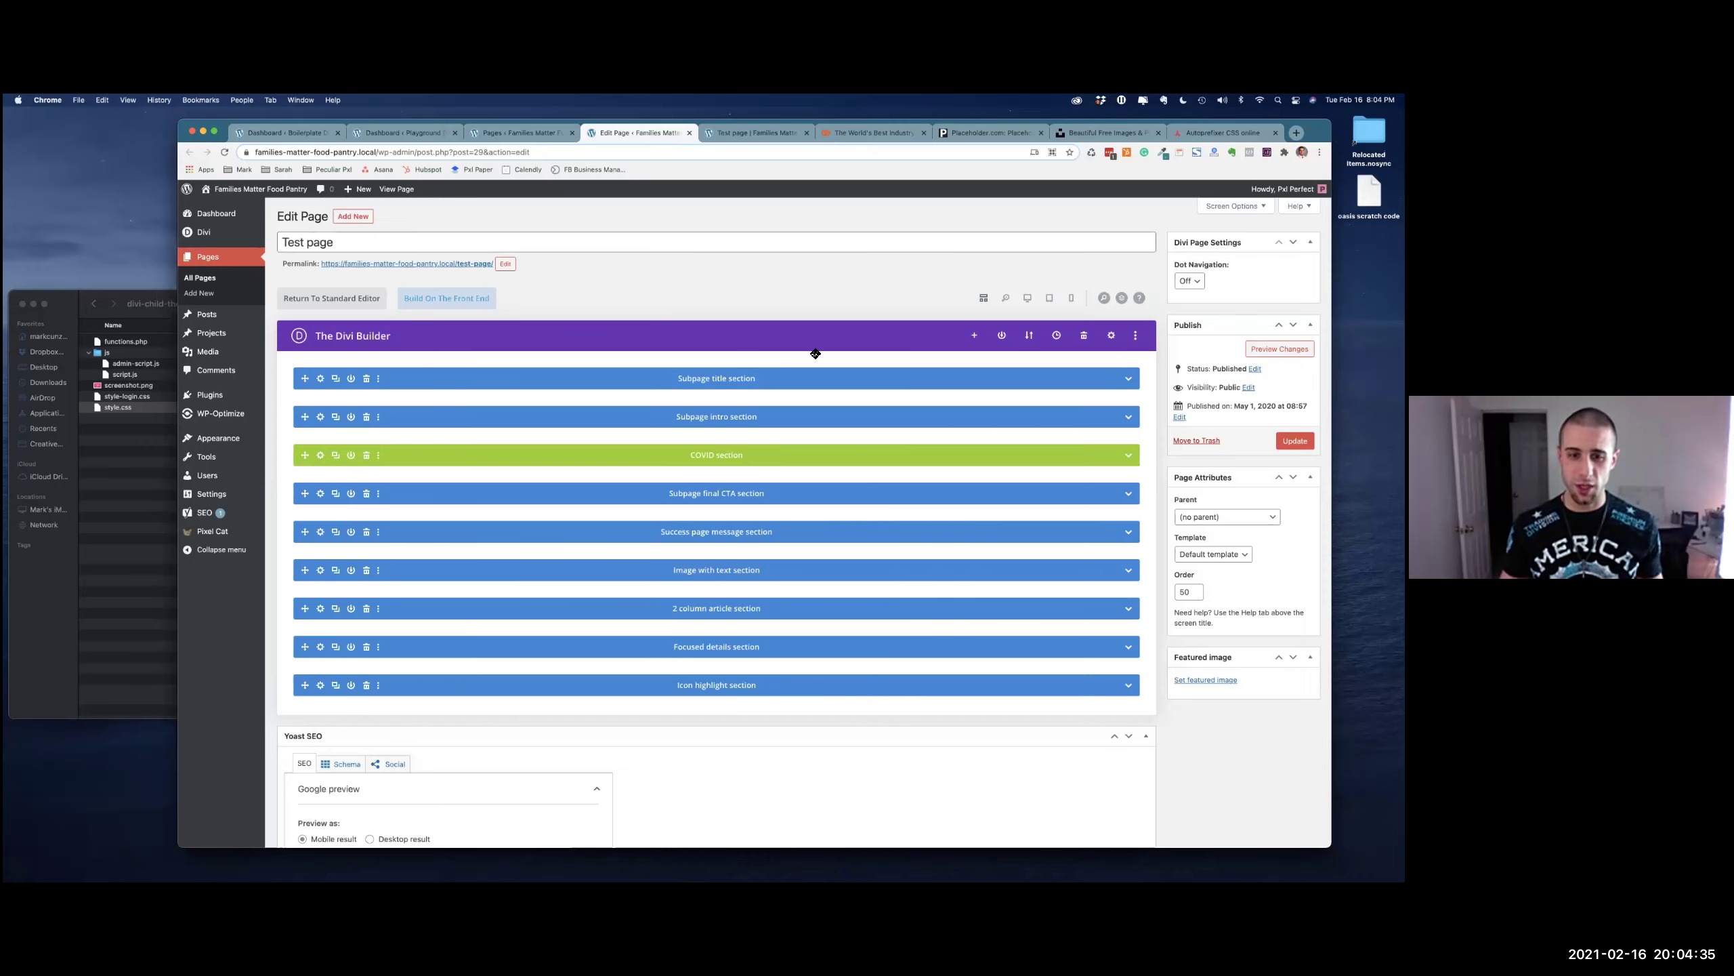
left_click(797, 137)
scroll(794, 465, "up", 10)
scroll(794, 461, "down", 15)
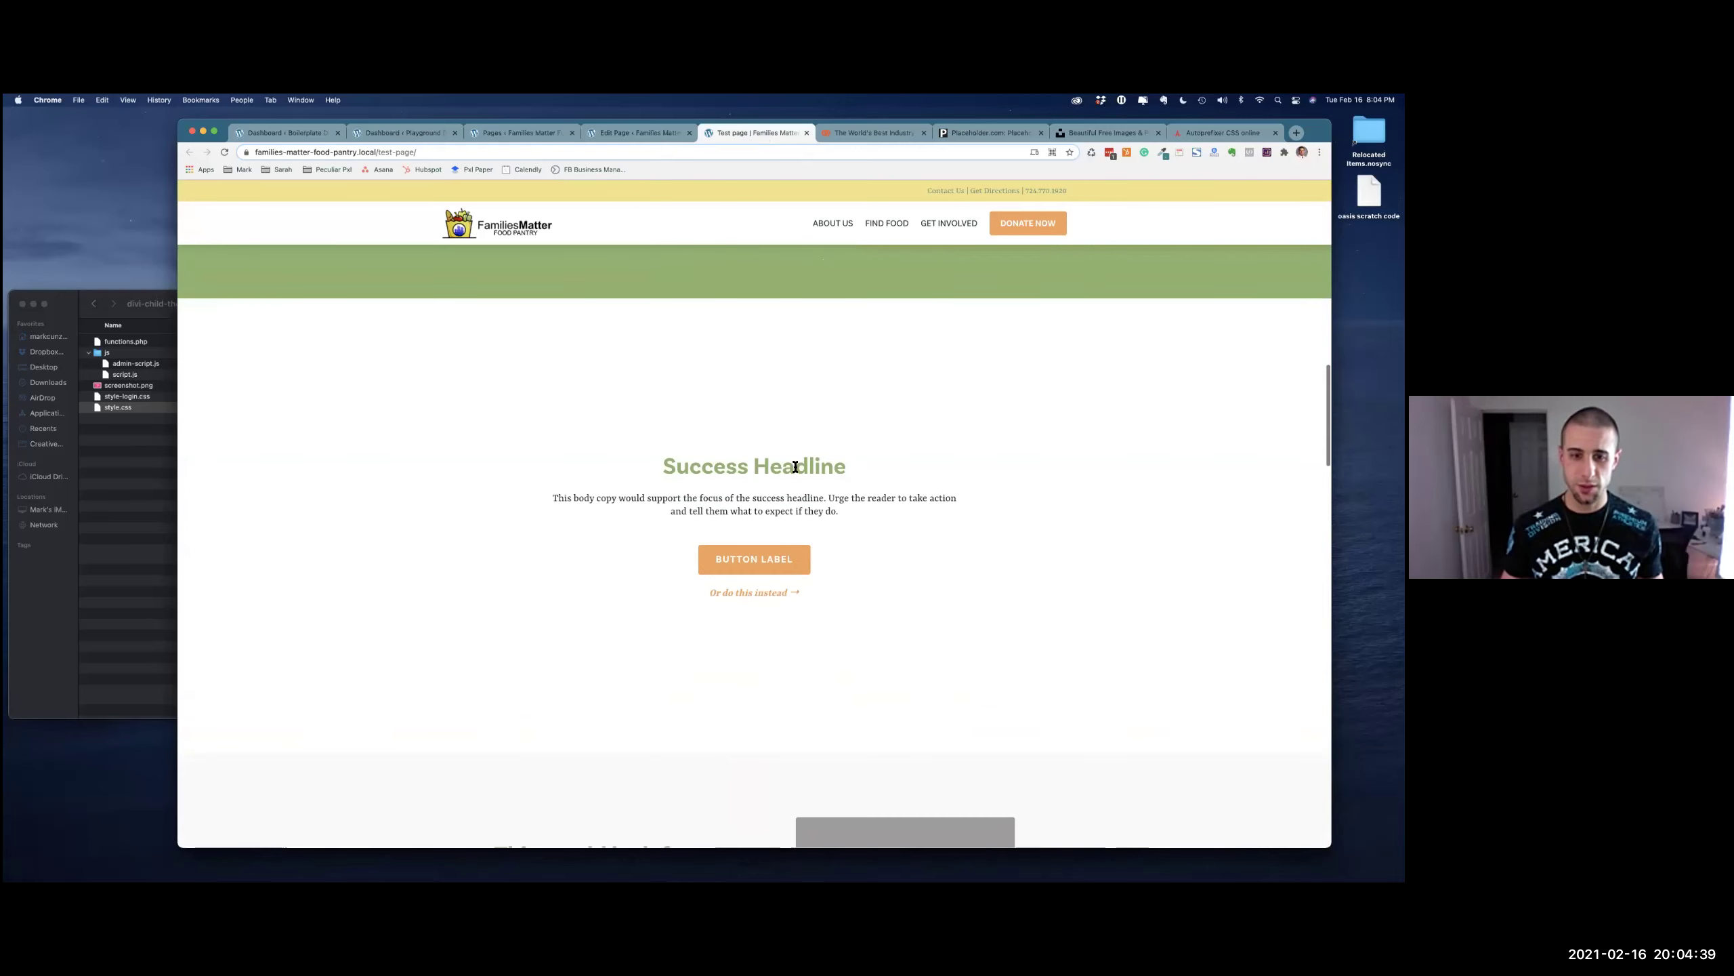
scroll(793, 466, "down", 1)
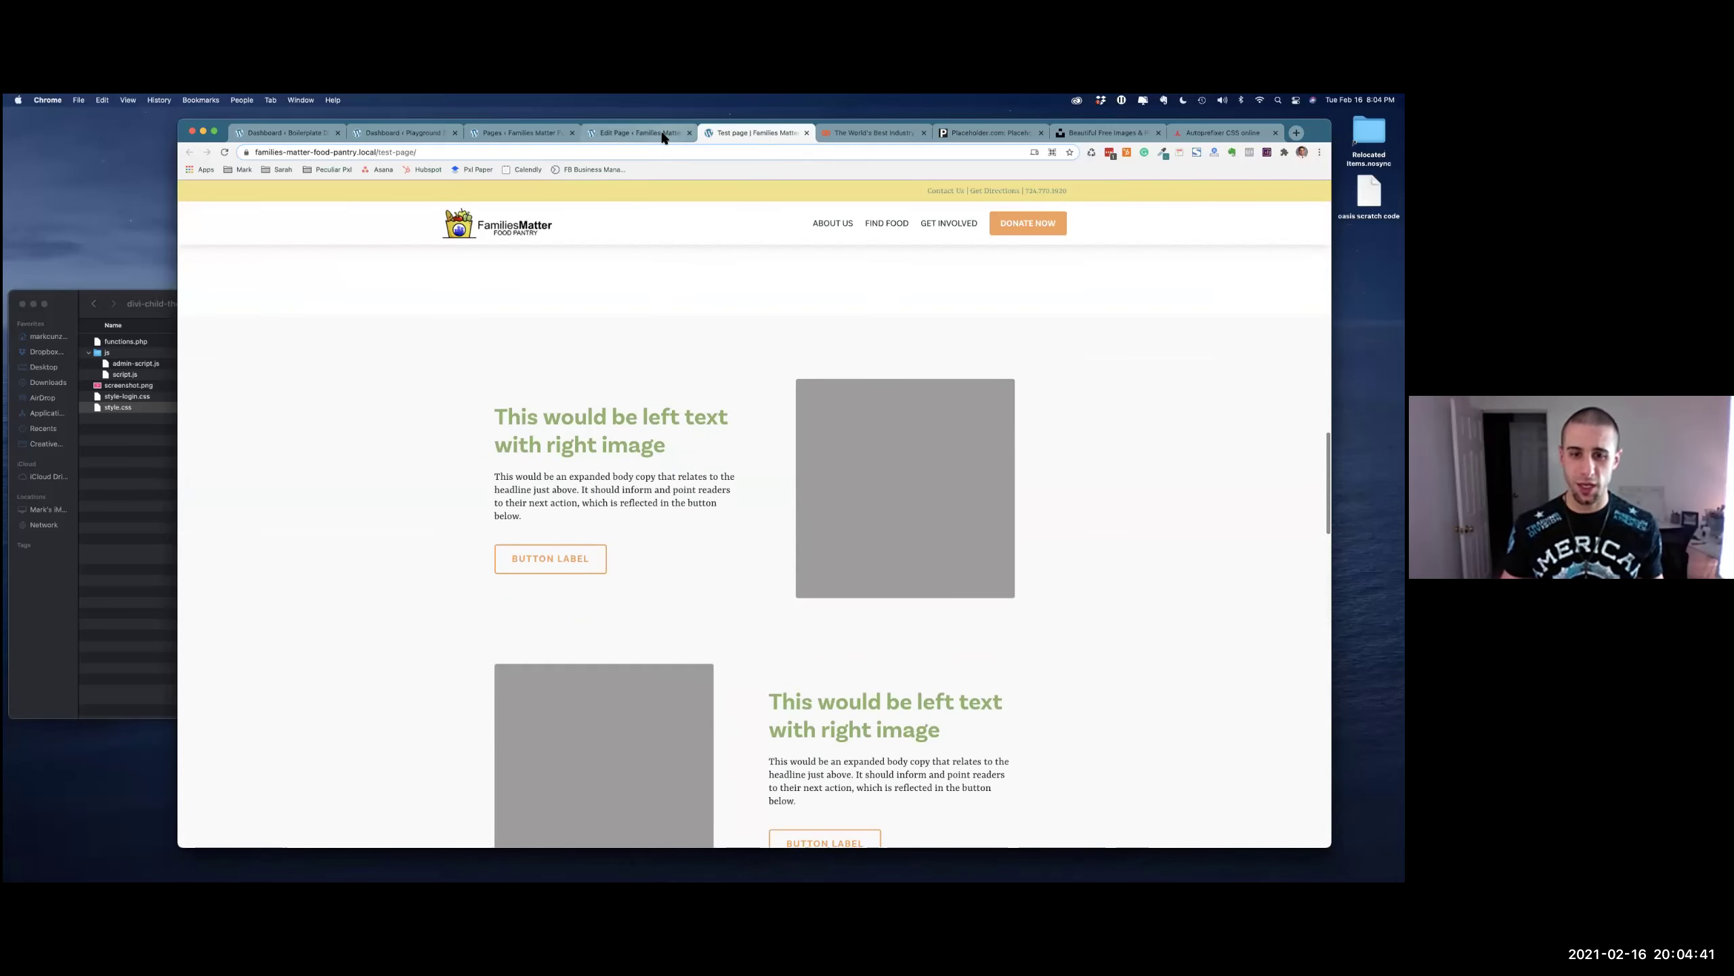
Expand the "Image with text section" in the test page's Divi Builder and inspect its left and right containers
left_click(638, 133)
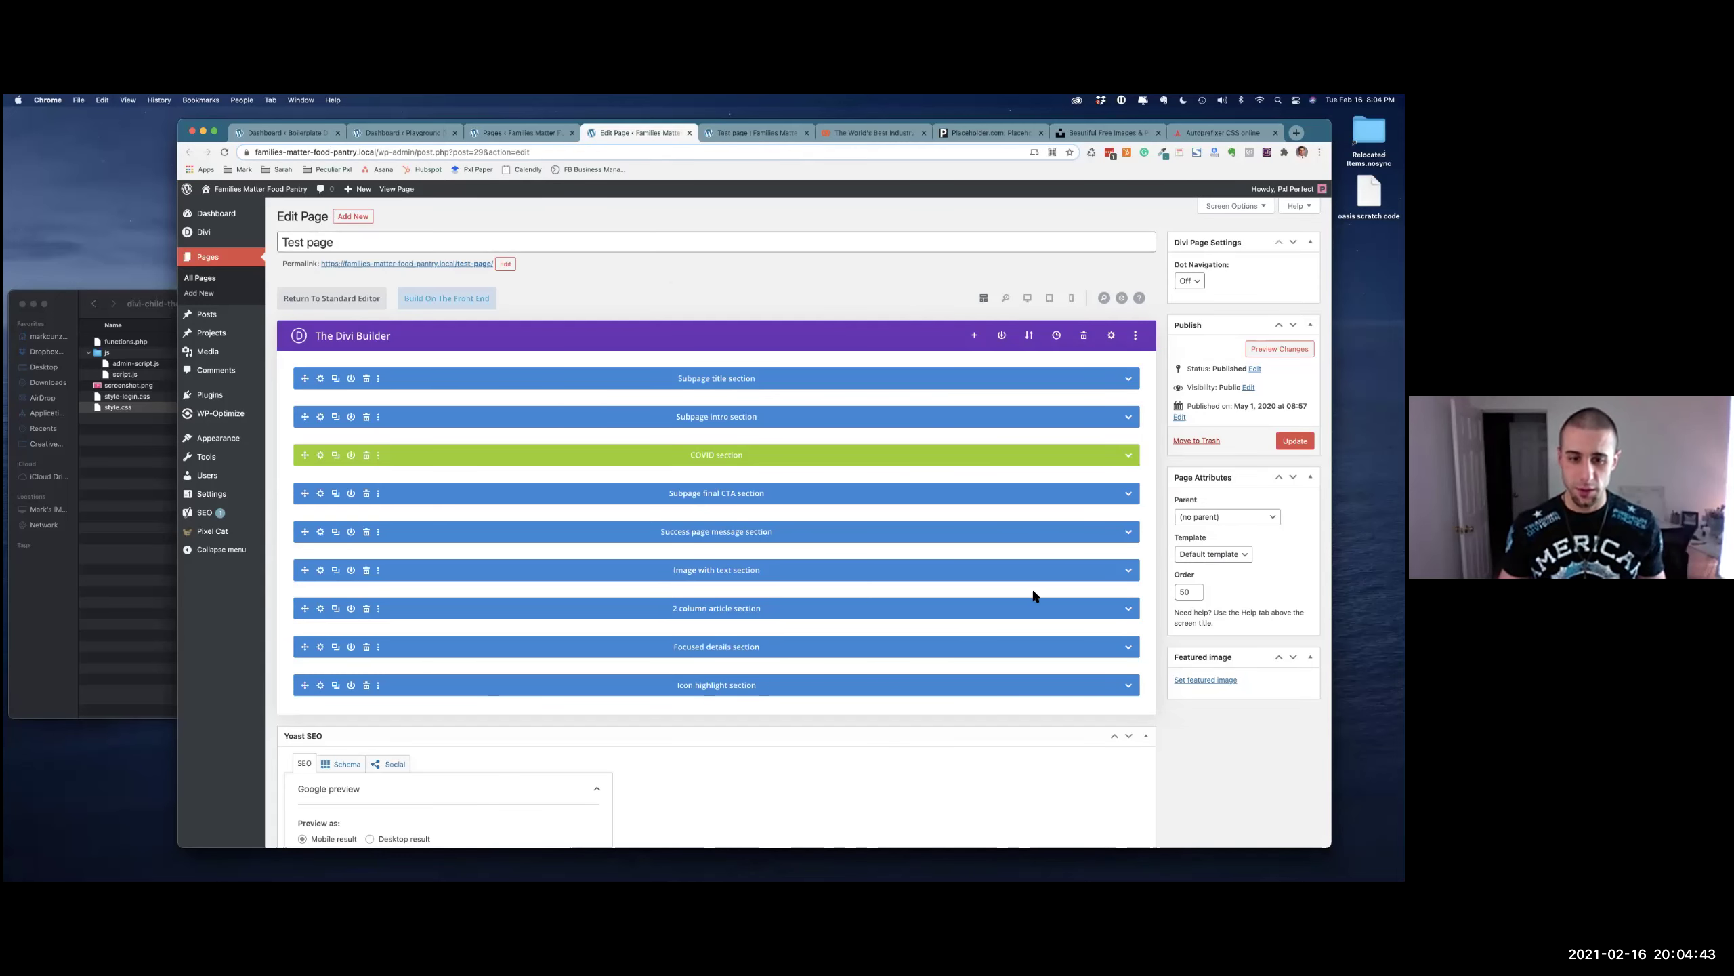
left_click(1096, 570)
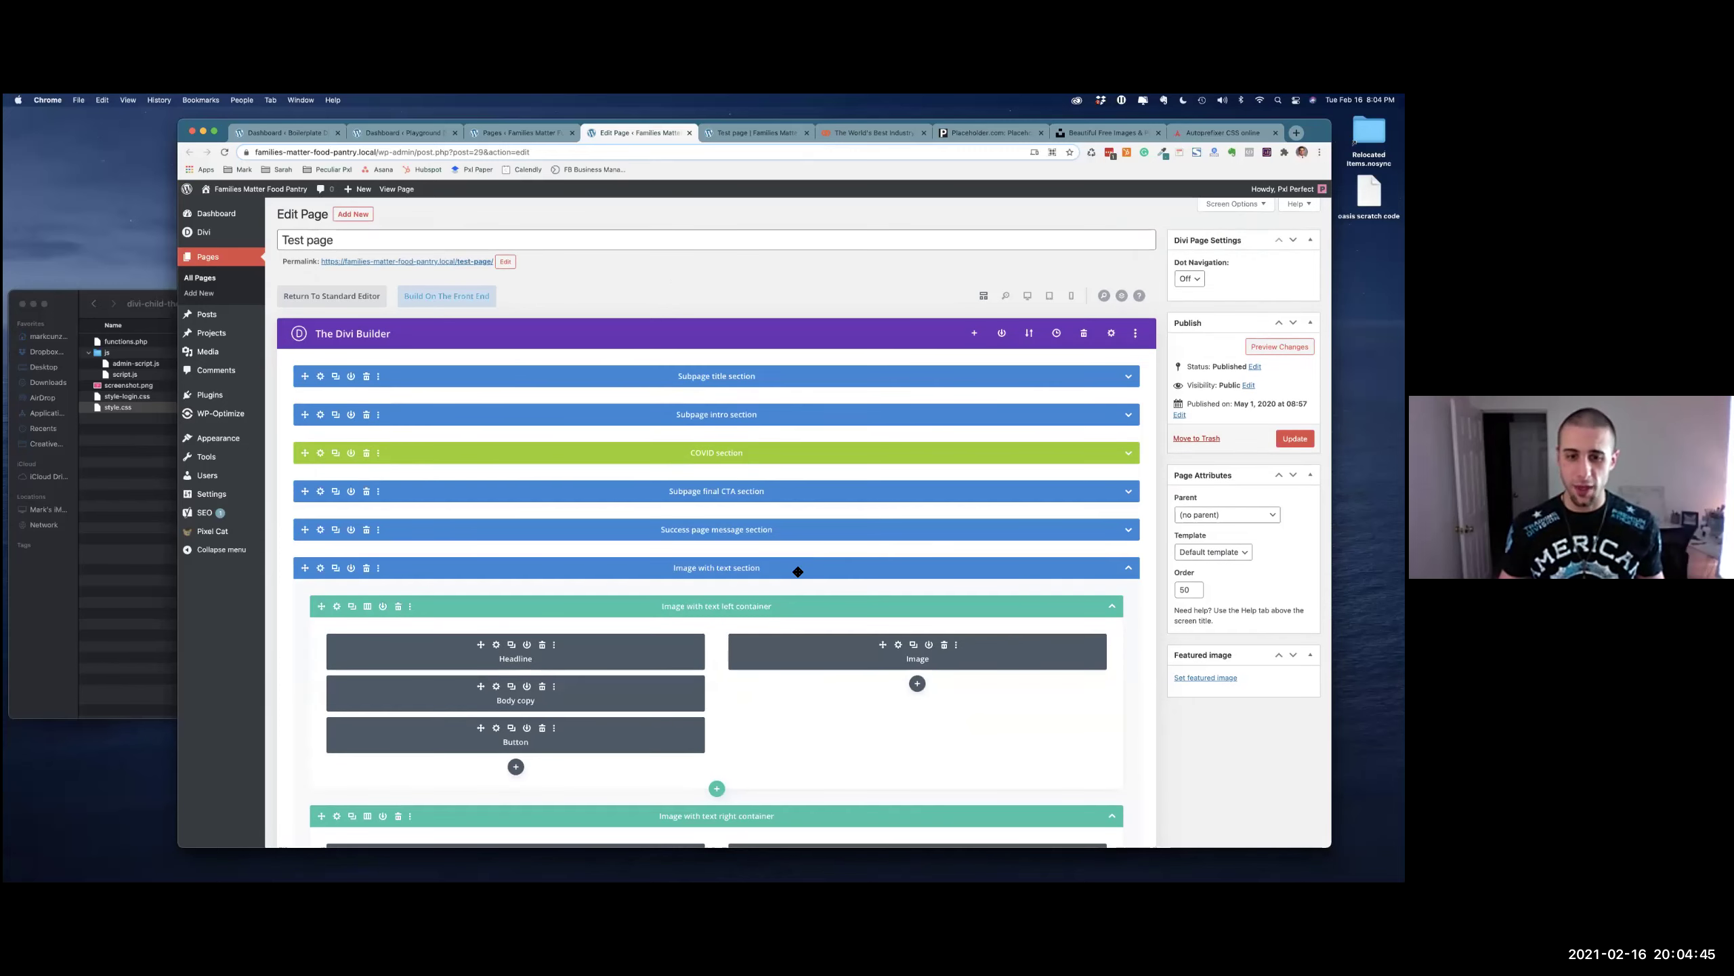
scroll(795, 564, "down", 2)
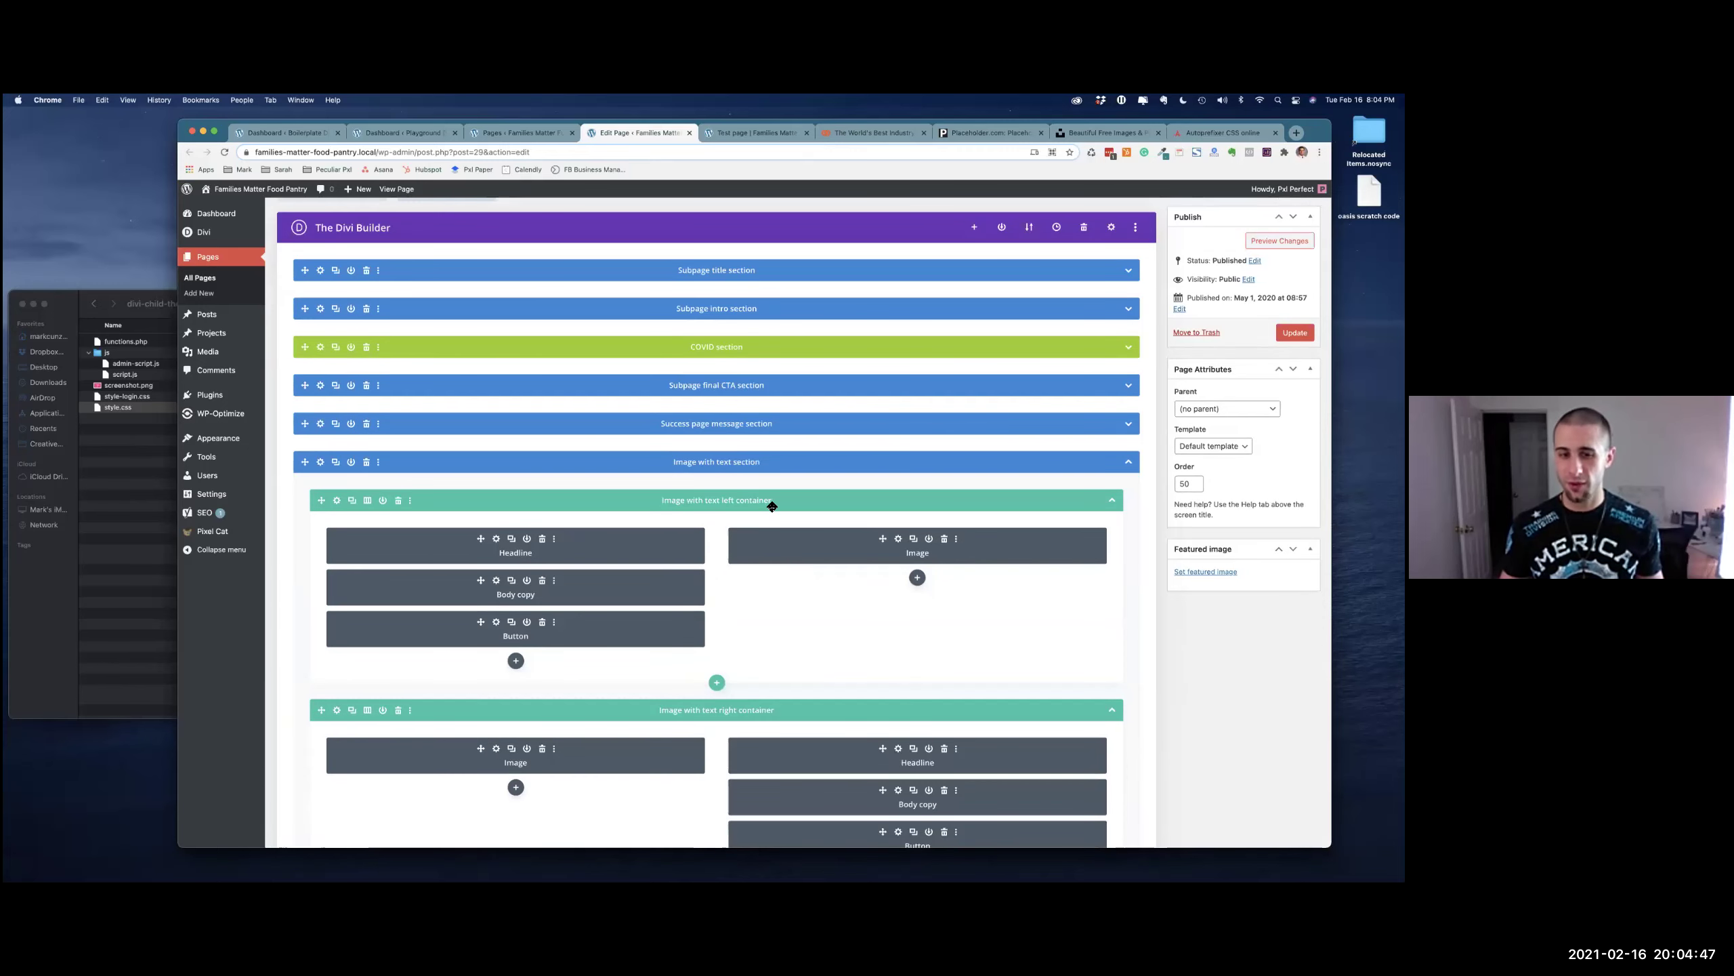
scroll(778, 517, "down", 1)
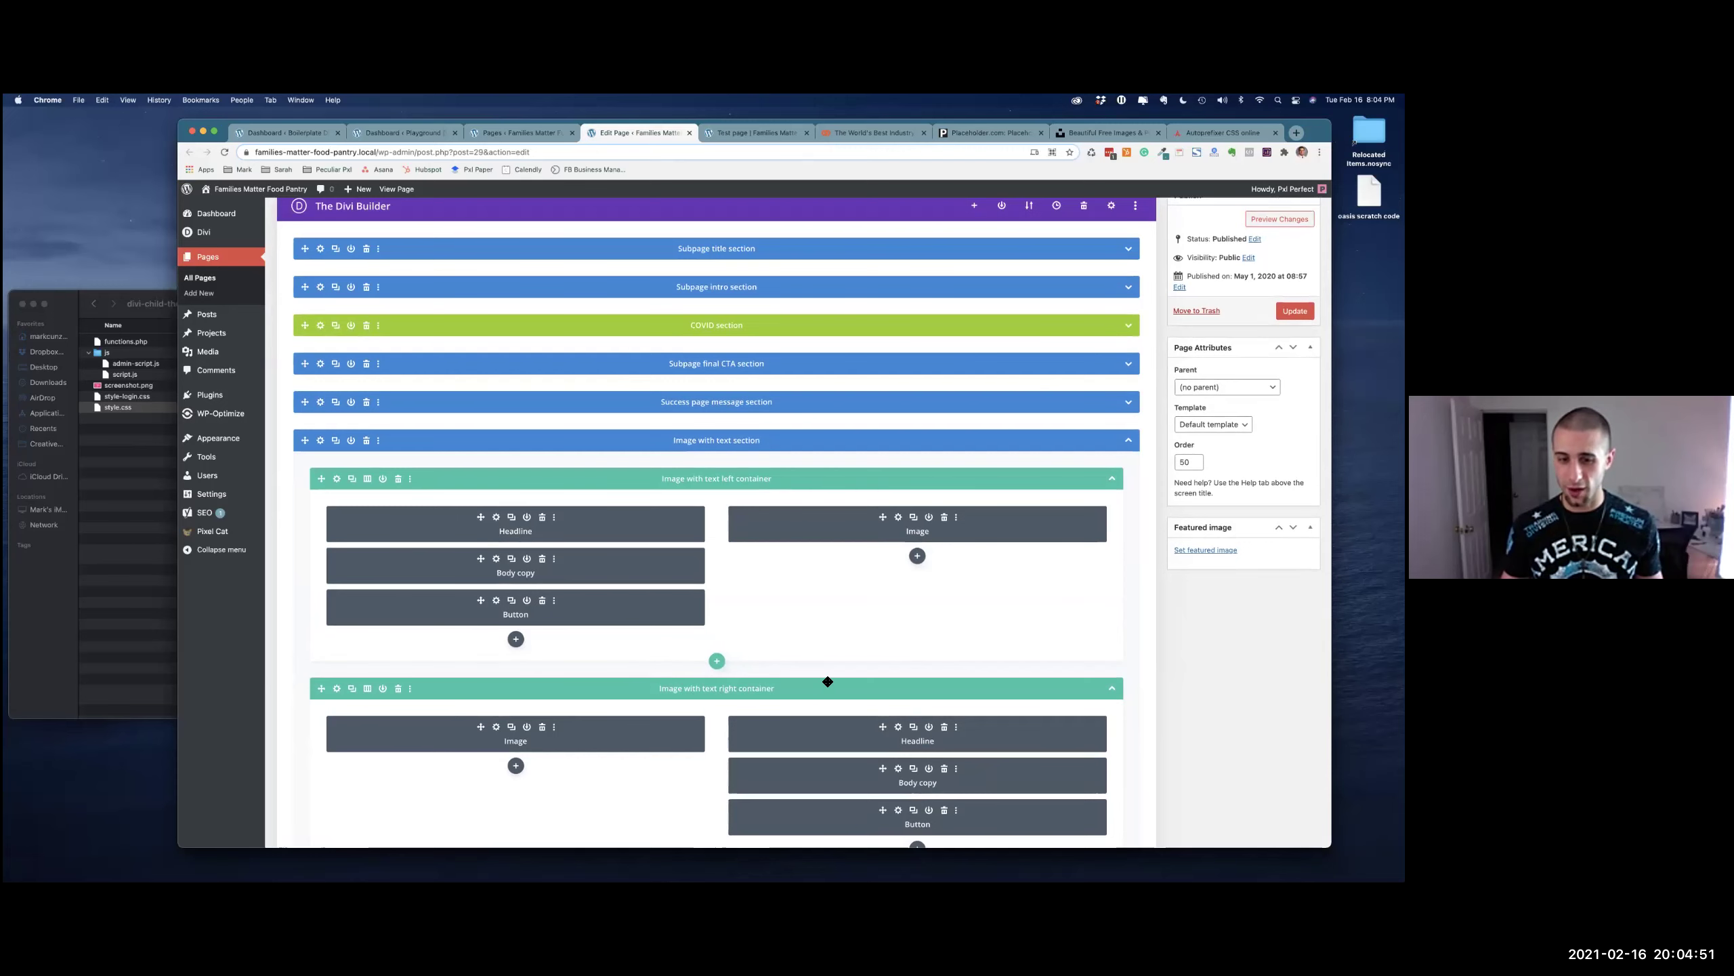
scroll(822, 679, "down", 2)
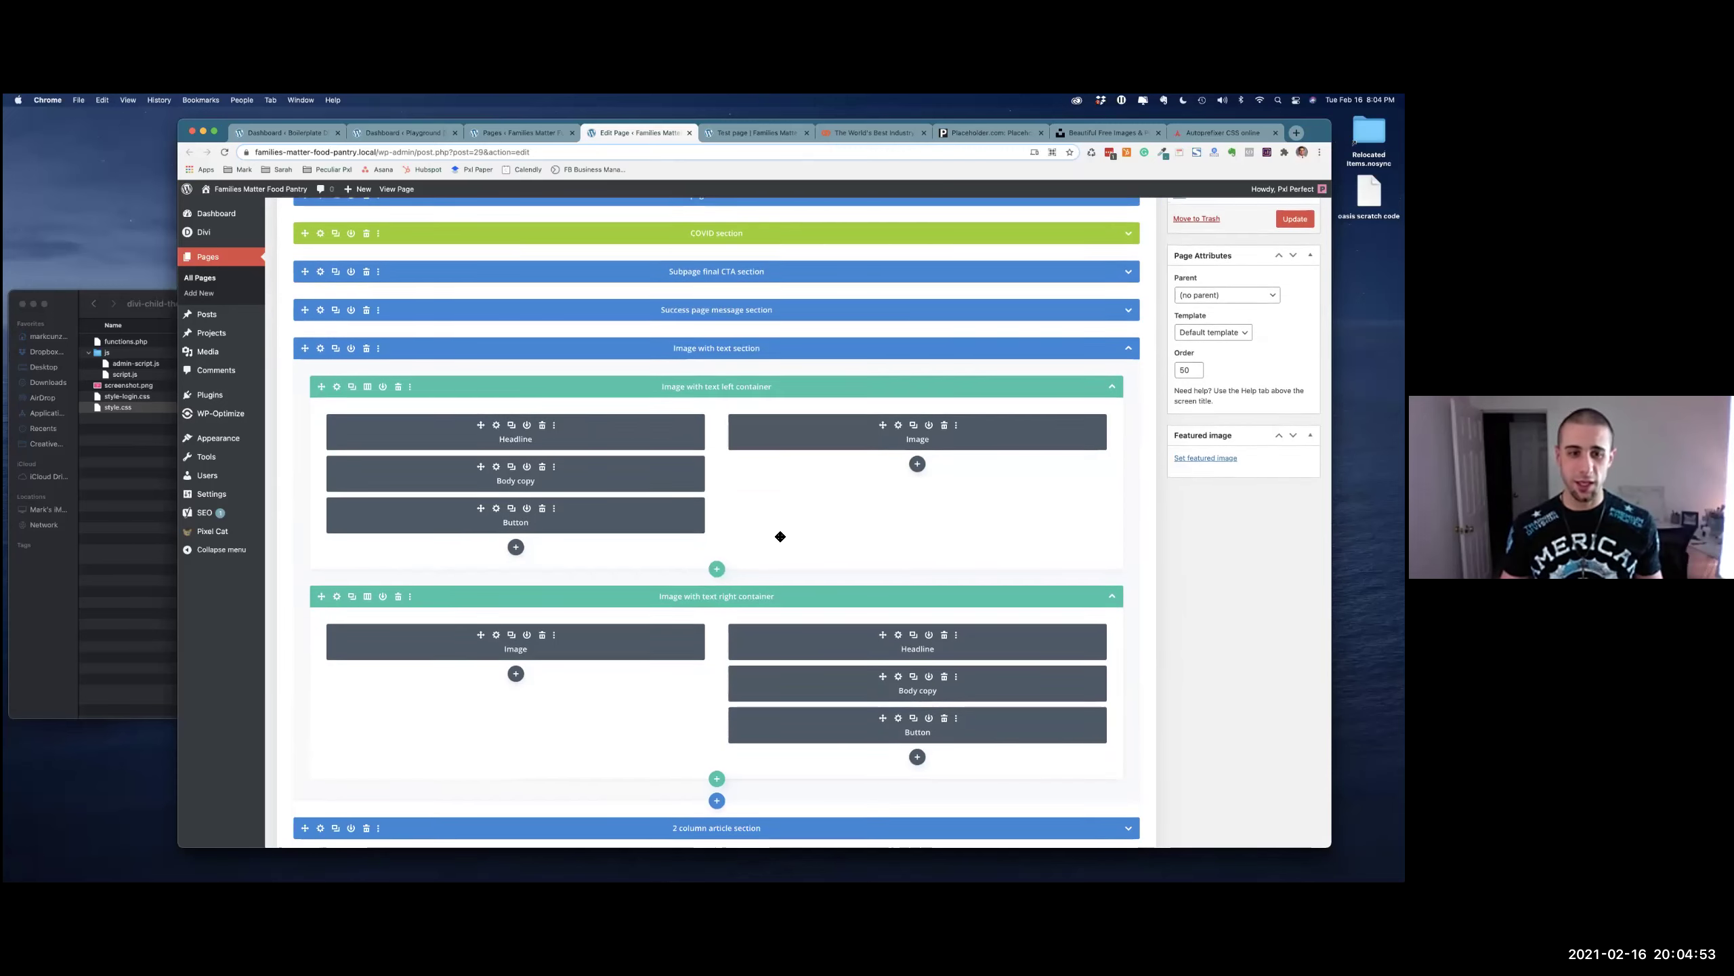
scroll(779, 538, "up", 1)
Check the preset names in the row settings of the "Image with text" left container, discarding that dialog, and the right container
left_click(336, 404)
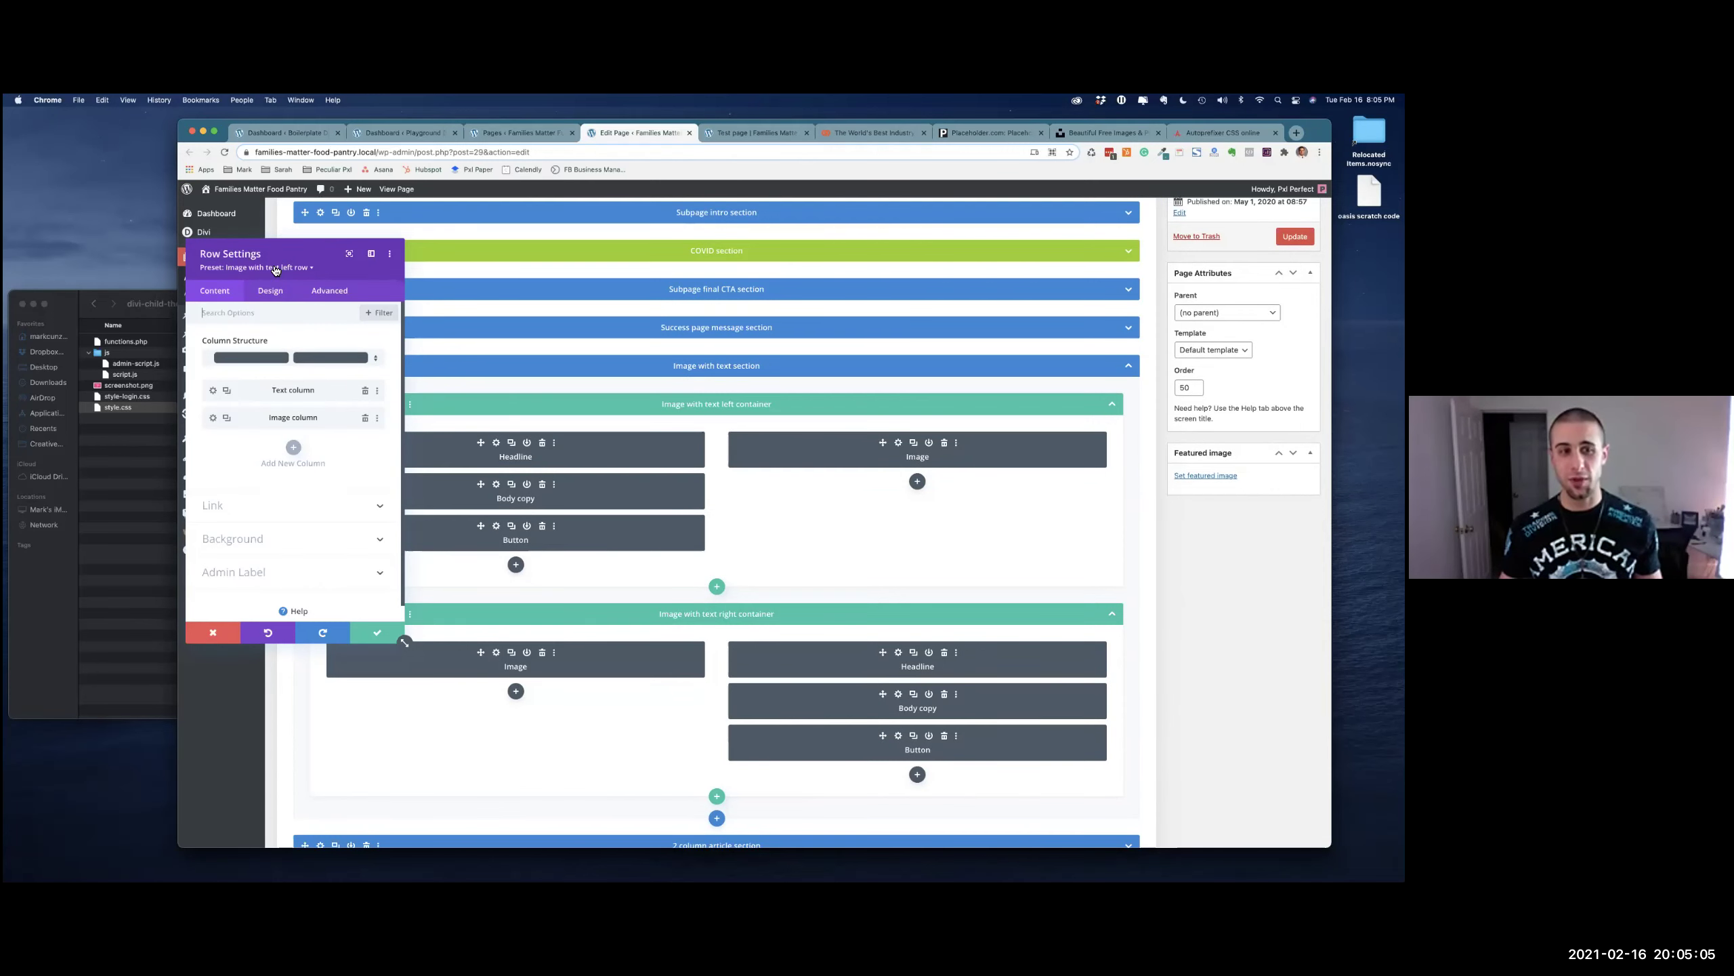
left_click(206, 639)
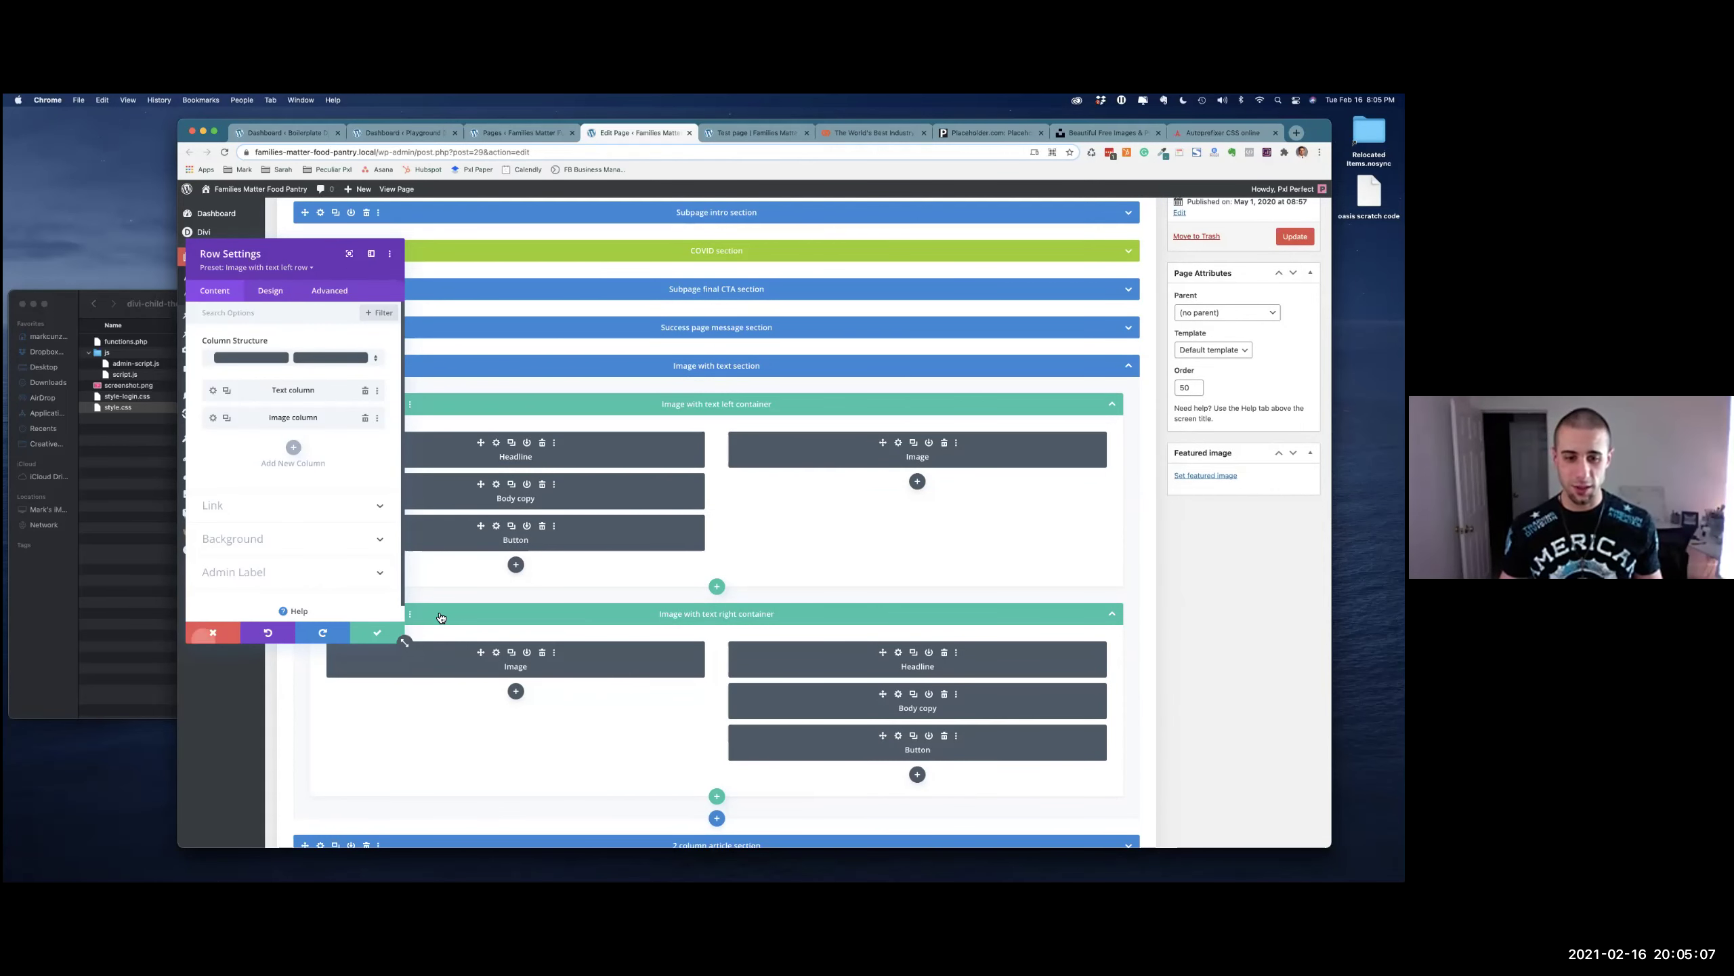
left_click(338, 614)
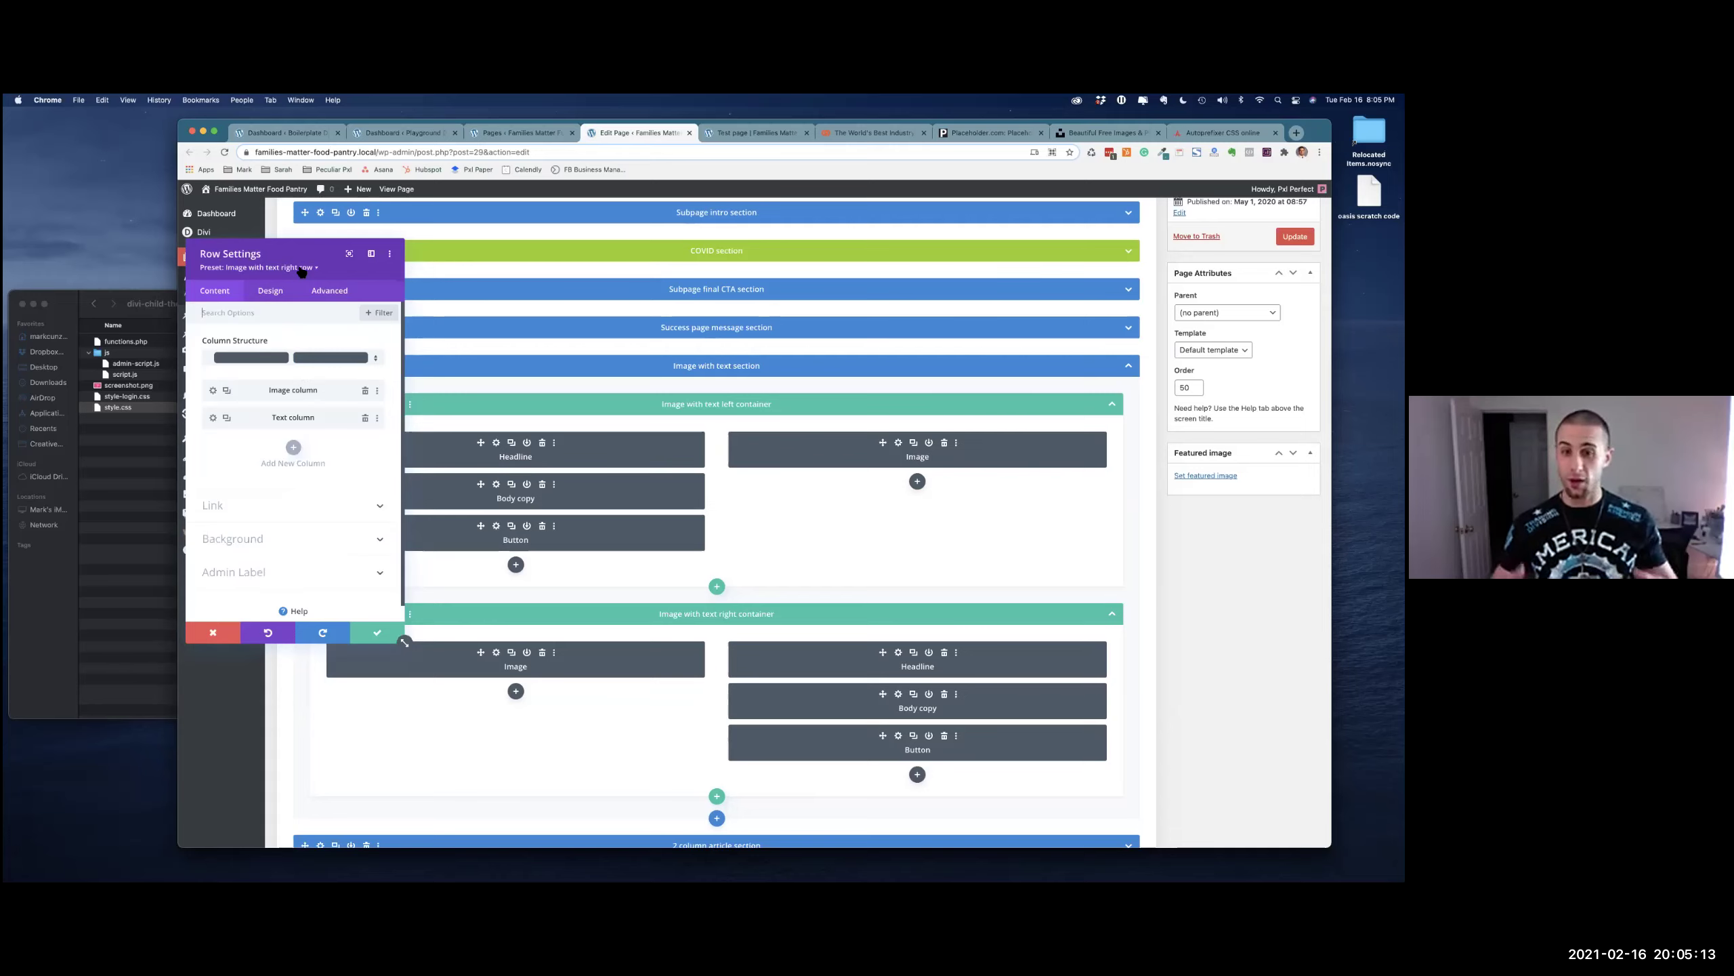
Review the list of row presets for the "Image with text right container" and close its row settings
left_click(280, 267)
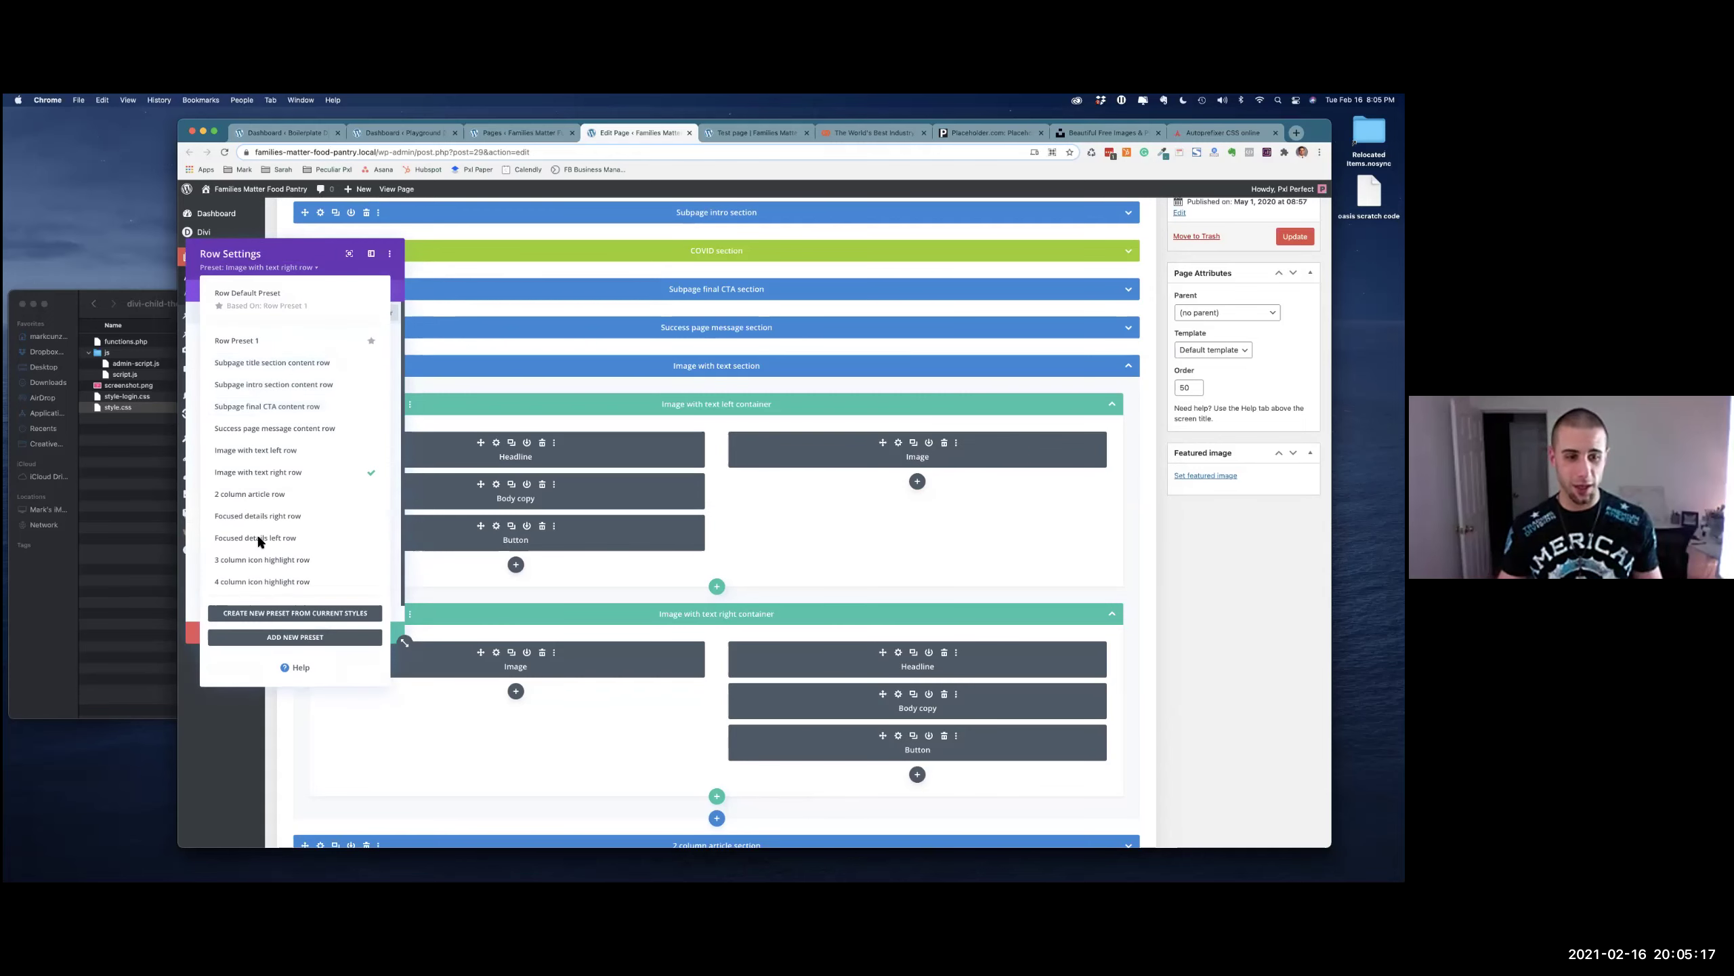
mouse_move(286, 448)
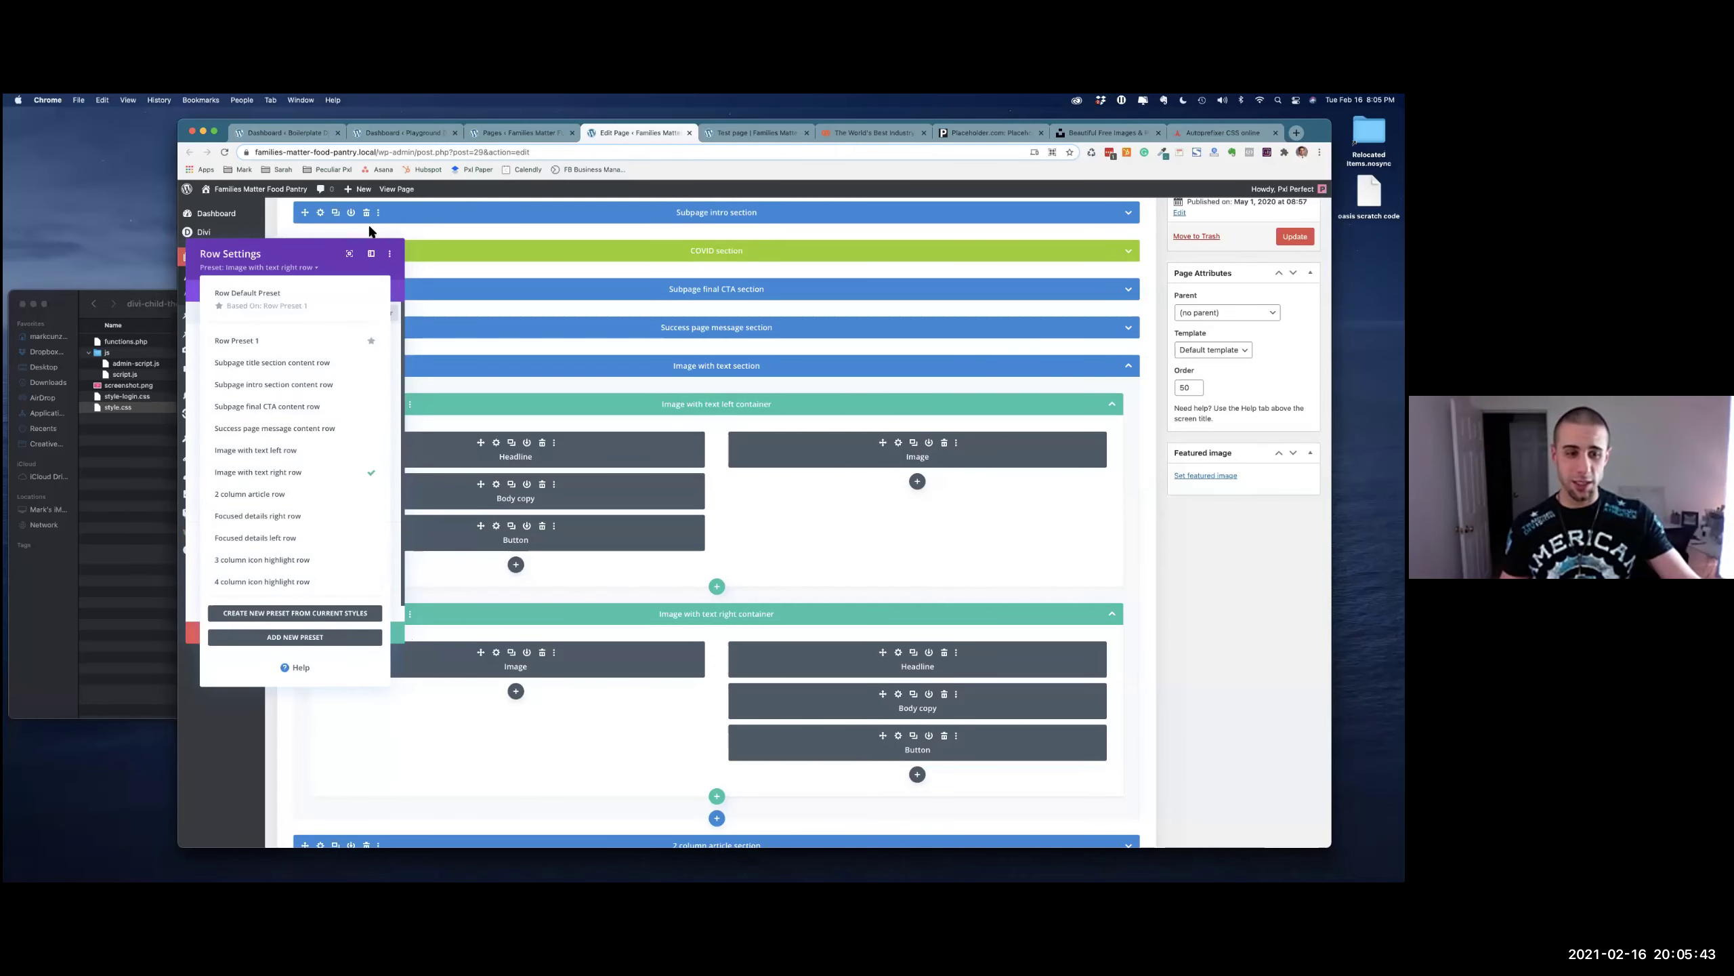
left_click(818, 519)
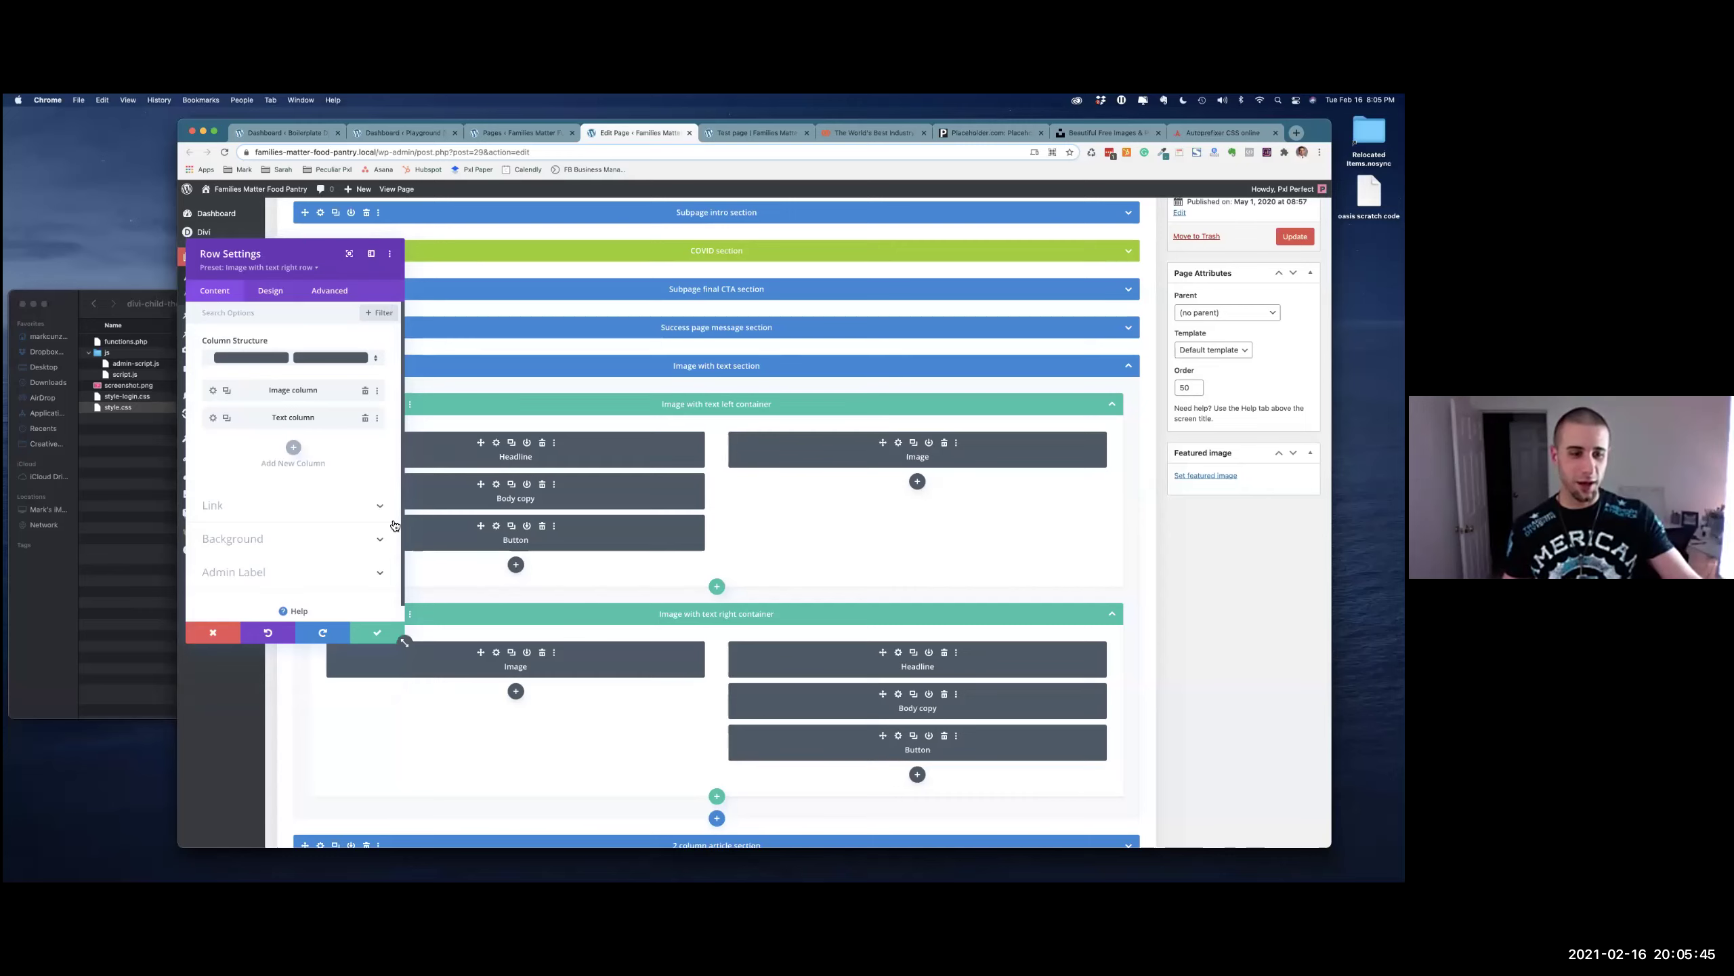
key("Escape")
Switch to the slide presentation and show the "Divi Preset Pro Tips" point on excluding settings that change from use to use
key("ctrl+Right")
key("ctrl+Right")
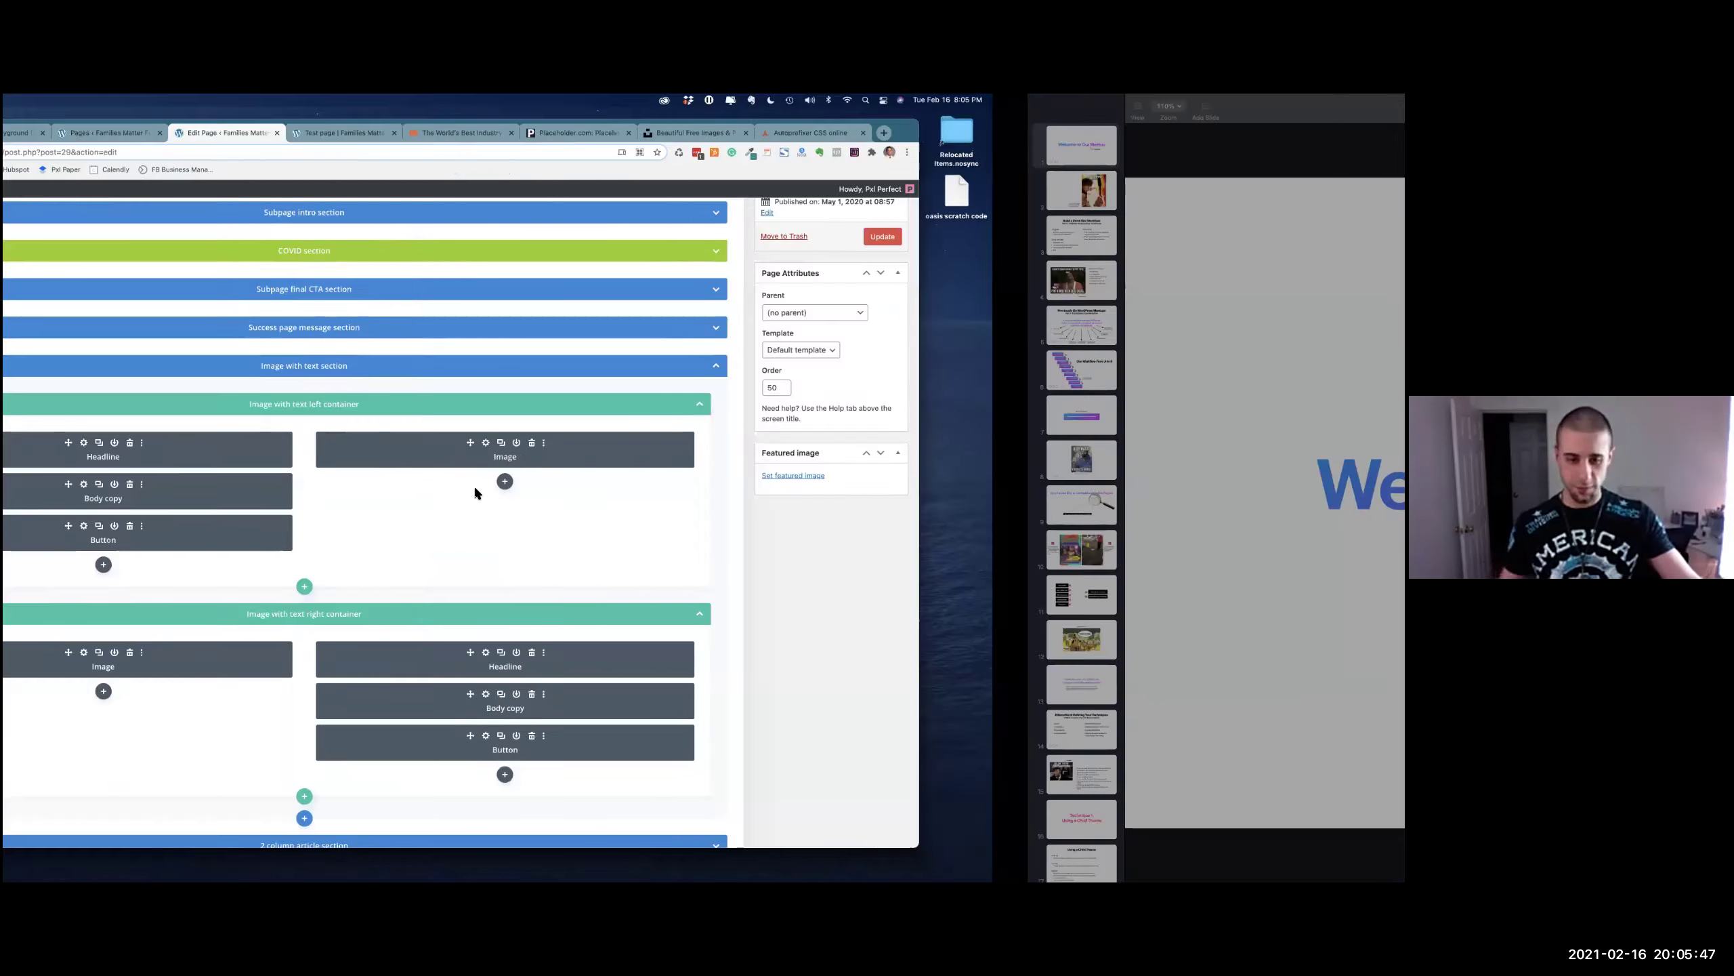
key("Right")
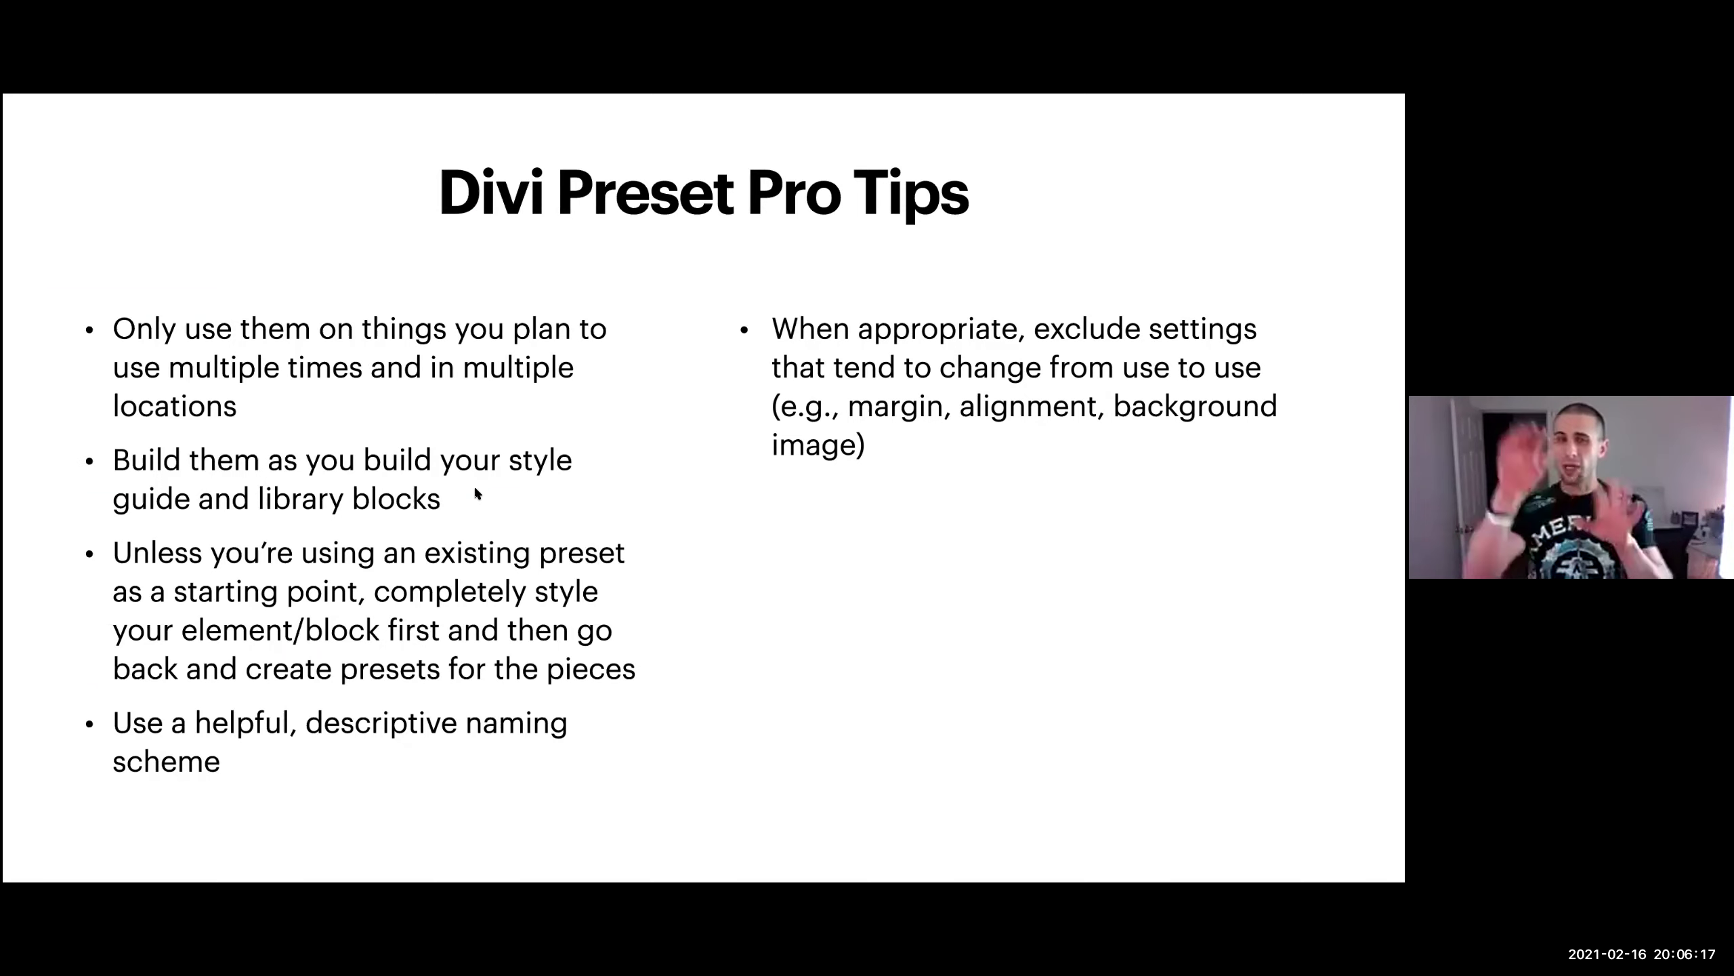
Switch back to Chrome and view the alternating image-and-text blocks on the published test page
key("Escape")
key("super+Tab")
left_click(779, 134)
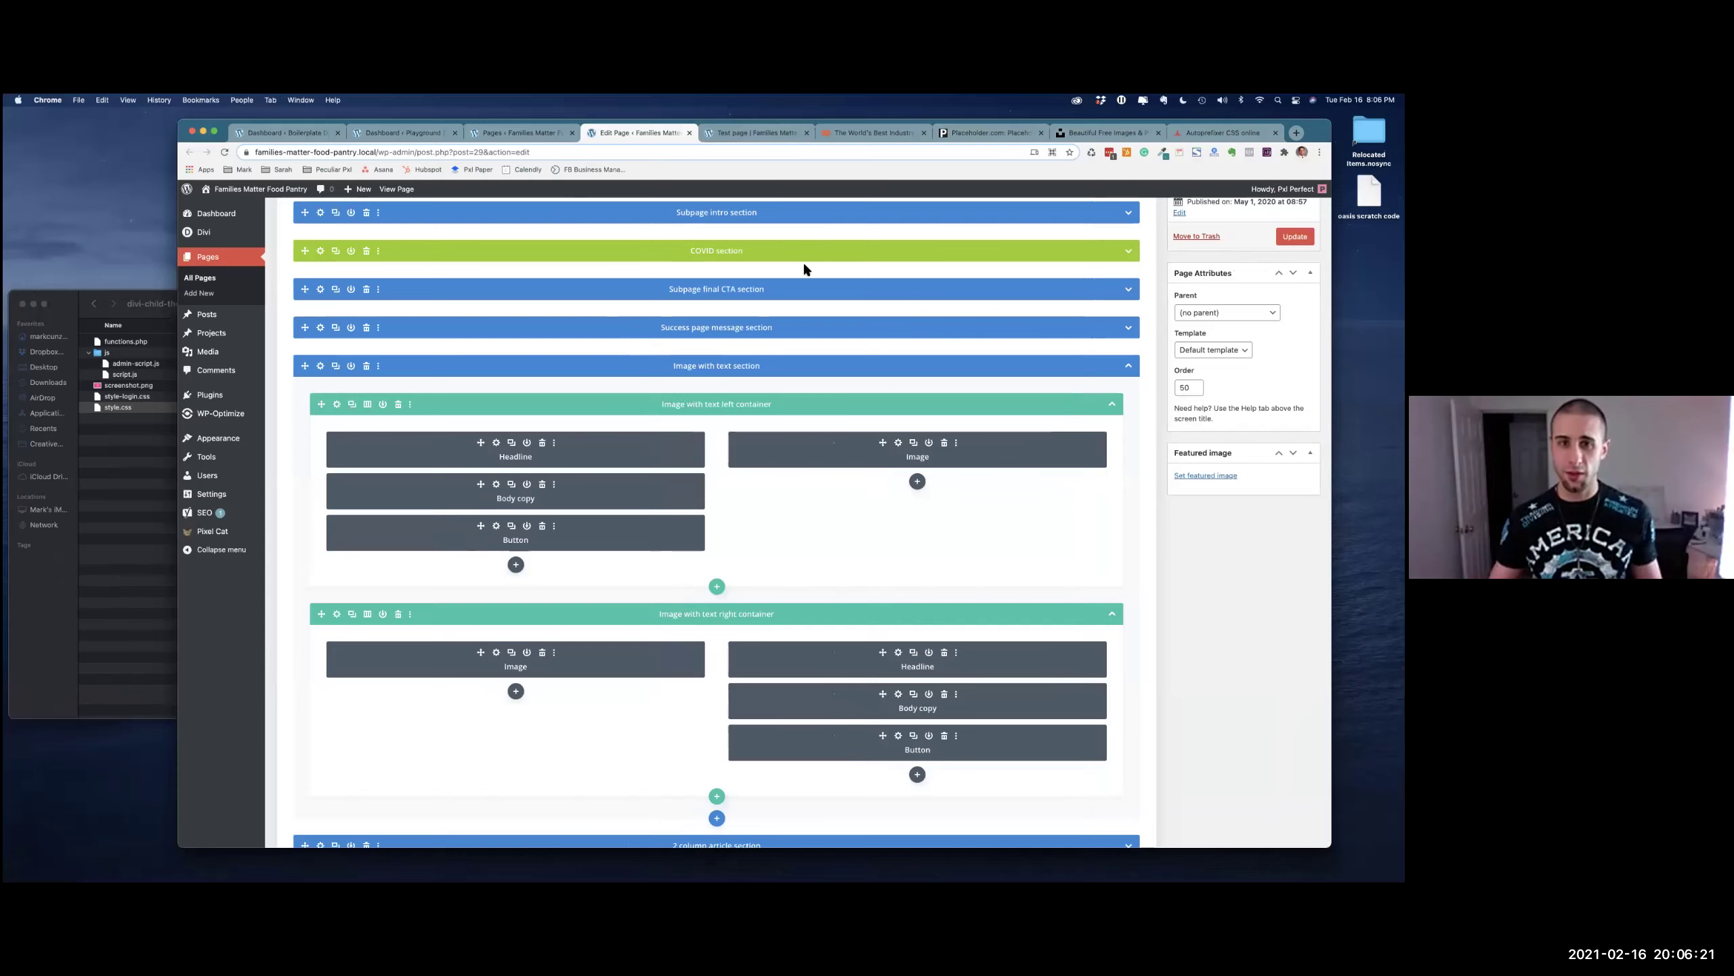
scroll(783, 326, "up", 1)
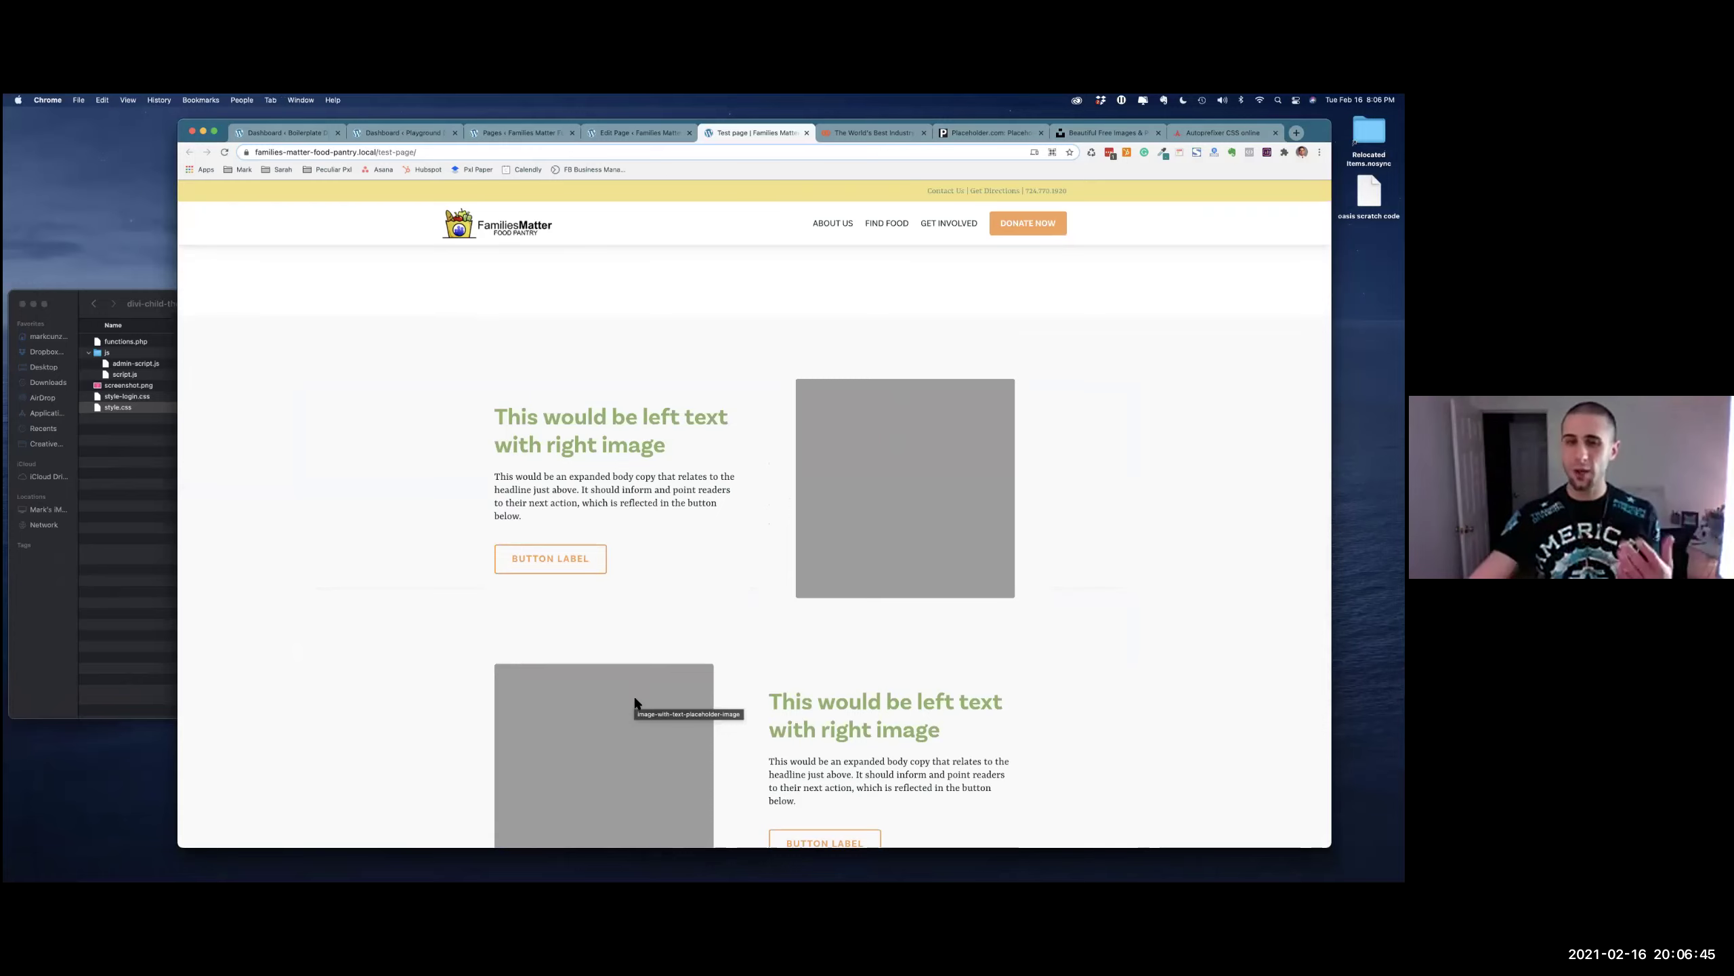
Return to the presentation and reveal the tip on checking for an applied preset before updating styling
key("super+Tab")
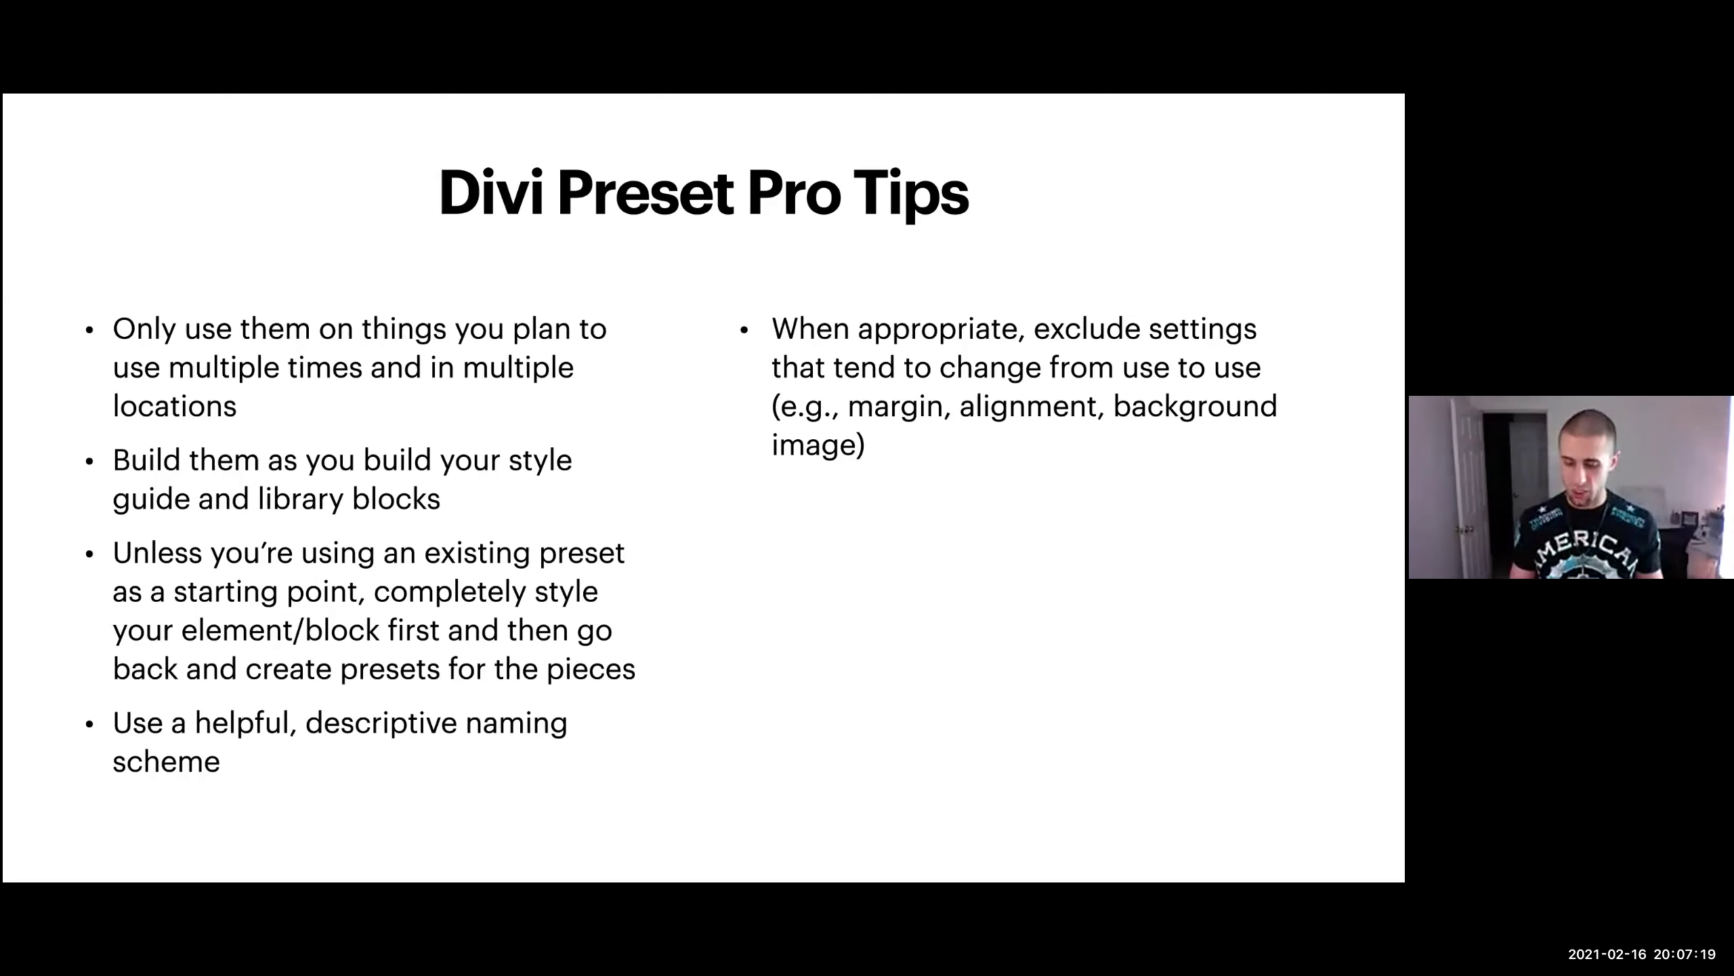
key("Right")
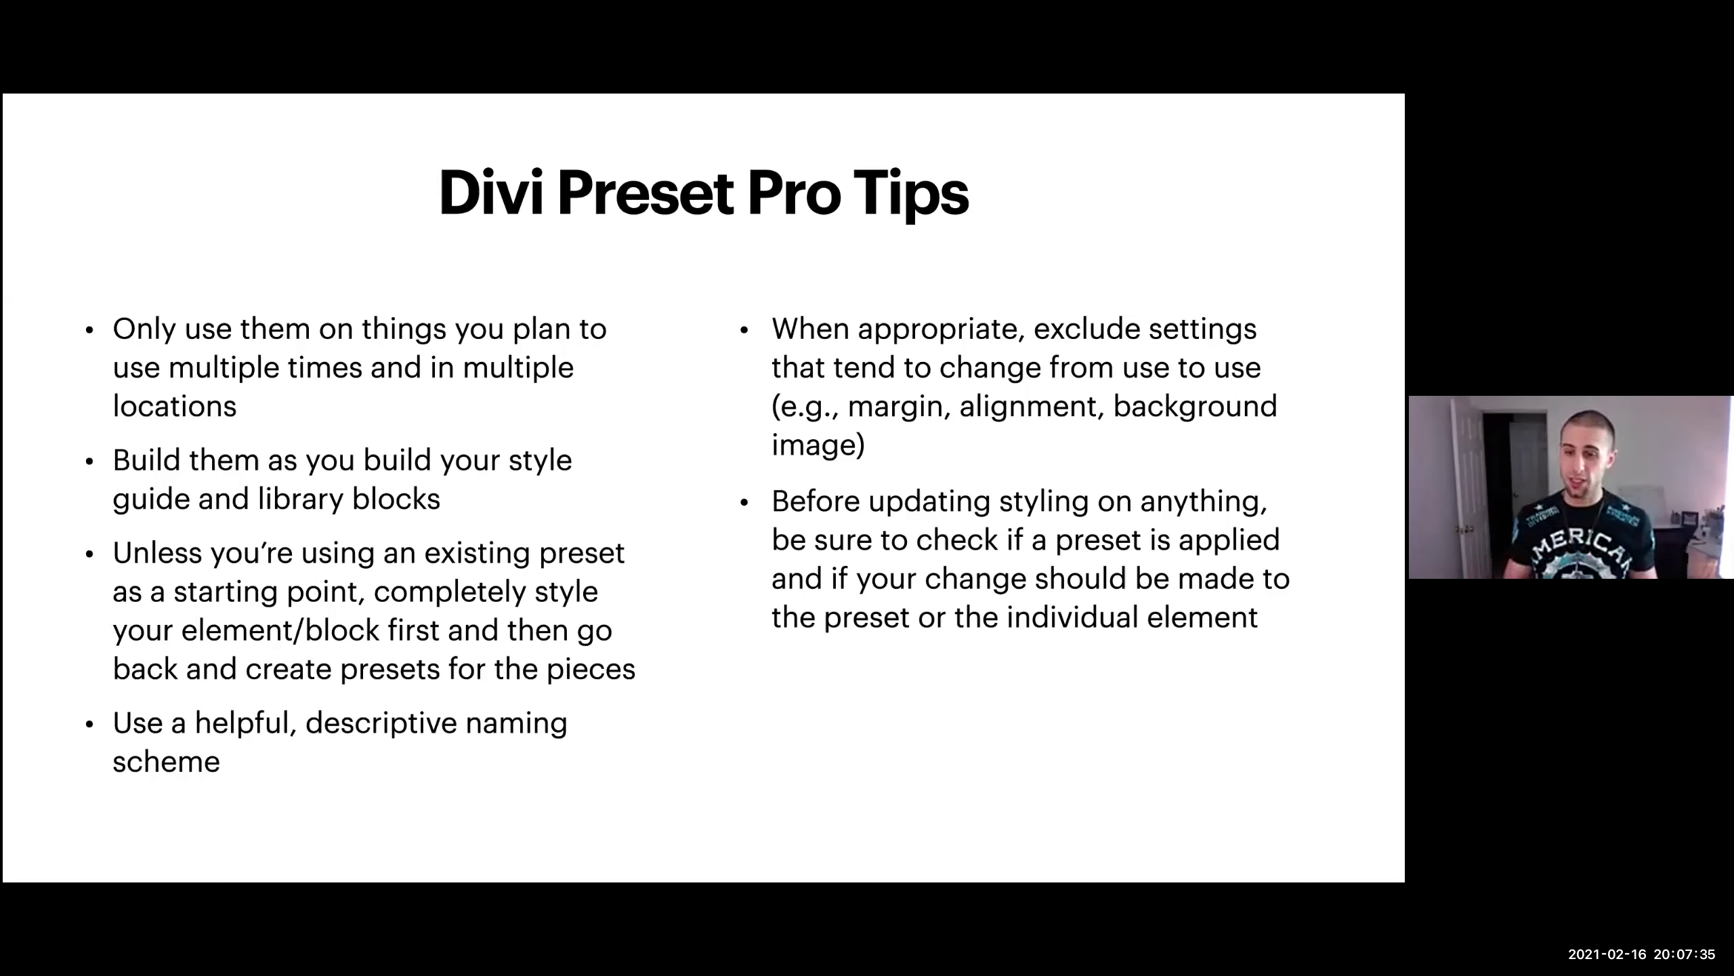
key("Escape")
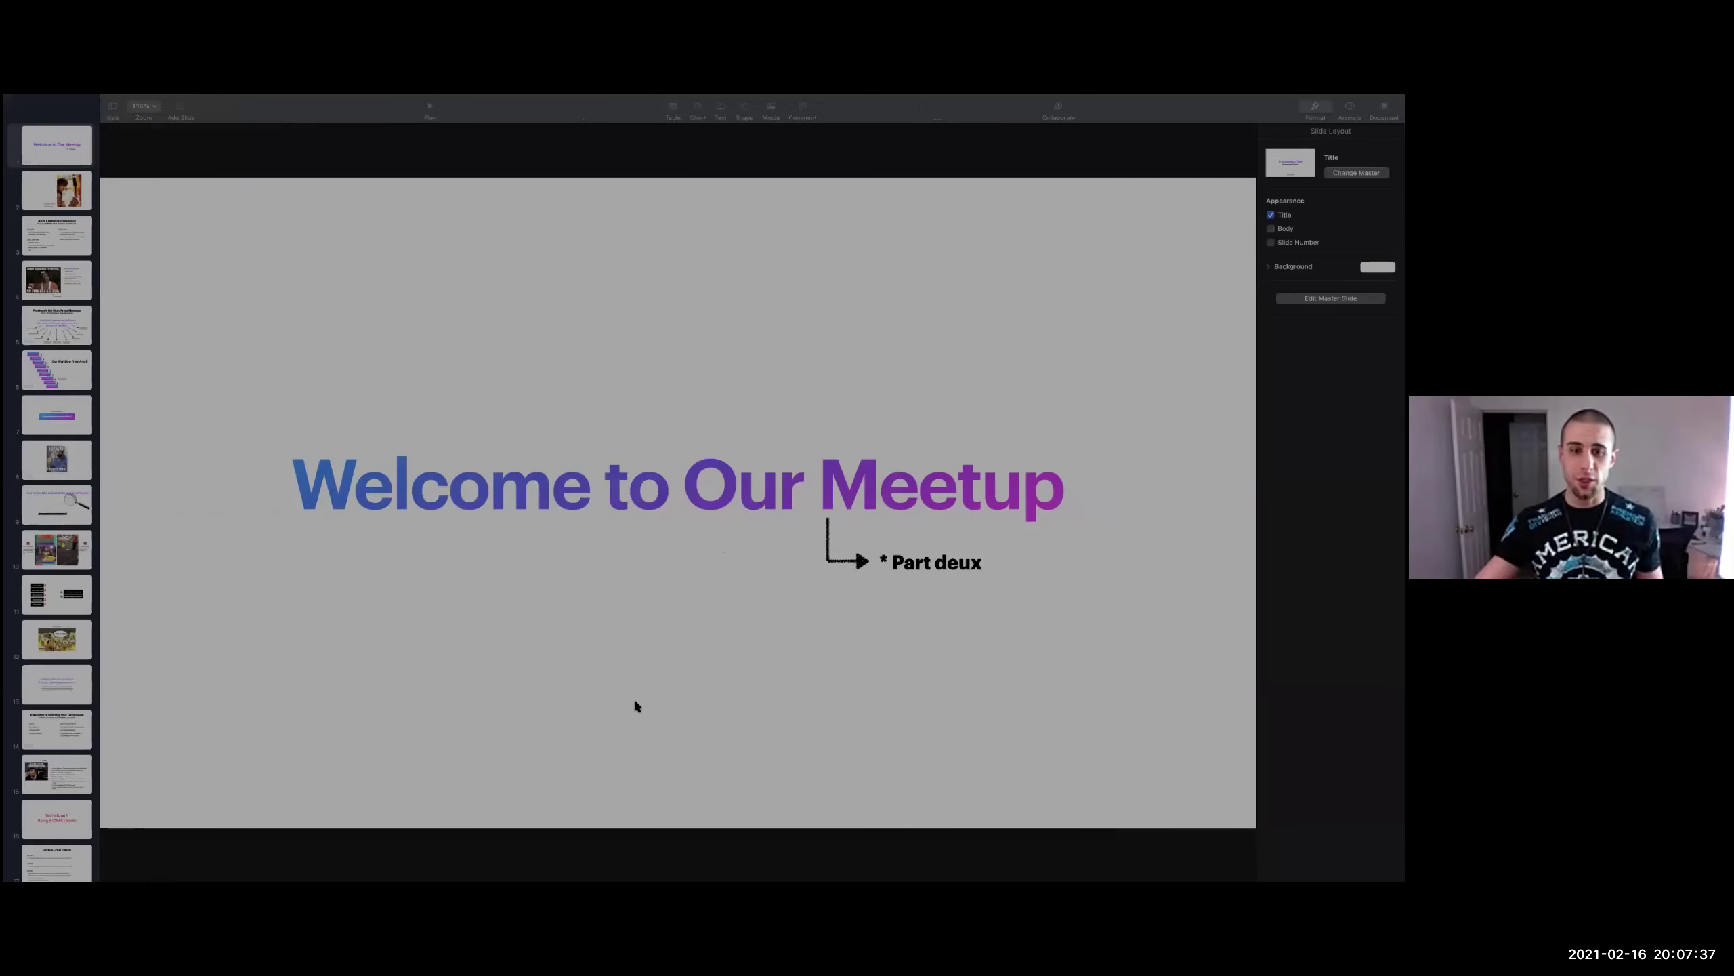
Switch to the test page's editor in Chrome and check which preset the left container's Headline text module uses
key("super+Tab")
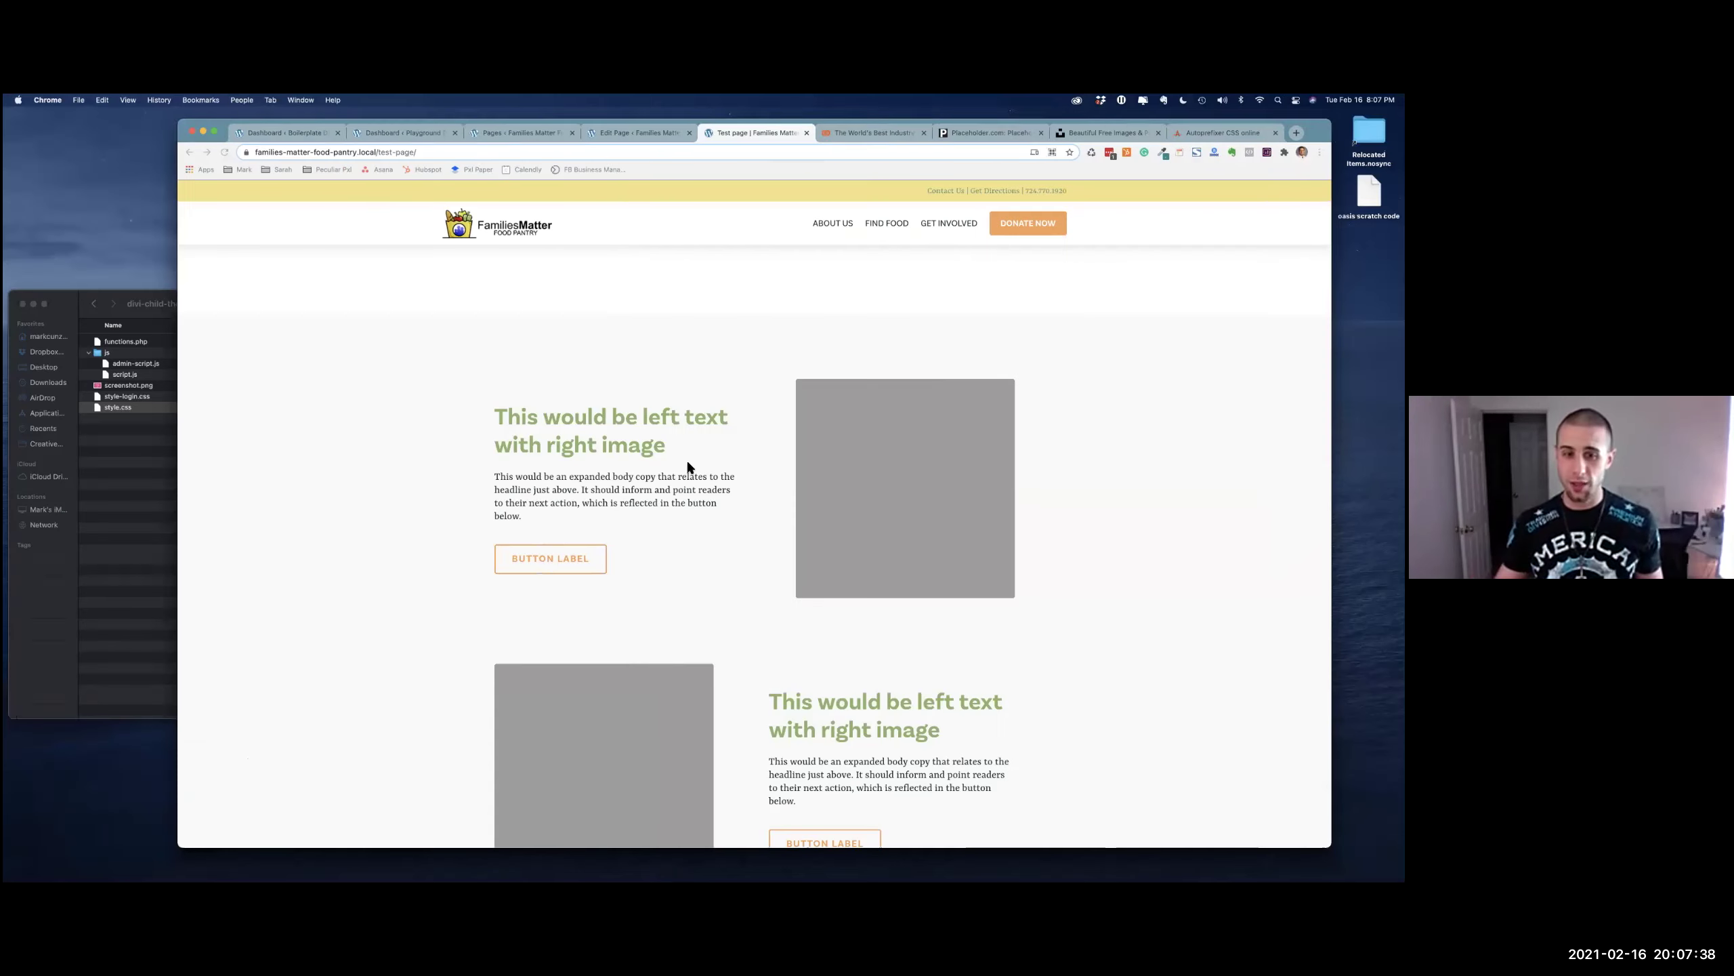
left_click(649, 136)
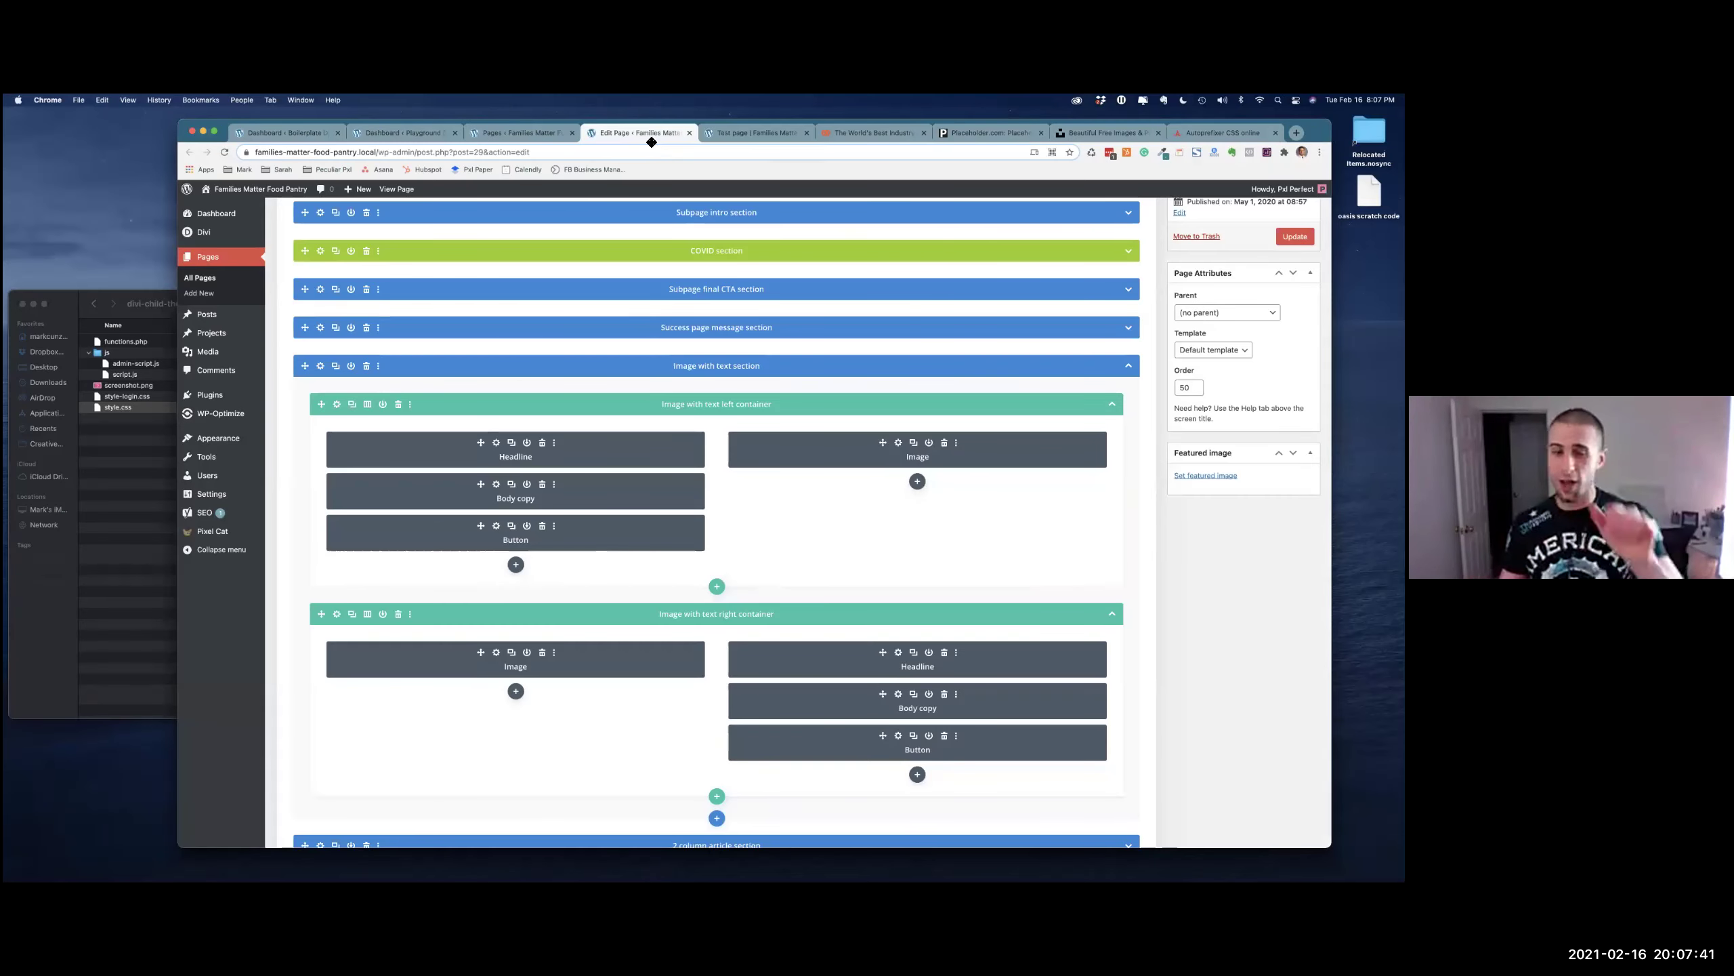
left_click(497, 443)
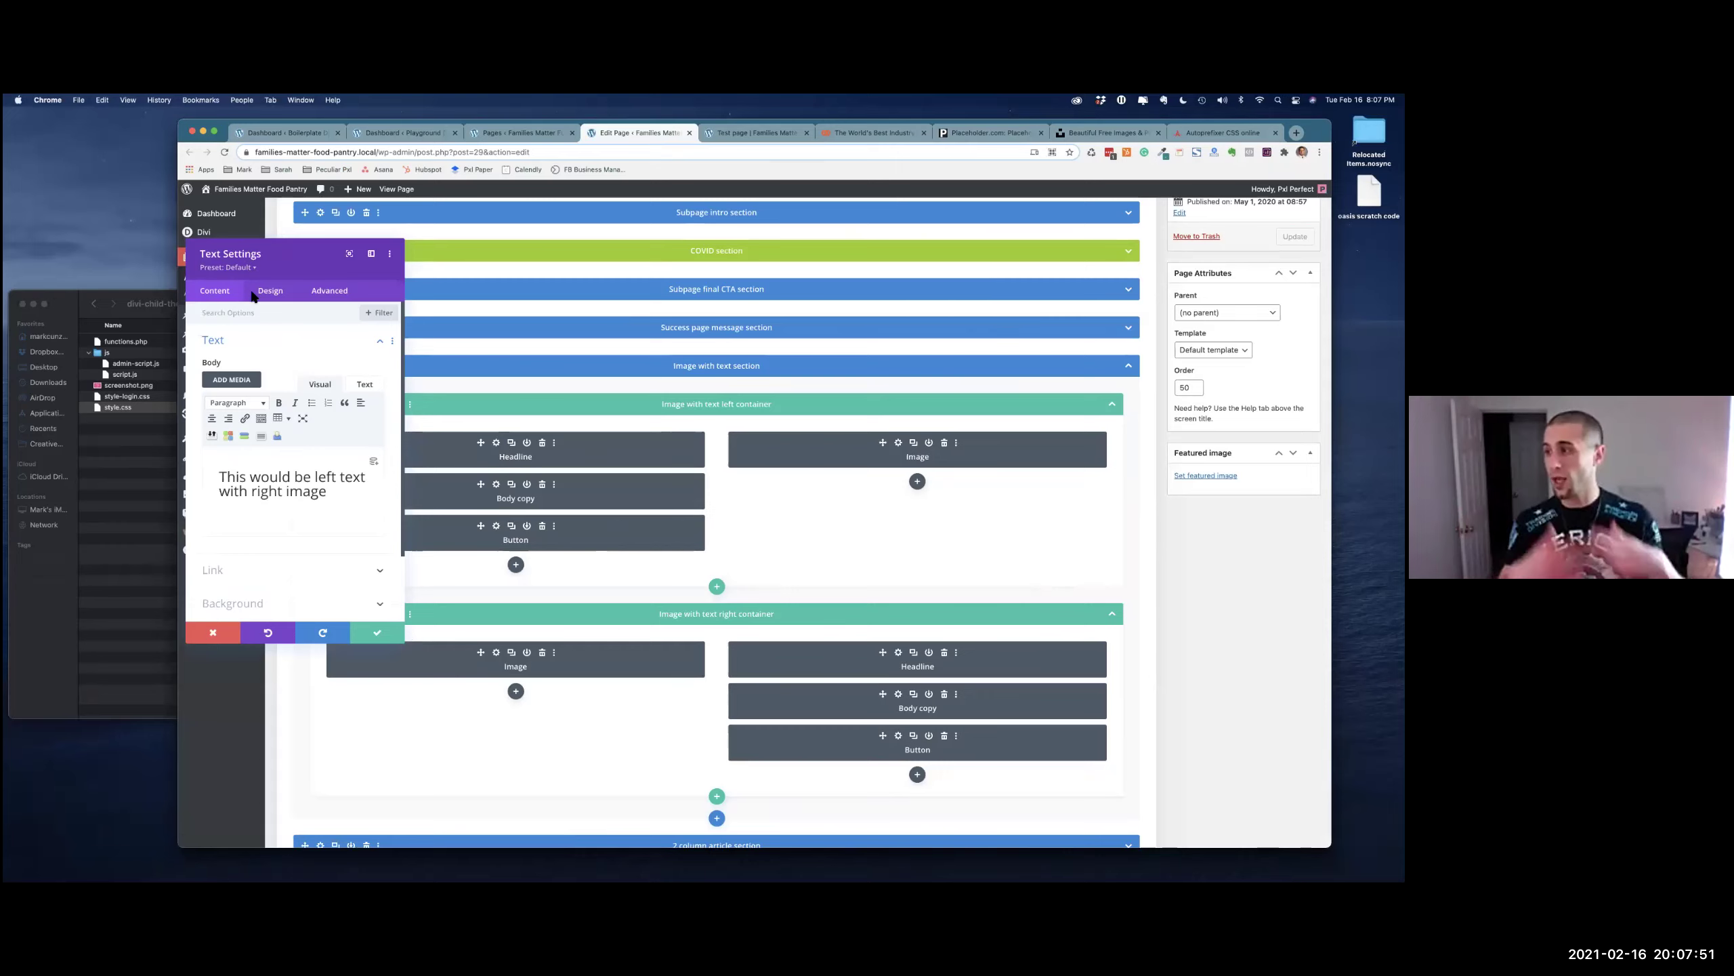
left_click(397, 637)
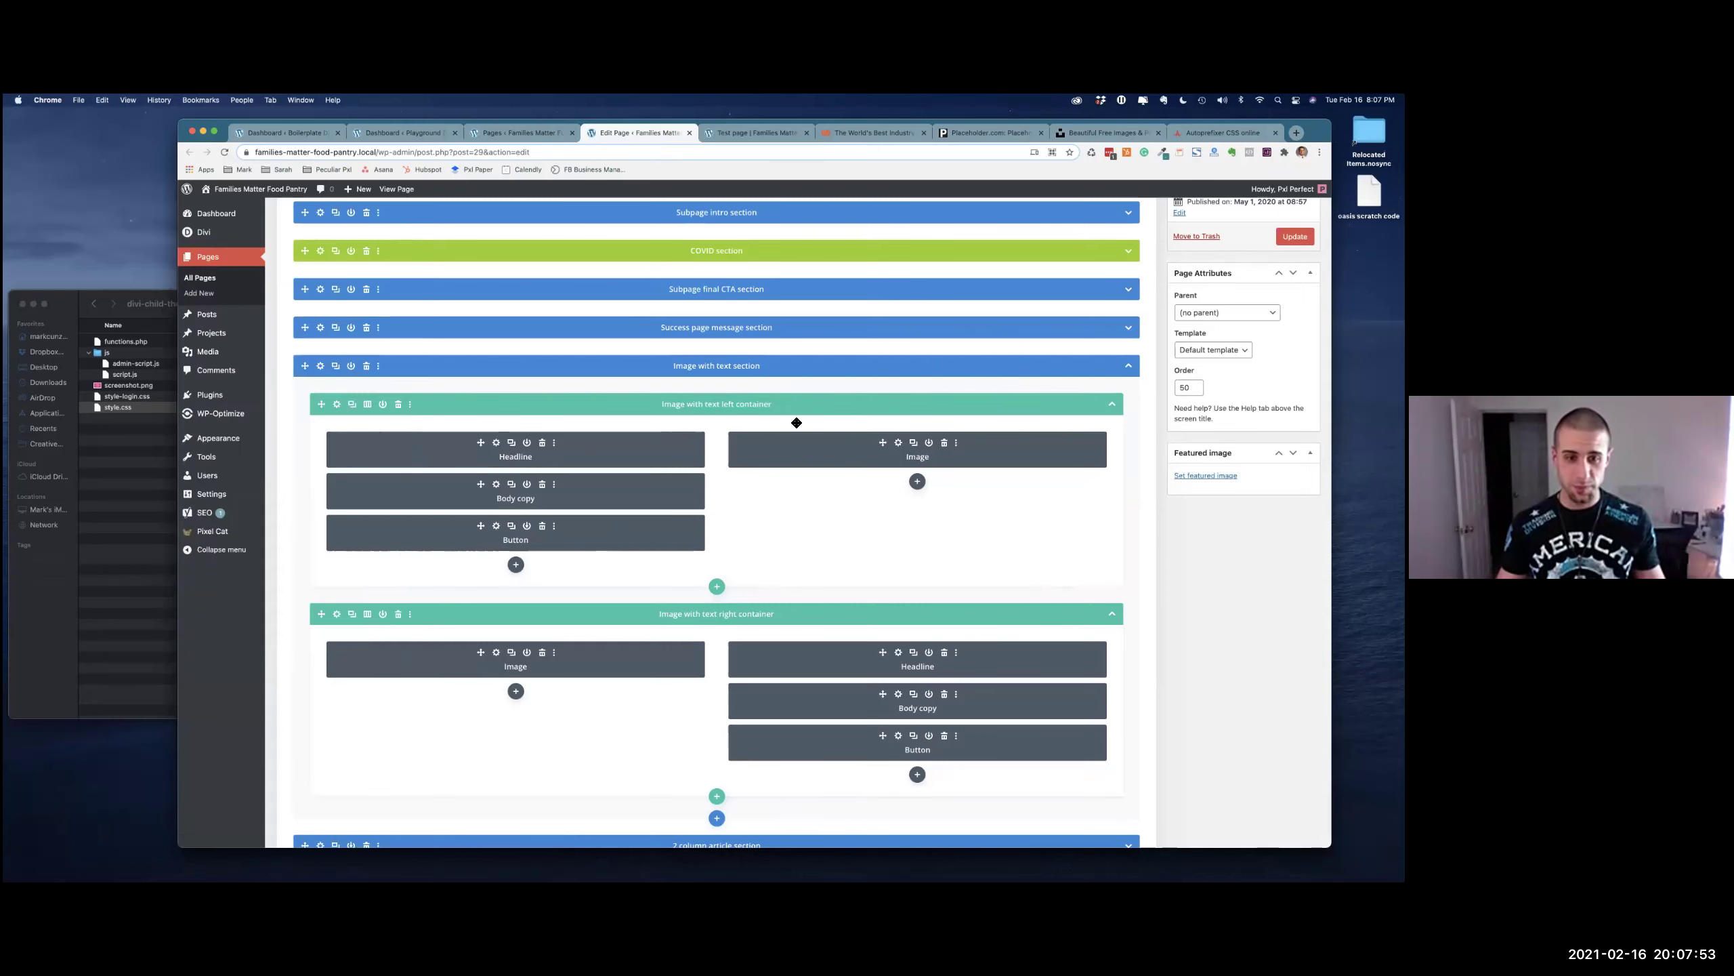
Inspect the settings of the "Image with text left row" preset from the left container's row settings, then discard them
left_click(336, 403)
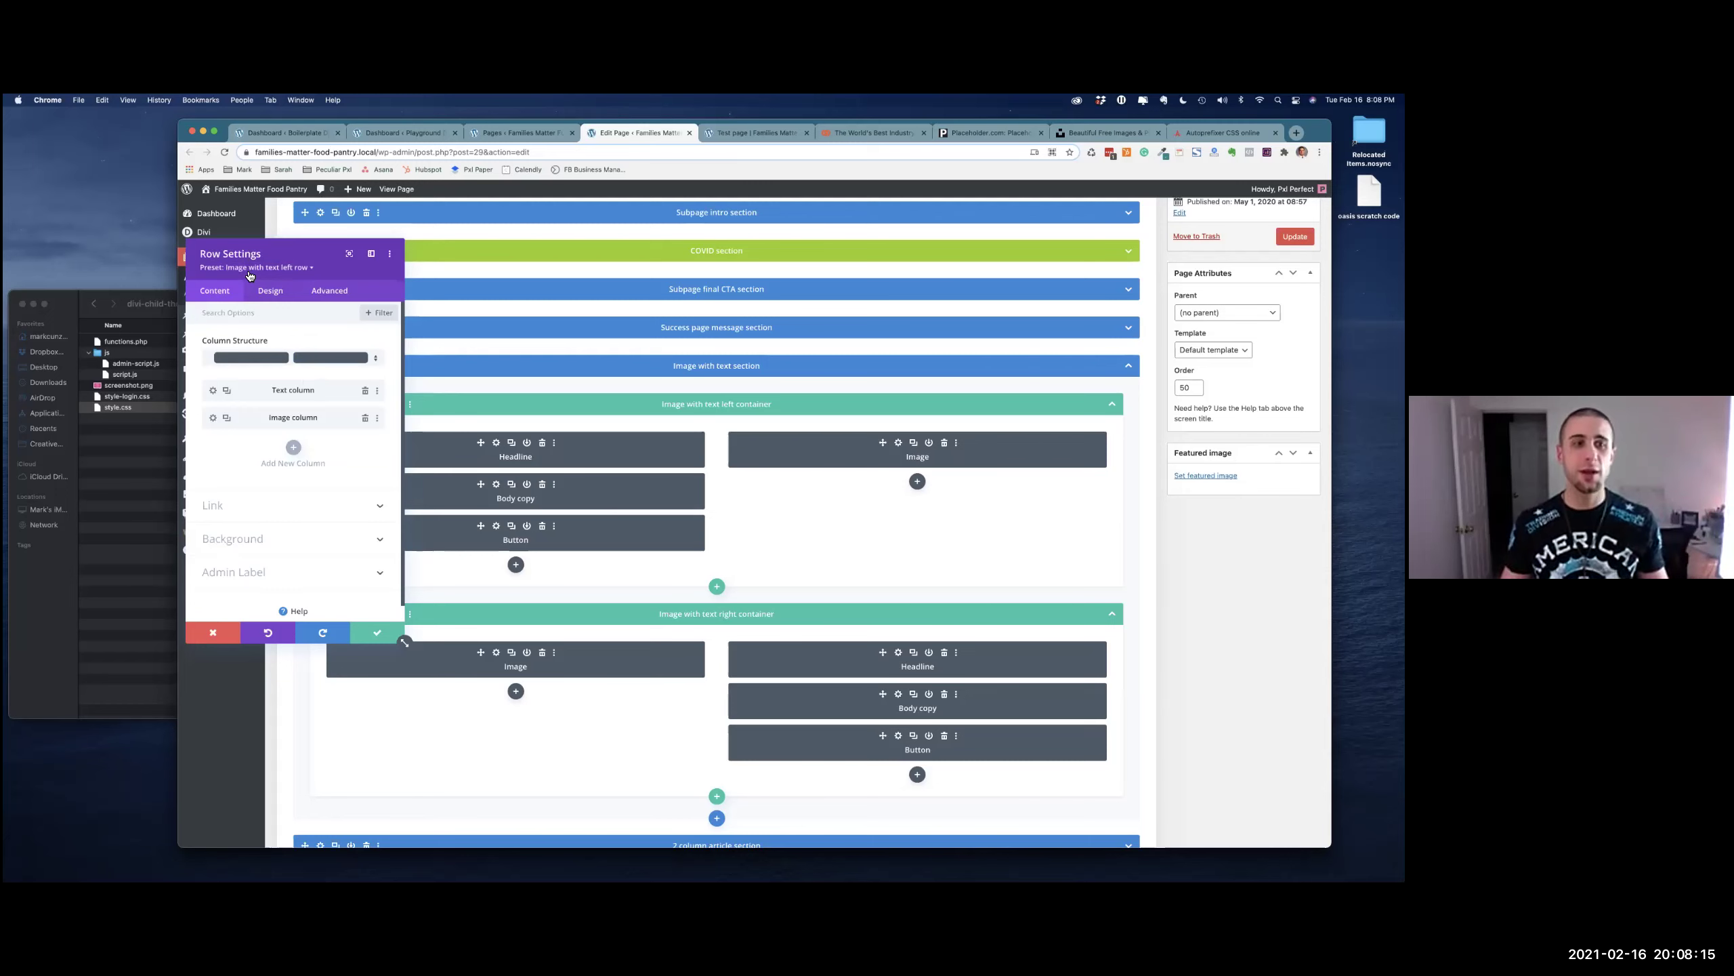
left_click(249, 269)
mouse_move(273, 453)
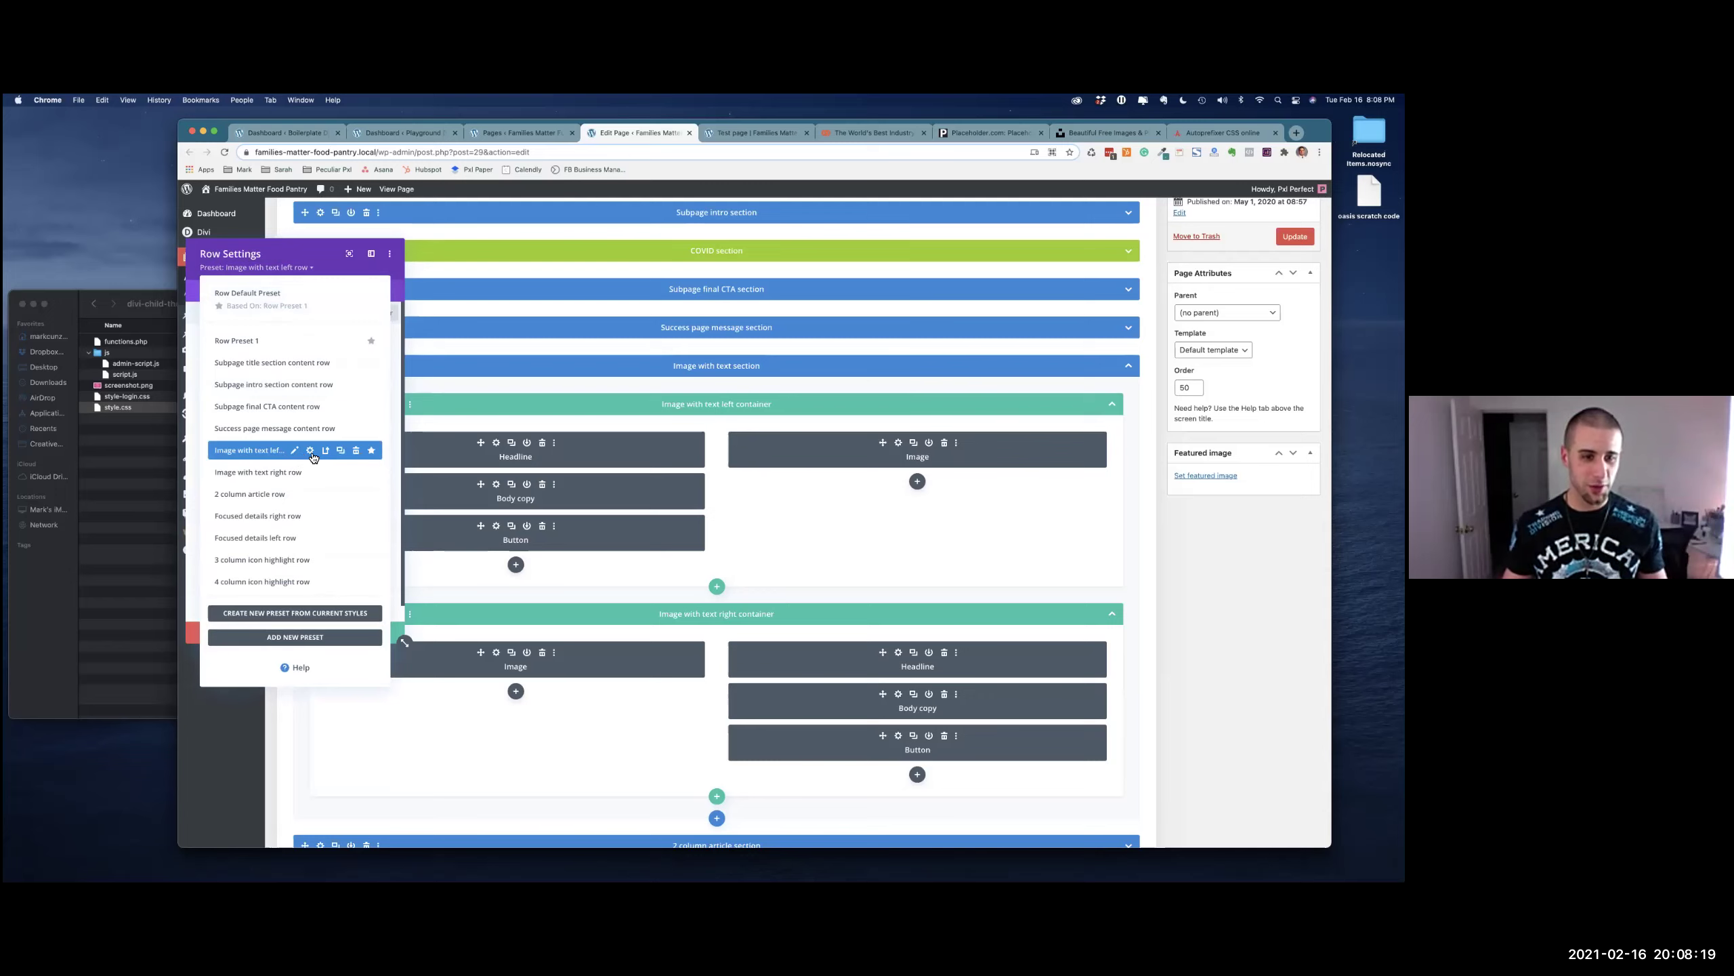
left_click(311, 452)
left_click(269, 413)
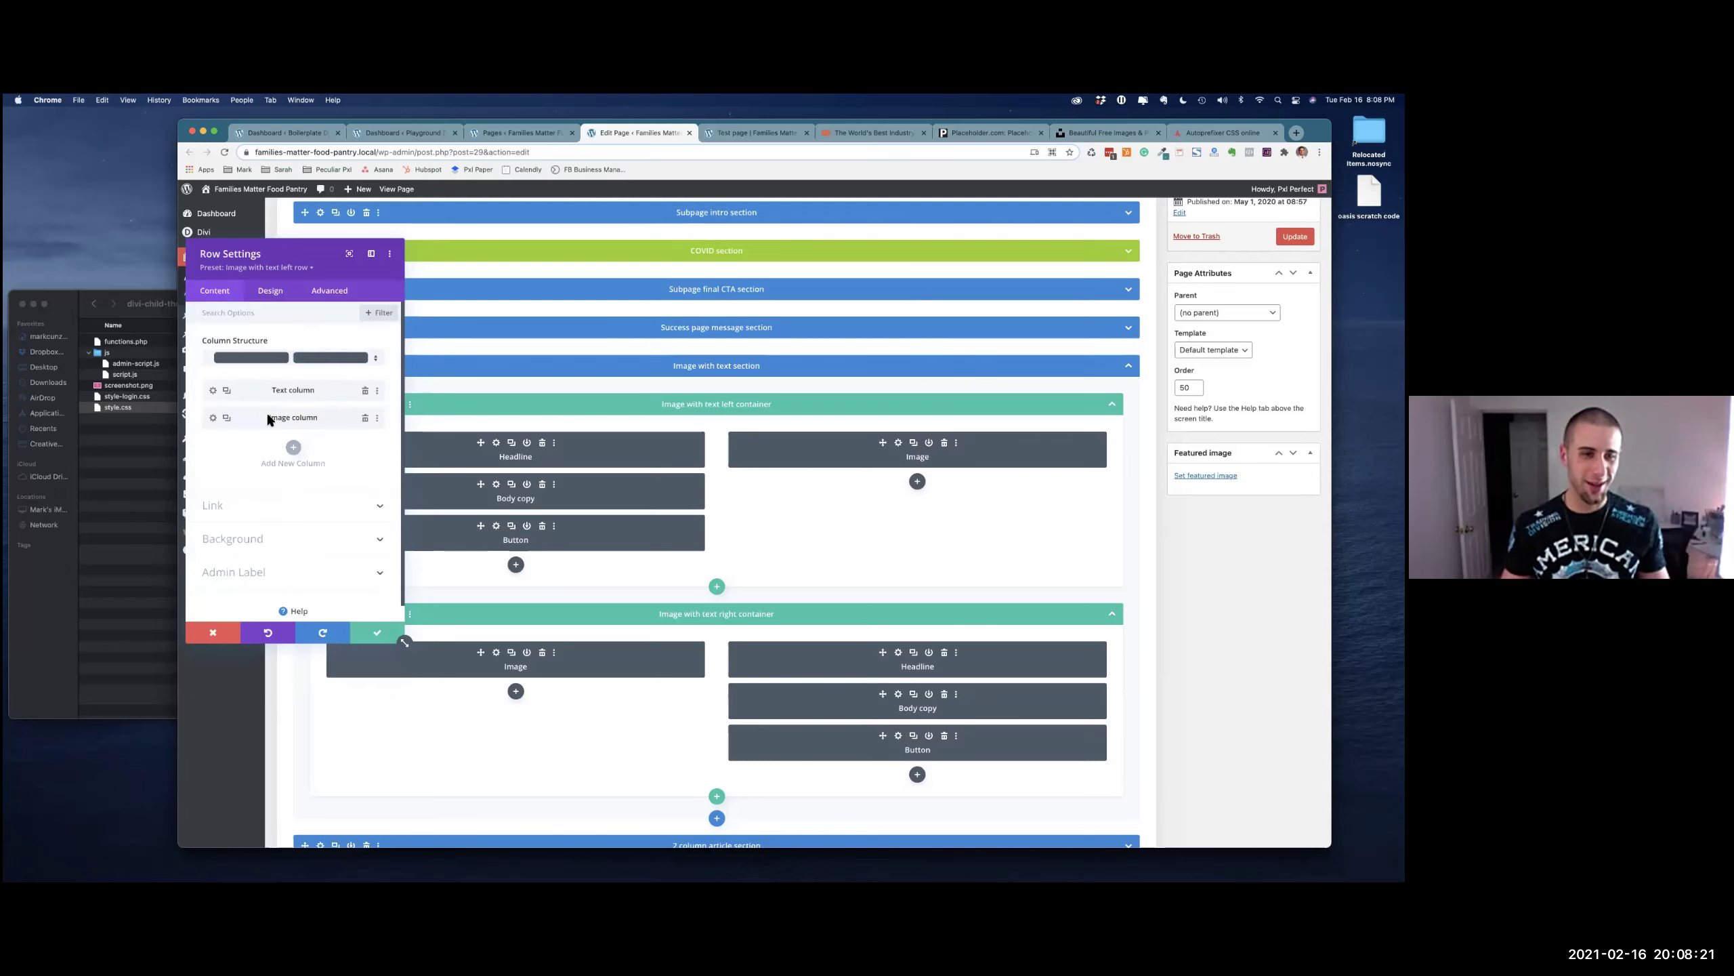
left_click(254, 267)
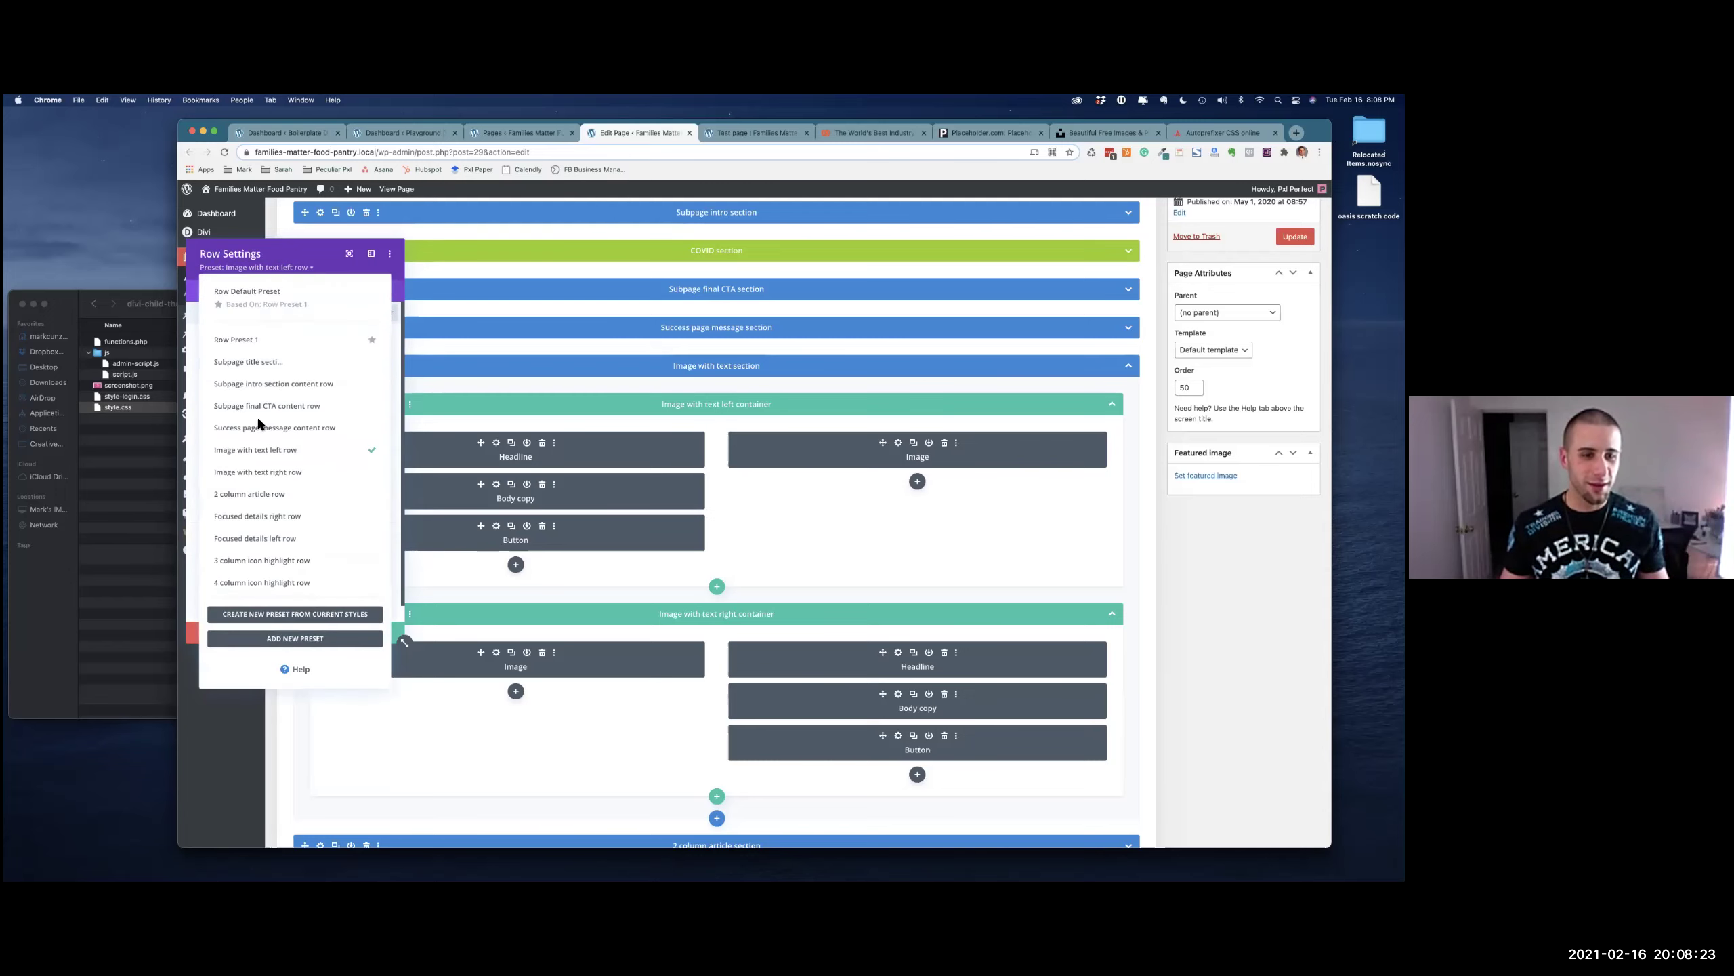
left_click(296, 451)
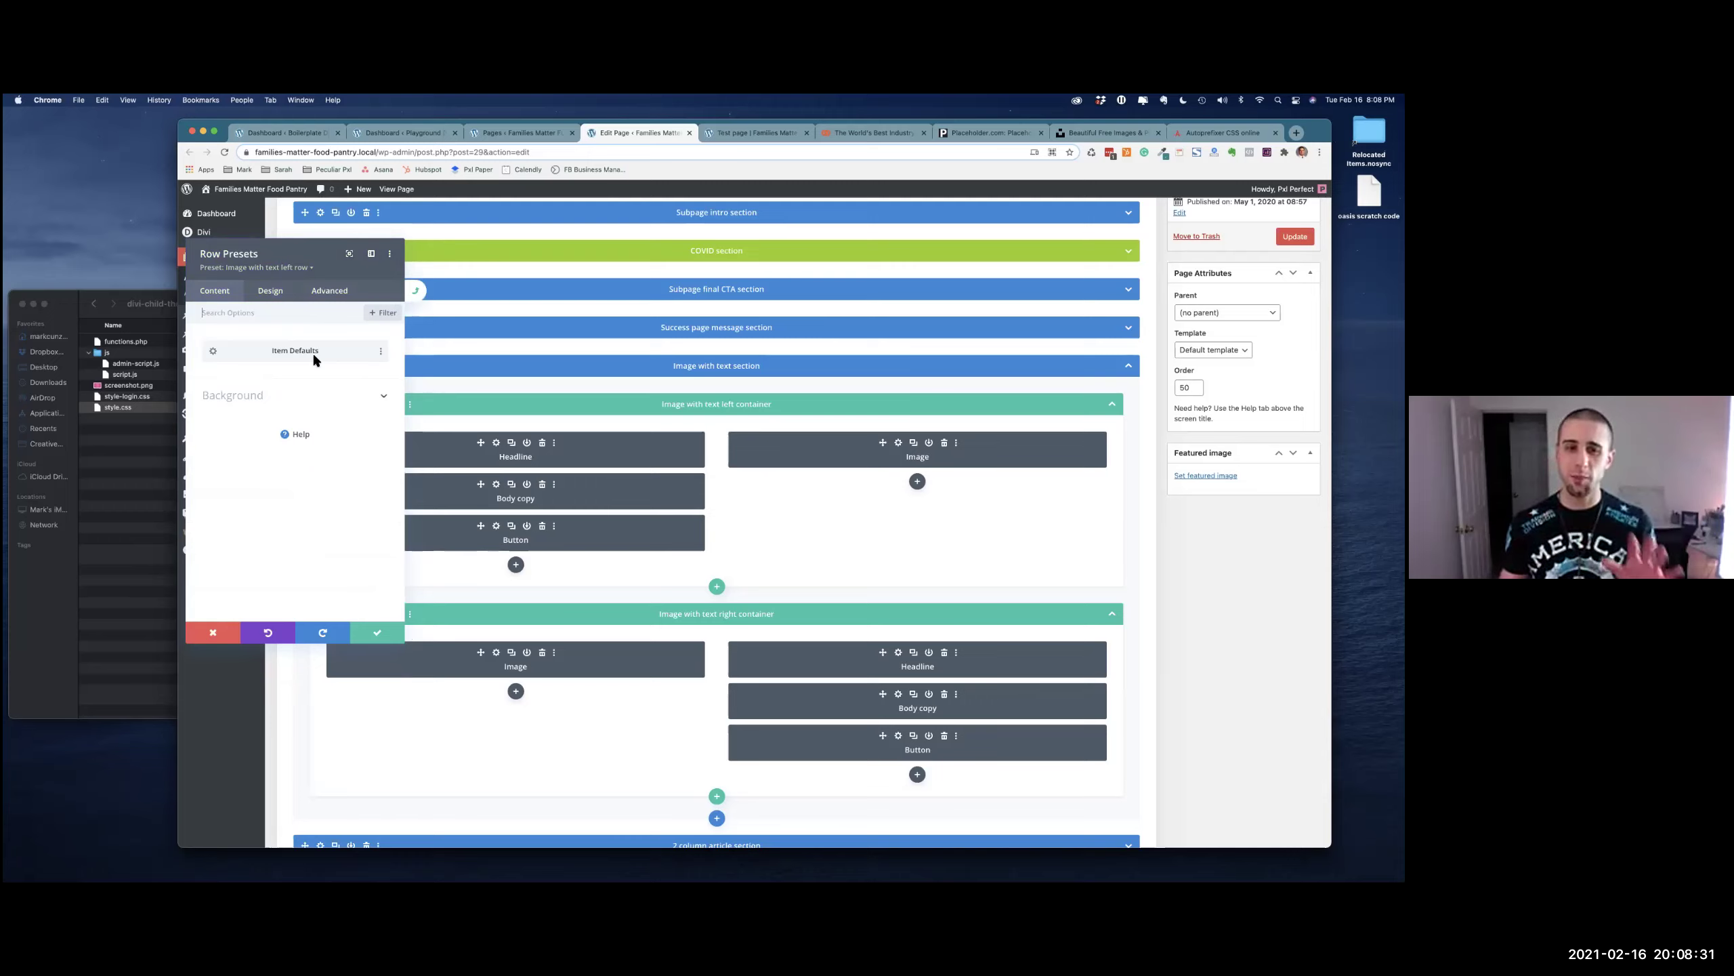
left_click(215, 639)
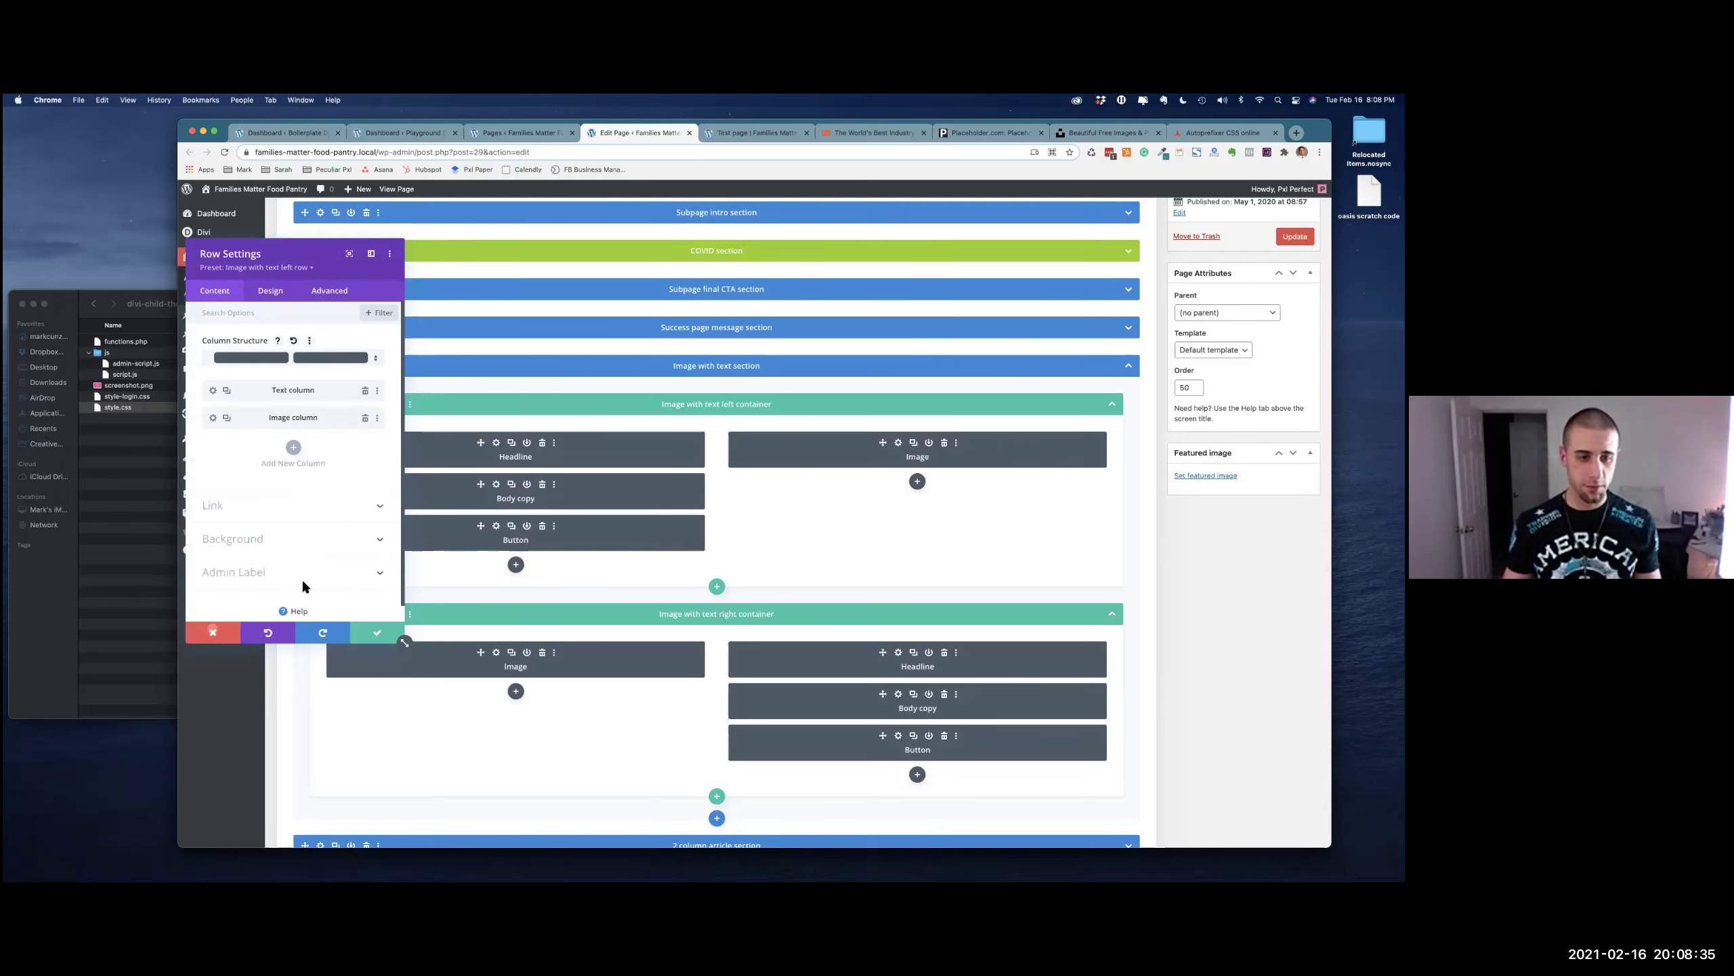
Switch to the presentation and reveal the tip on conveniently updating presets through context options
key("super+Tab")
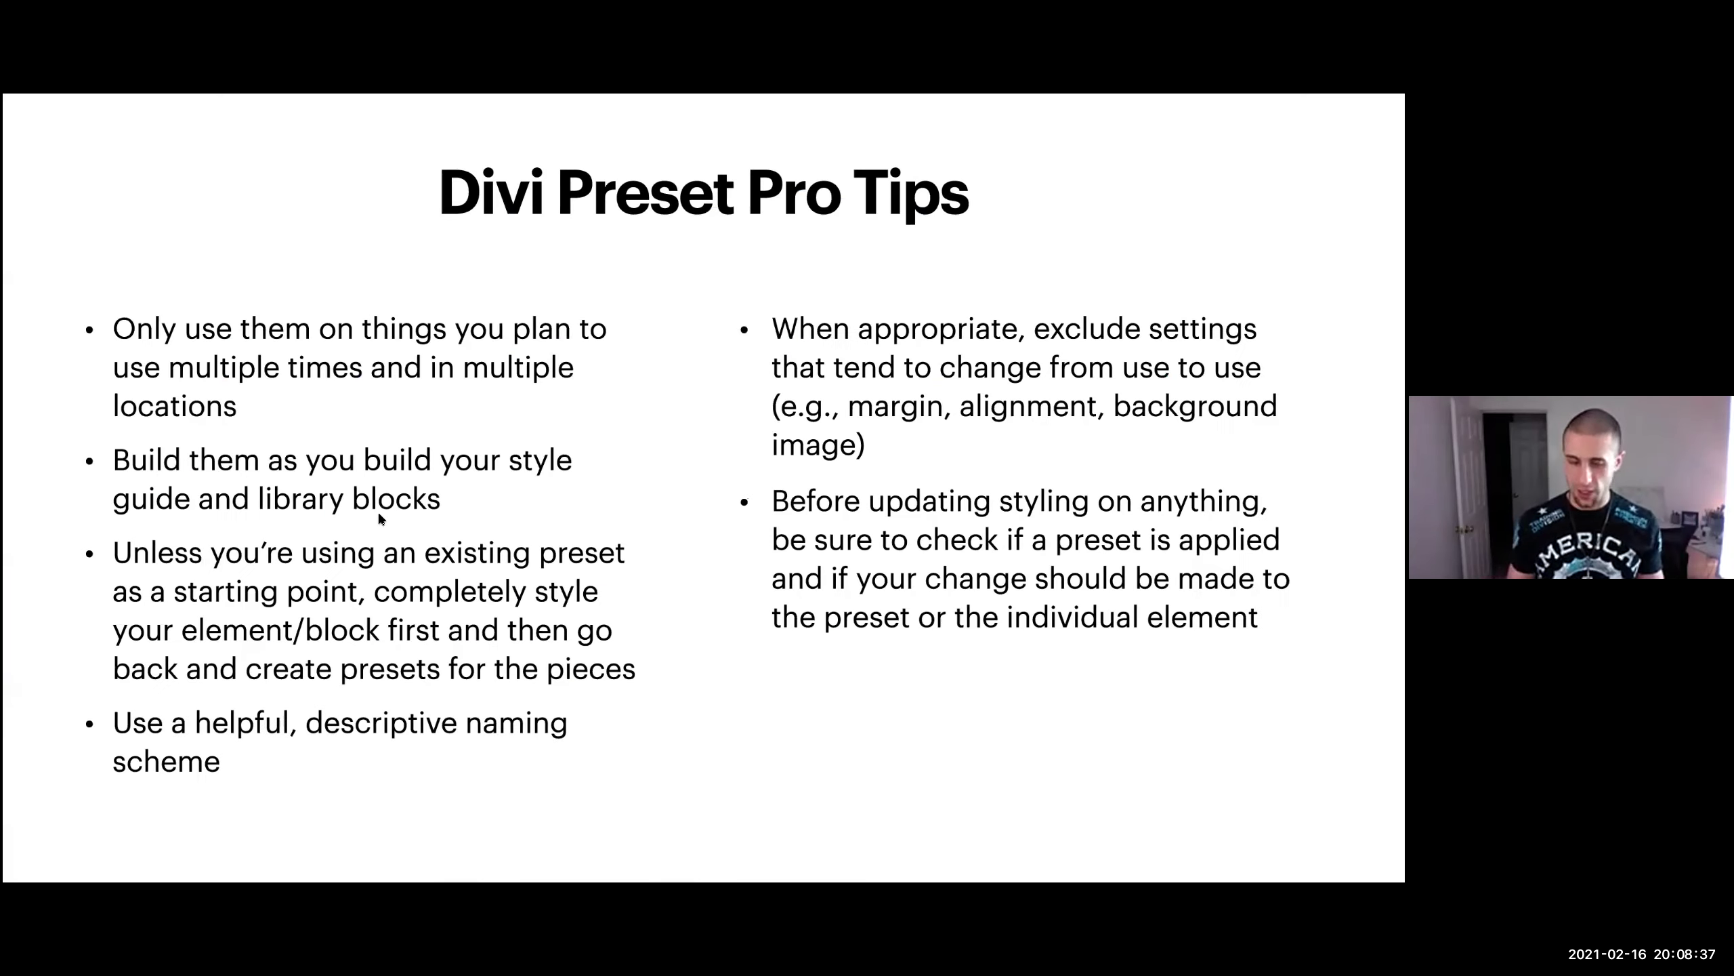
key("Right")
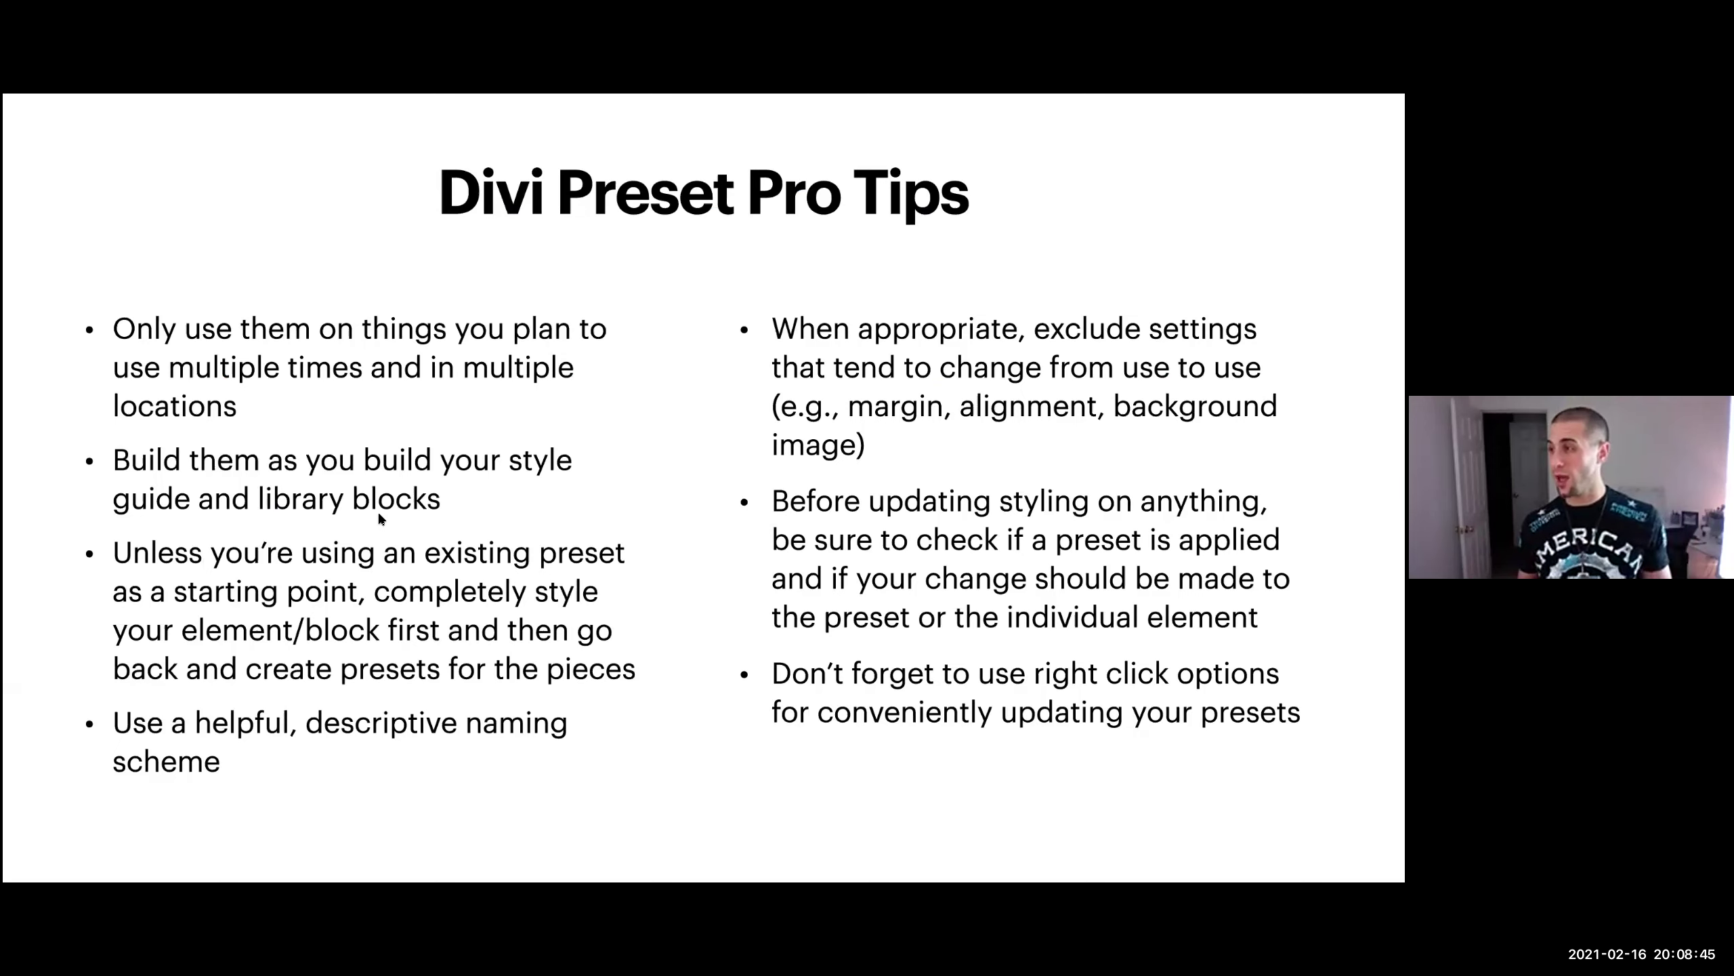
key("Escape")
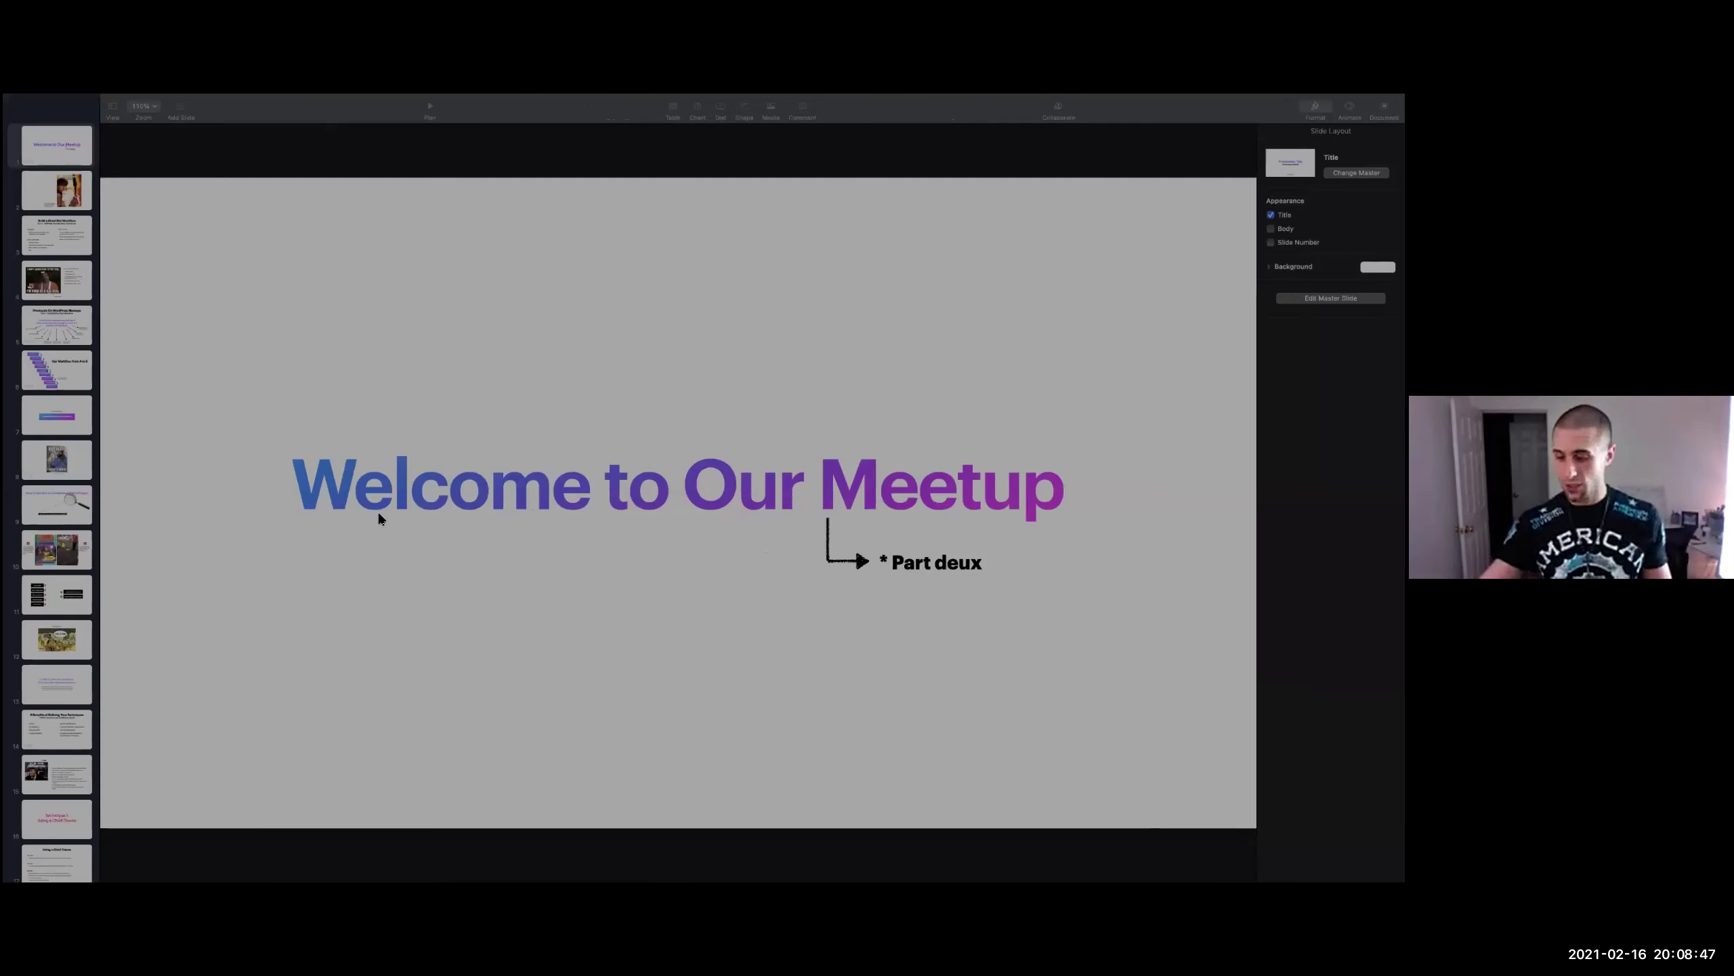
Back in Chrome's page editor, enable Force Fullwidth in the sizing settings of the left container's Image module
key("super+Tab")
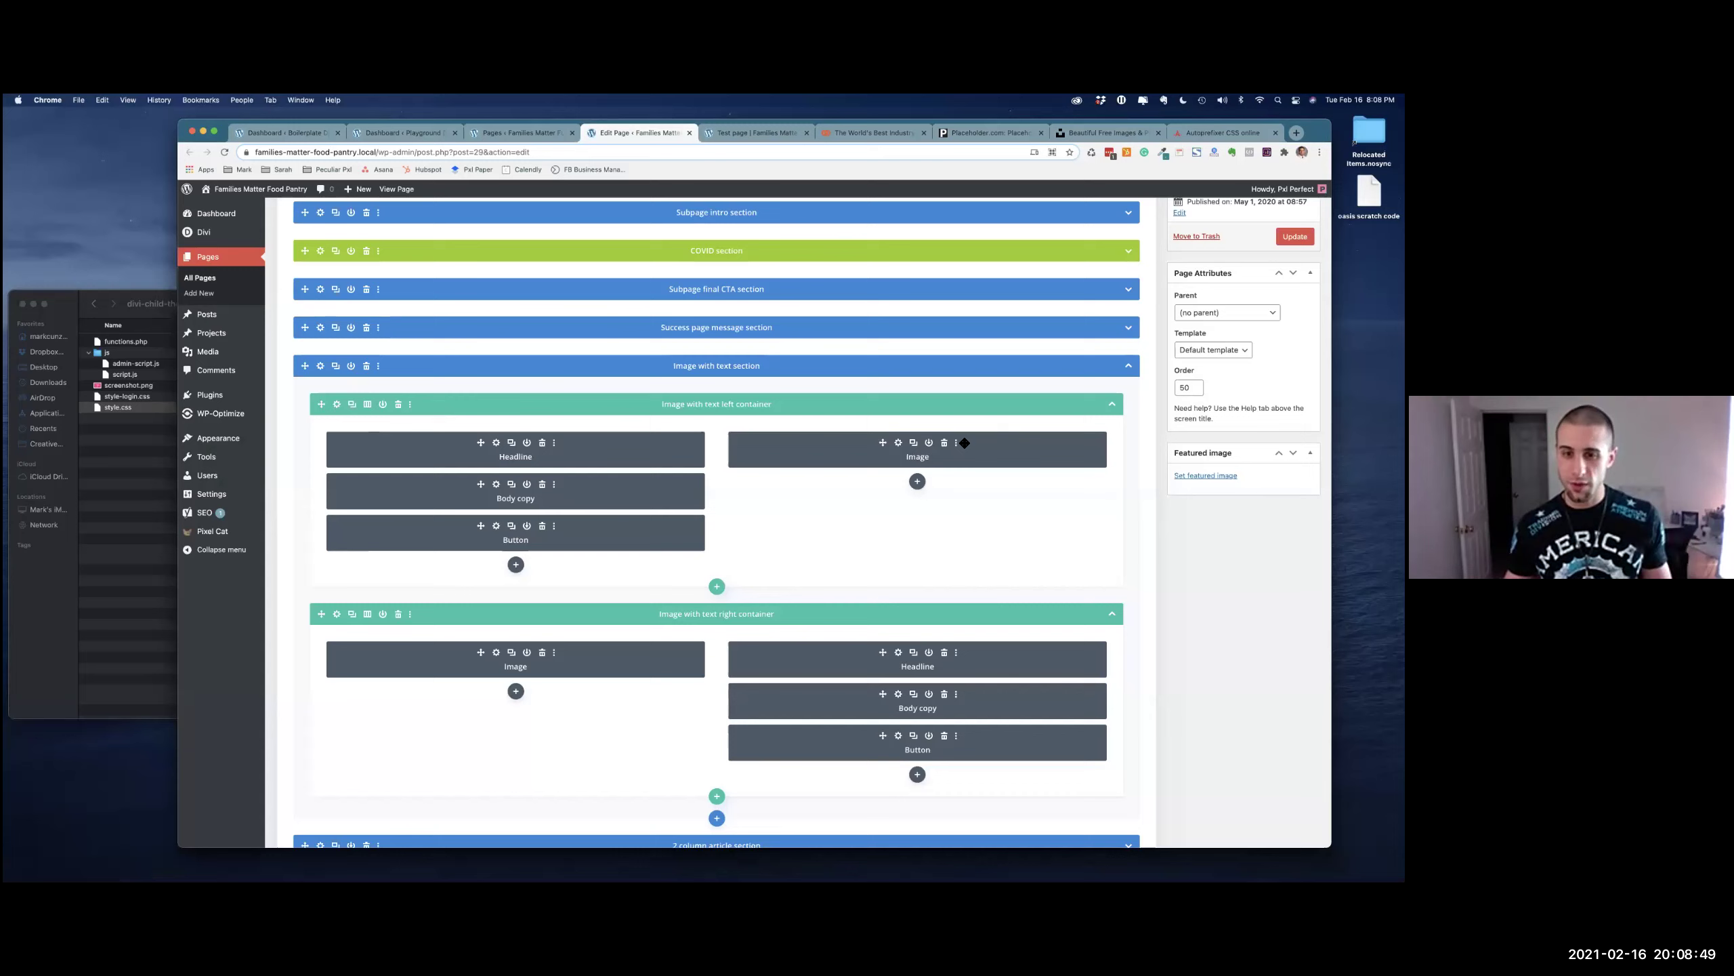
left_click(899, 443)
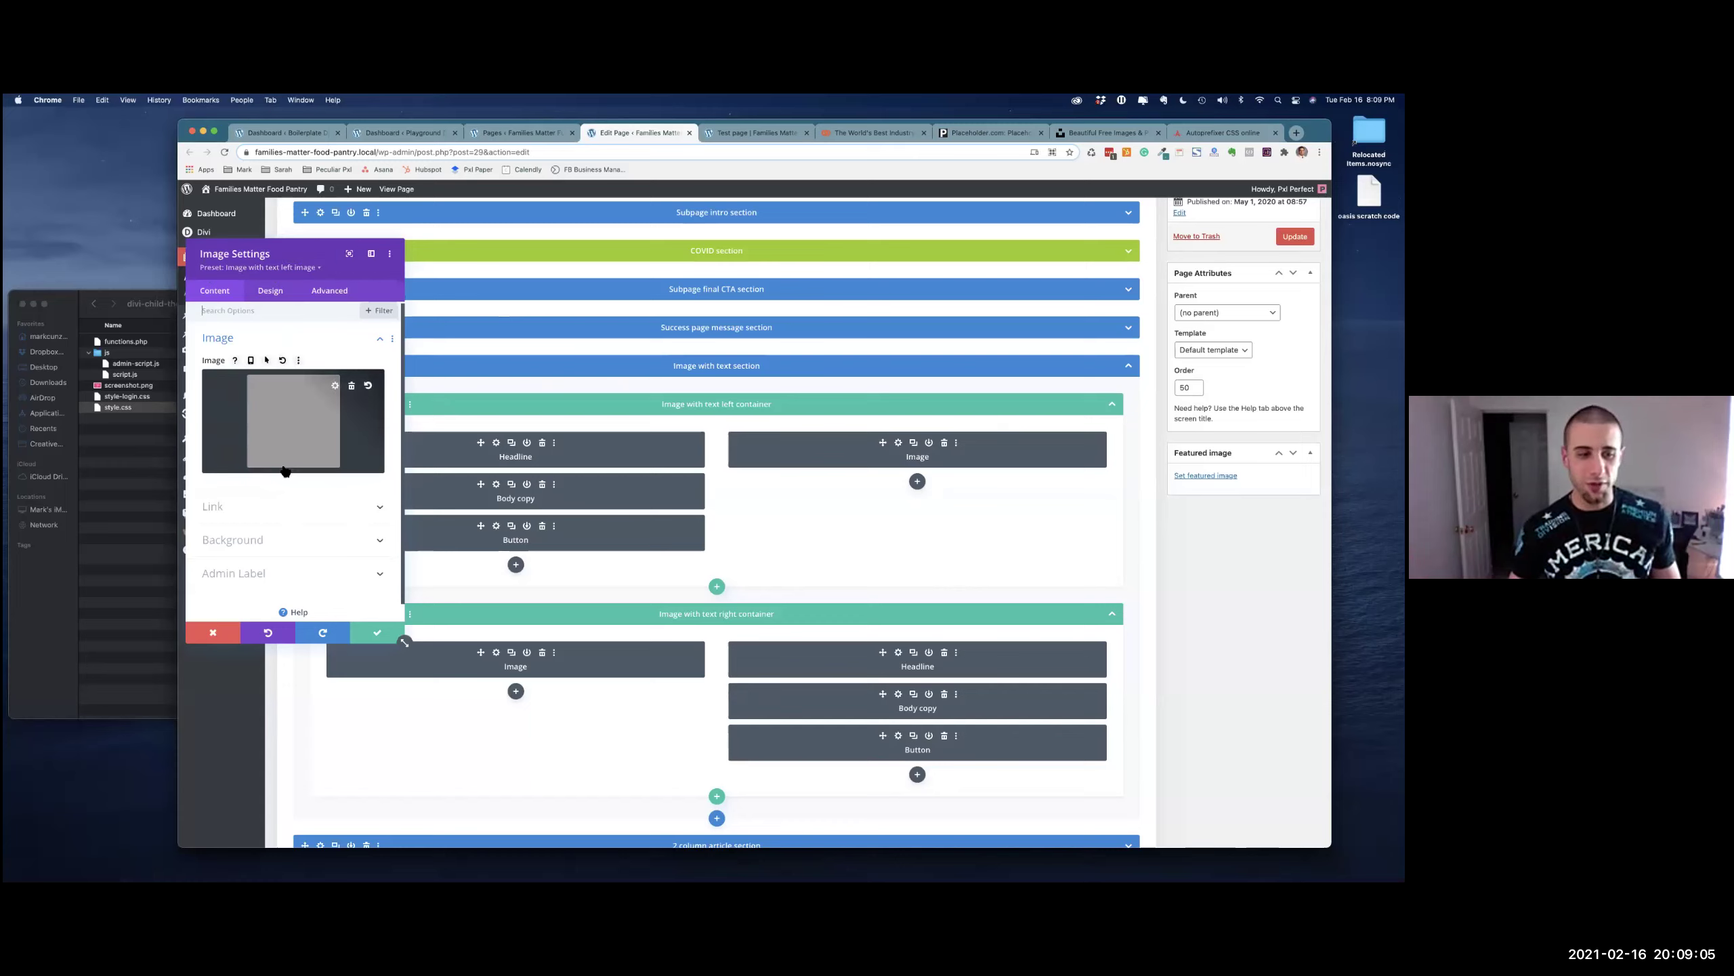
left_click(273, 296)
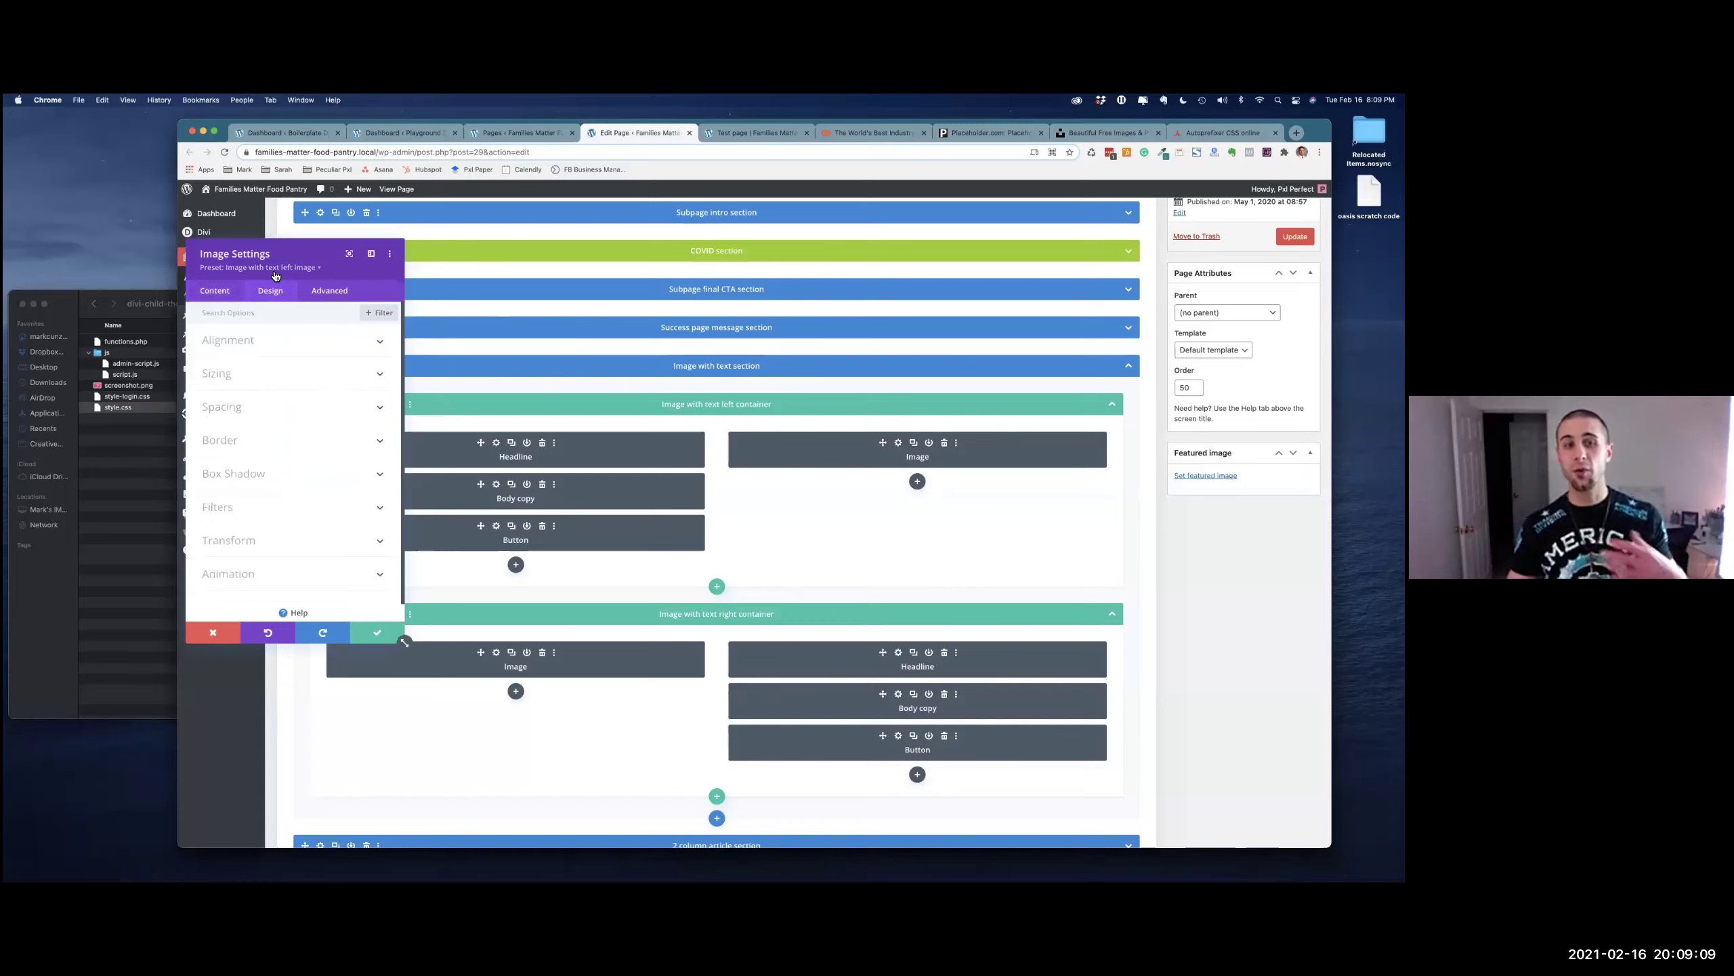
left_click(272, 376)
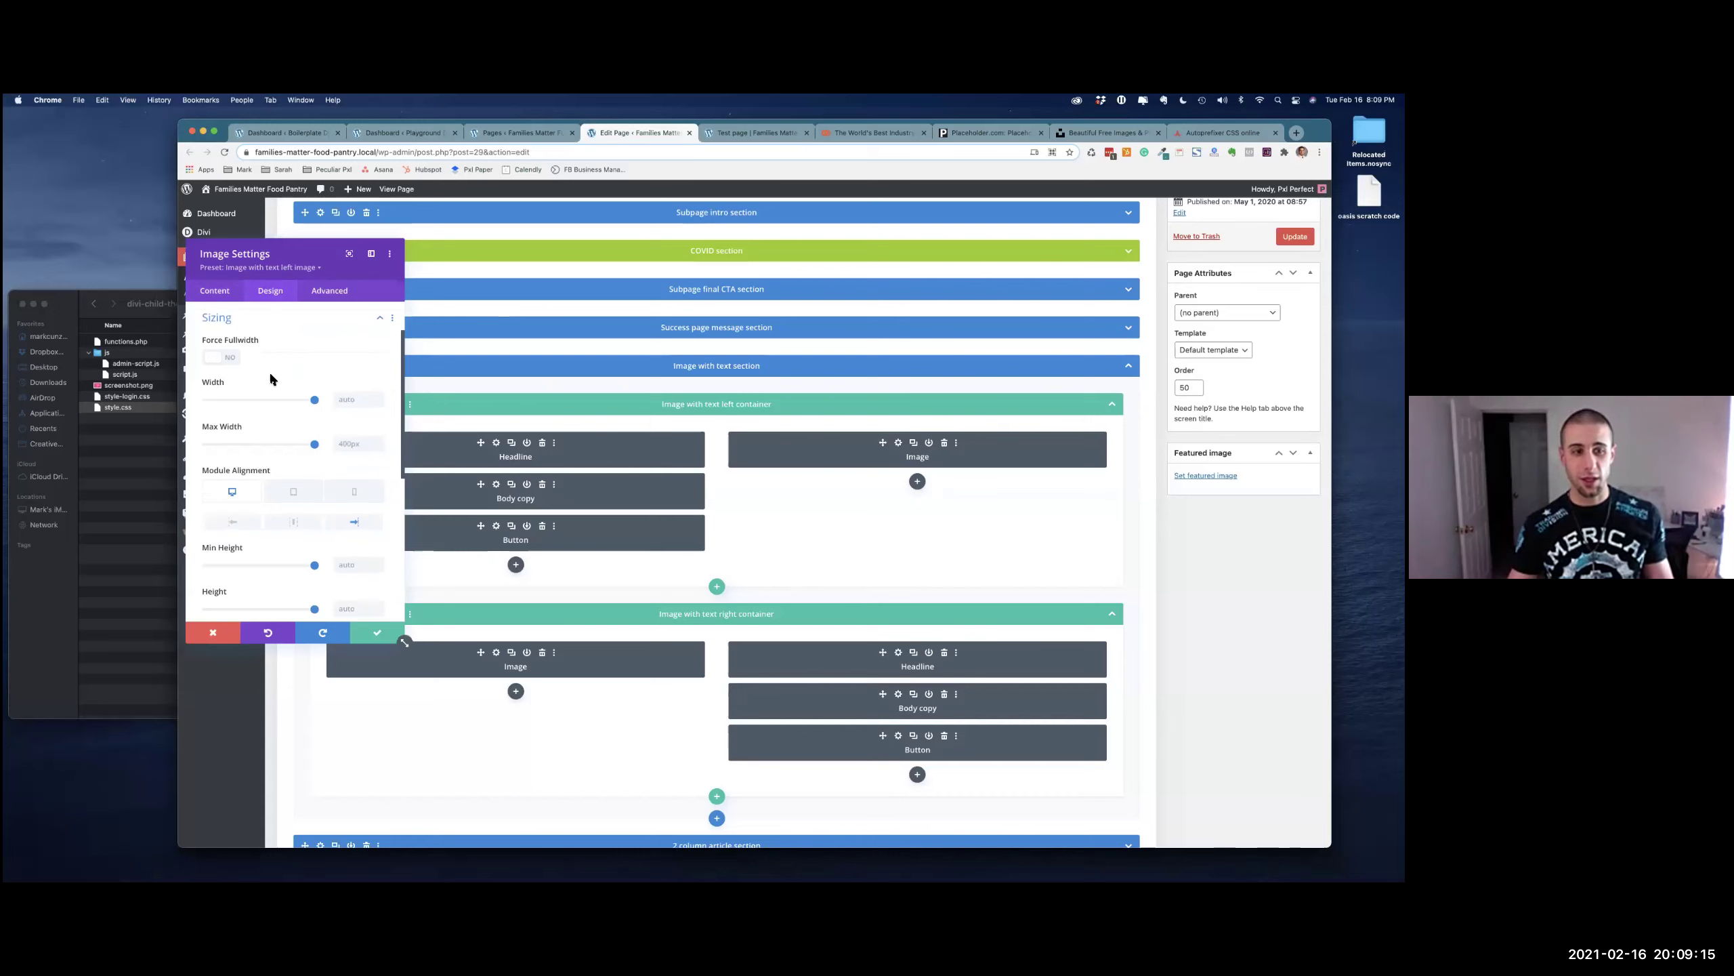
left_click(221, 361)
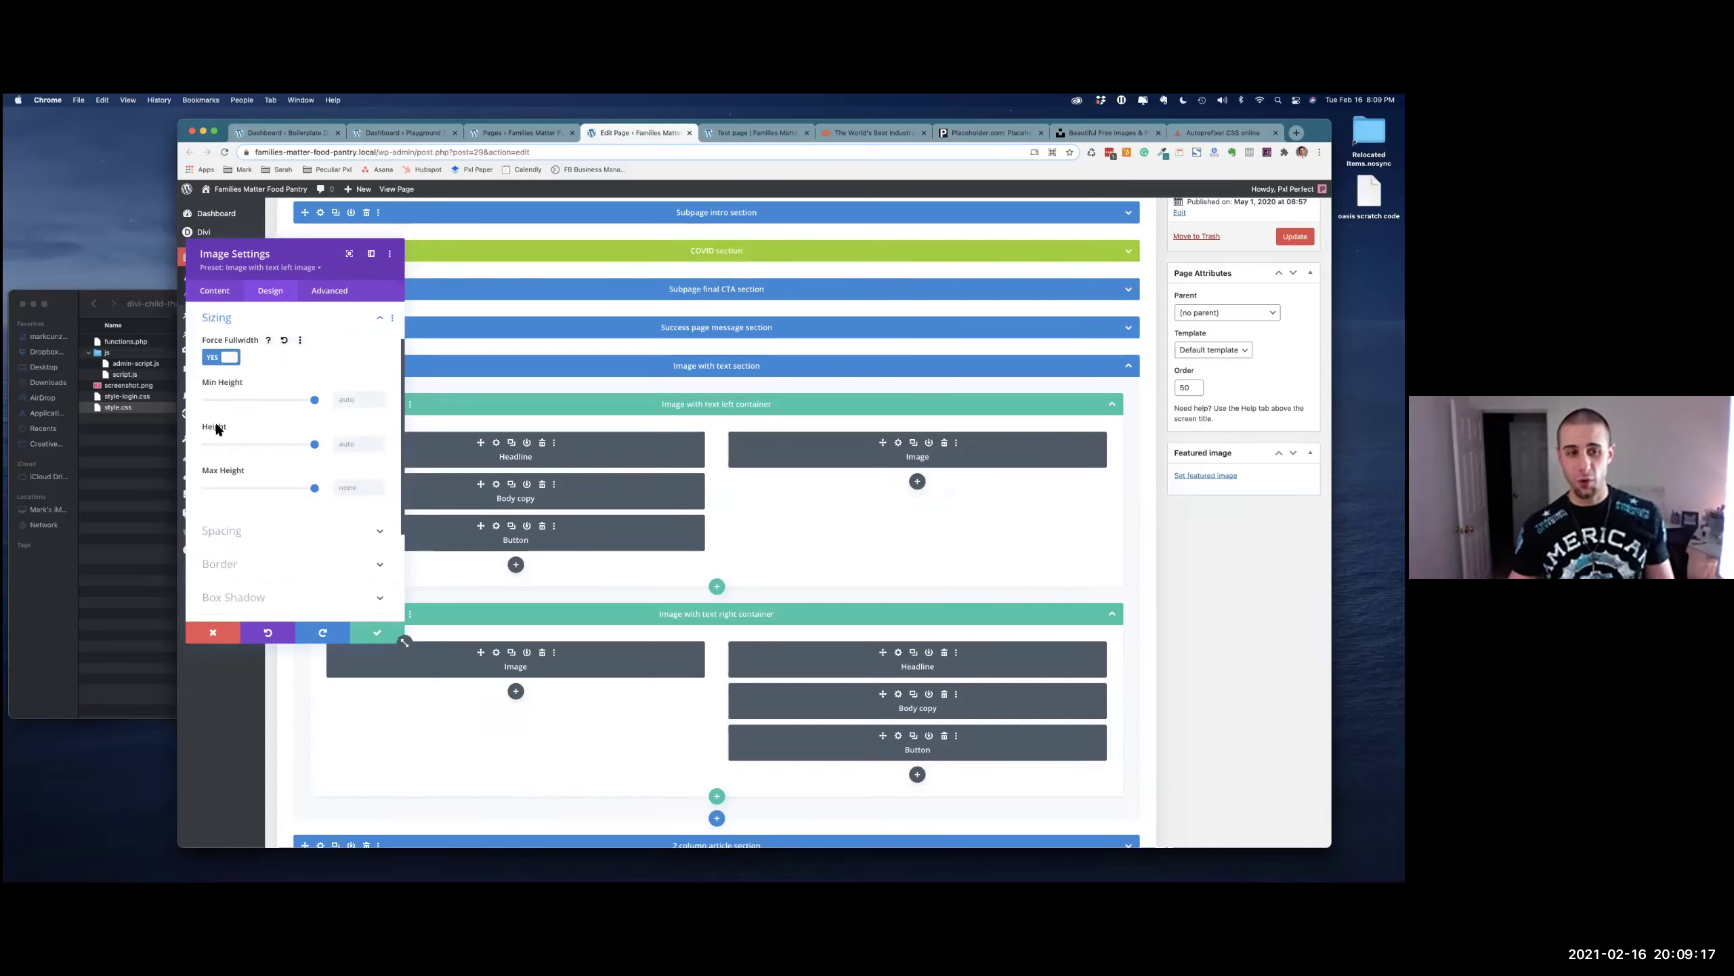
Try applying the Force Fullwidth style to the active image preset, decline the site-wide change and discard the image settings
left_click(301, 342)
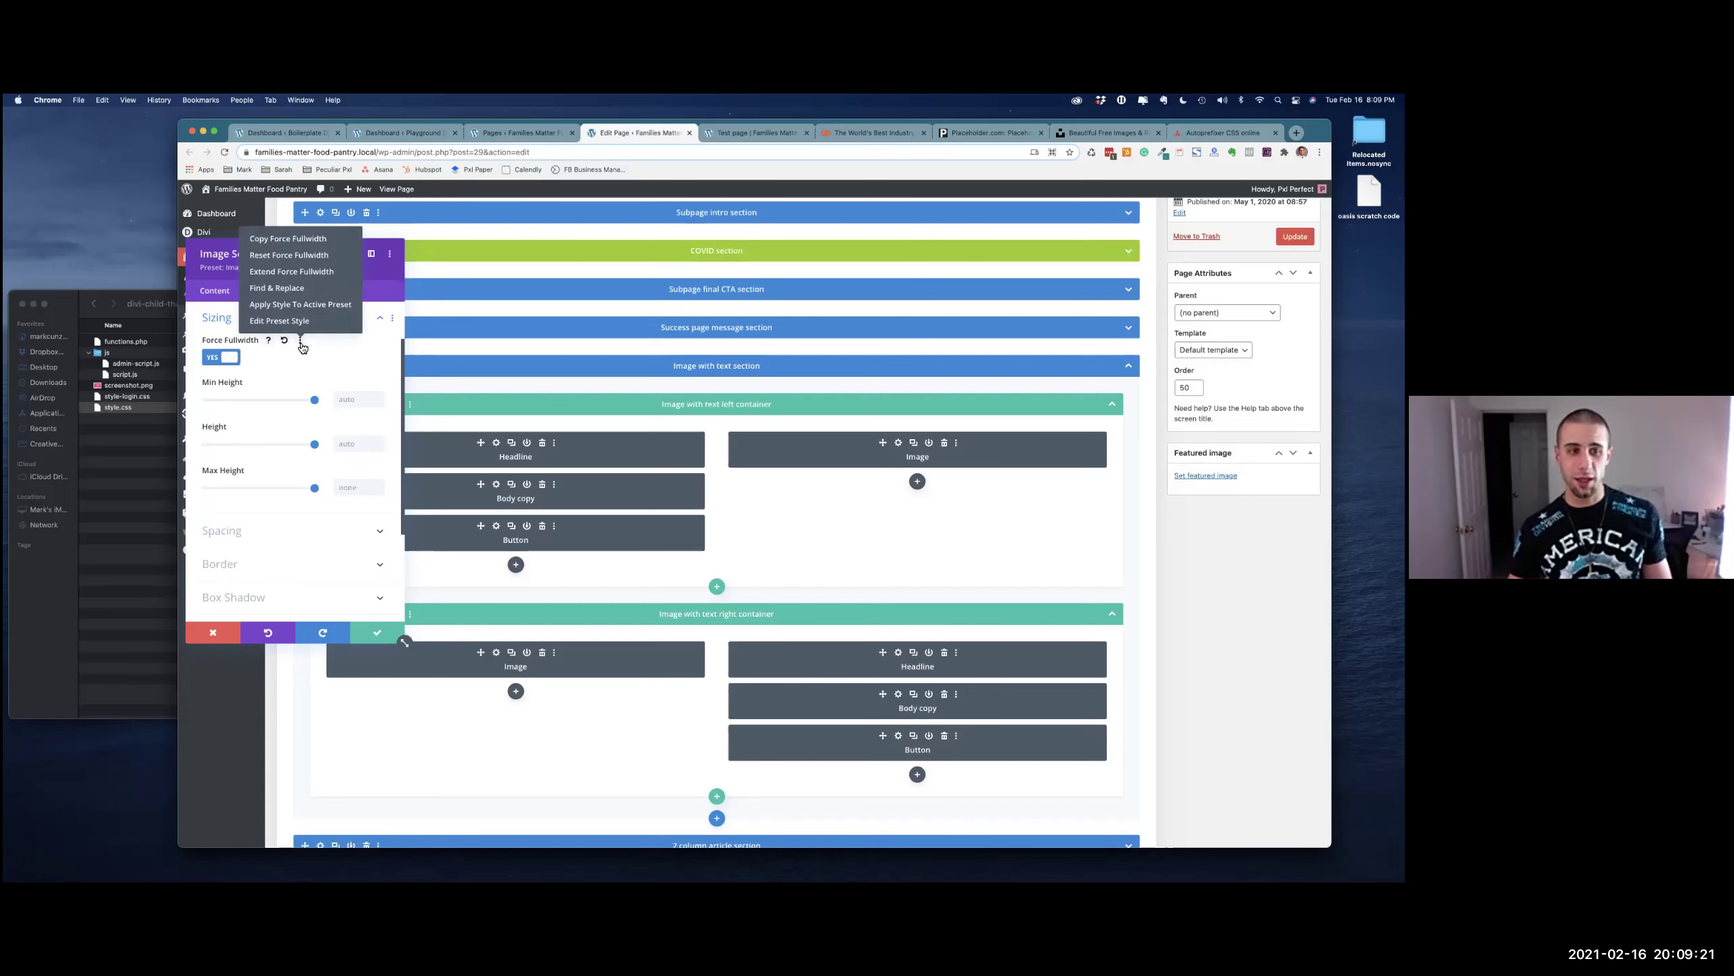
left_click(296, 305)
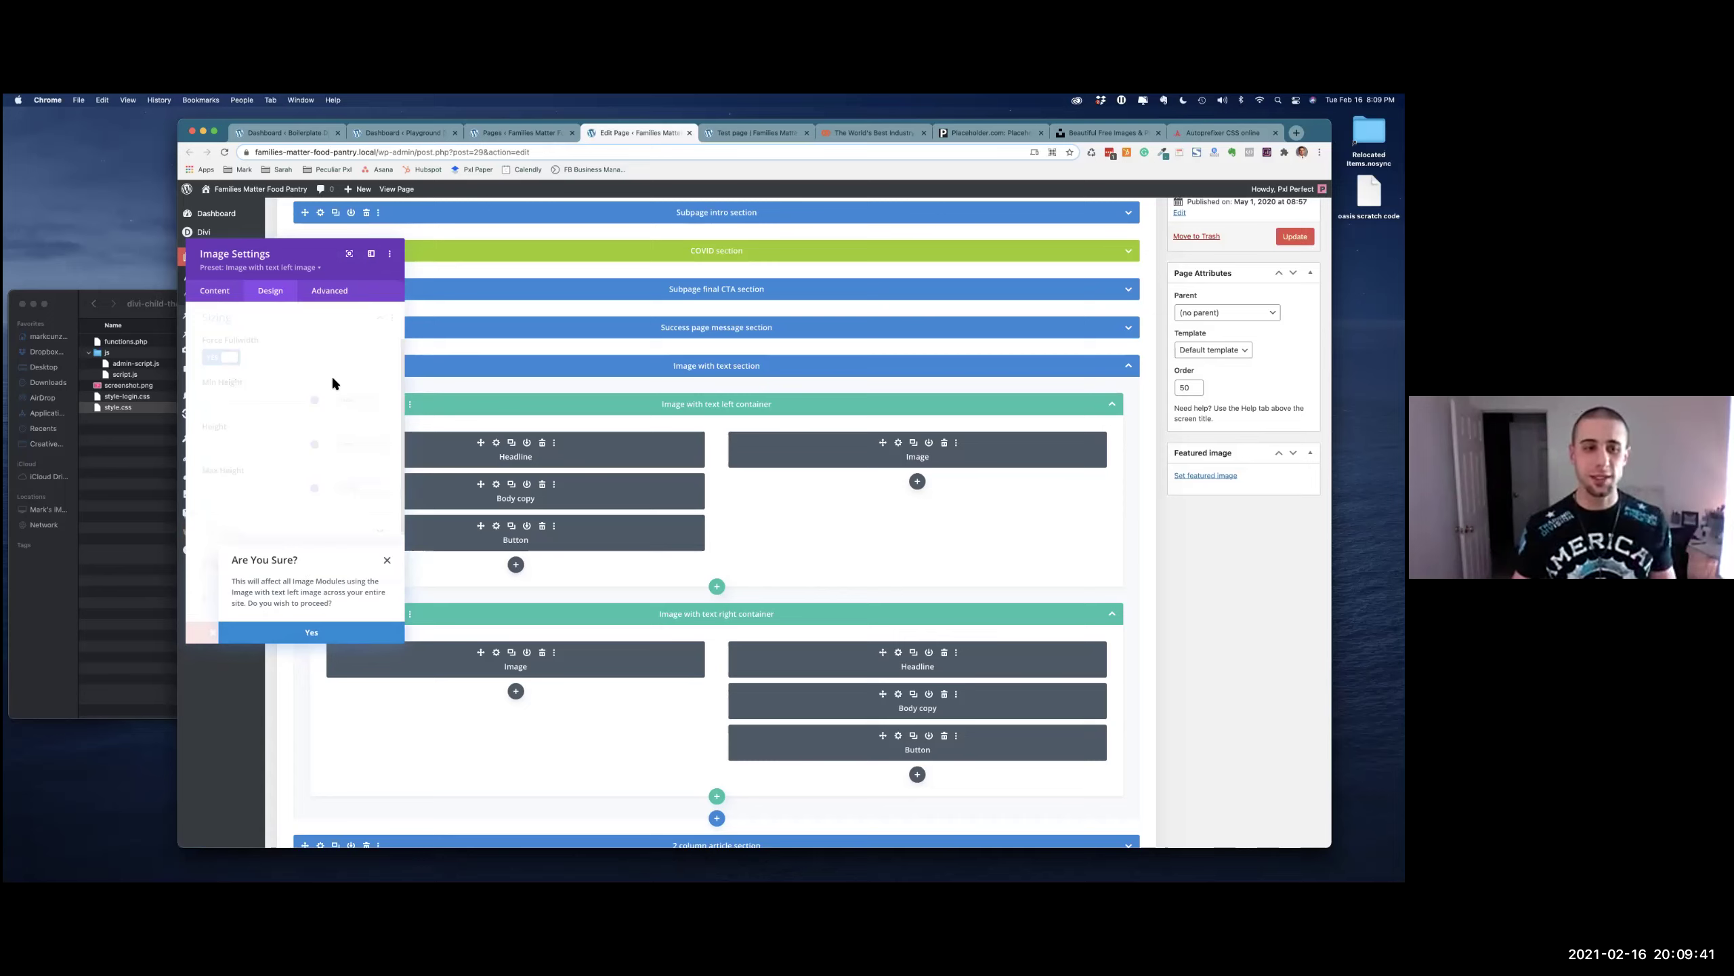
left_click(387, 562)
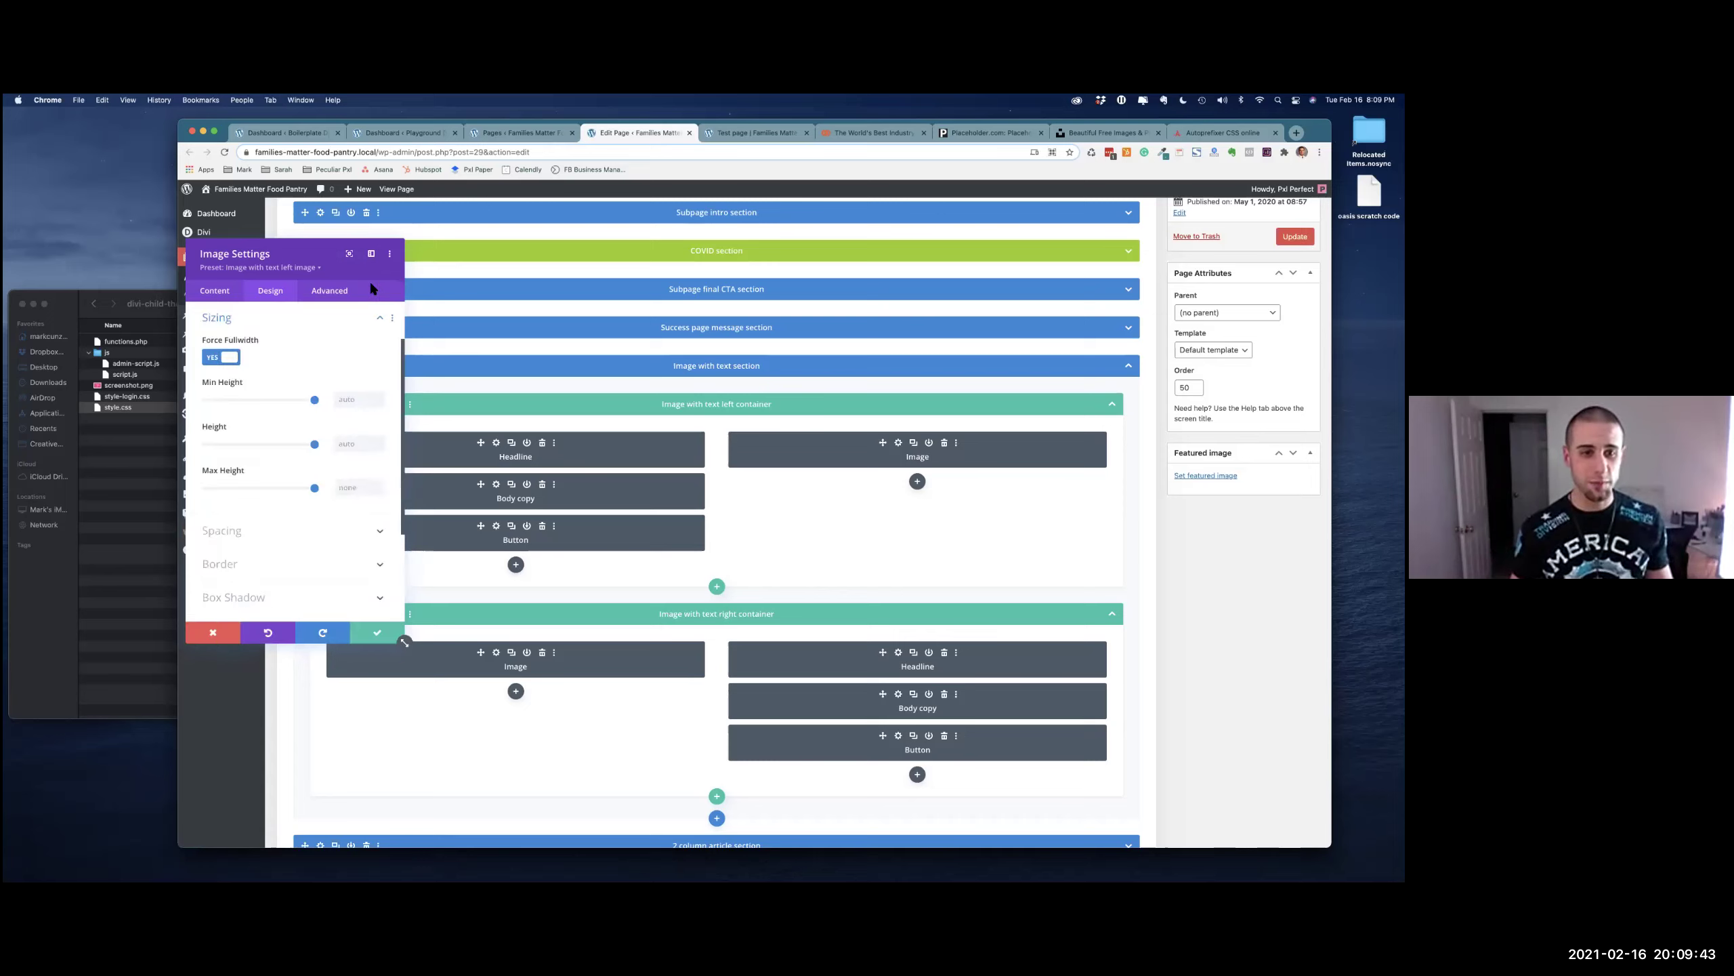
left_click(219, 632)
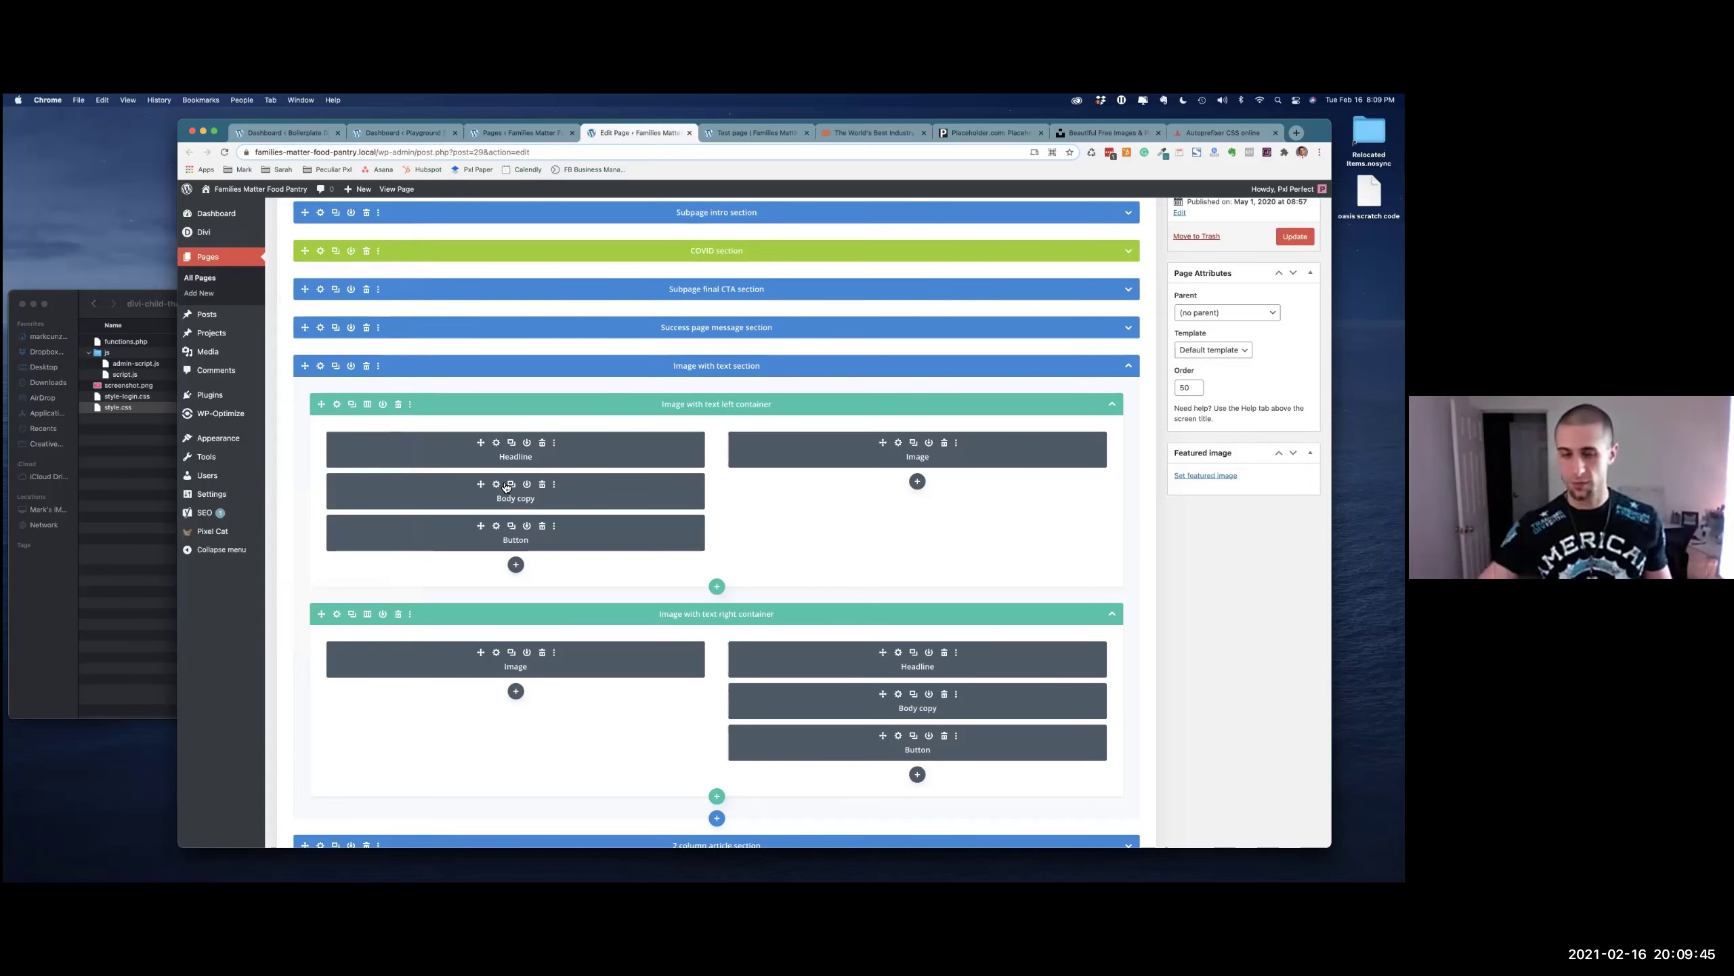
Switch to the presentation and advance to the "Divi Preset Shortcomings" slide
key("super+Tab")
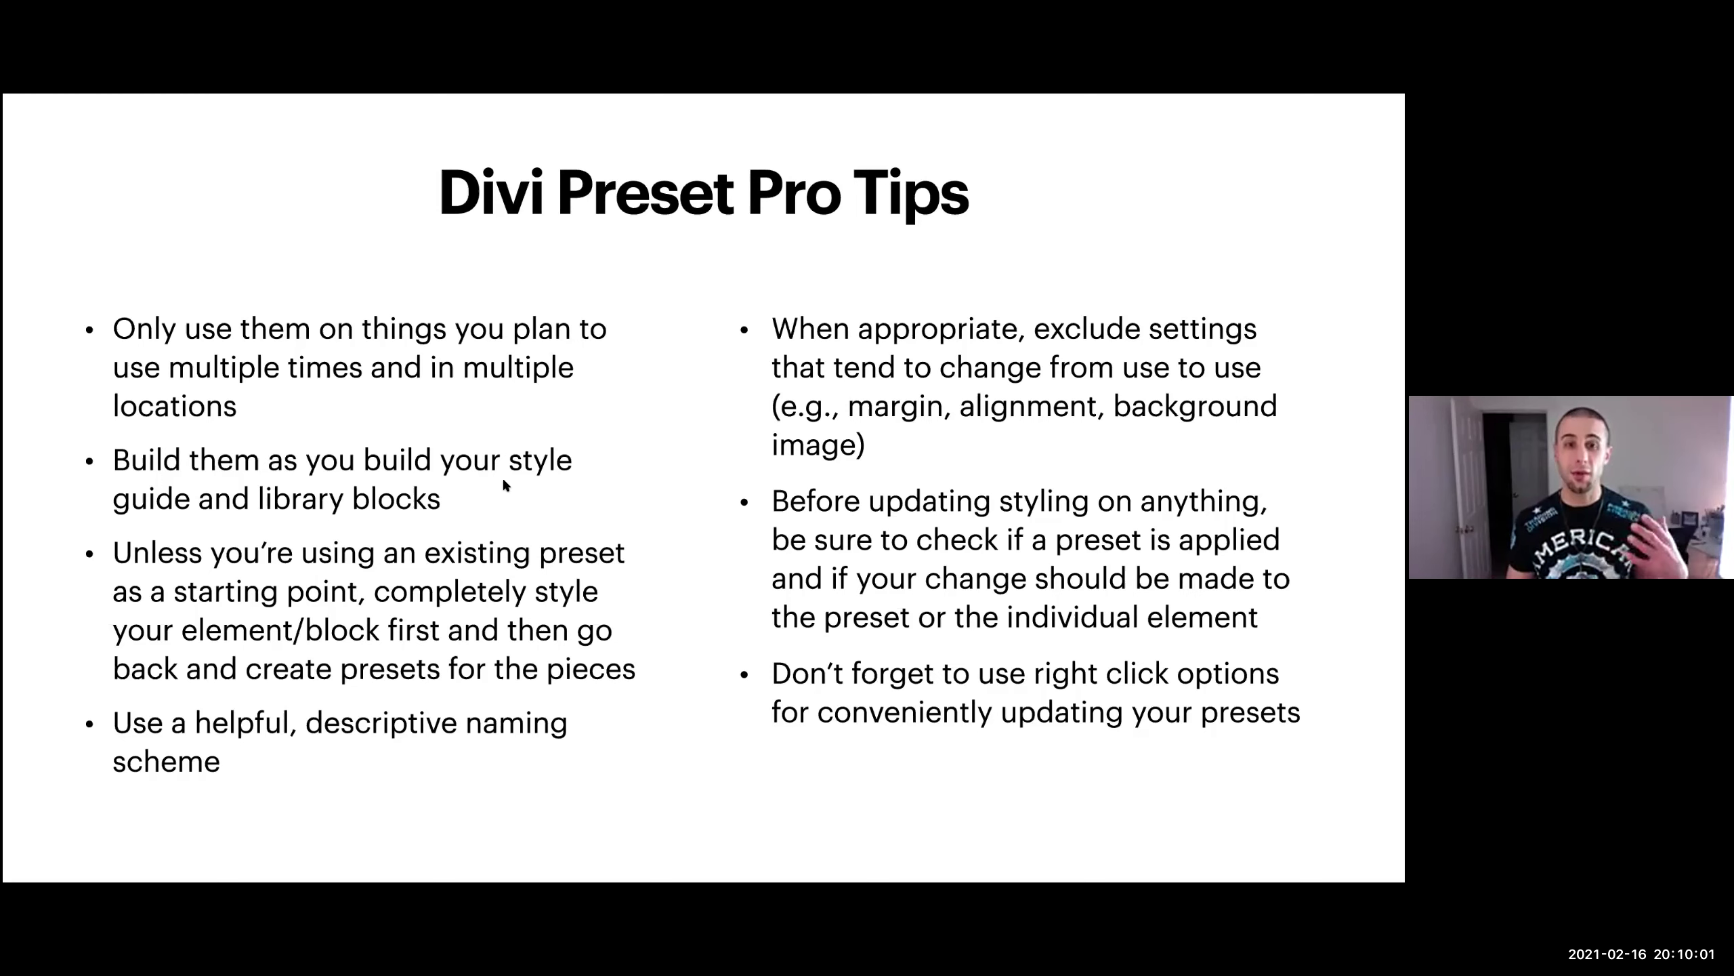
key("Right")
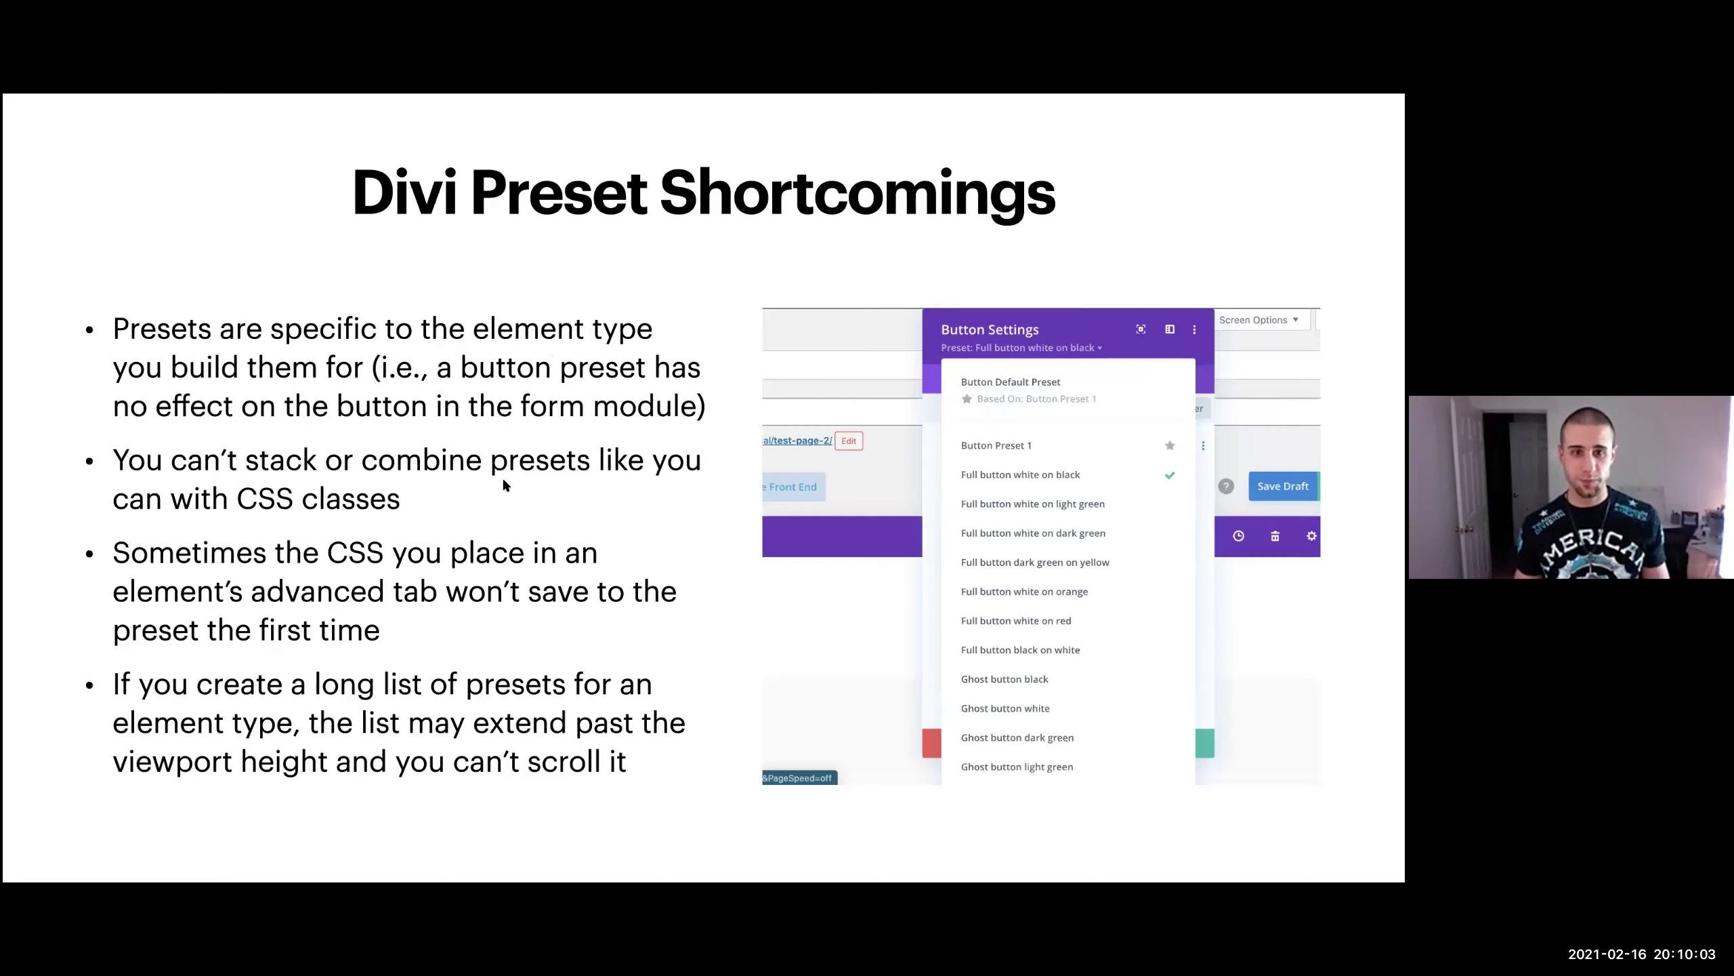
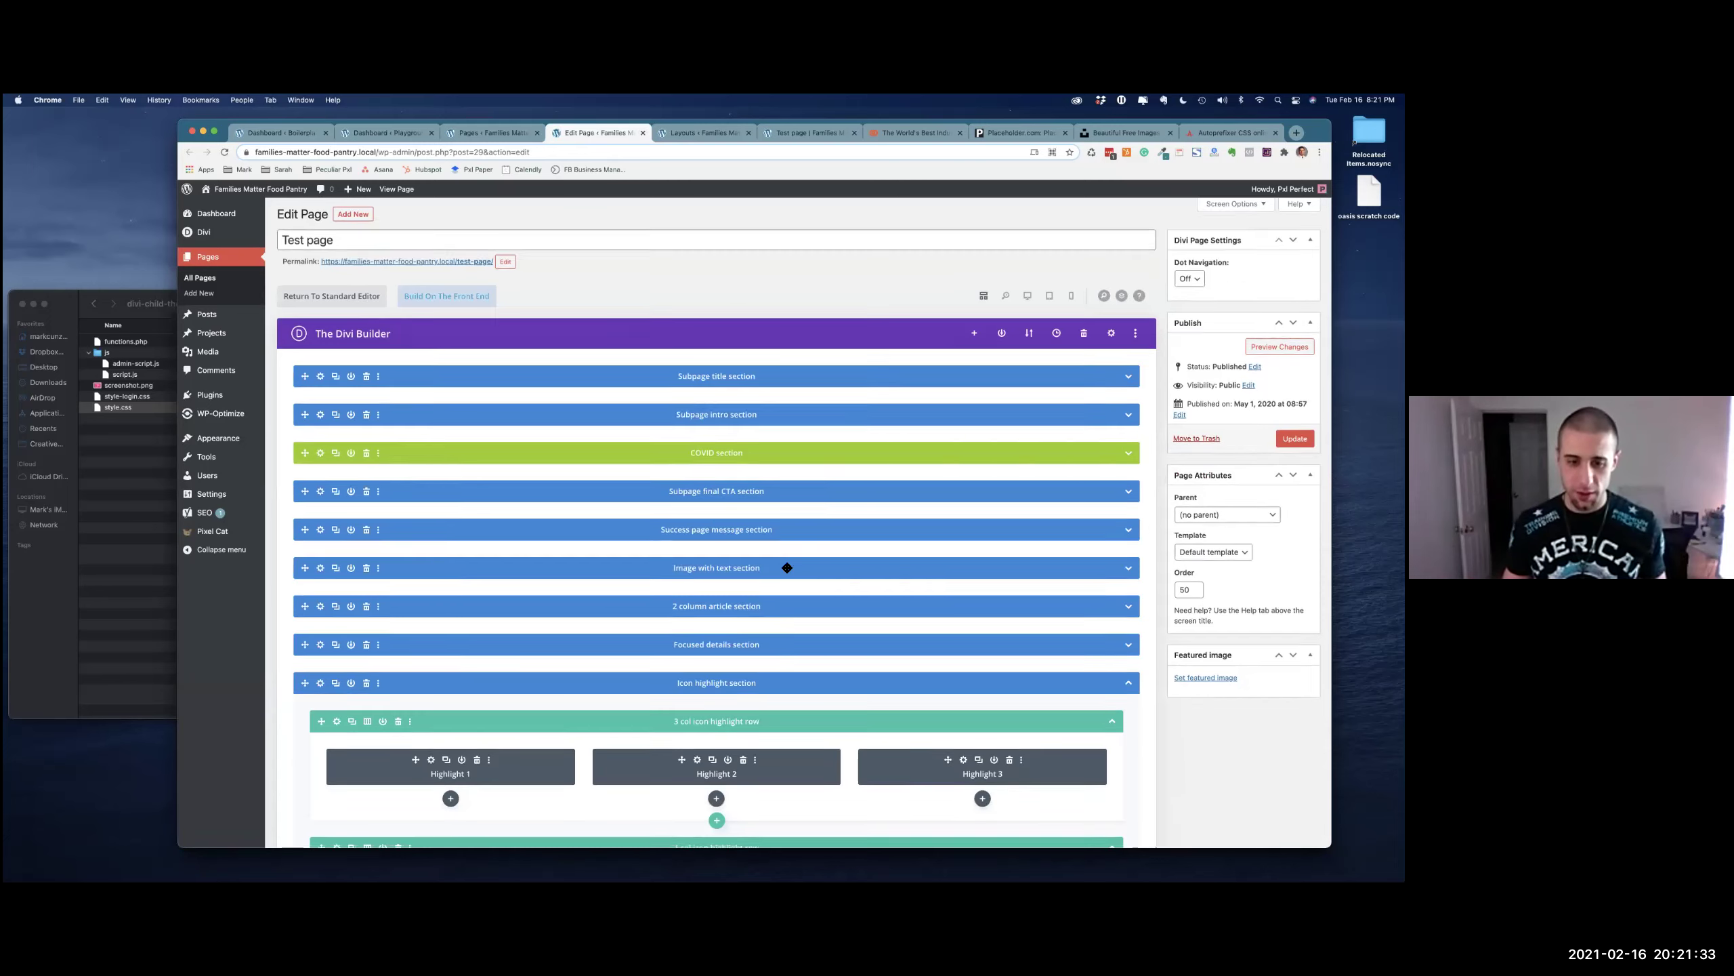
Add a trial Image module below Highlight 2 by searching the new modules for "imag", and delete it again
scroll(792, 567, "down", 4)
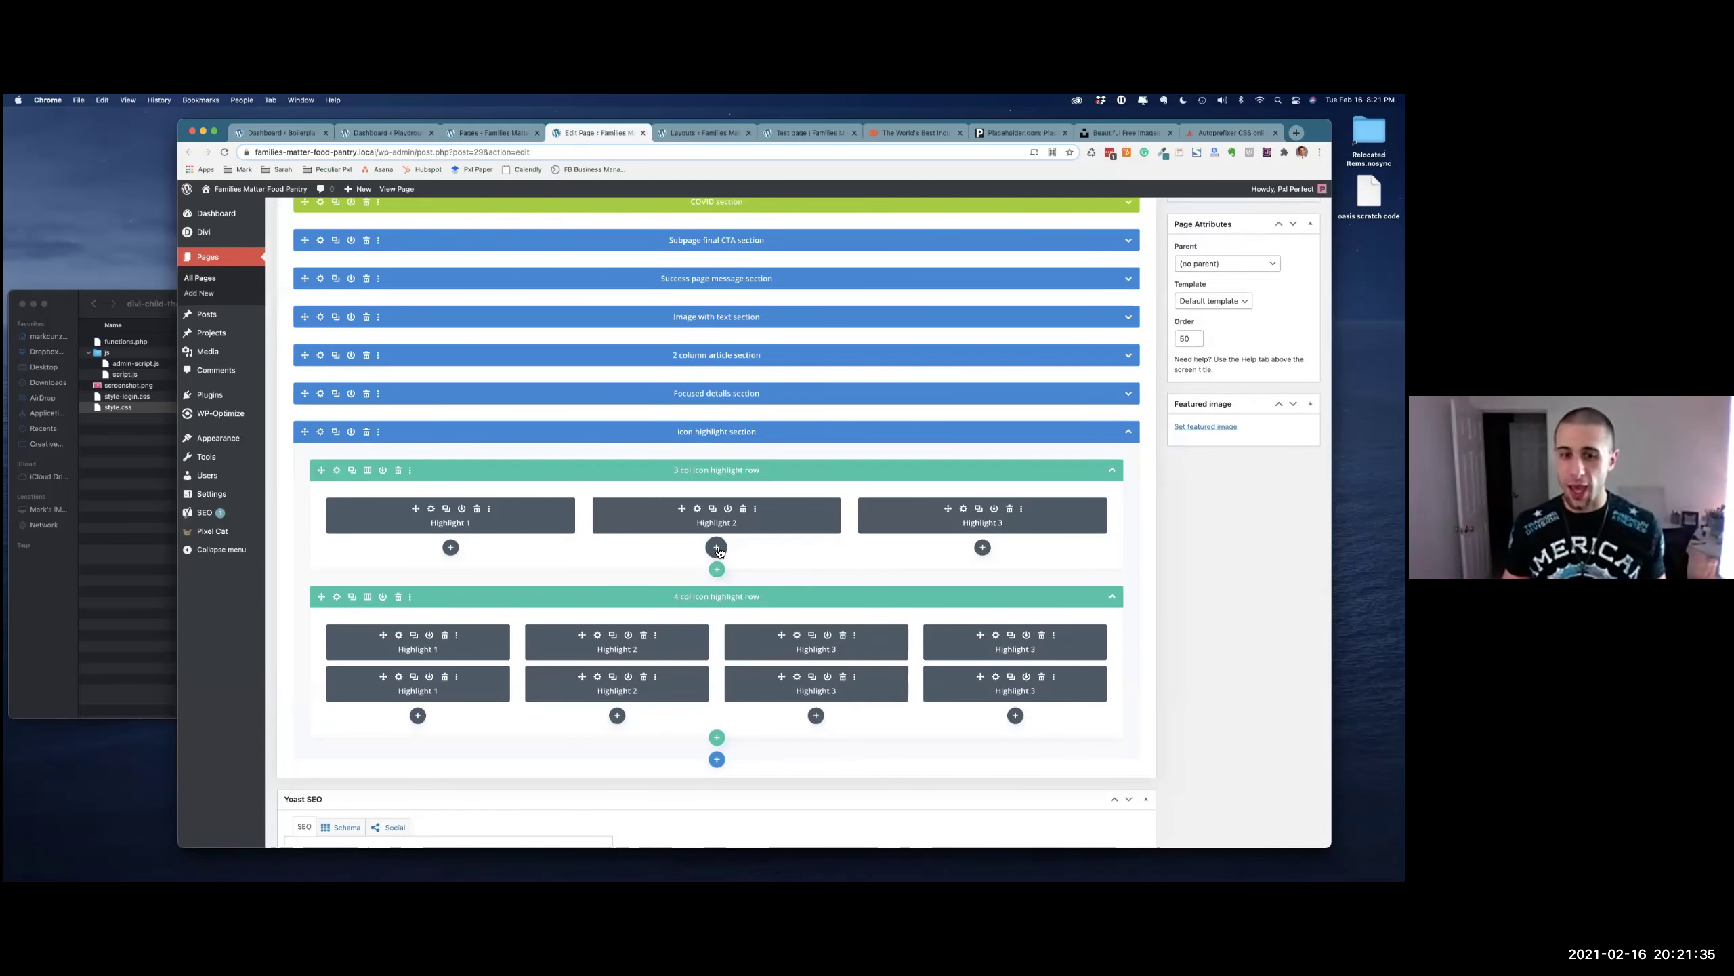
left_click(717, 549)
scroll(717, 551, "down", 4)
scroll(729, 553, "down", 3)
scroll(729, 552, "up", 4)
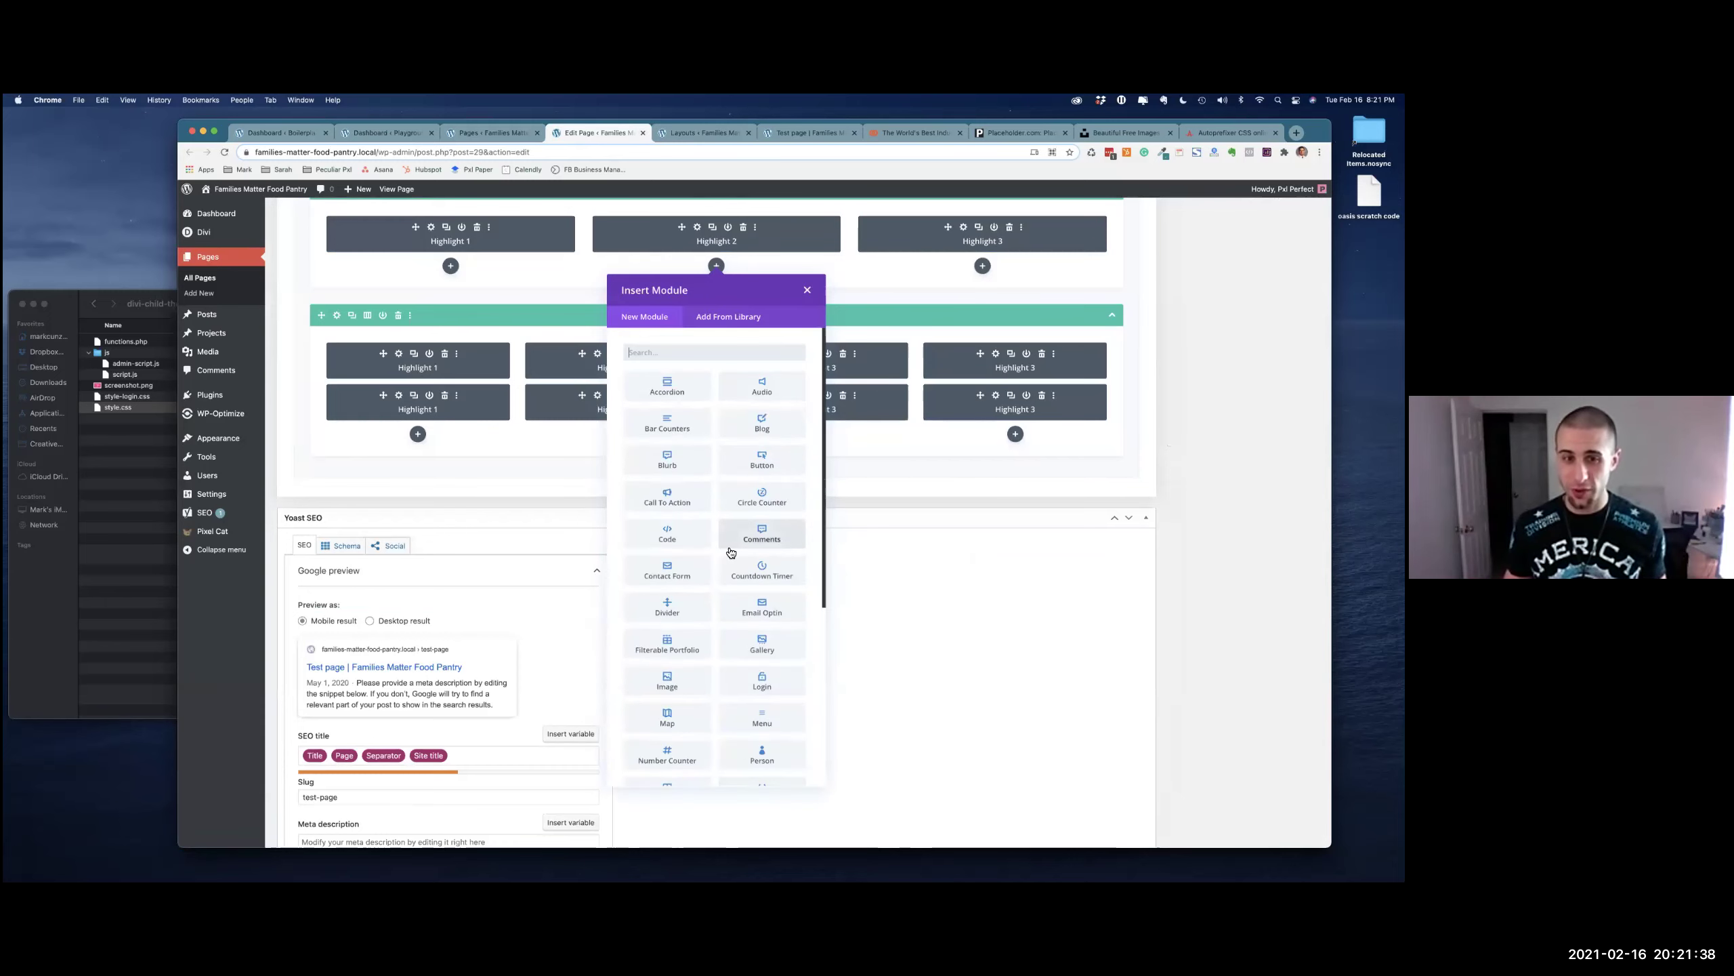
left_click(696, 355)
type("imahge")
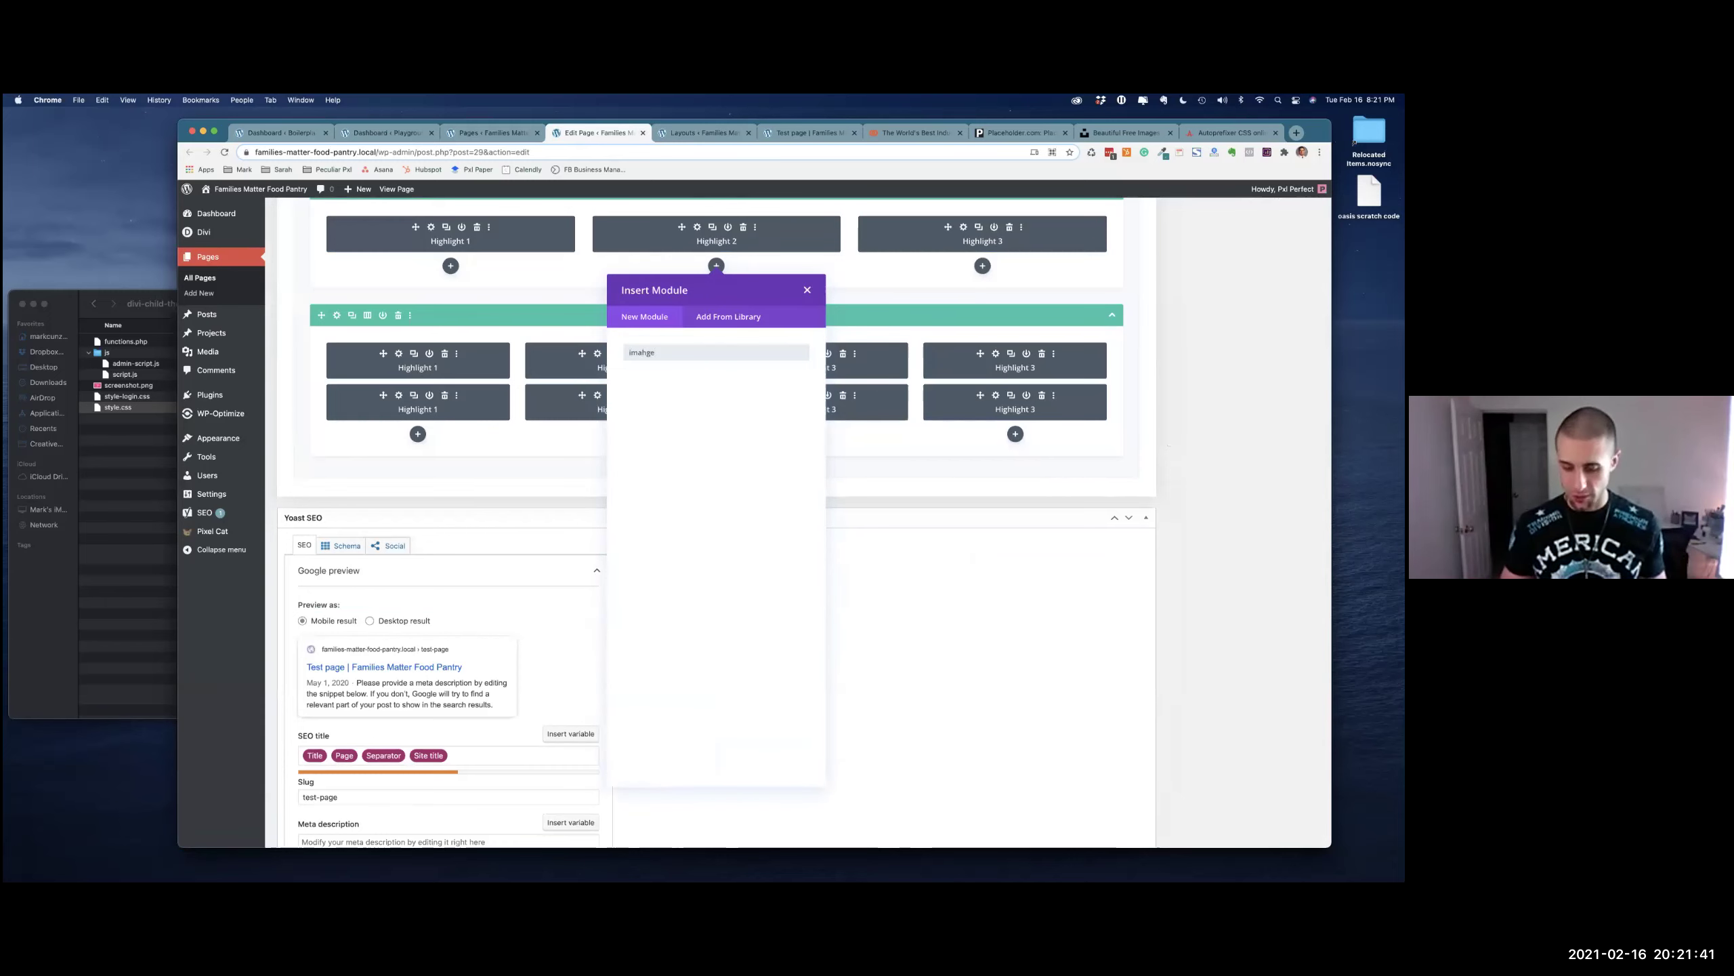
key("BackSpace")
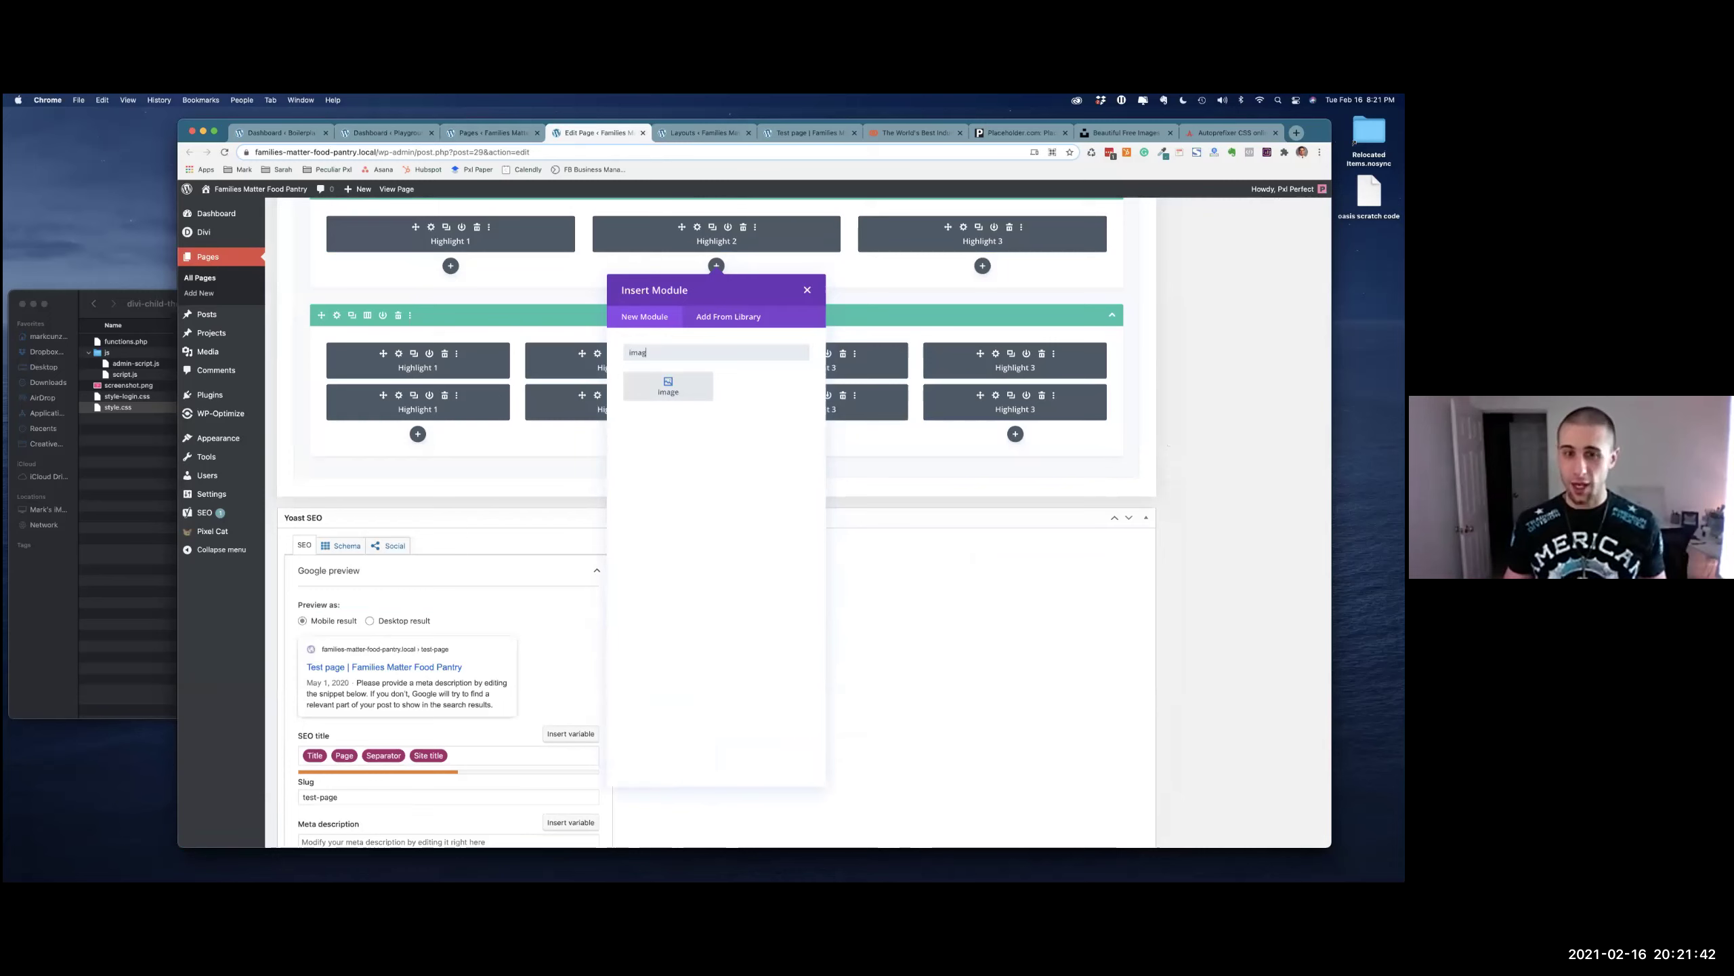
left_click(663, 390)
scroll(726, 388, "up", 3)
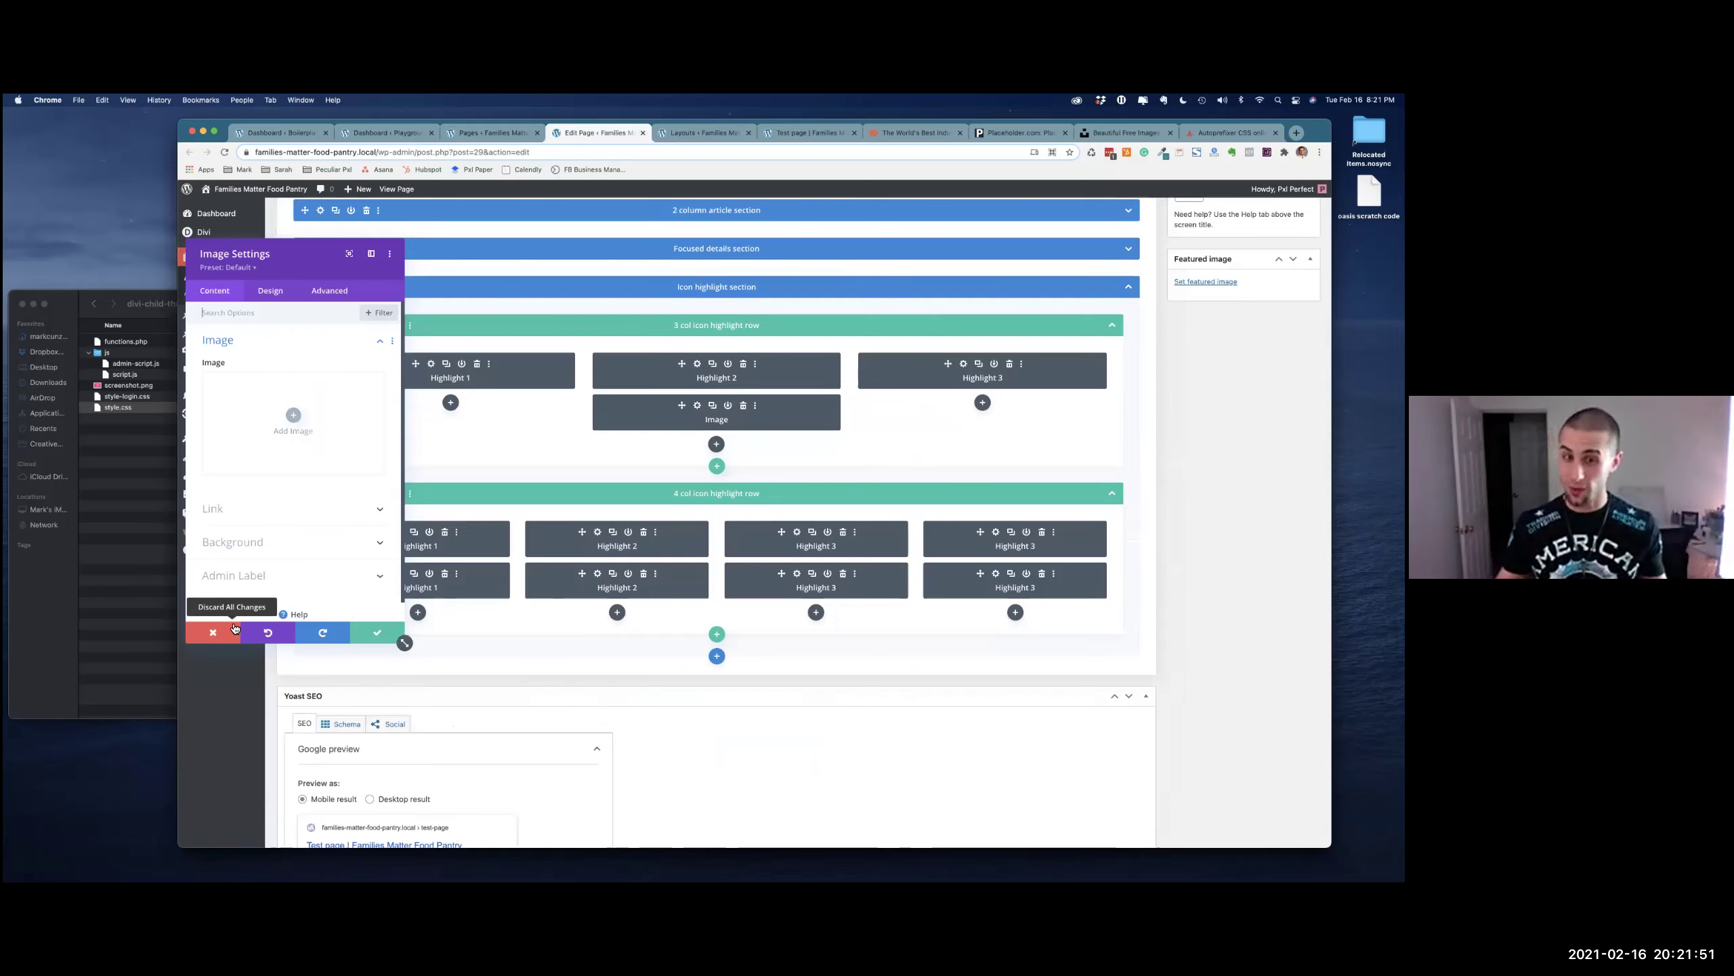
left_click(744, 406)
scroll(701, 476, "up", 2)
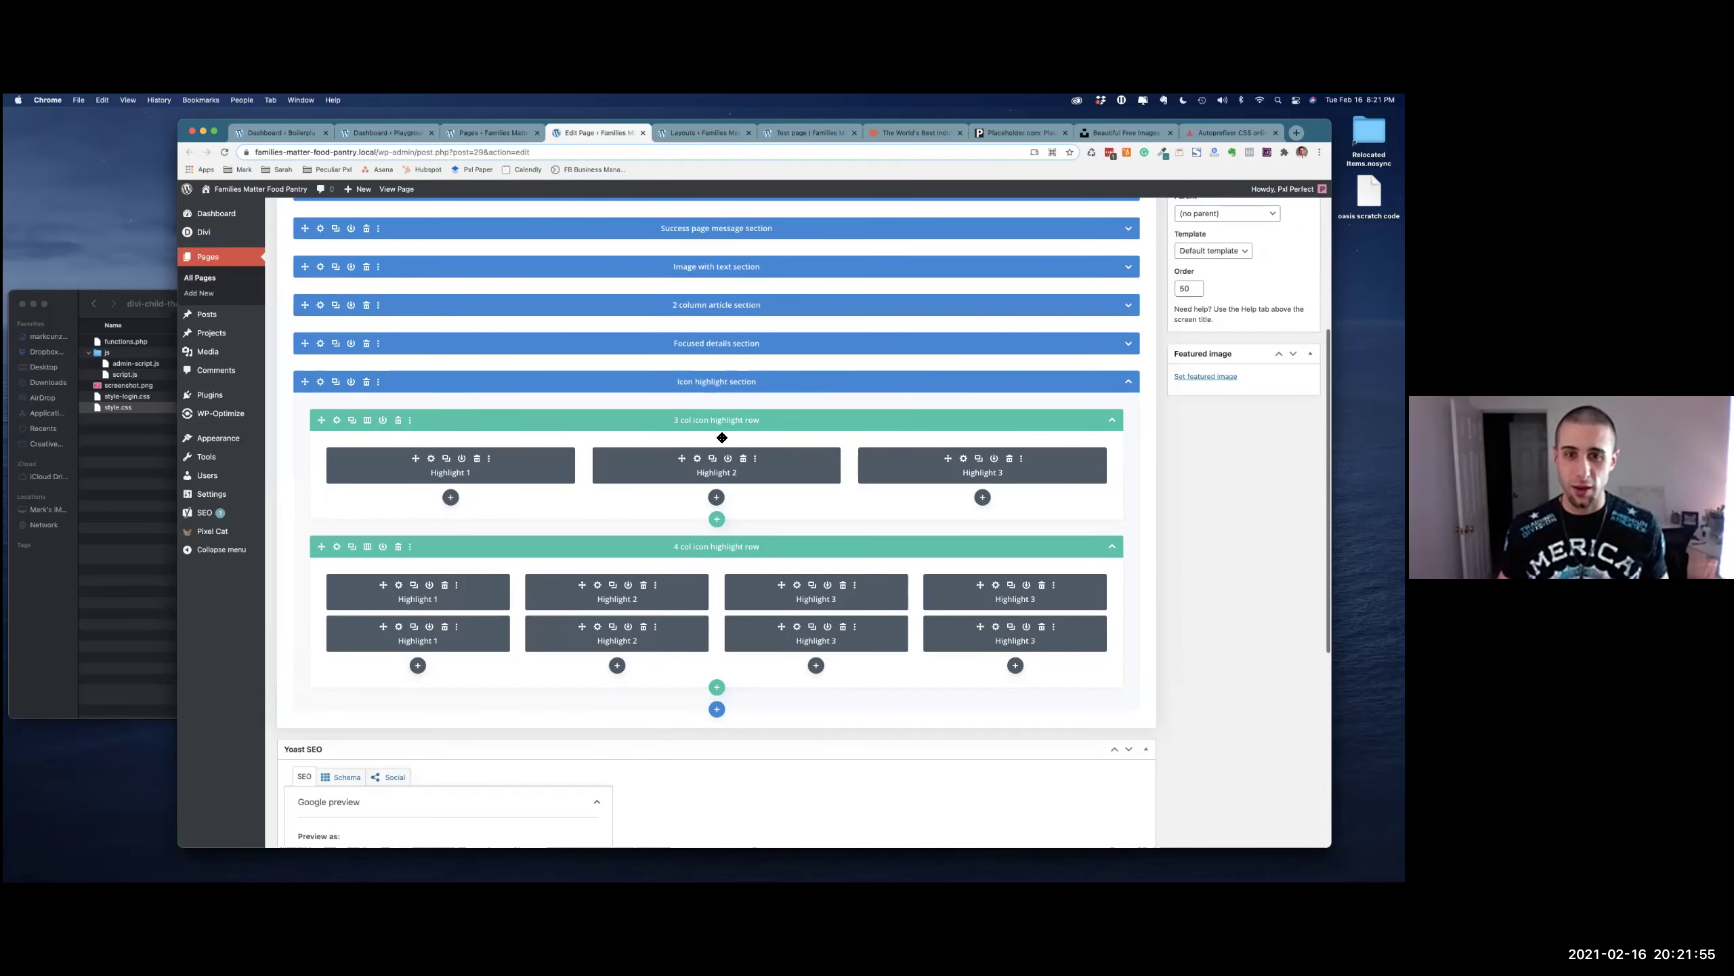
Collapse the Icon highlight section and open the settings of the Icon module in the Subpage title section
left_click(1123, 383)
scroll(1085, 321, "up", 2)
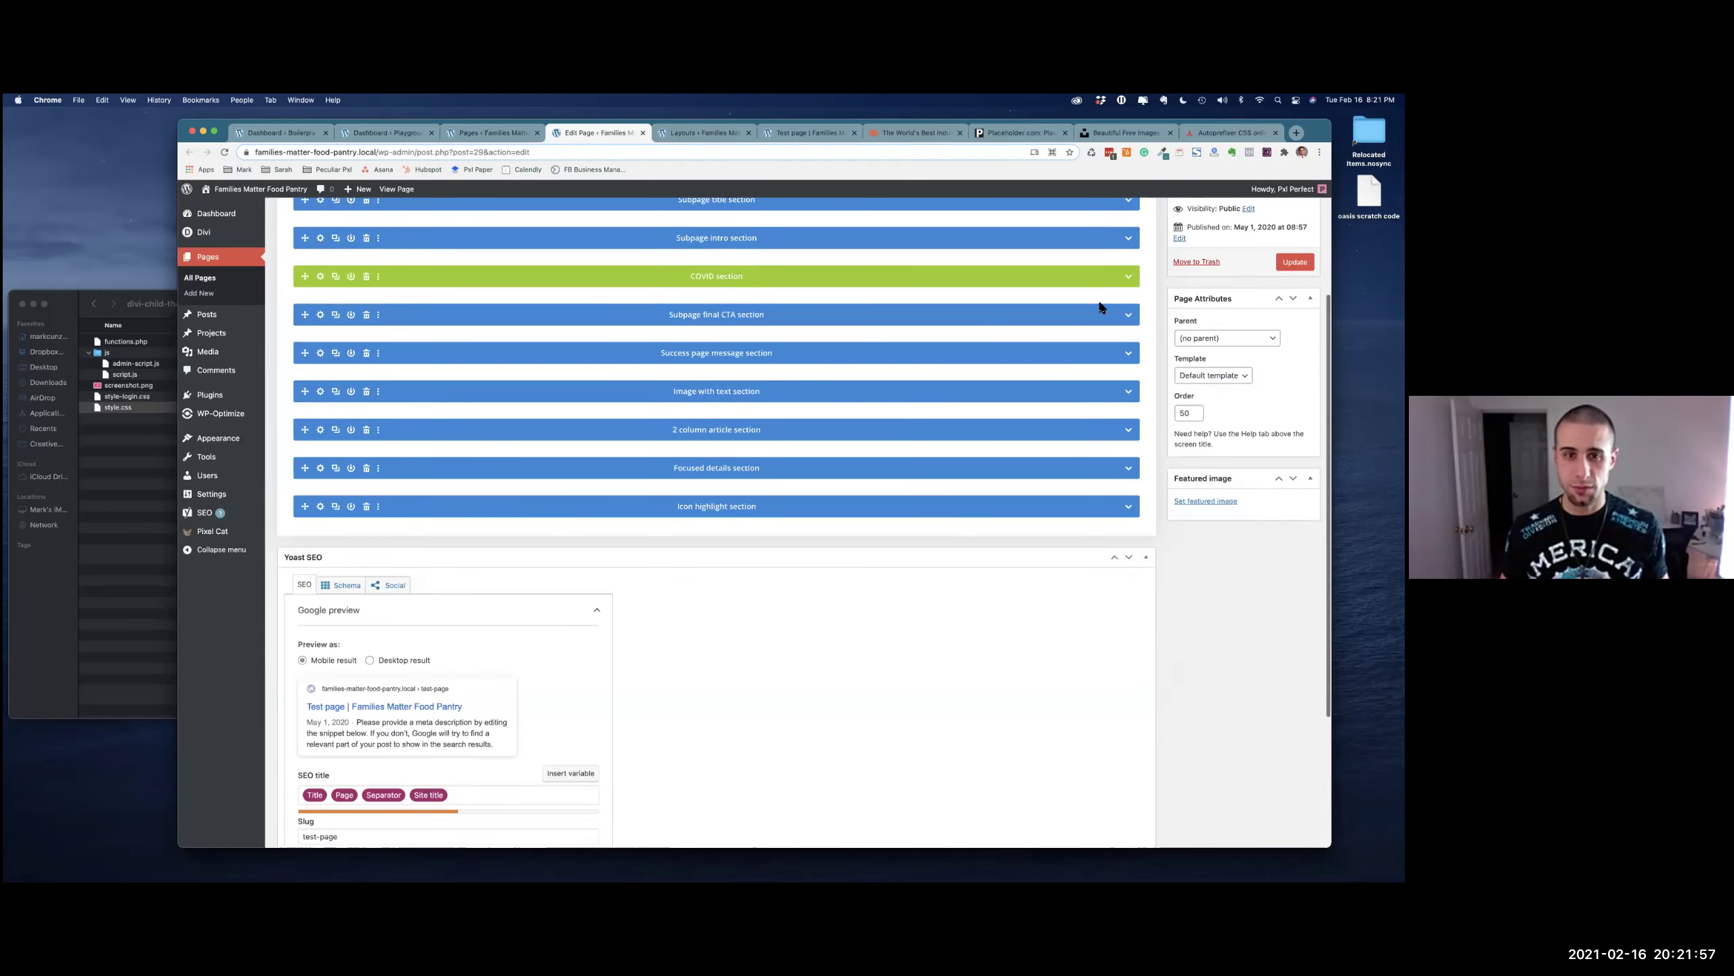
scroll(1103, 308, "up", 3)
left_click(1128, 378)
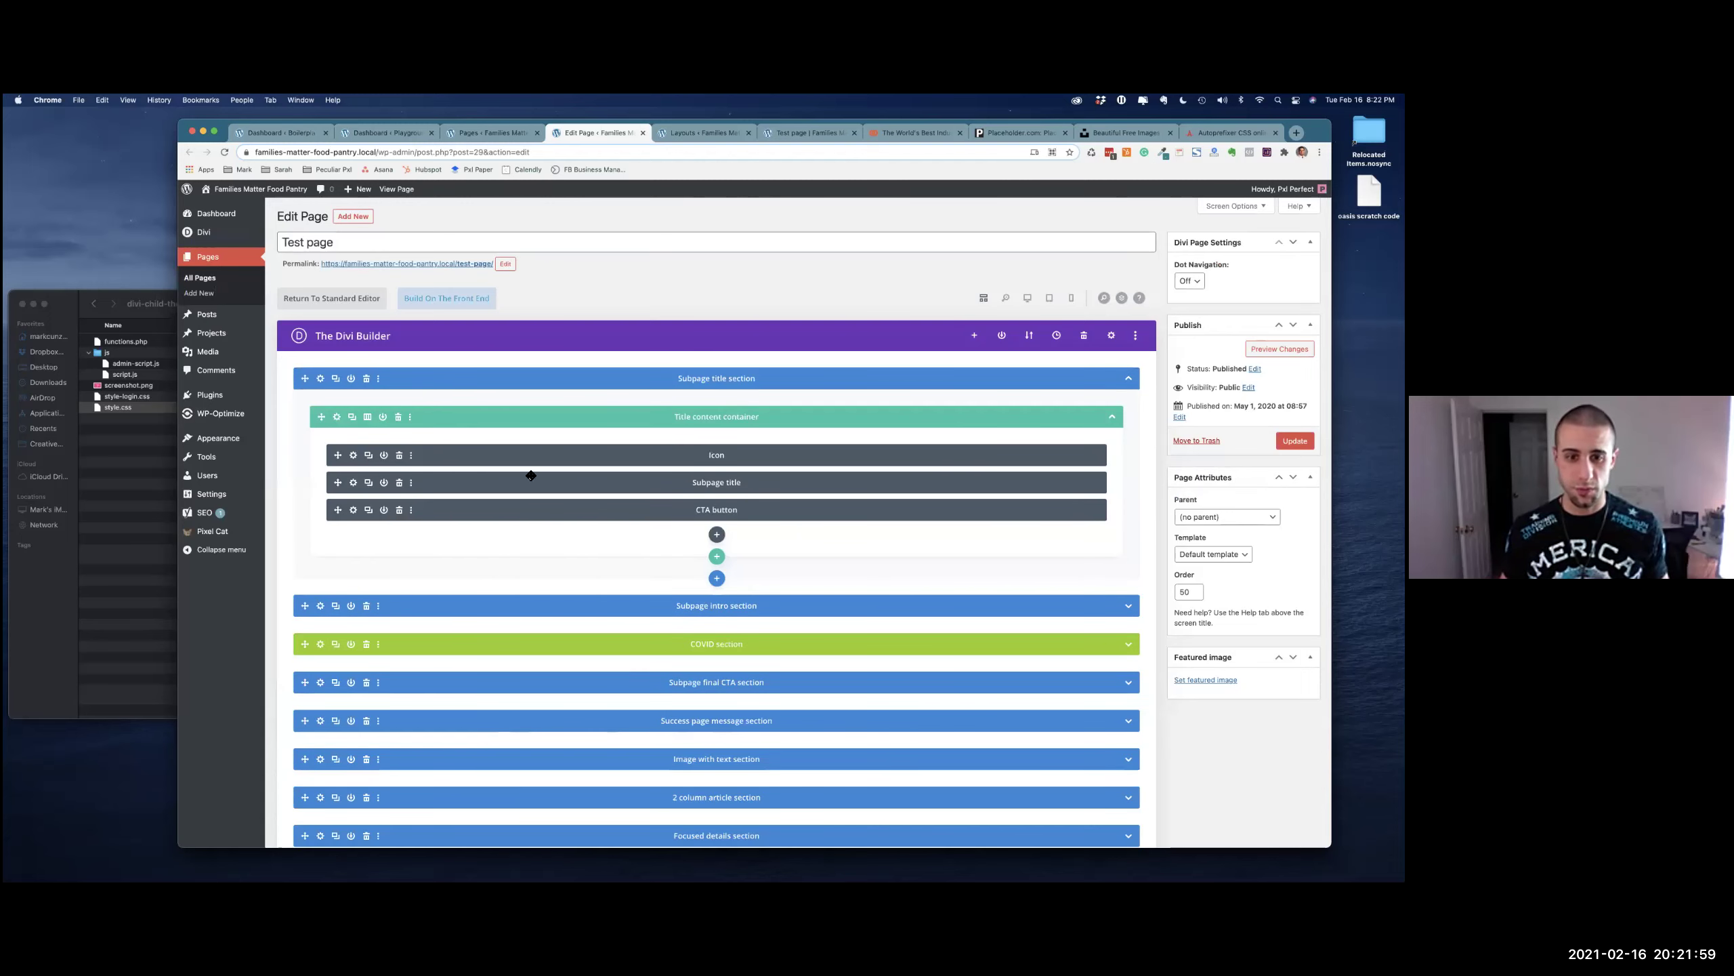
left_click(353, 456)
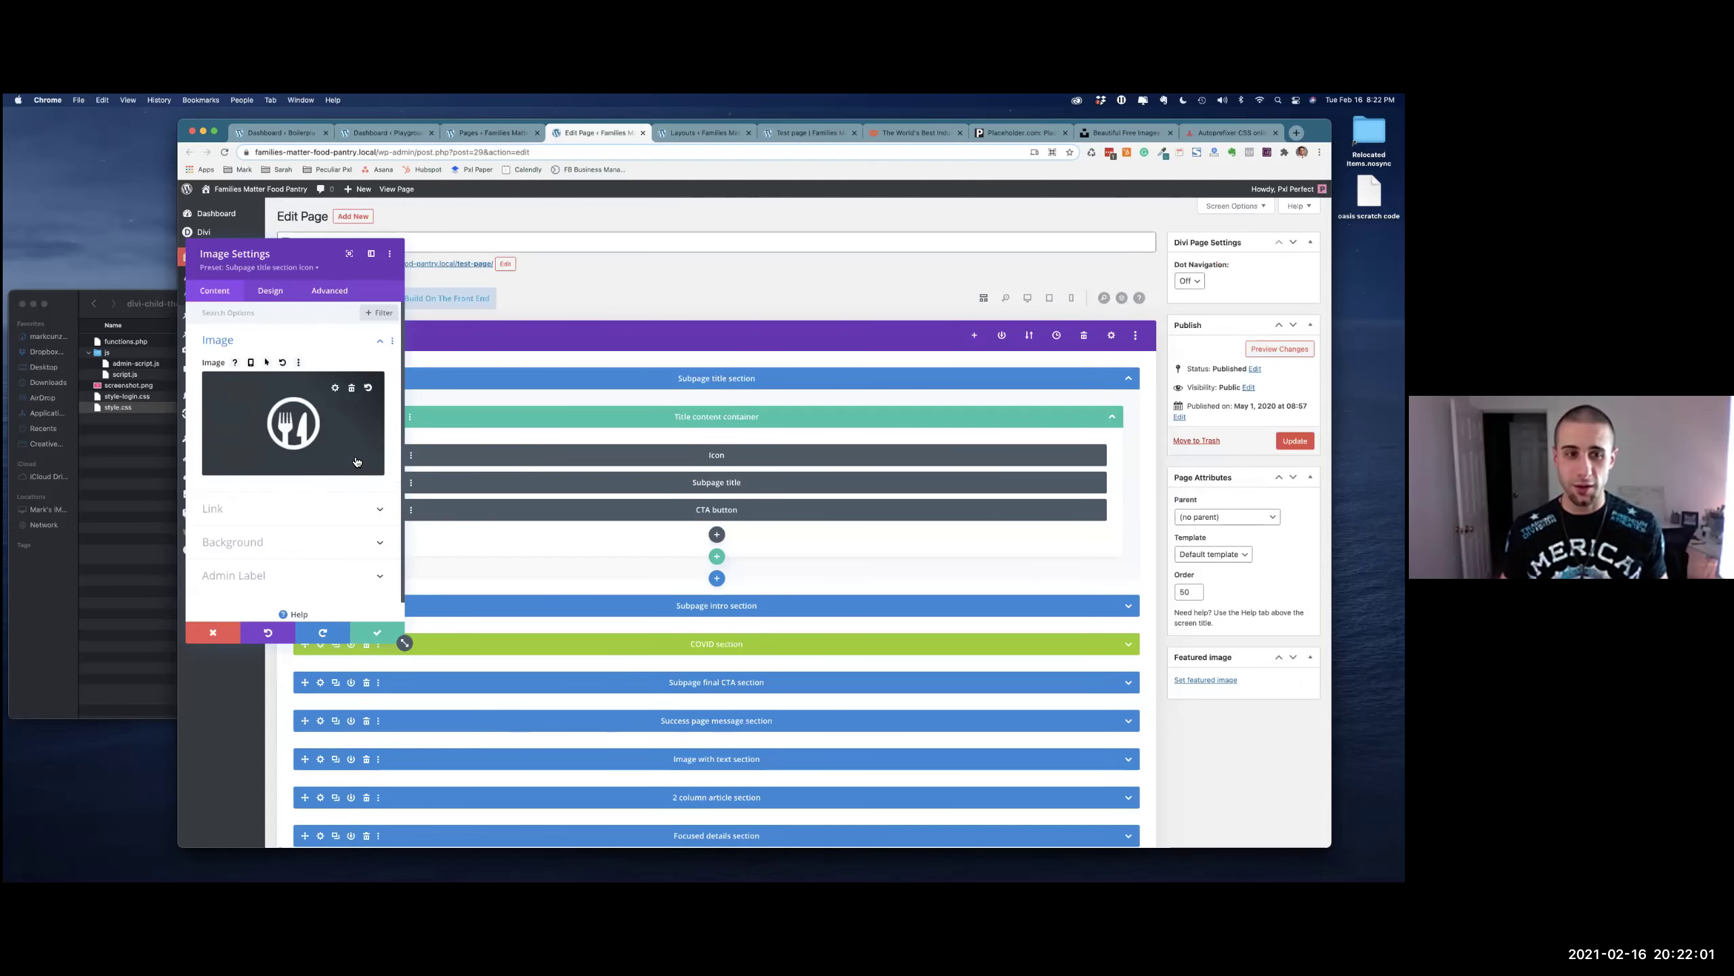
Search the Icon module's settings for "padding" and clear the search
left_click(274, 313)
type("padding")
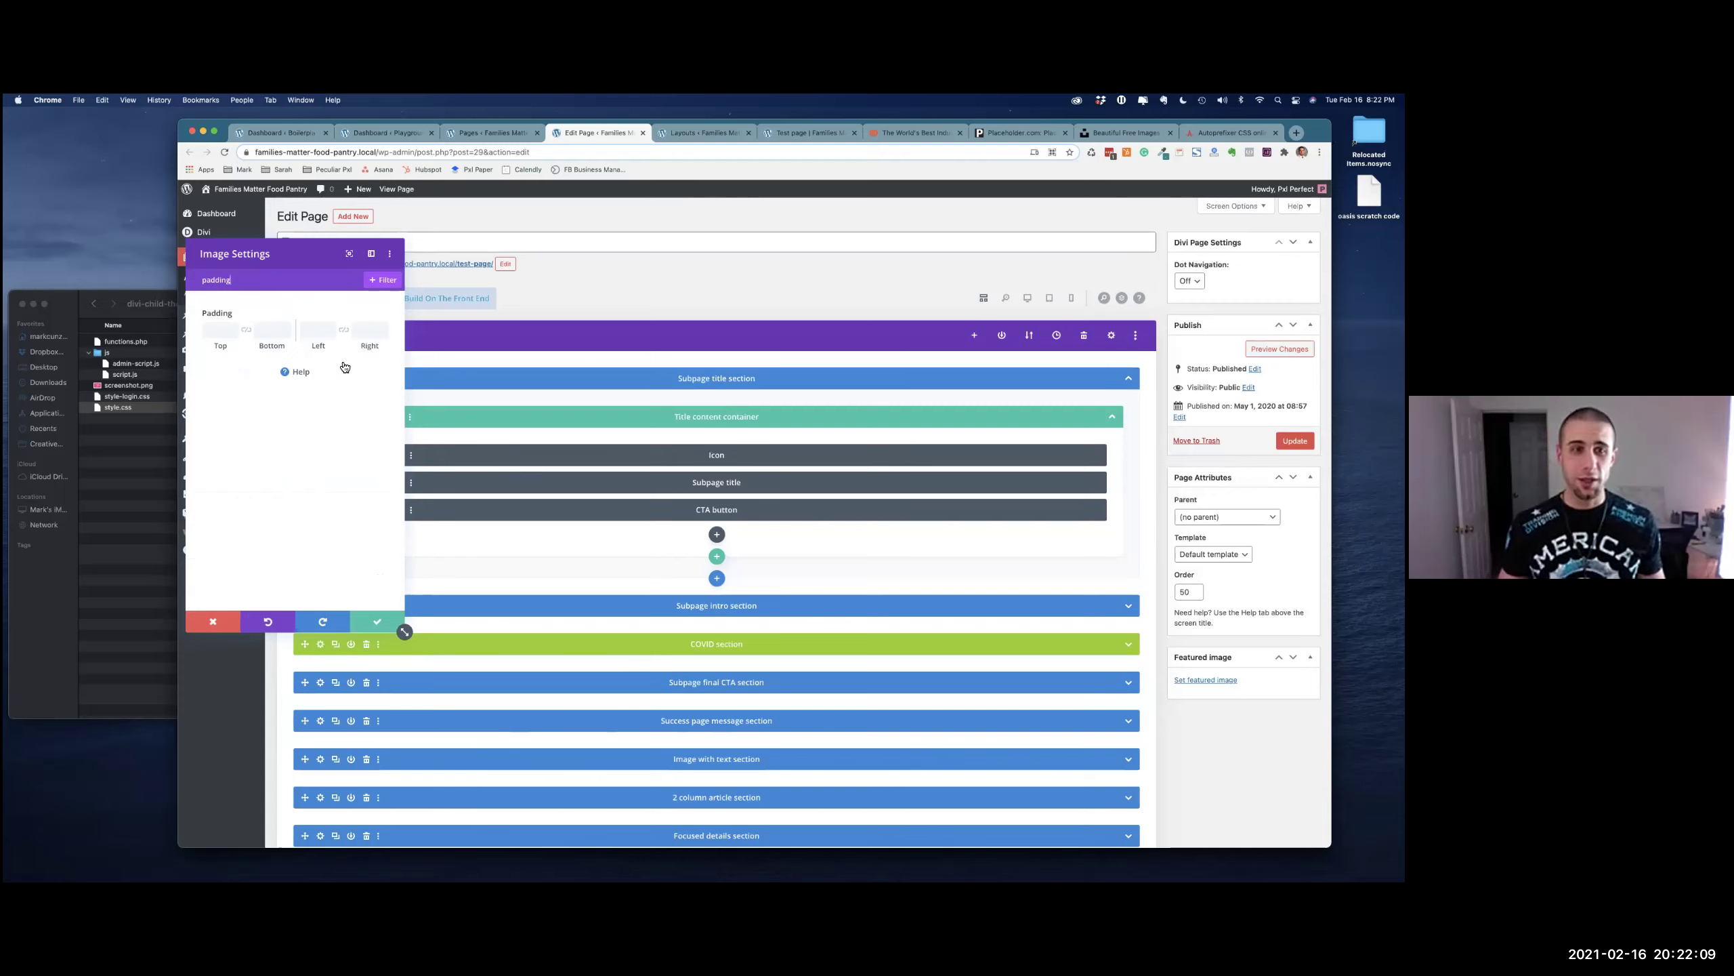
key("BackSpace")
key("BackSpace")
key("BackSpace")
key("BackSpace")
key("BackSpace")
key("BackSpace")
key("BackSpace")
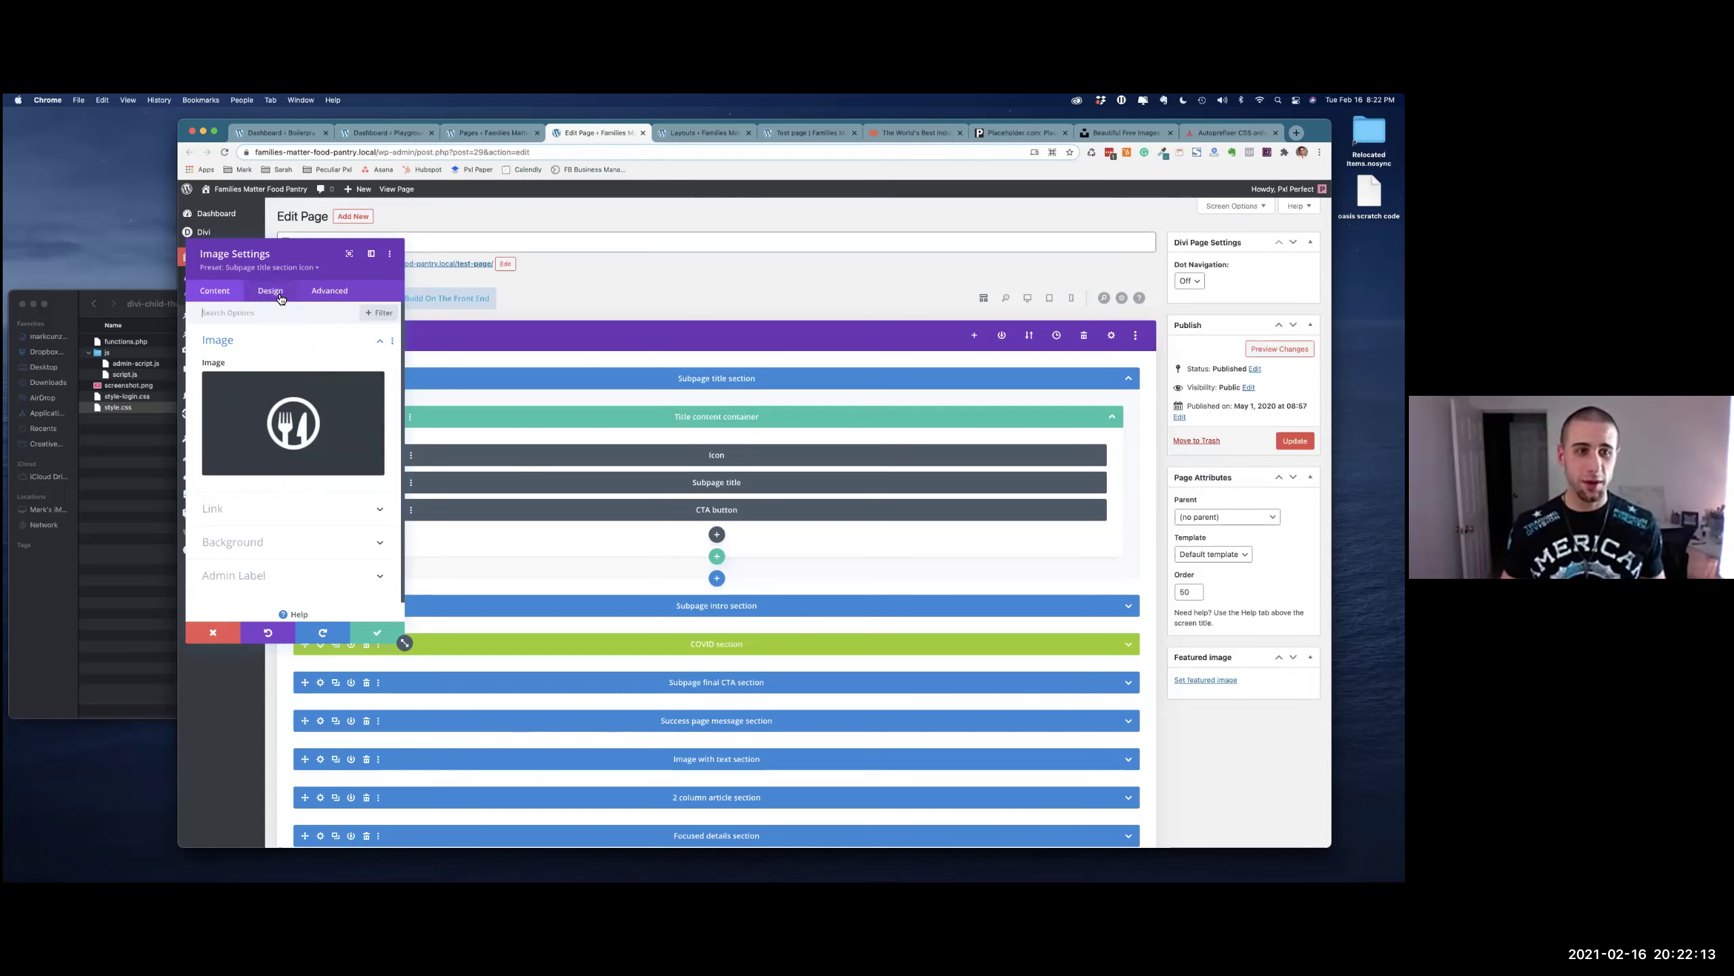
Expand the Spacing group in the Icon module's design settings
left_click(277, 292)
left_click(256, 408)
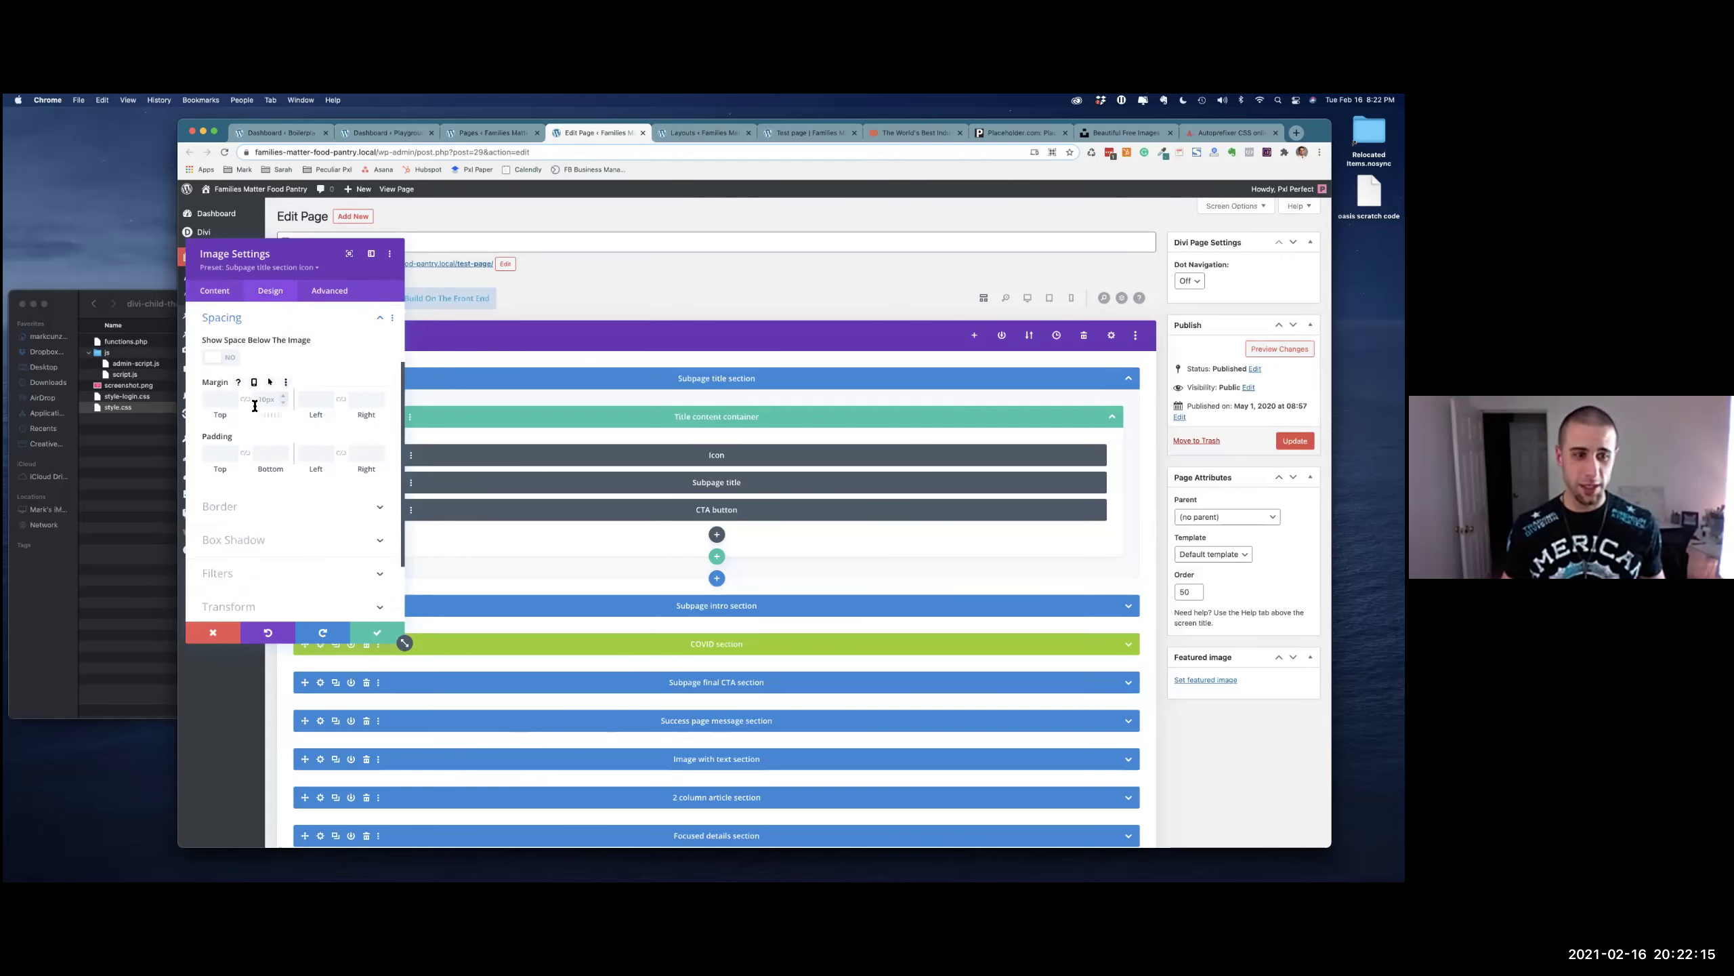
scroll(231, 319, "up", 3)
Search the Icon module's settings for "padding" again and jump to its full settings group with Go To Option
left_click(232, 319)
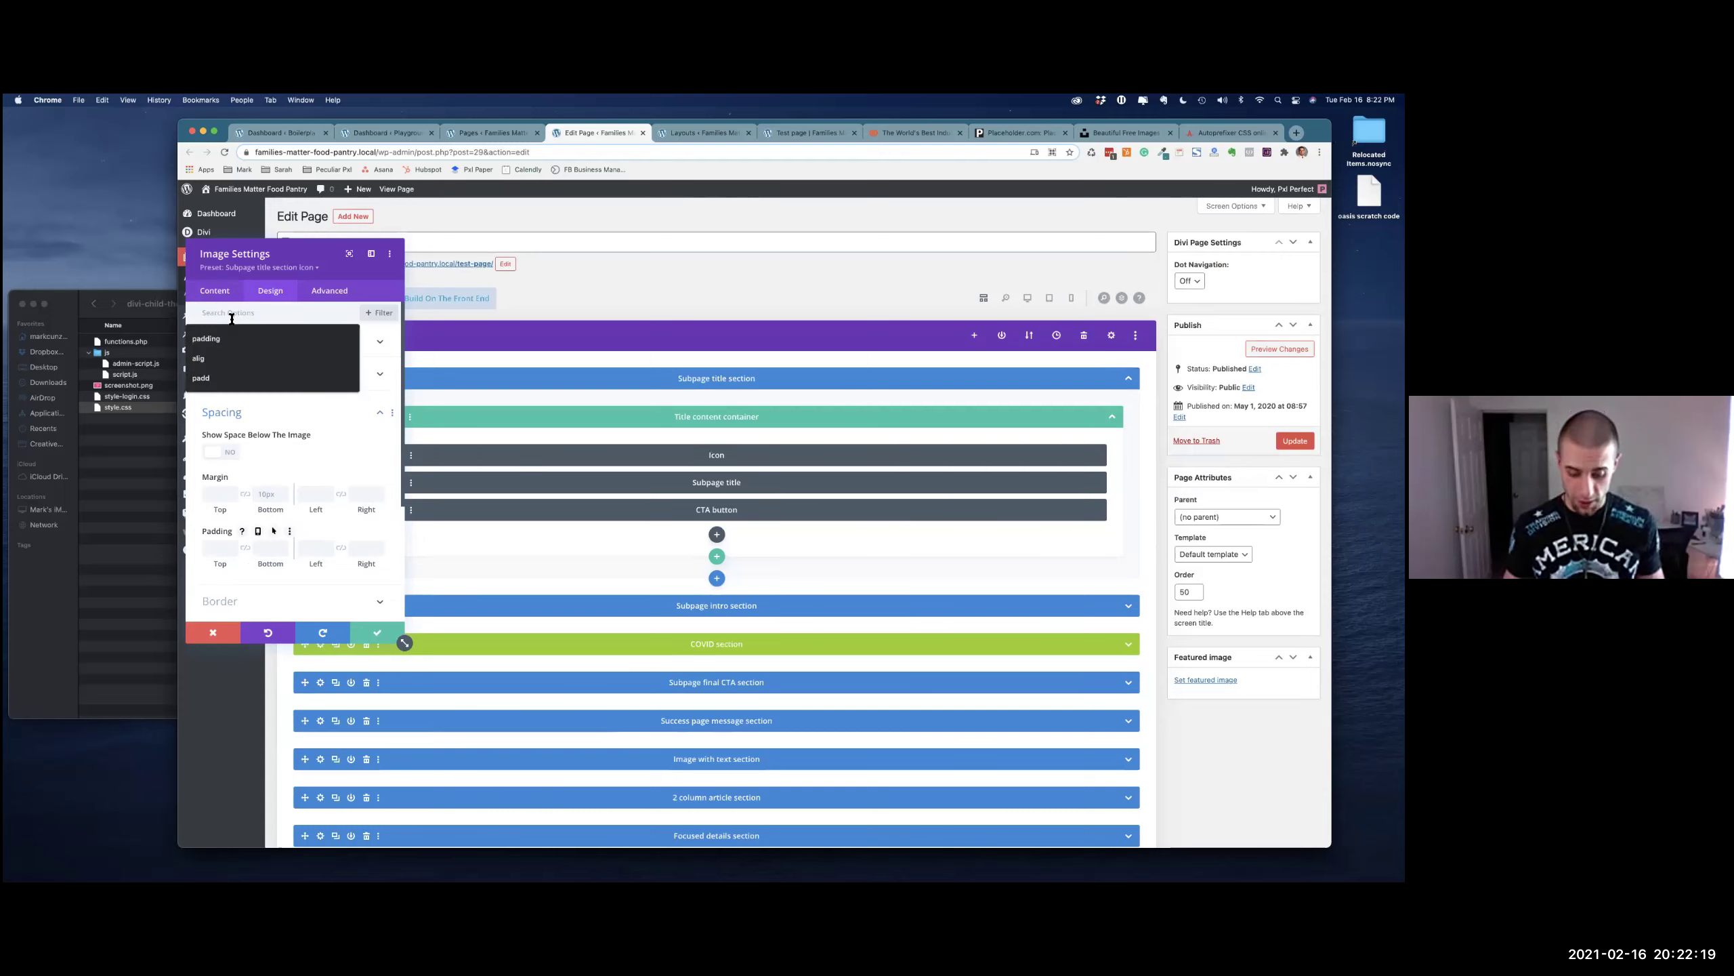
type("padding")
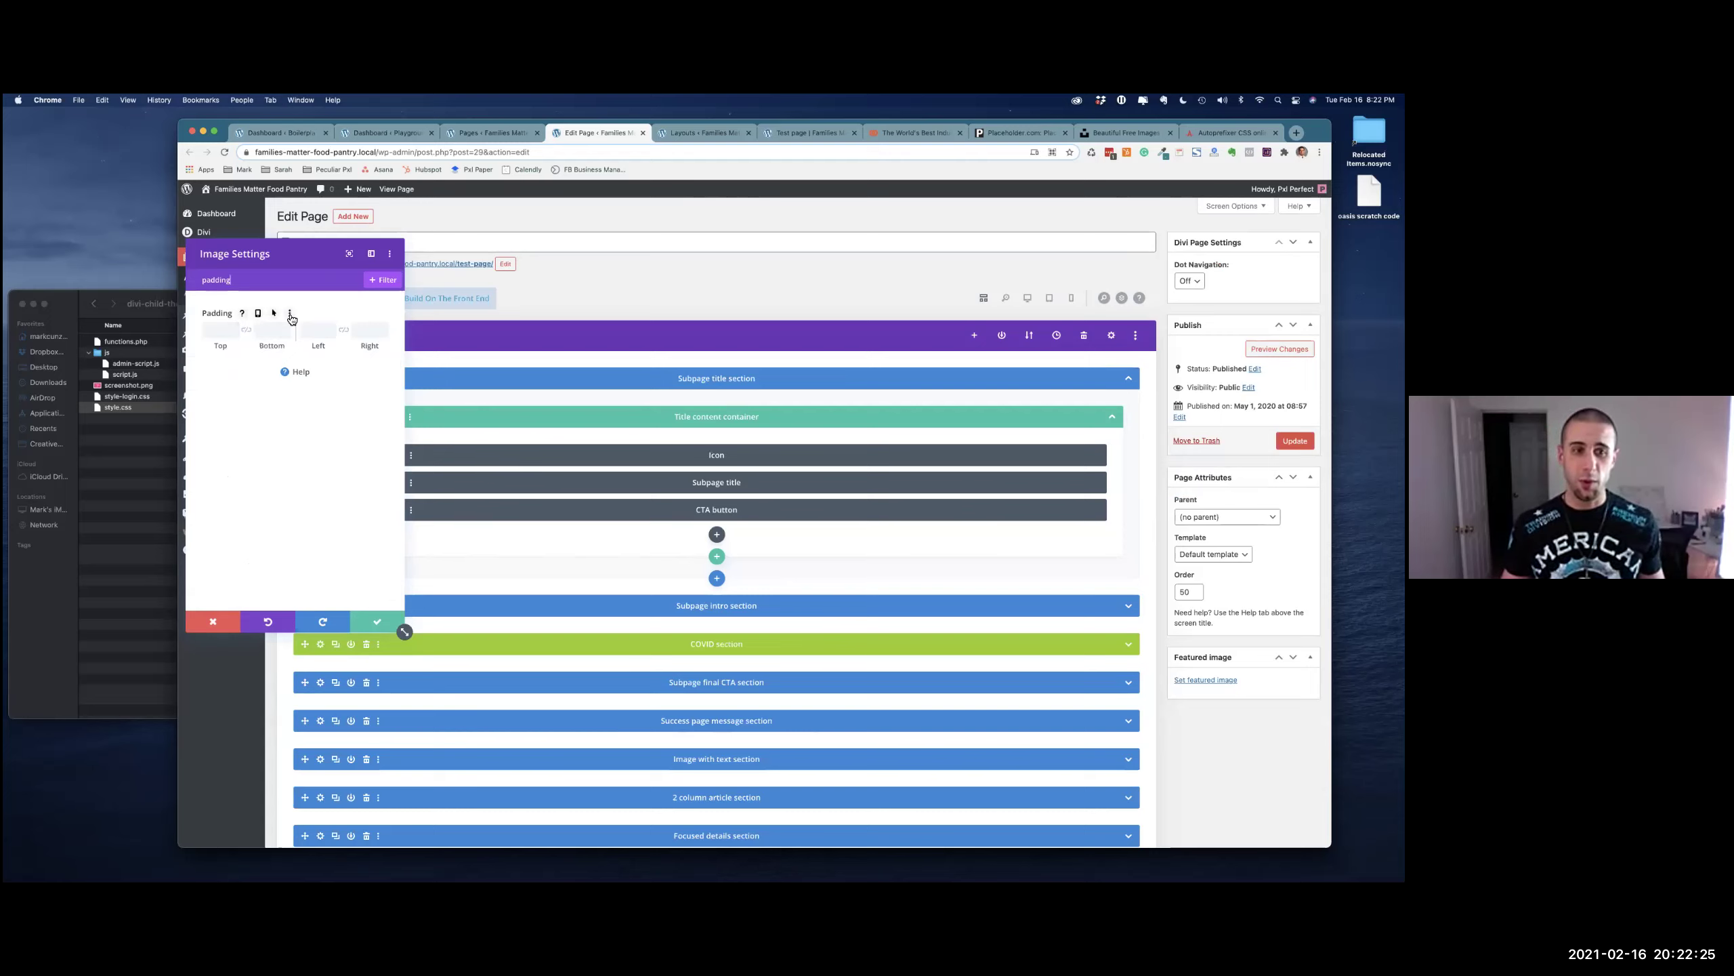
left_click(291, 319)
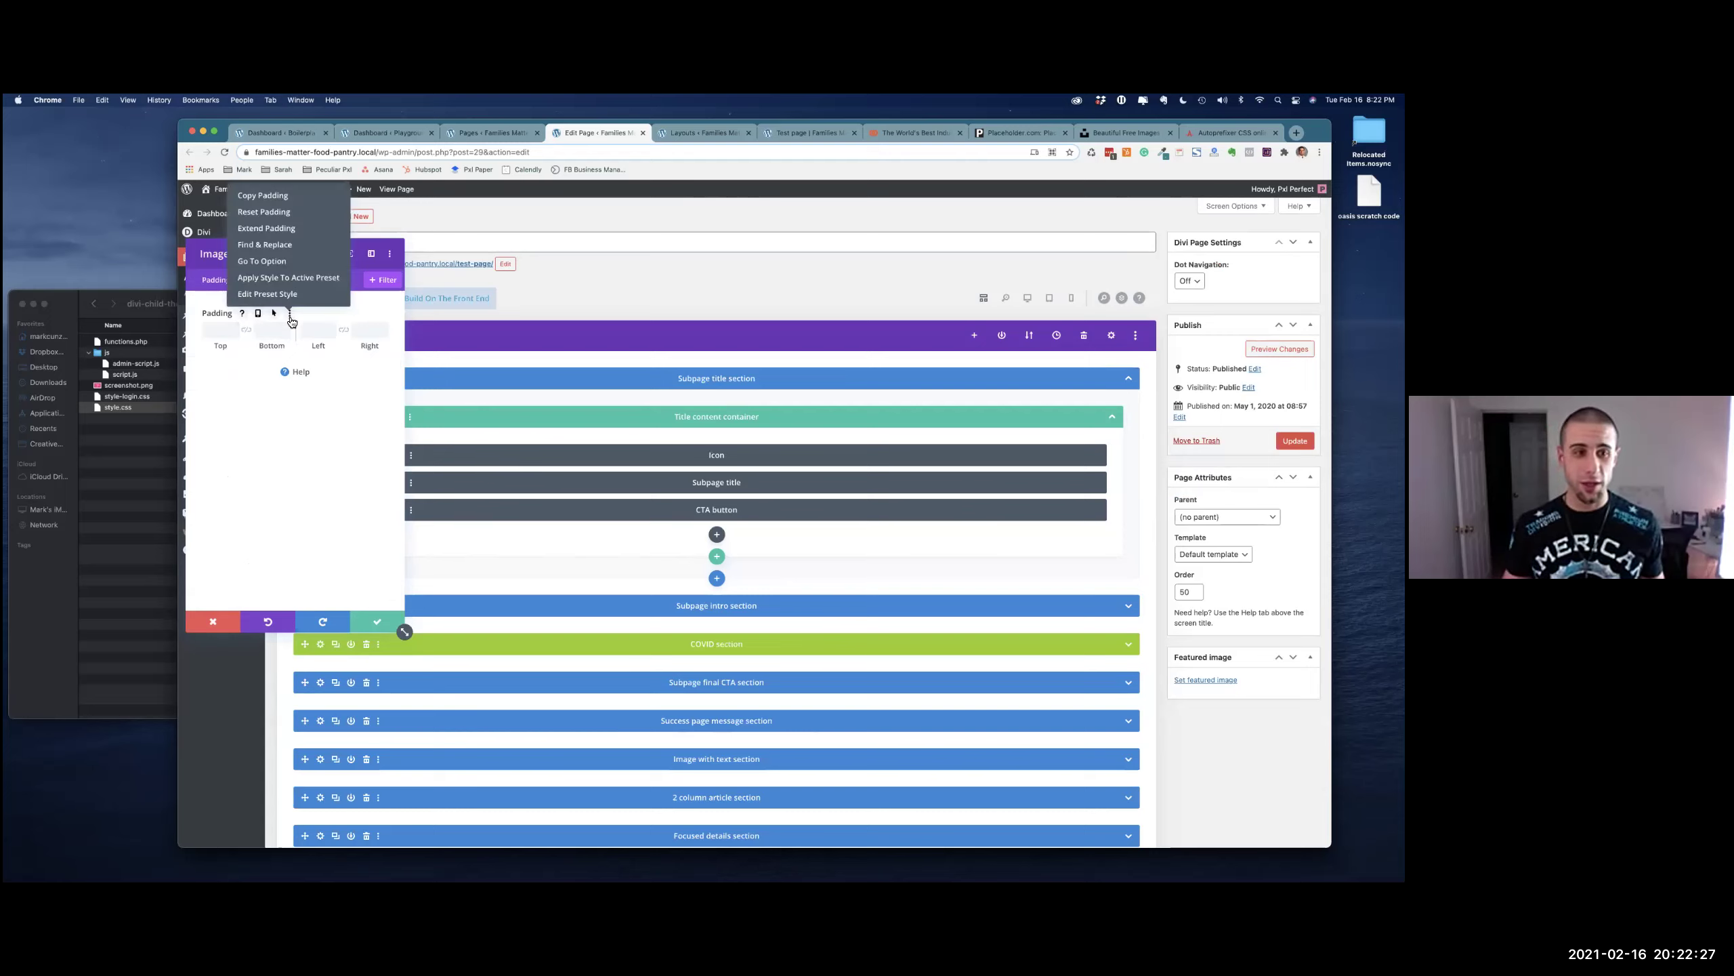
left_click(281, 266)
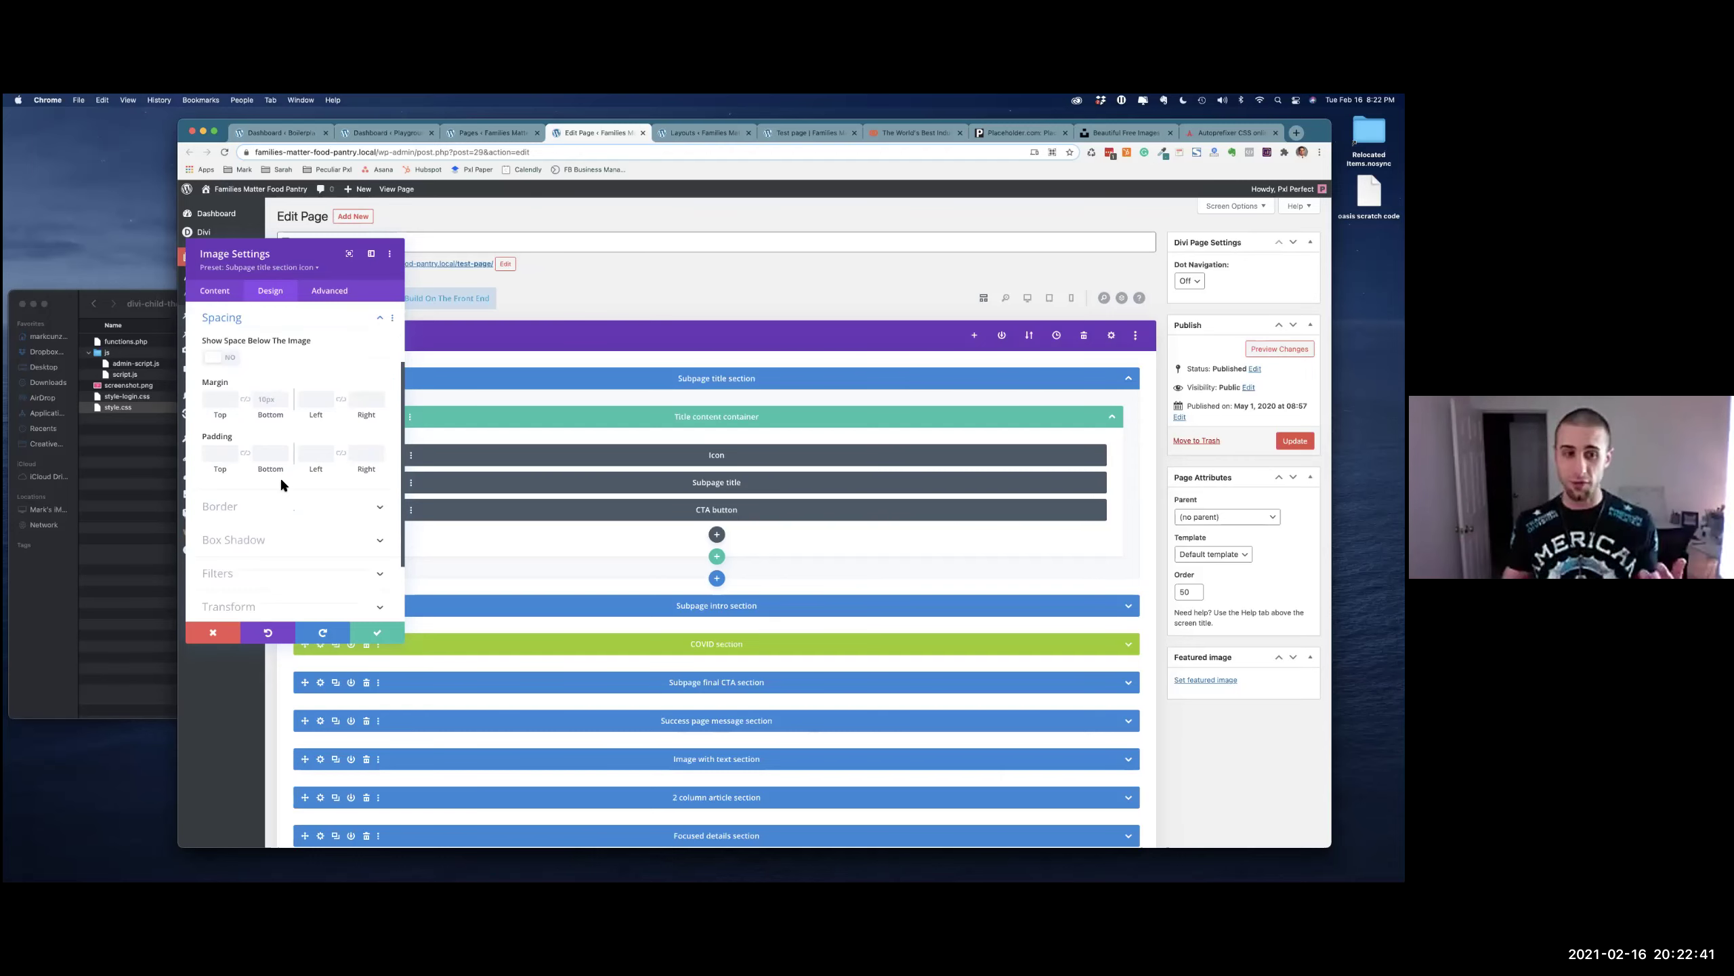
Close the image settings, switch to the presentation and advance to the "Modified Styles Filter" slide
key("Escape")
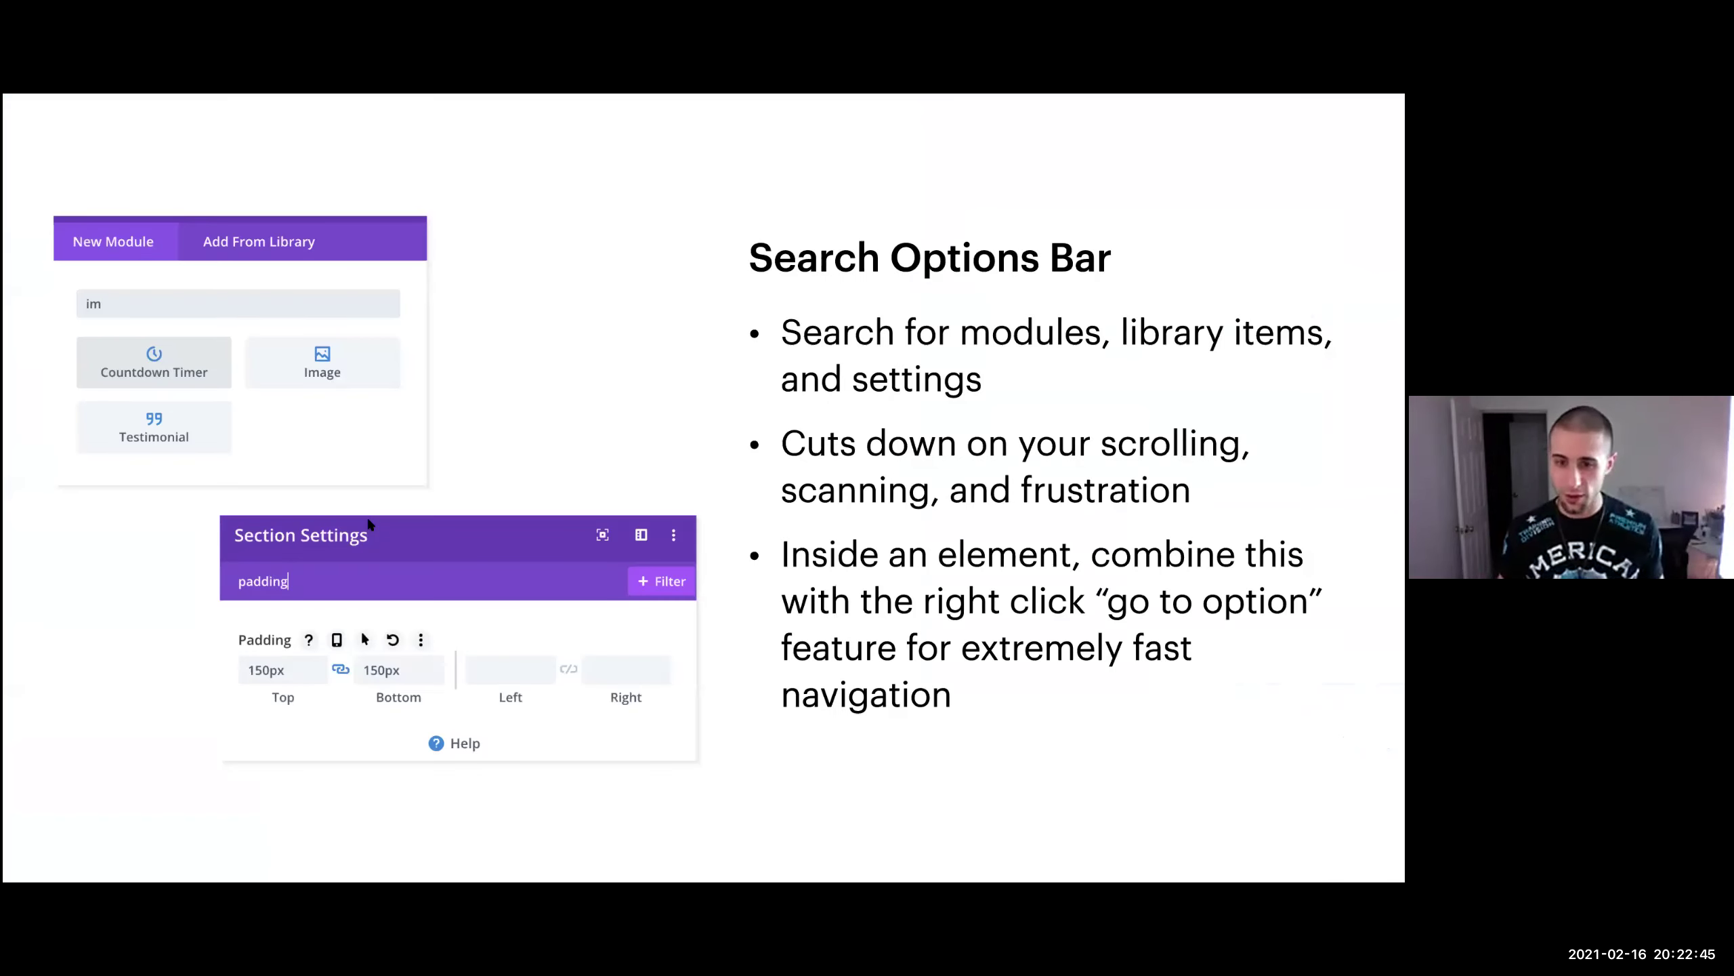
left_click(1058, 651)
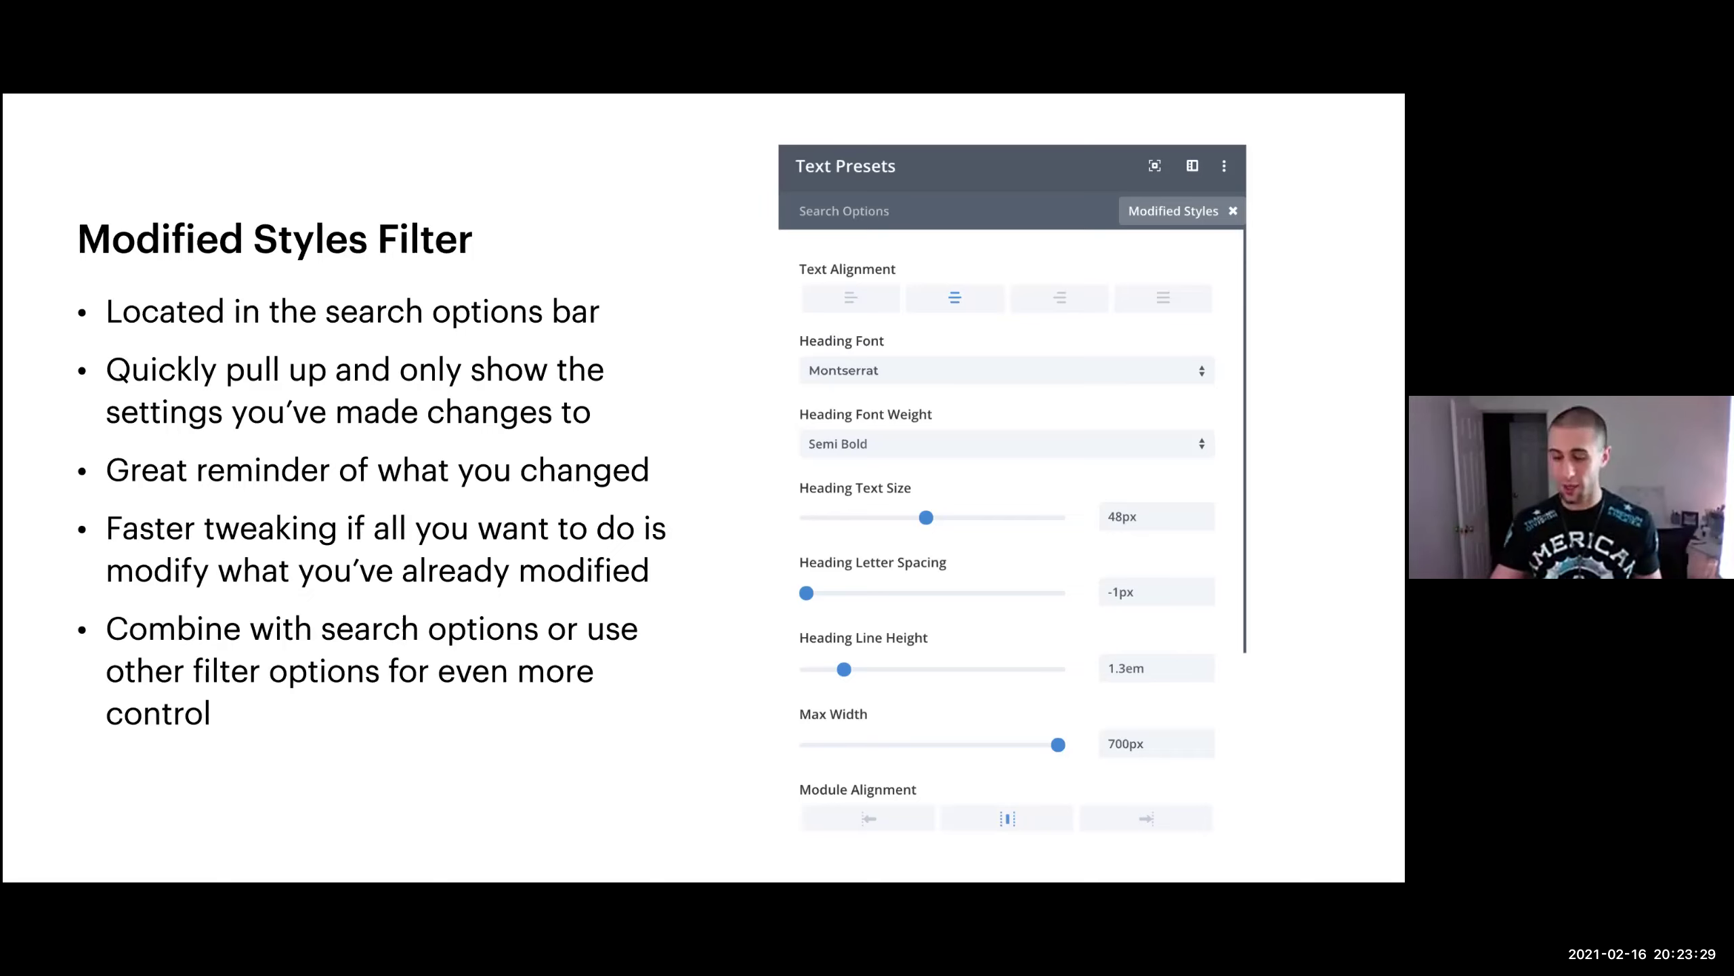
Back in Chrome's page editor, filter the Icon module's settings by Modified Styles and close the settings
key("Escape")
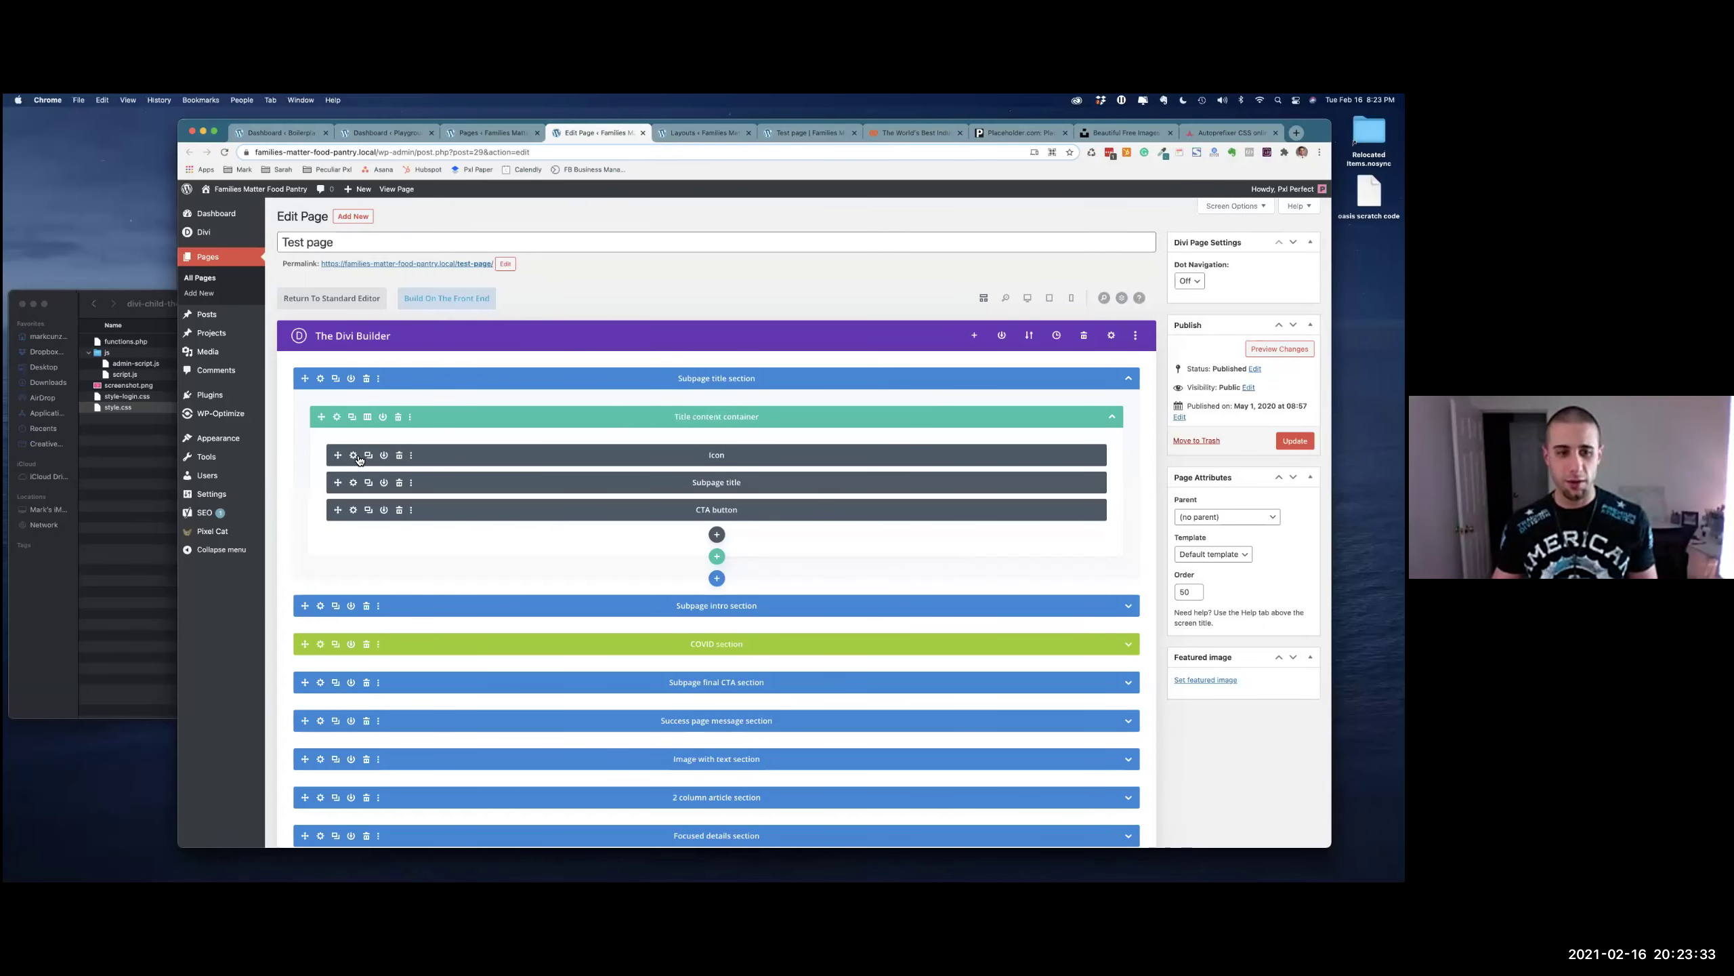
left_click(354, 456)
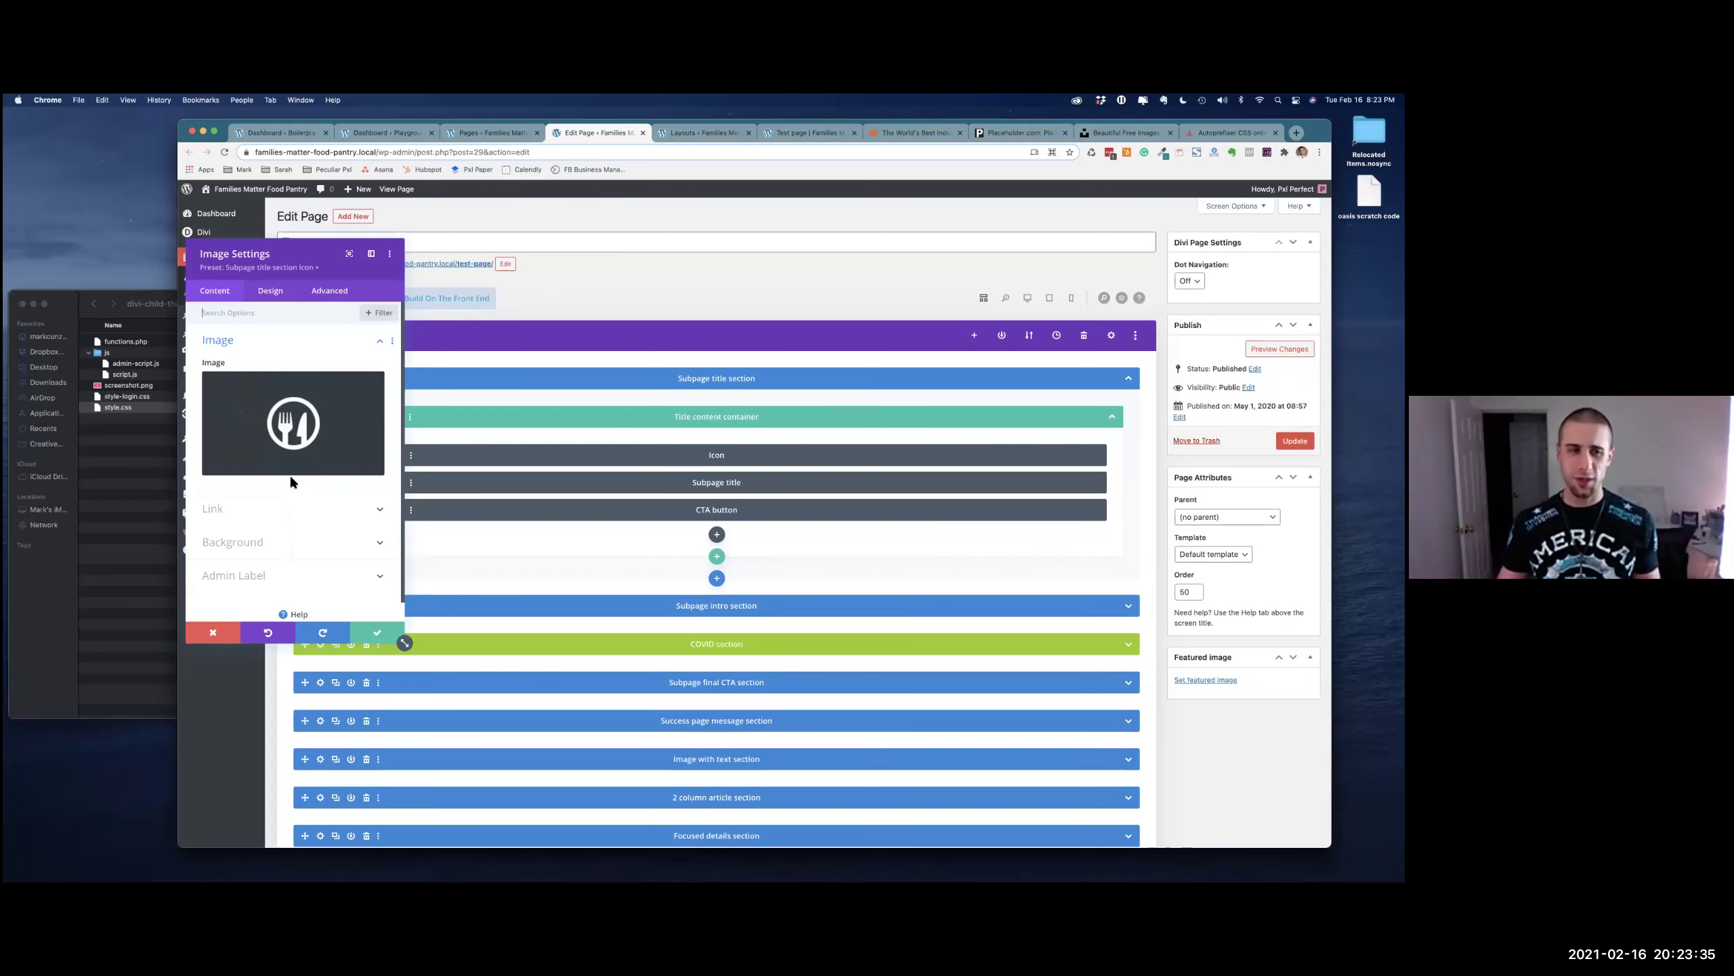
left_click(374, 313)
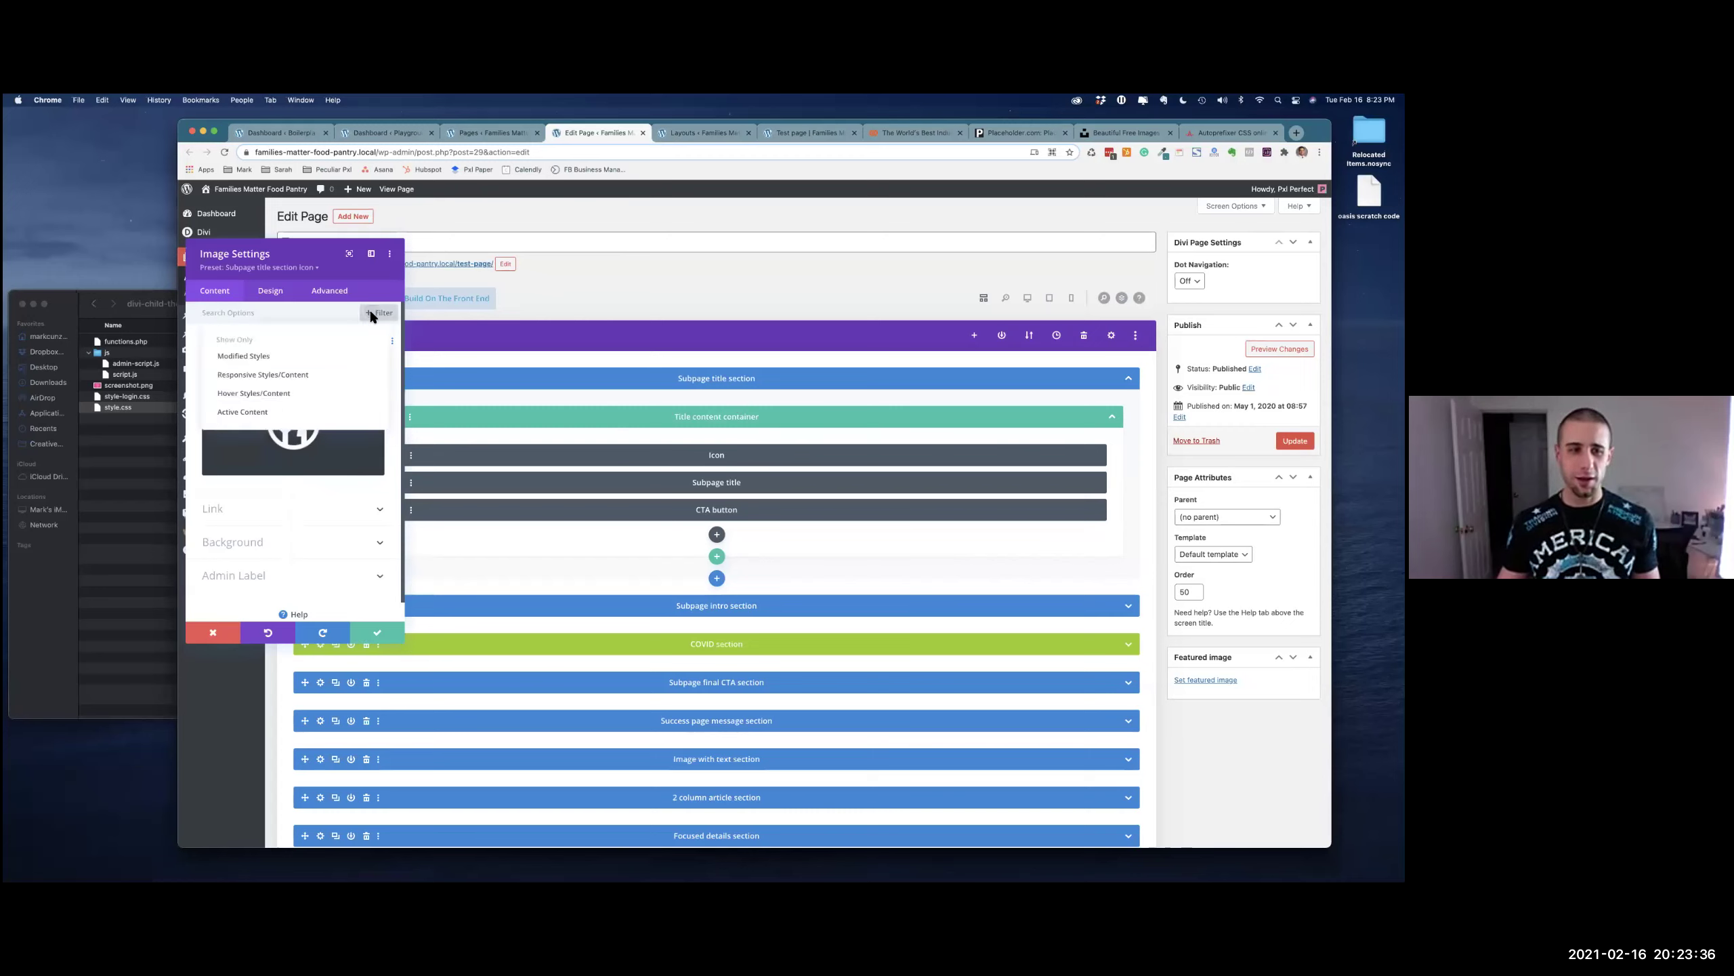
left_click(268, 359)
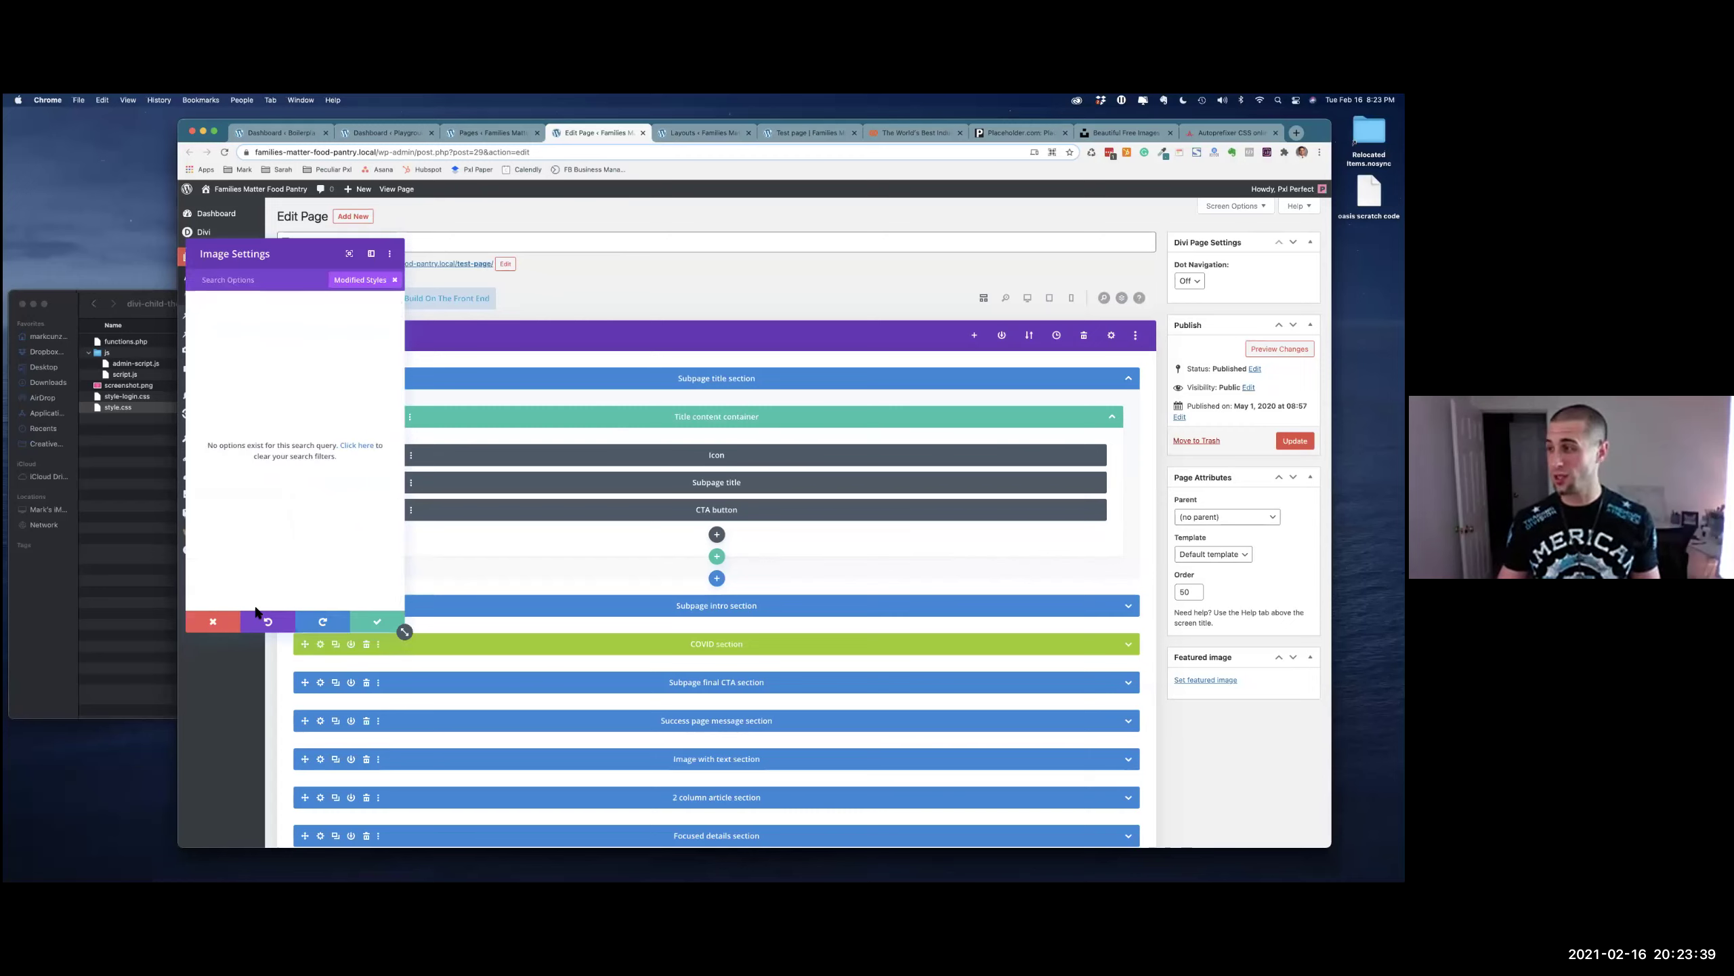
key("Escape")
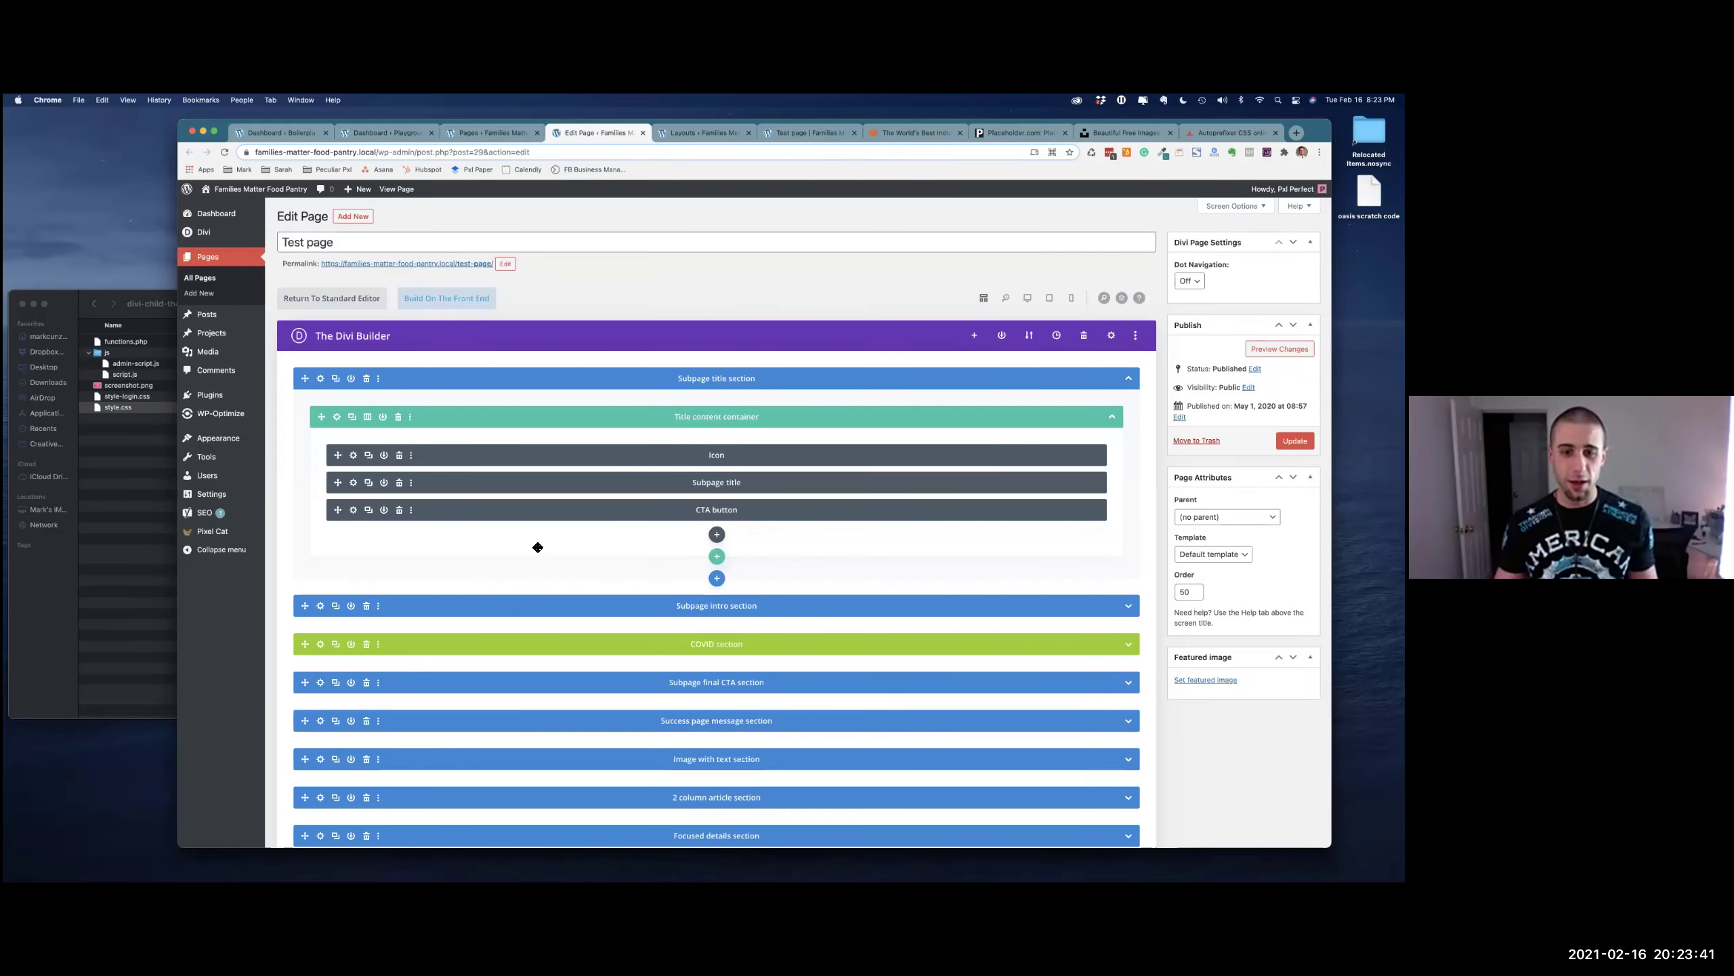
Open the Pages list of the Playground Divi site from its own dashboard
scroll(540, 542, "down", 4)
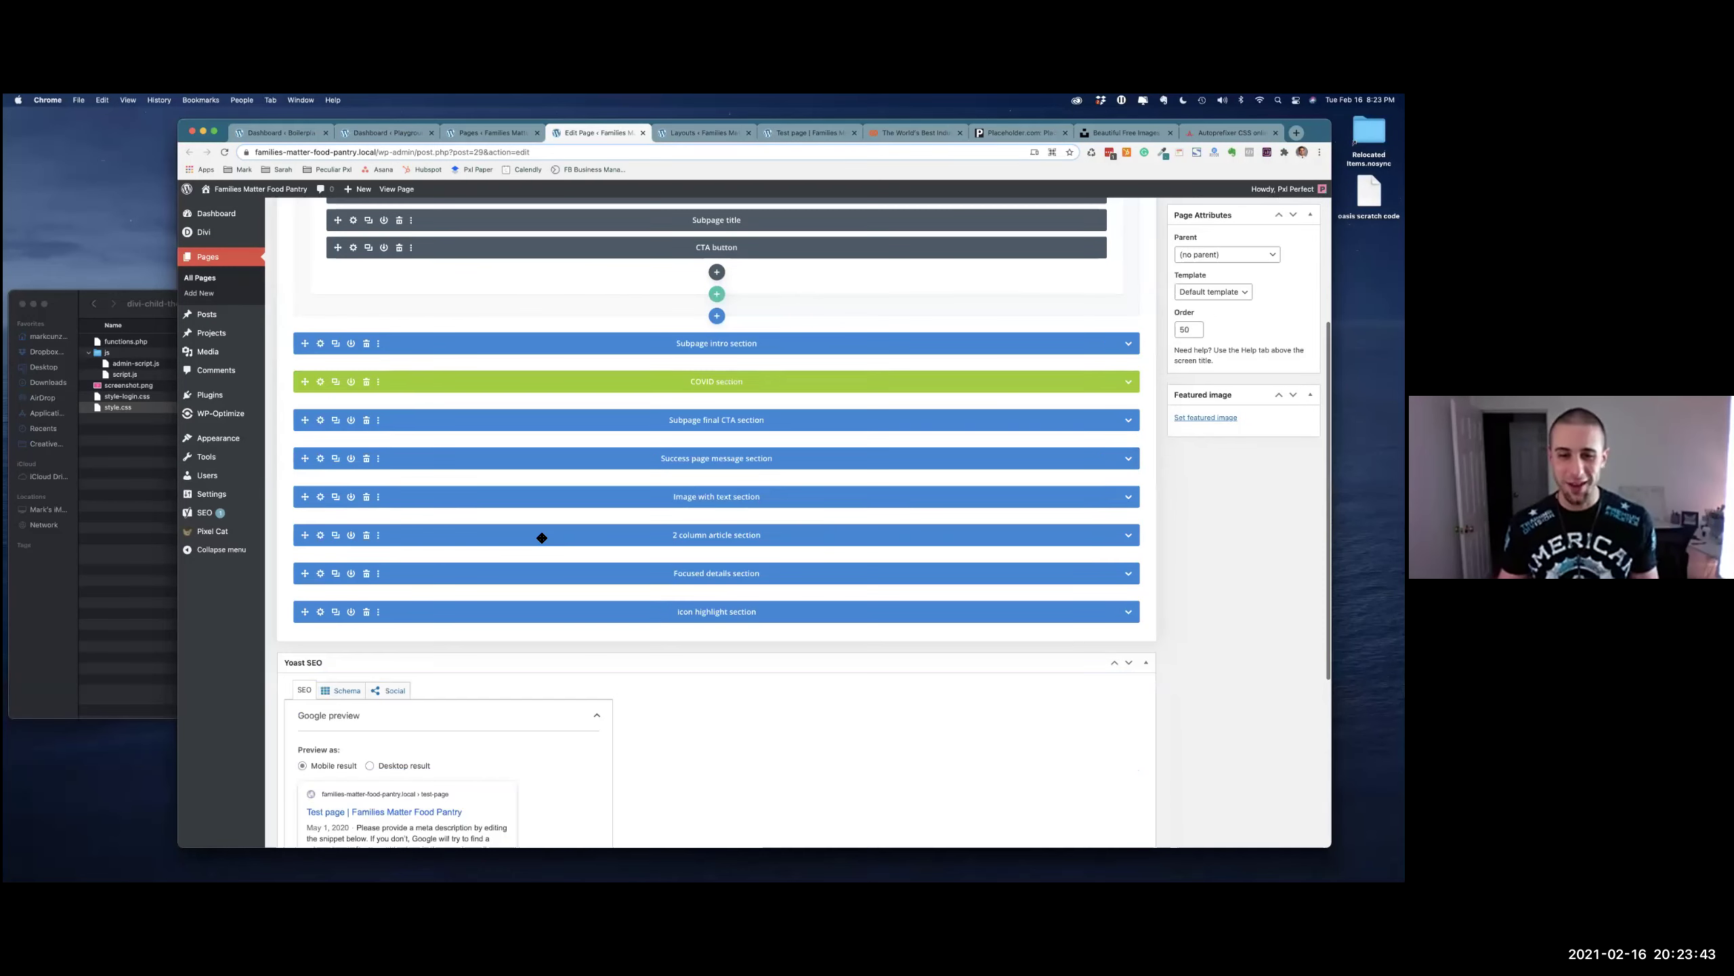
scroll(542, 542, "up", 4)
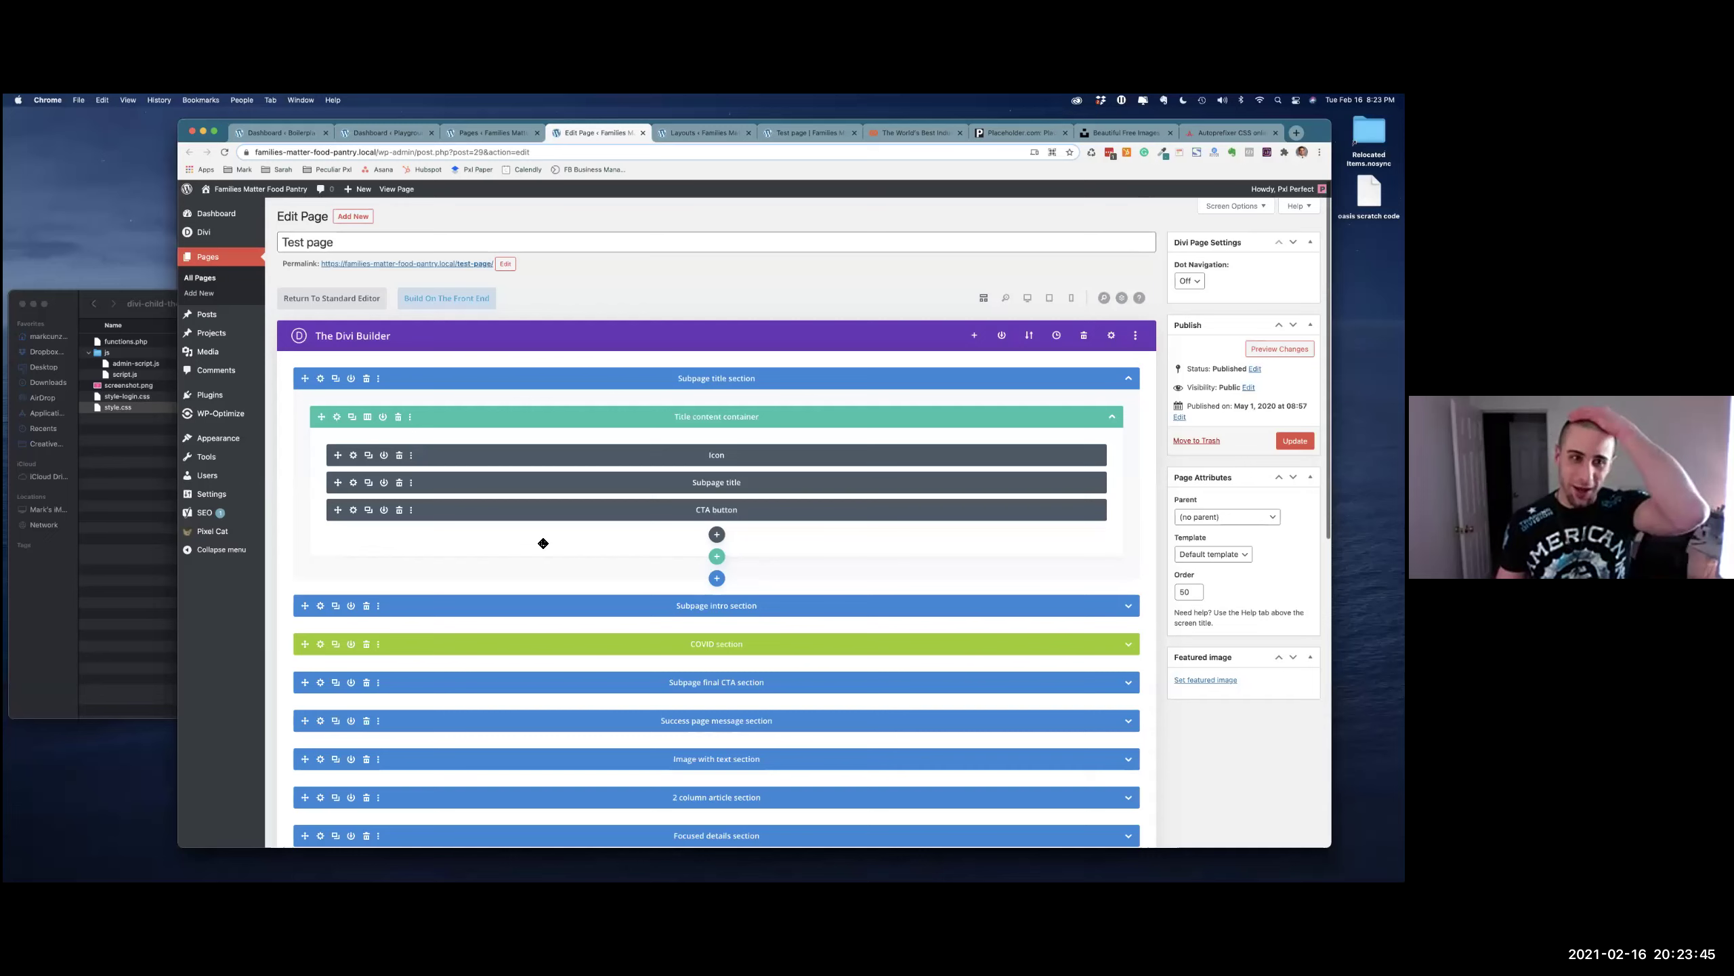
left_click(483, 132)
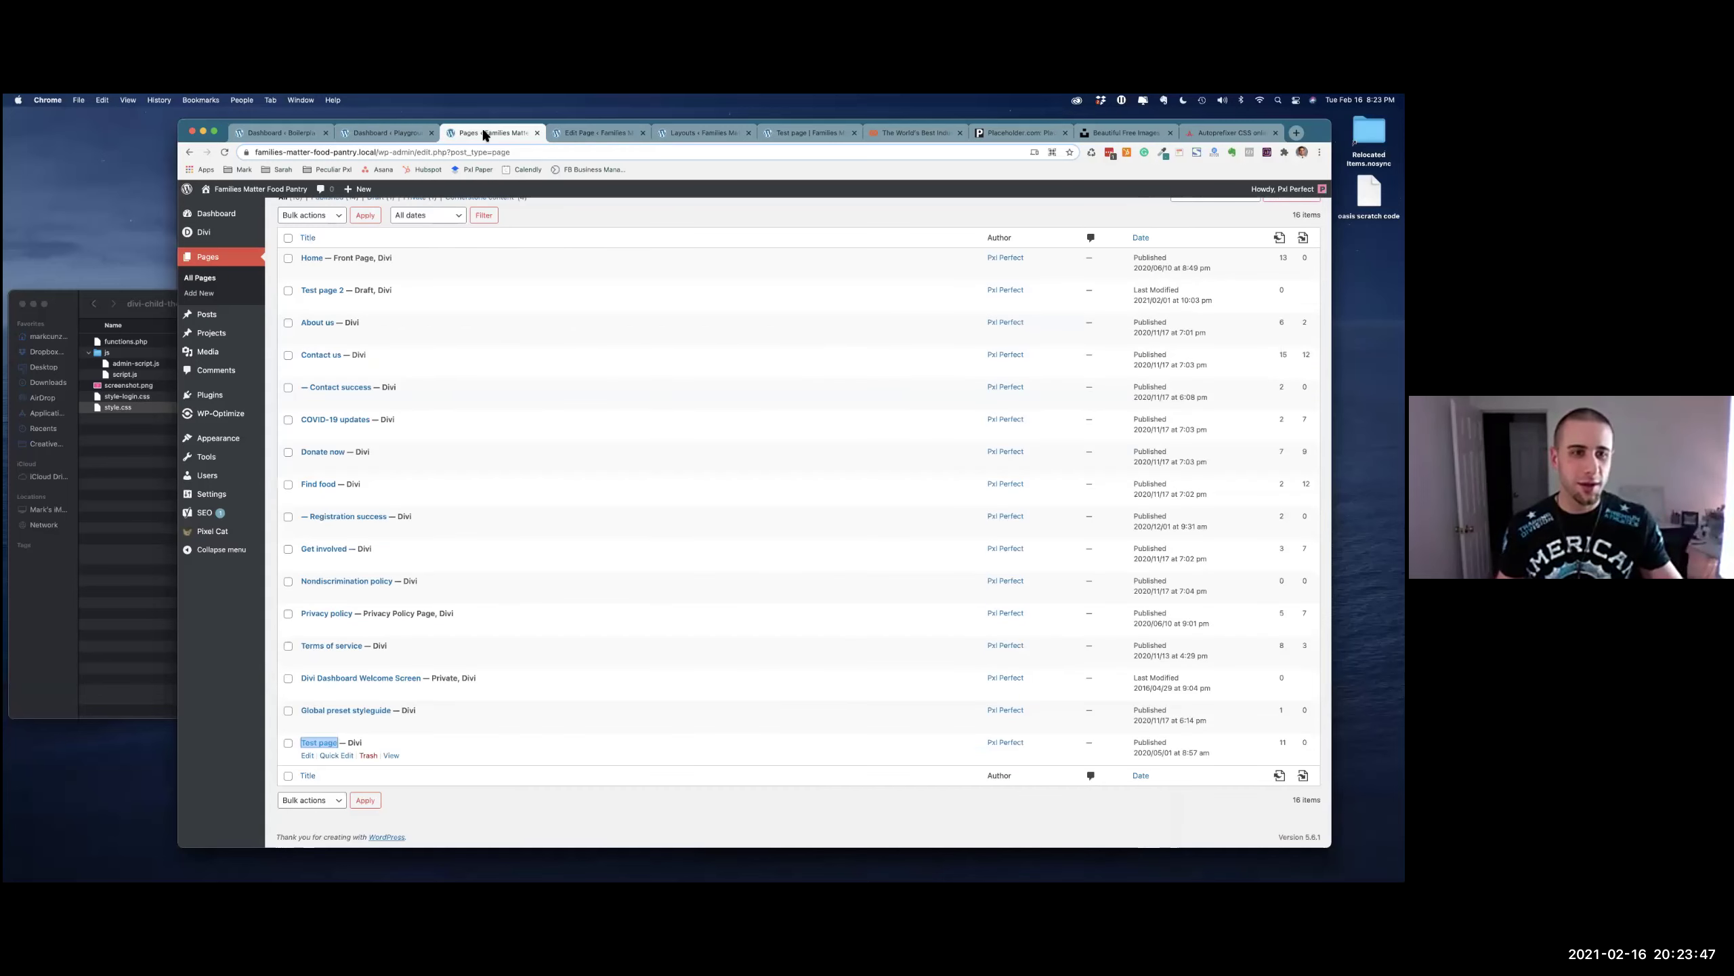
left_click(369, 132)
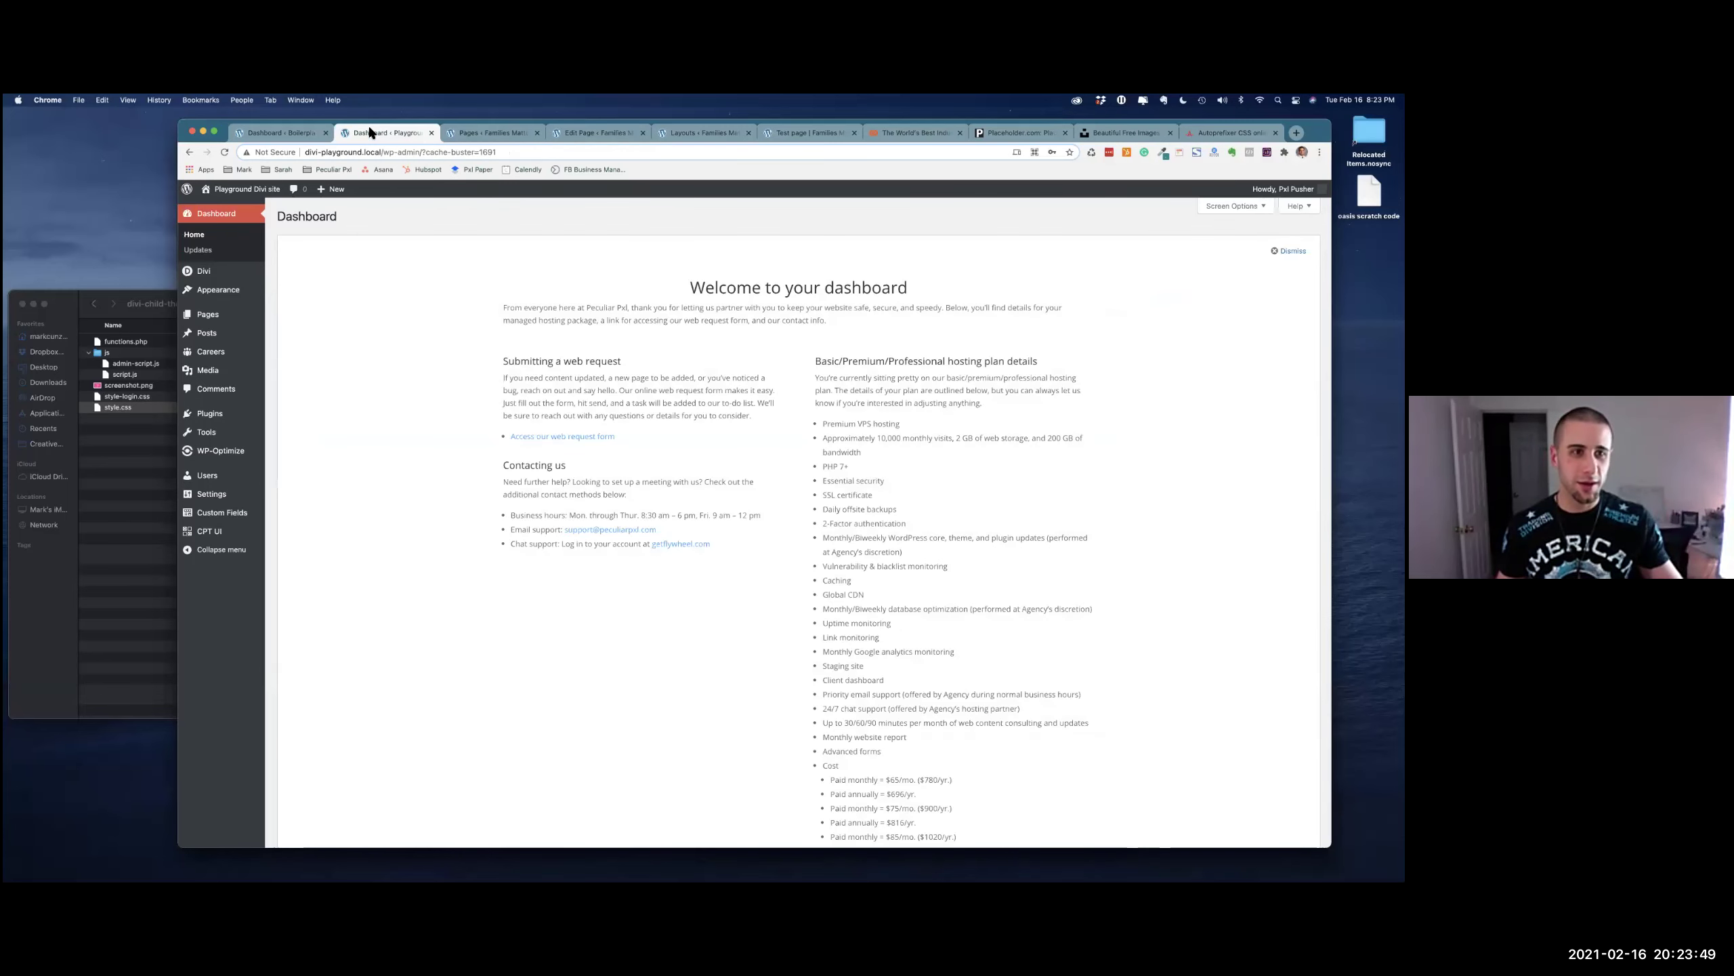
left_click(203, 315)
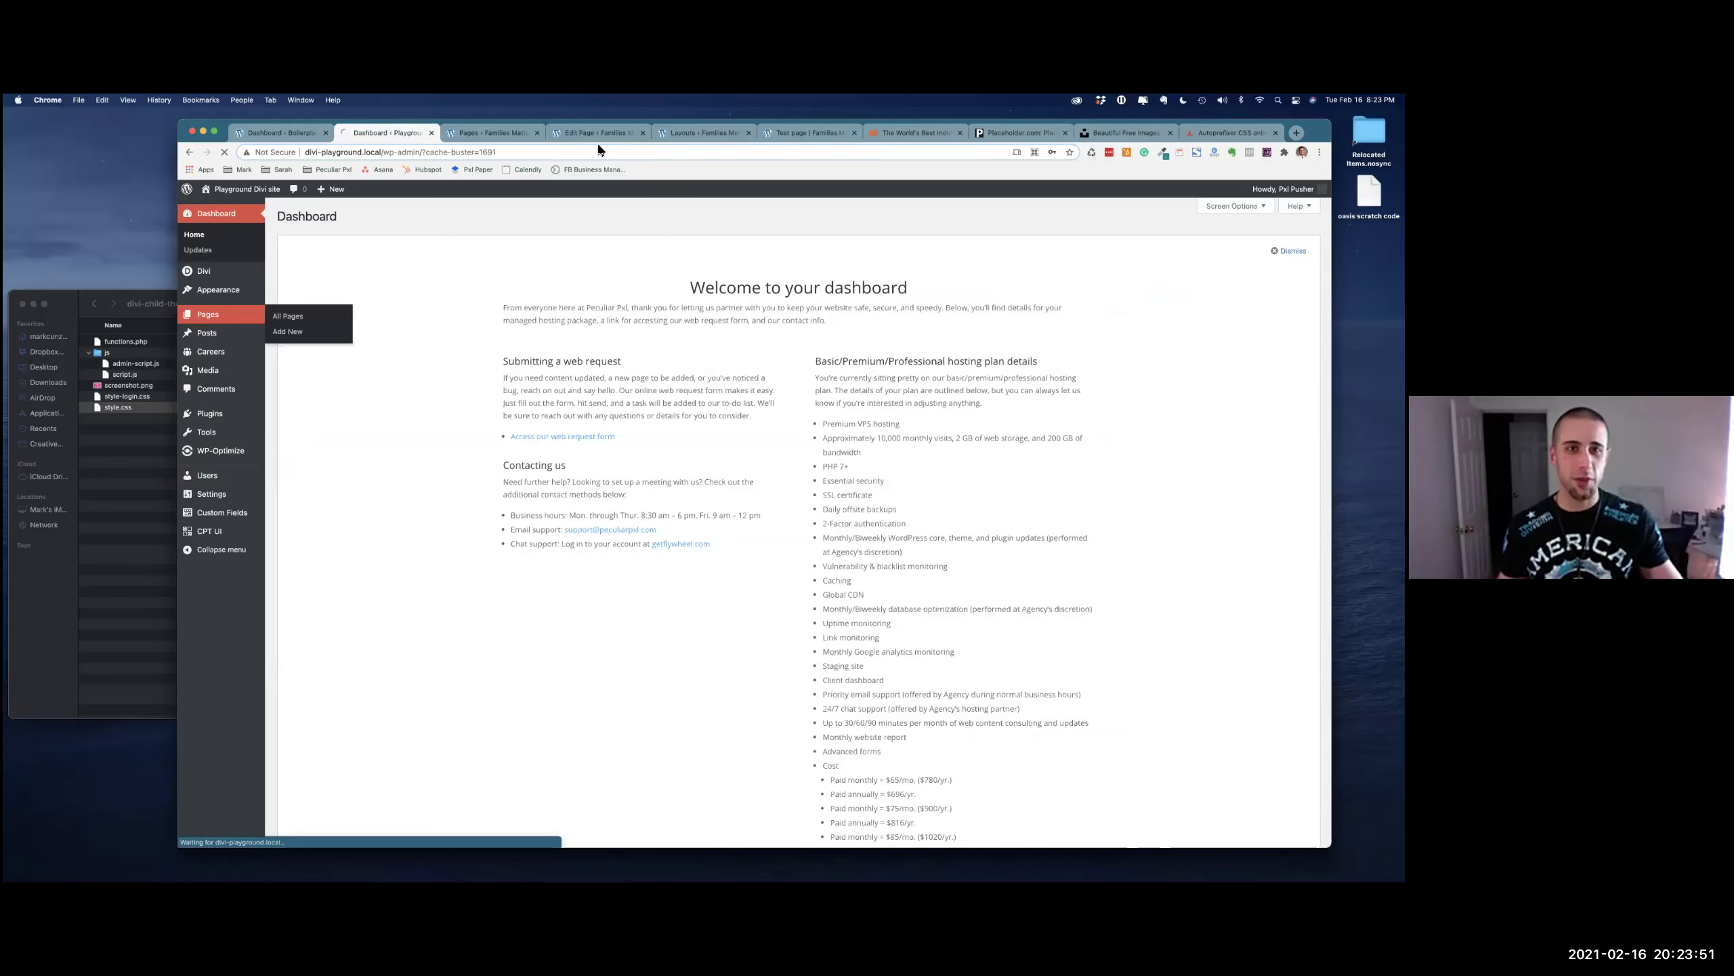
Close the Families Matter test page editor, confirm leaving it, and return to the Playground site's Pages list
left_click(600, 132)
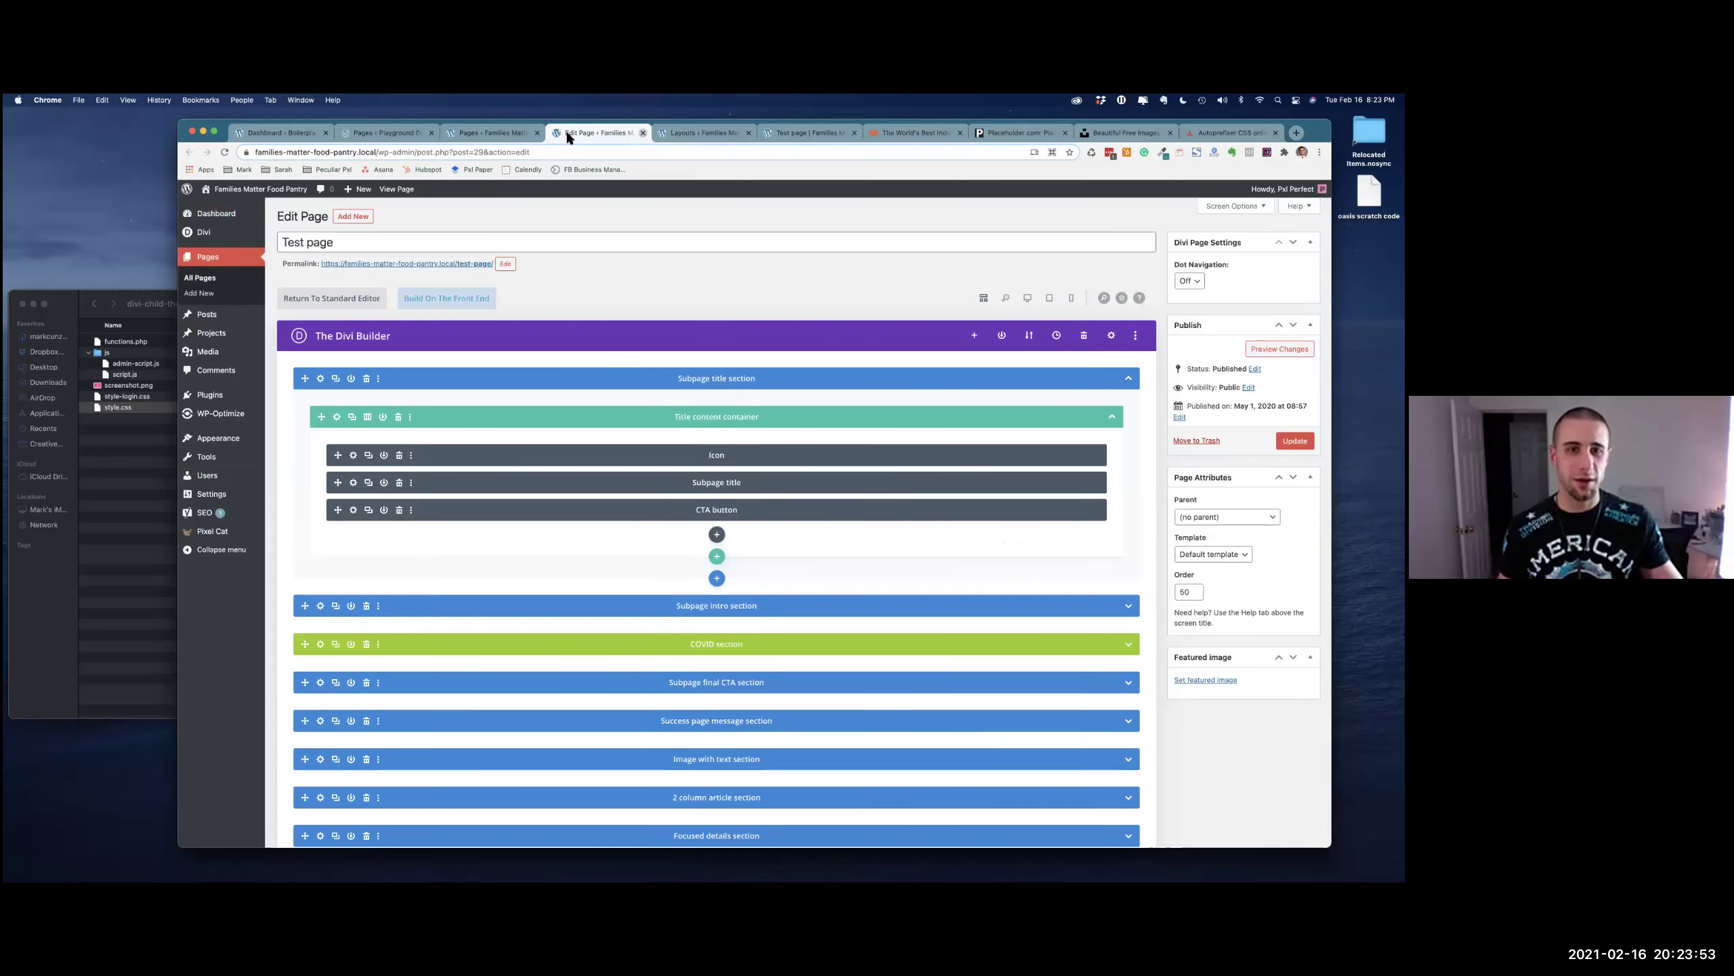
left_click(643, 133)
key("Return")
left_click(407, 133)
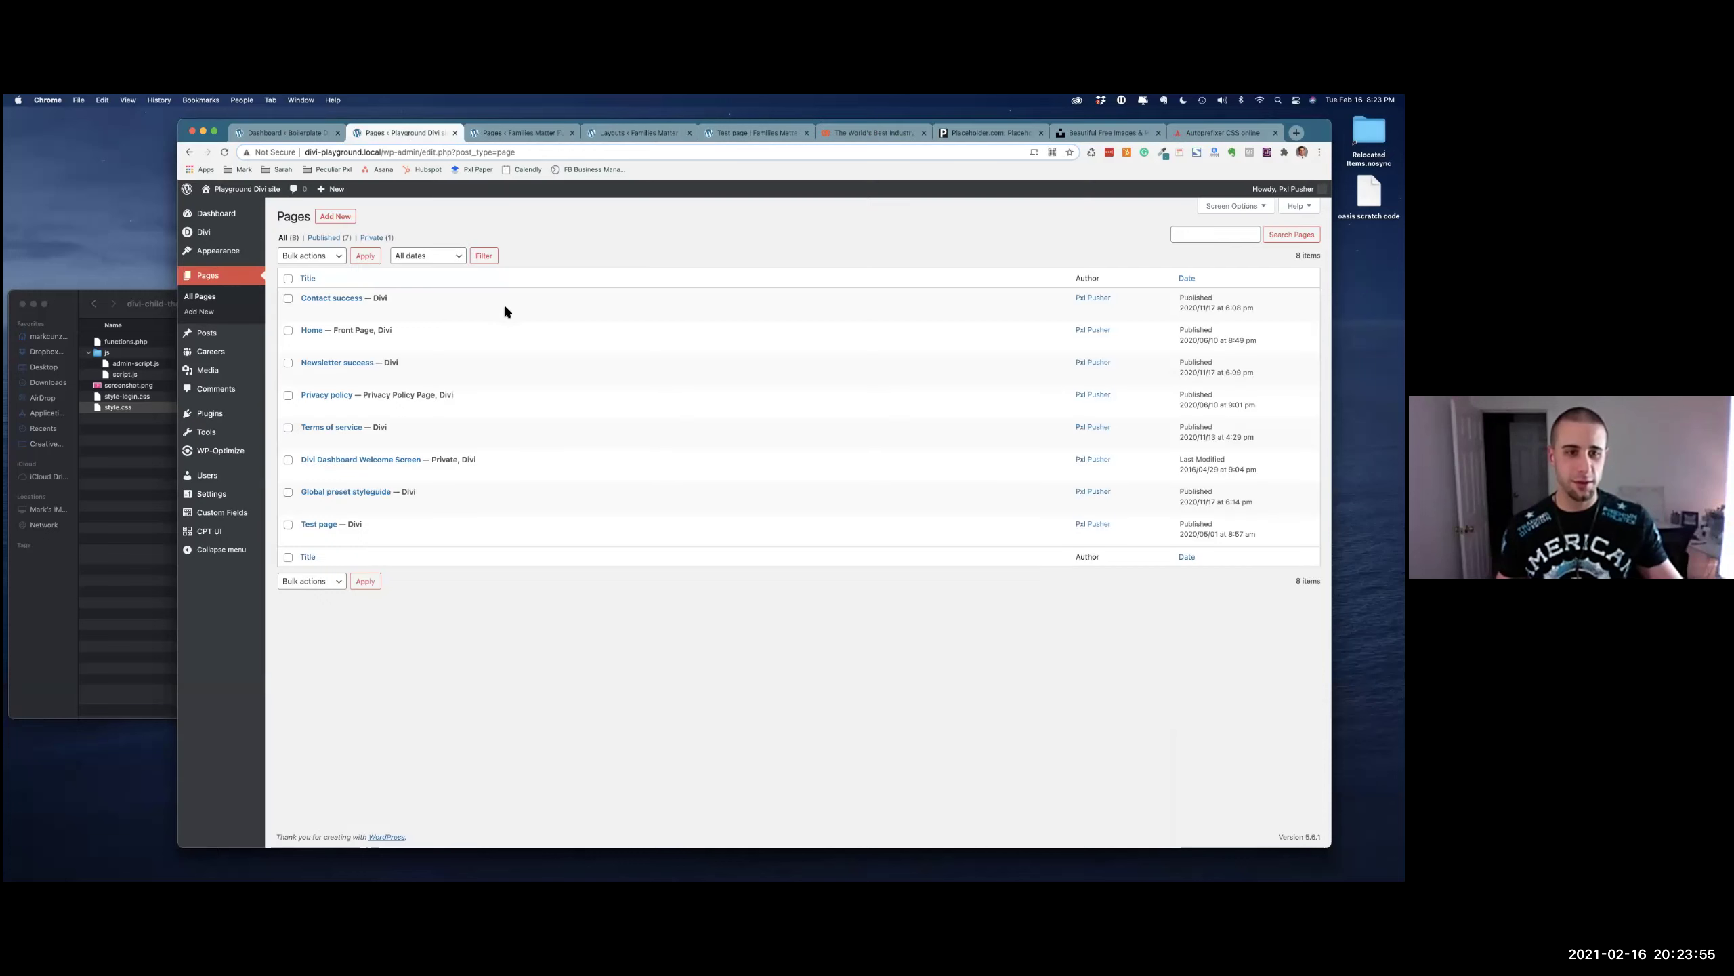
Open the Playground site's Test page for editing in a new browser tab and switch to it
right_click(333, 530)
left_click(348, 538)
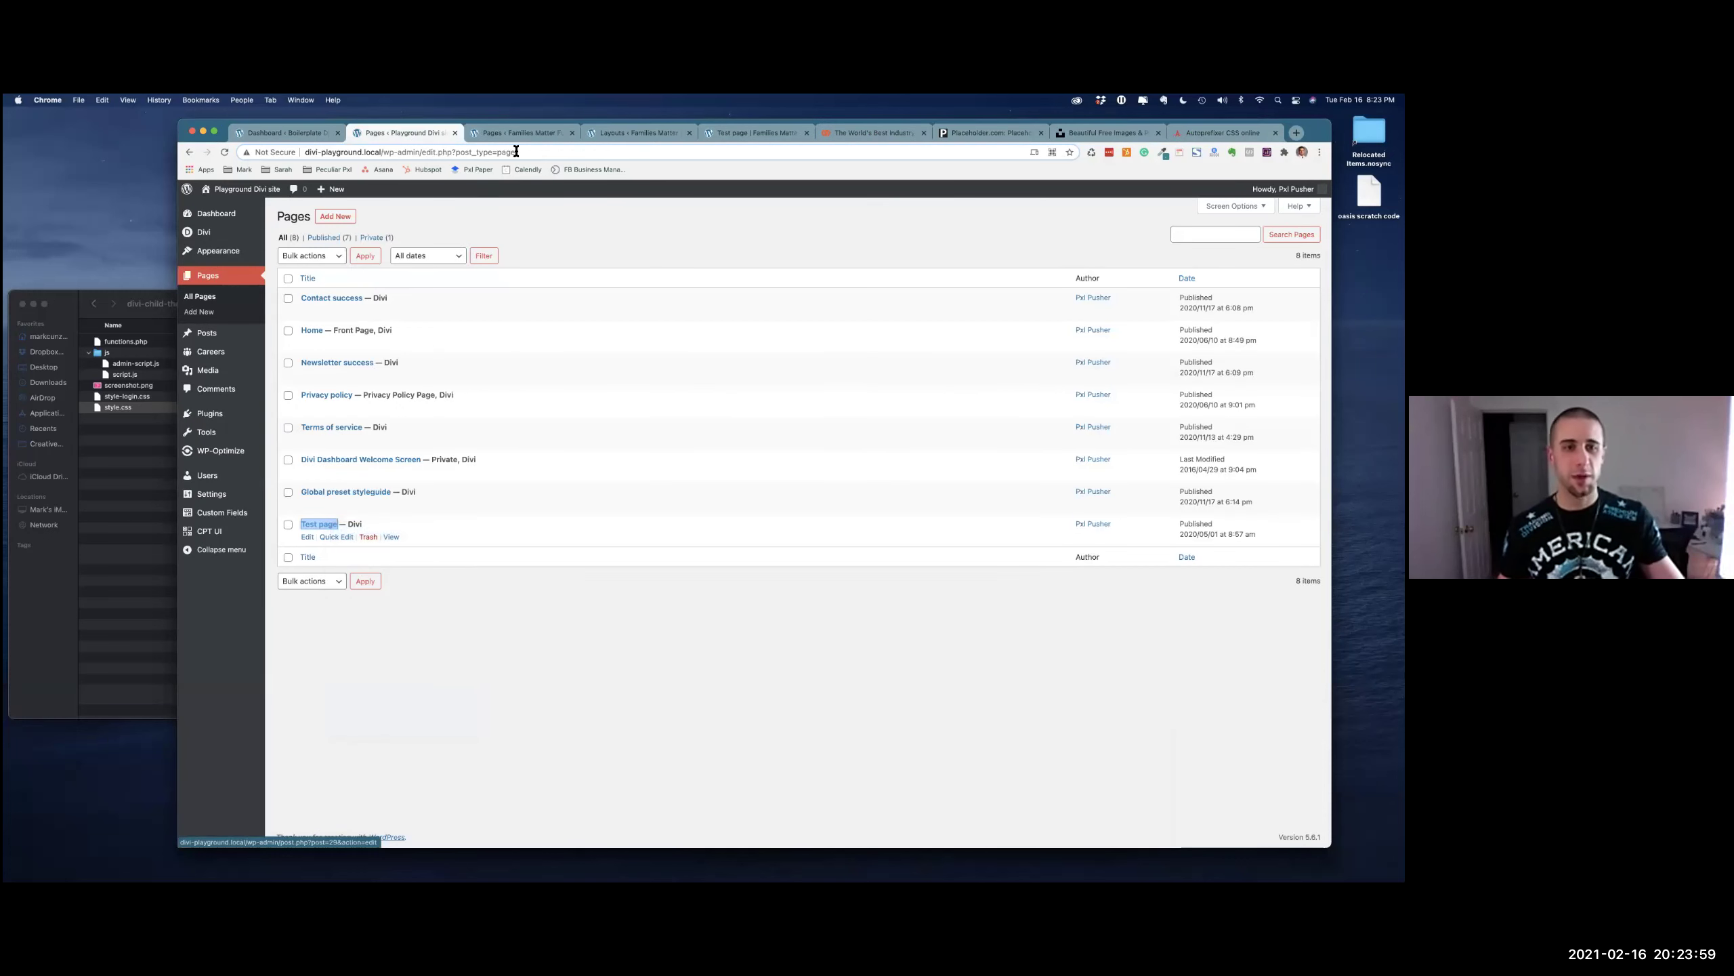
left_click(481, 133)
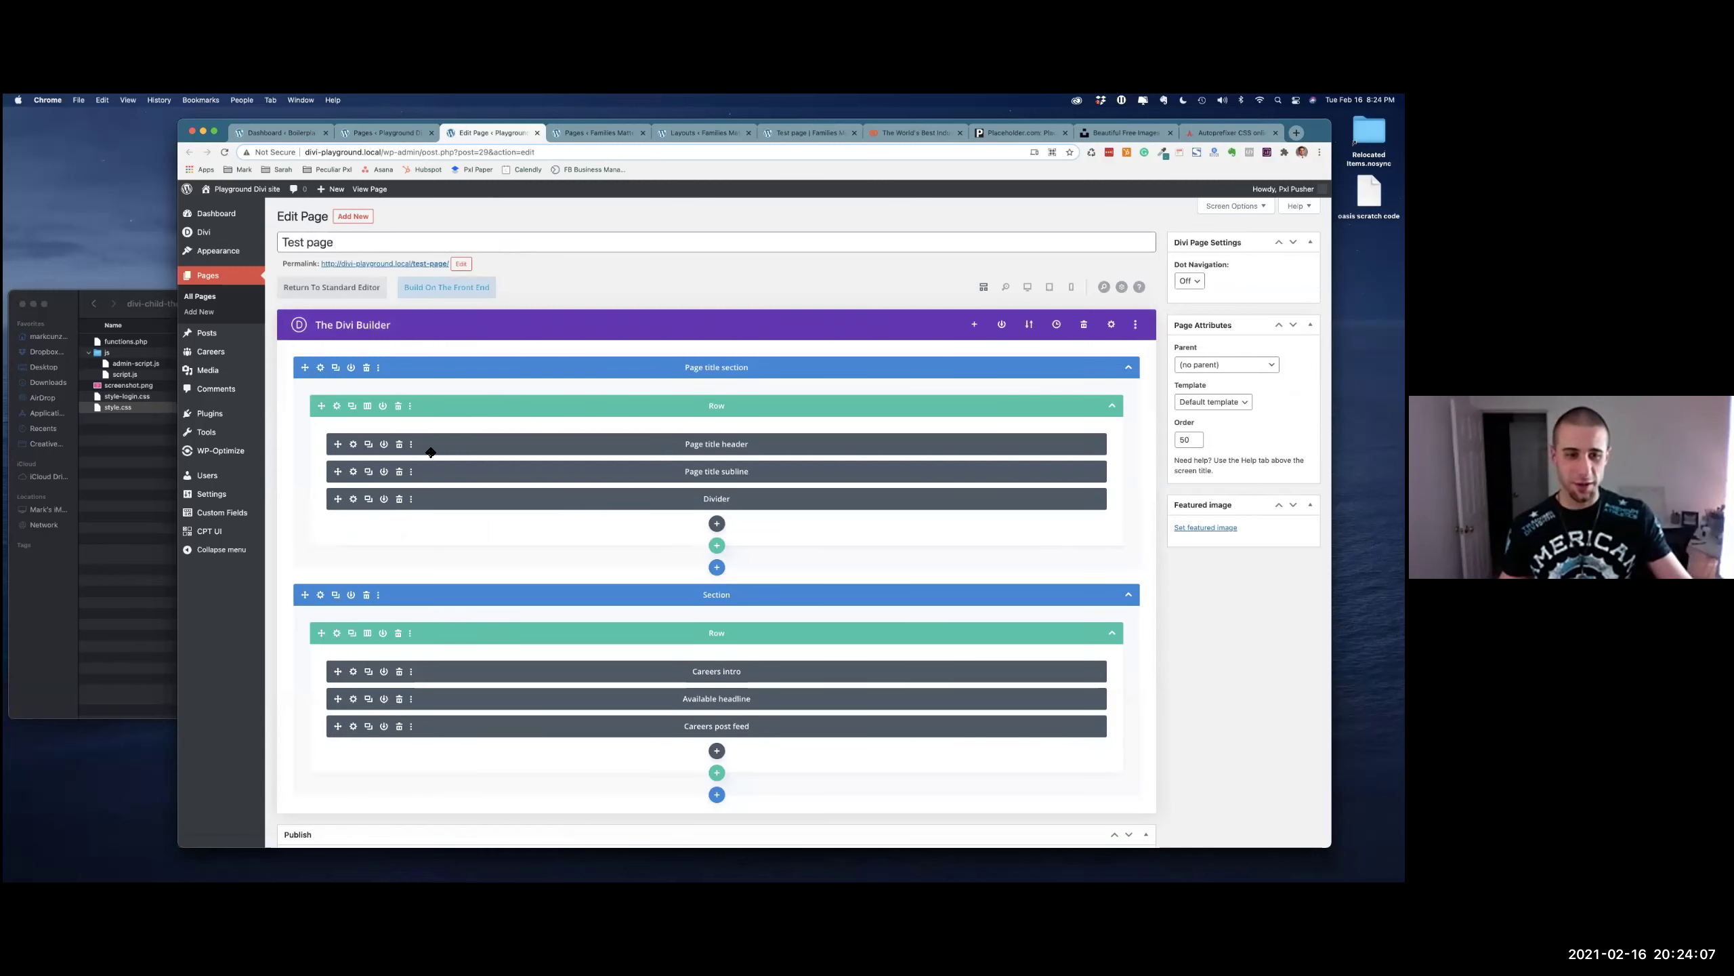
Open the Page title header module's settings and edit its "Career archive title" text preset
left_click(354, 445)
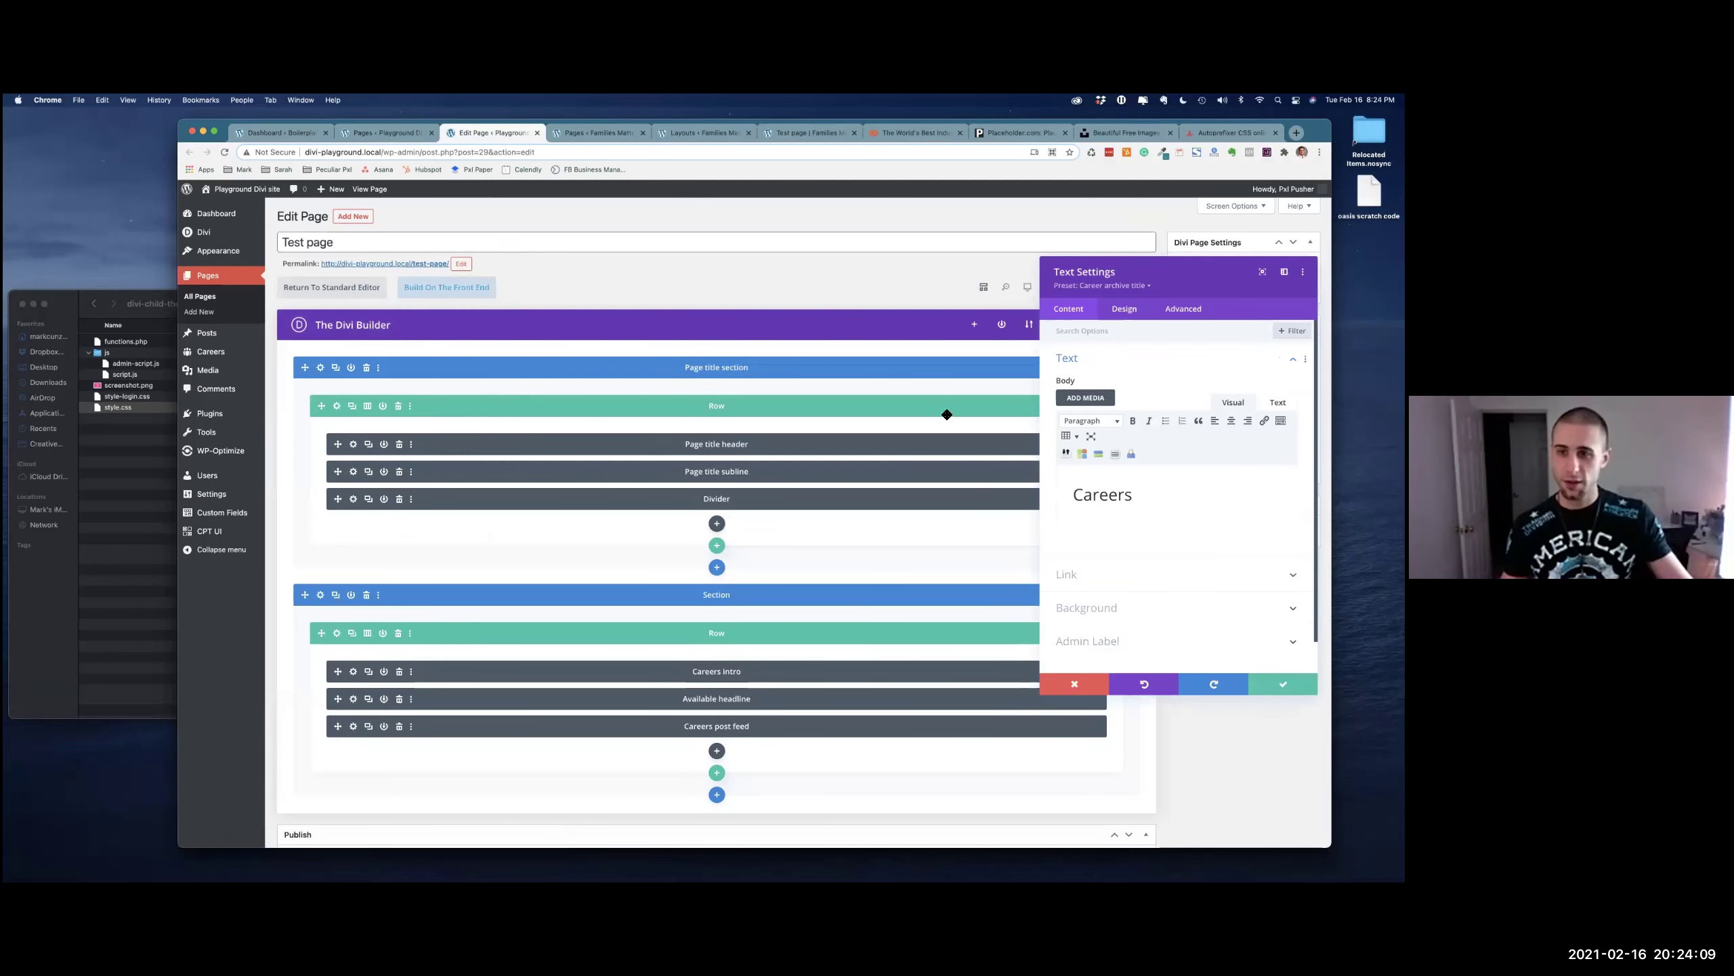
mouse_move(1116, 380)
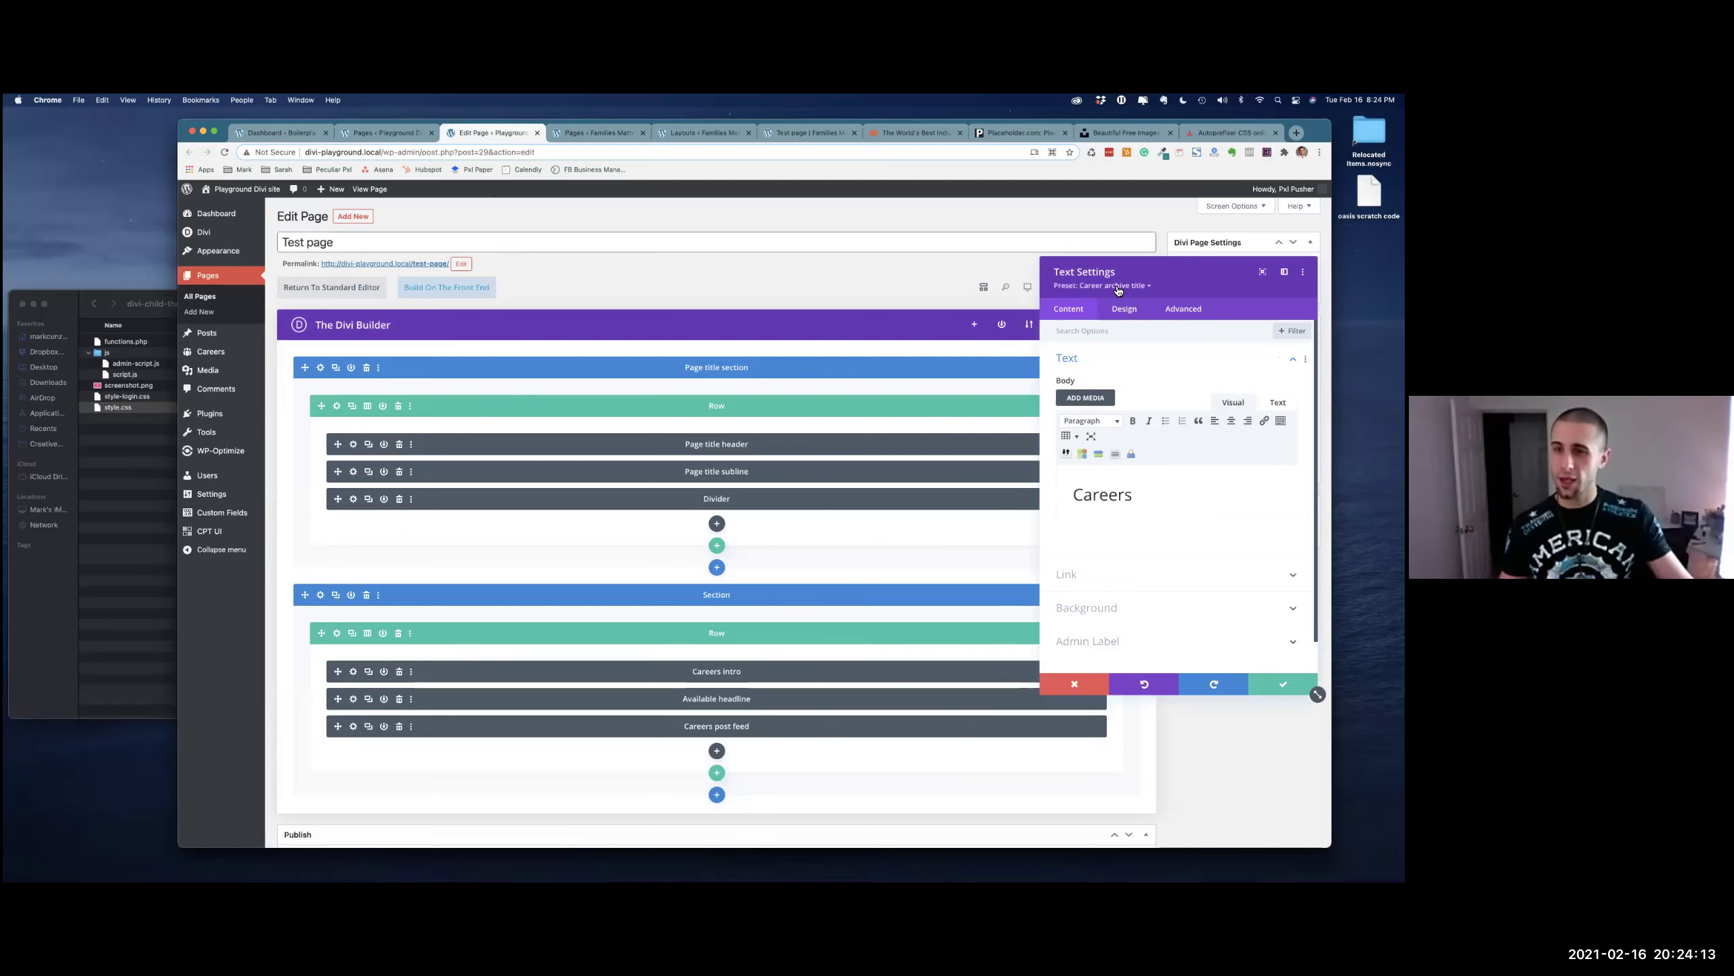
left_click(1118, 289)
mouse_move(1134, 447)
left_click(1207, 446)
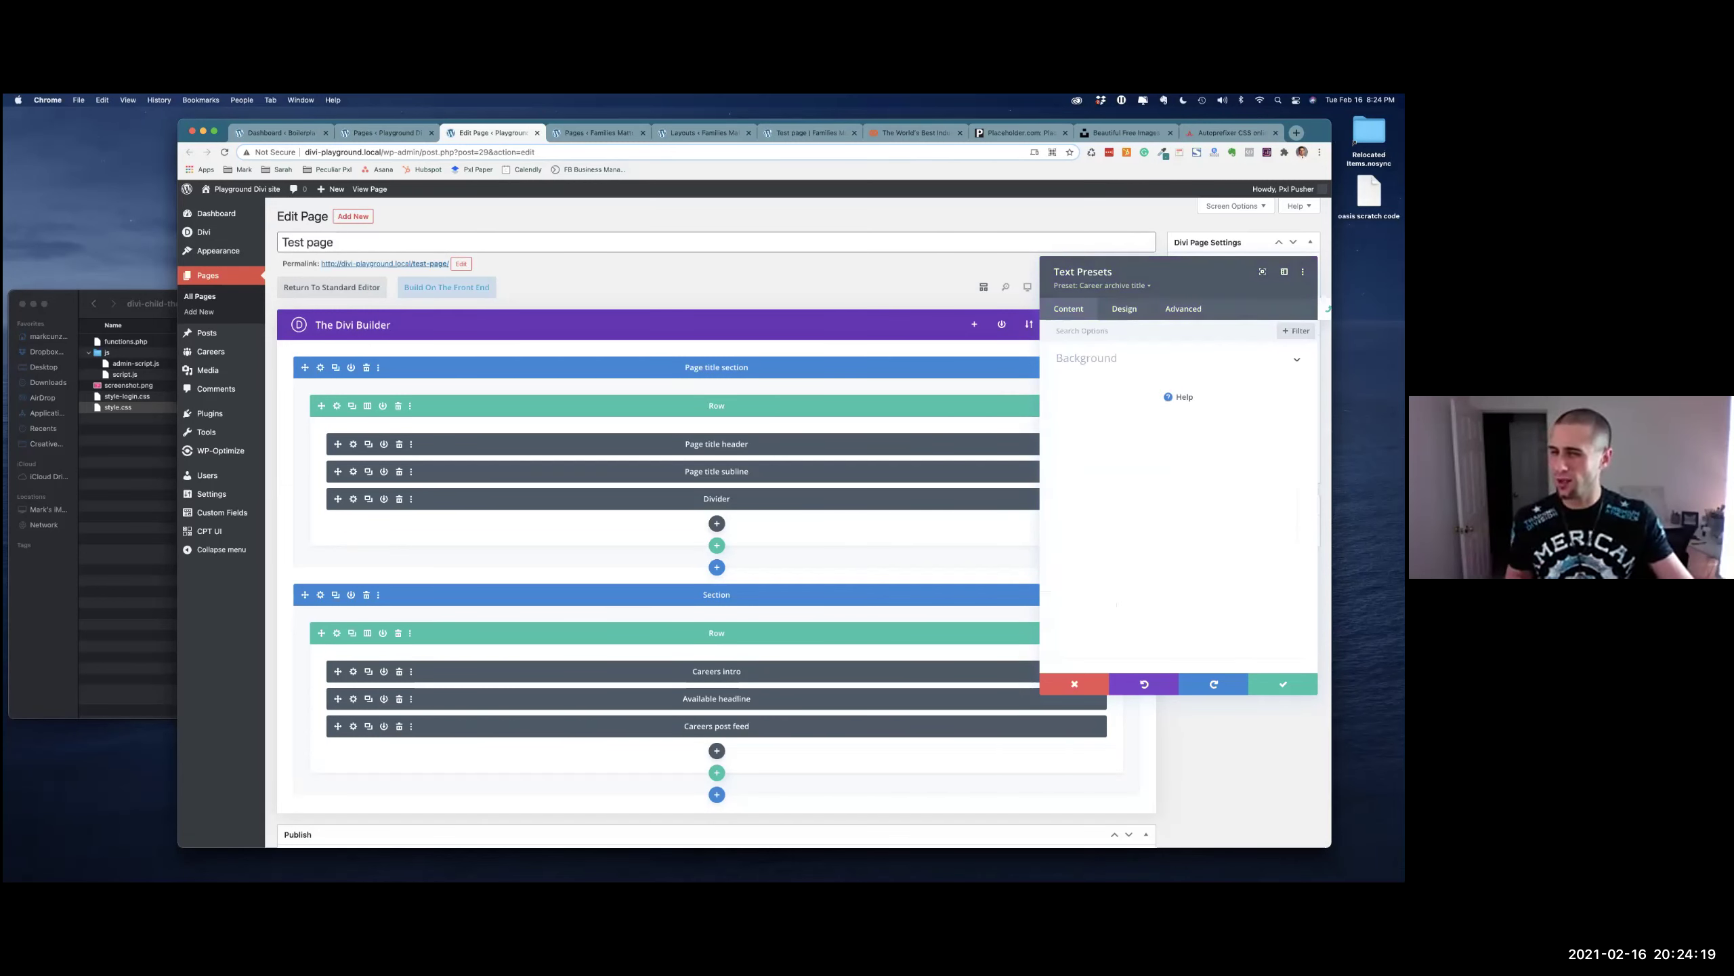
Look through the preset's Design options, checking the Text group's alignment and color and the Spacing group's margin and padding
left_click(1125, 311)
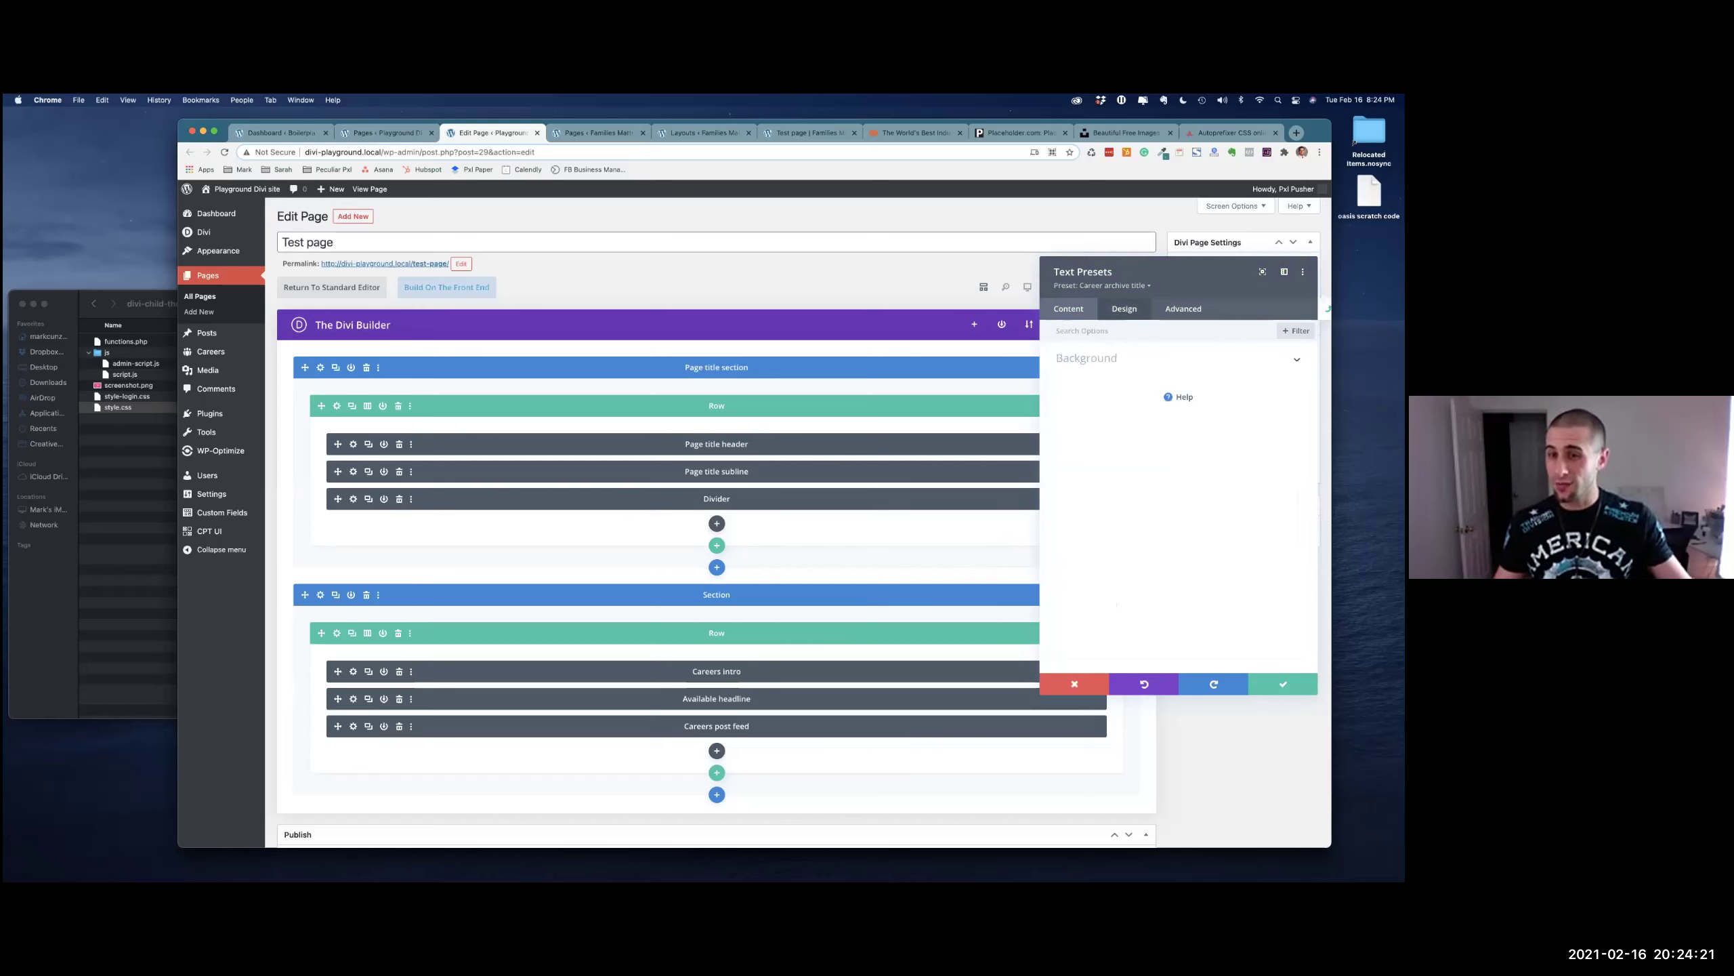
left_click(1115, 367)
scroll(1178, 479, "up", 5)
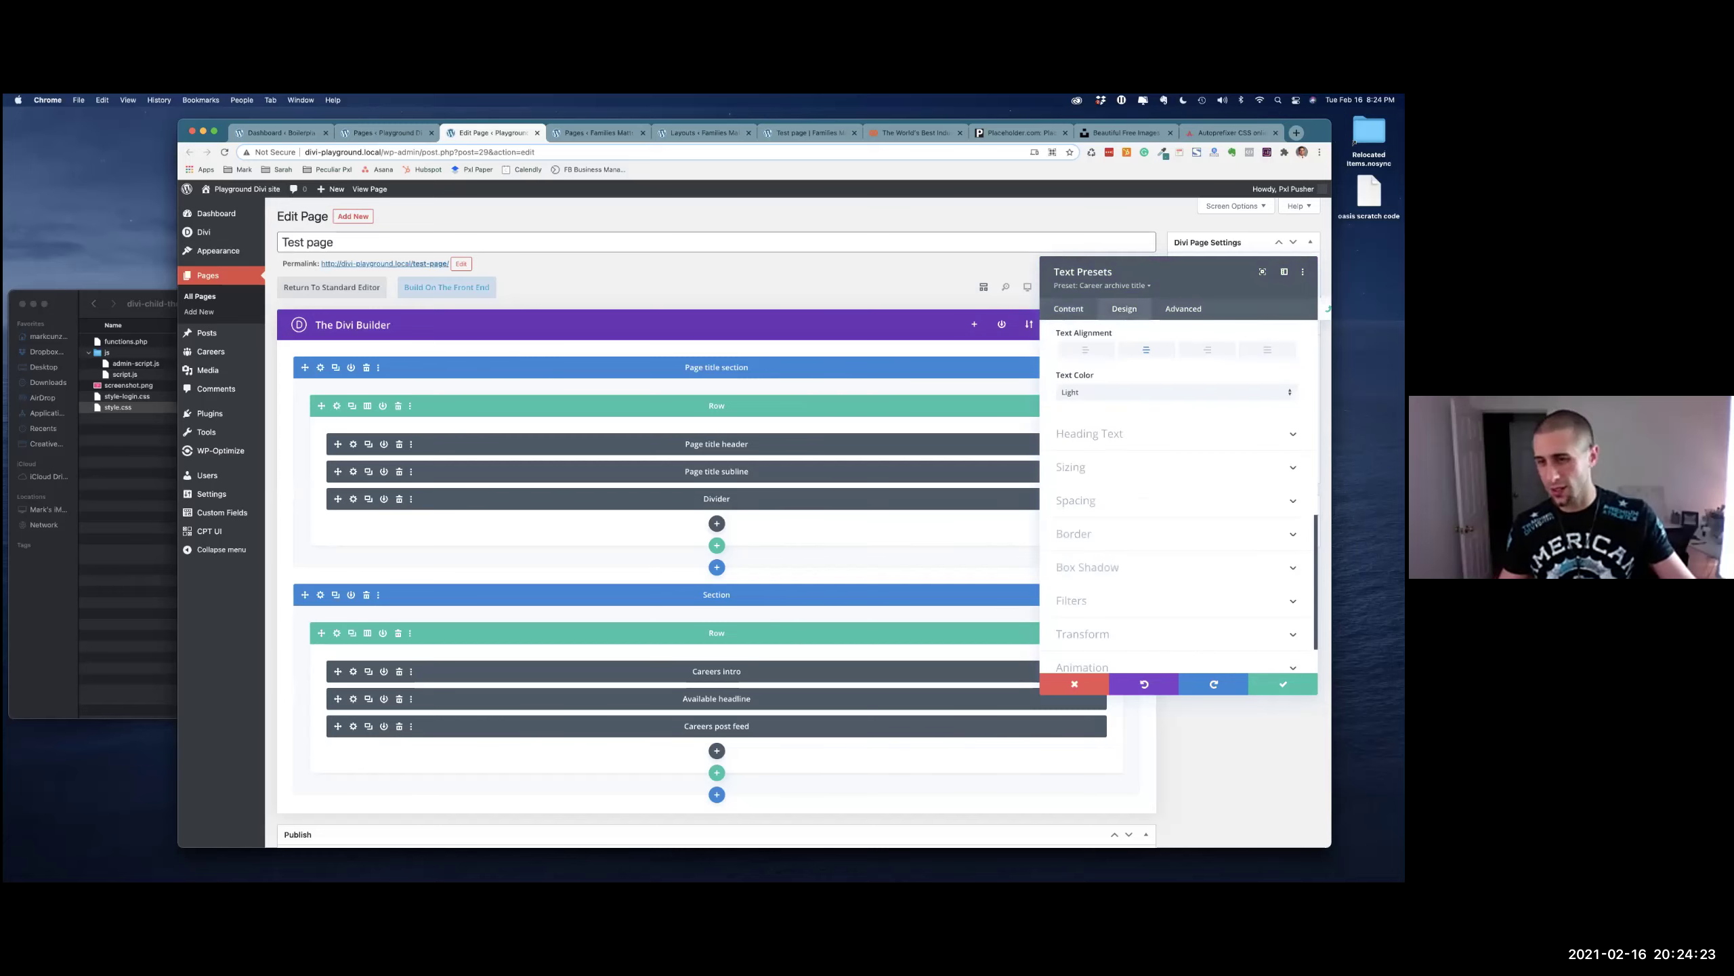
scroll(1103, 451, "down", 10)
left_click(1098, 435)
scroll(1106, 414, "up", 3)
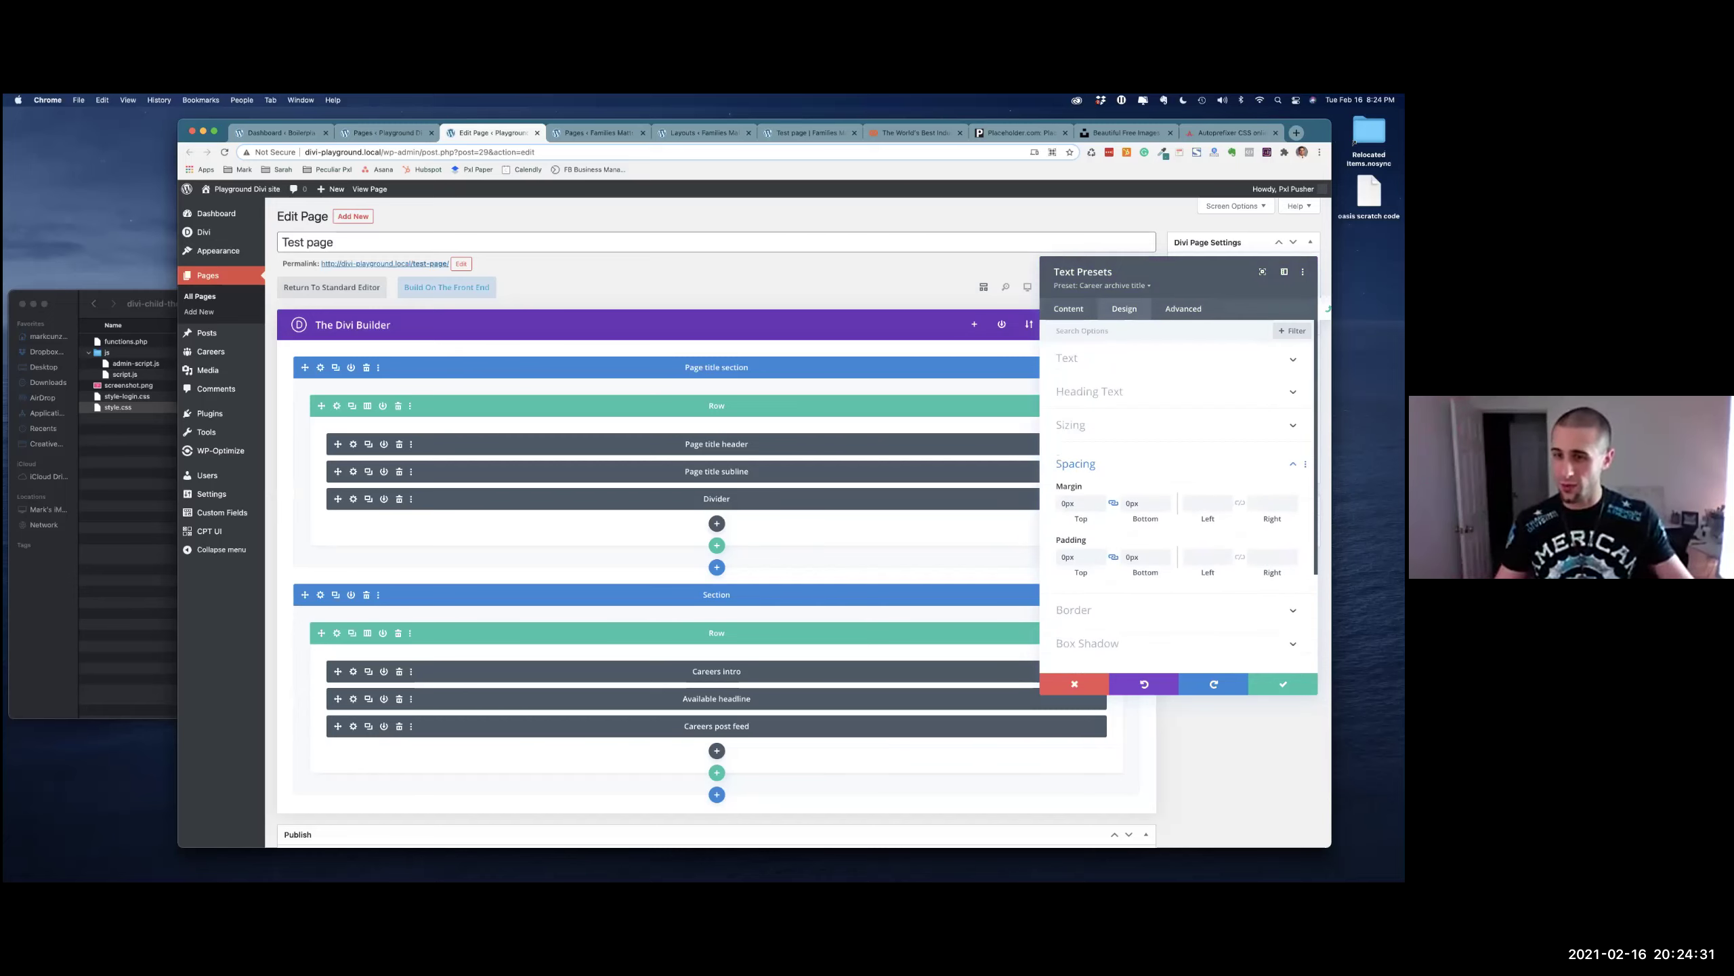
Filter the preset's options to Modified Styles, clear the filter, and apply Modified Styles again
left_click(1292, 330)
left_click(1179, 374)
scroll(1178, 383, "down", 4)
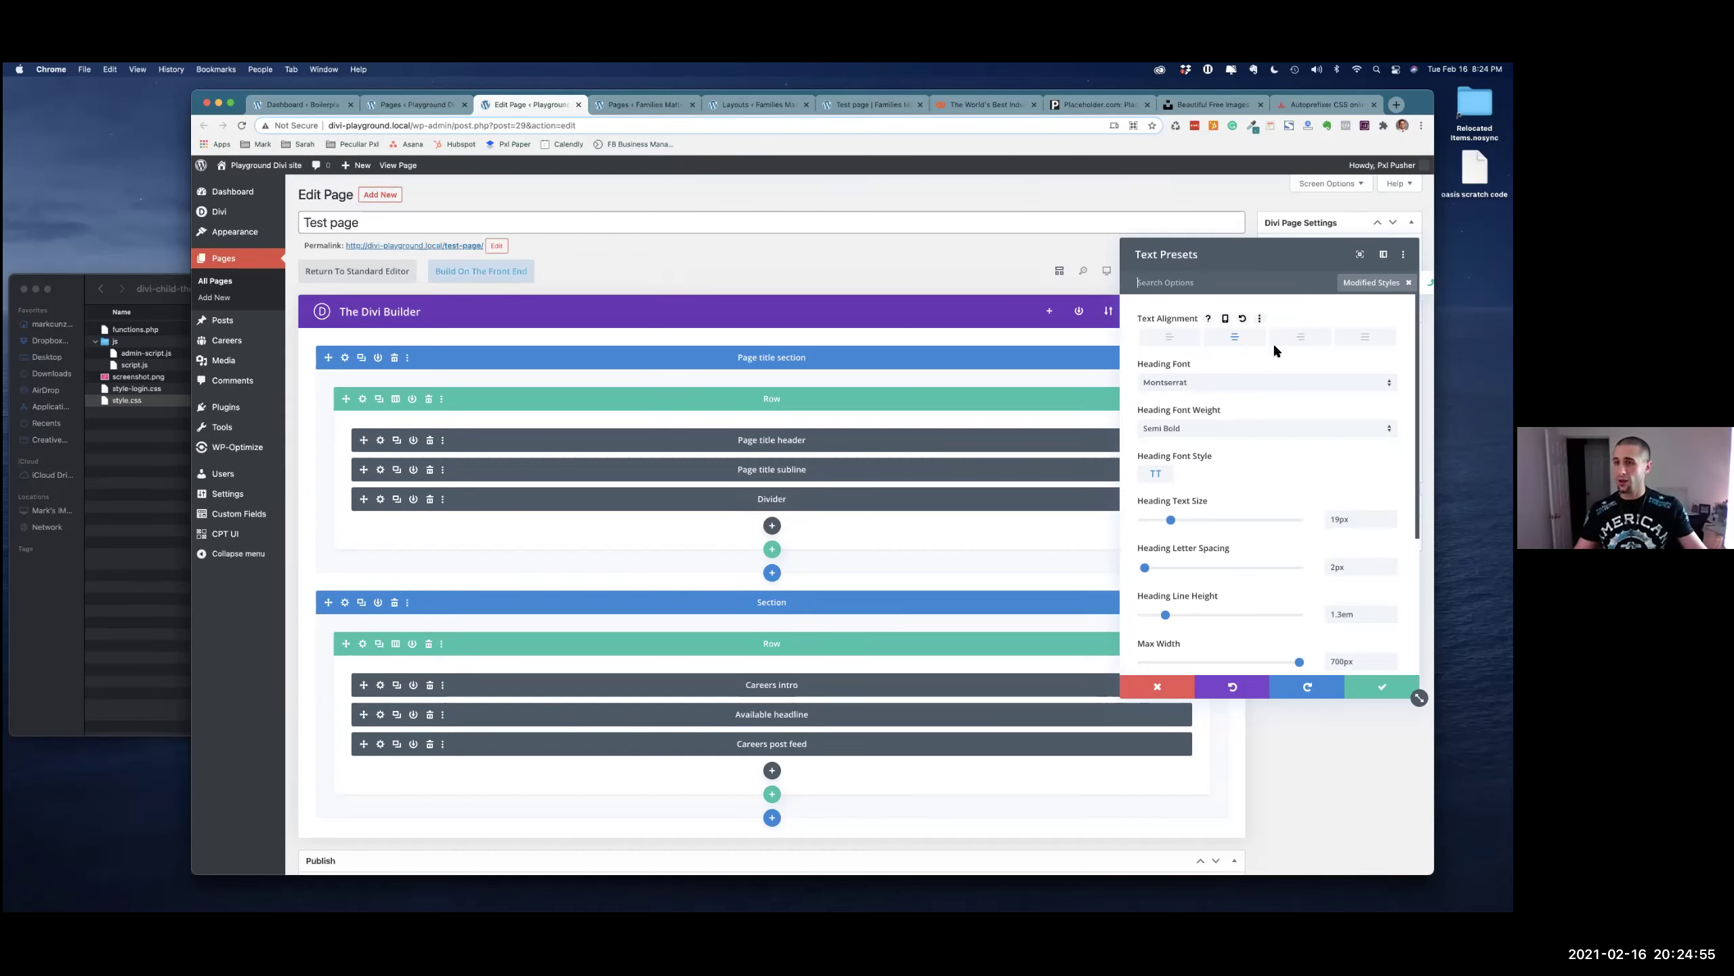
left_click(1408, 282)
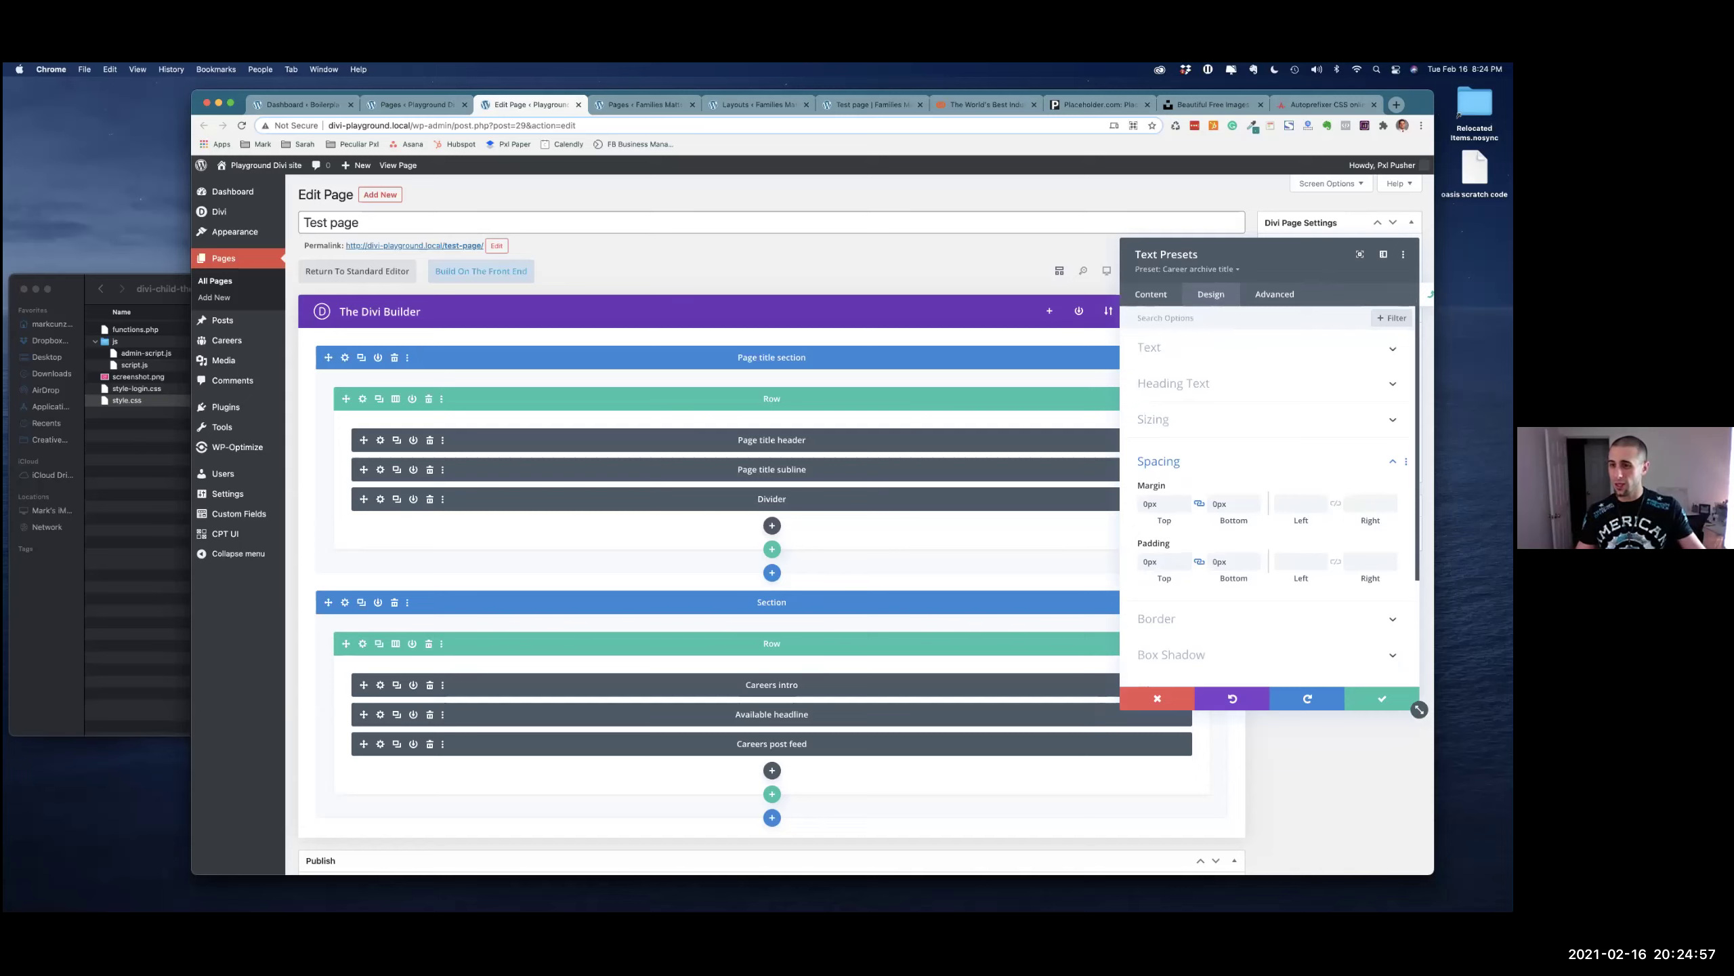
left_click(1391, 318)
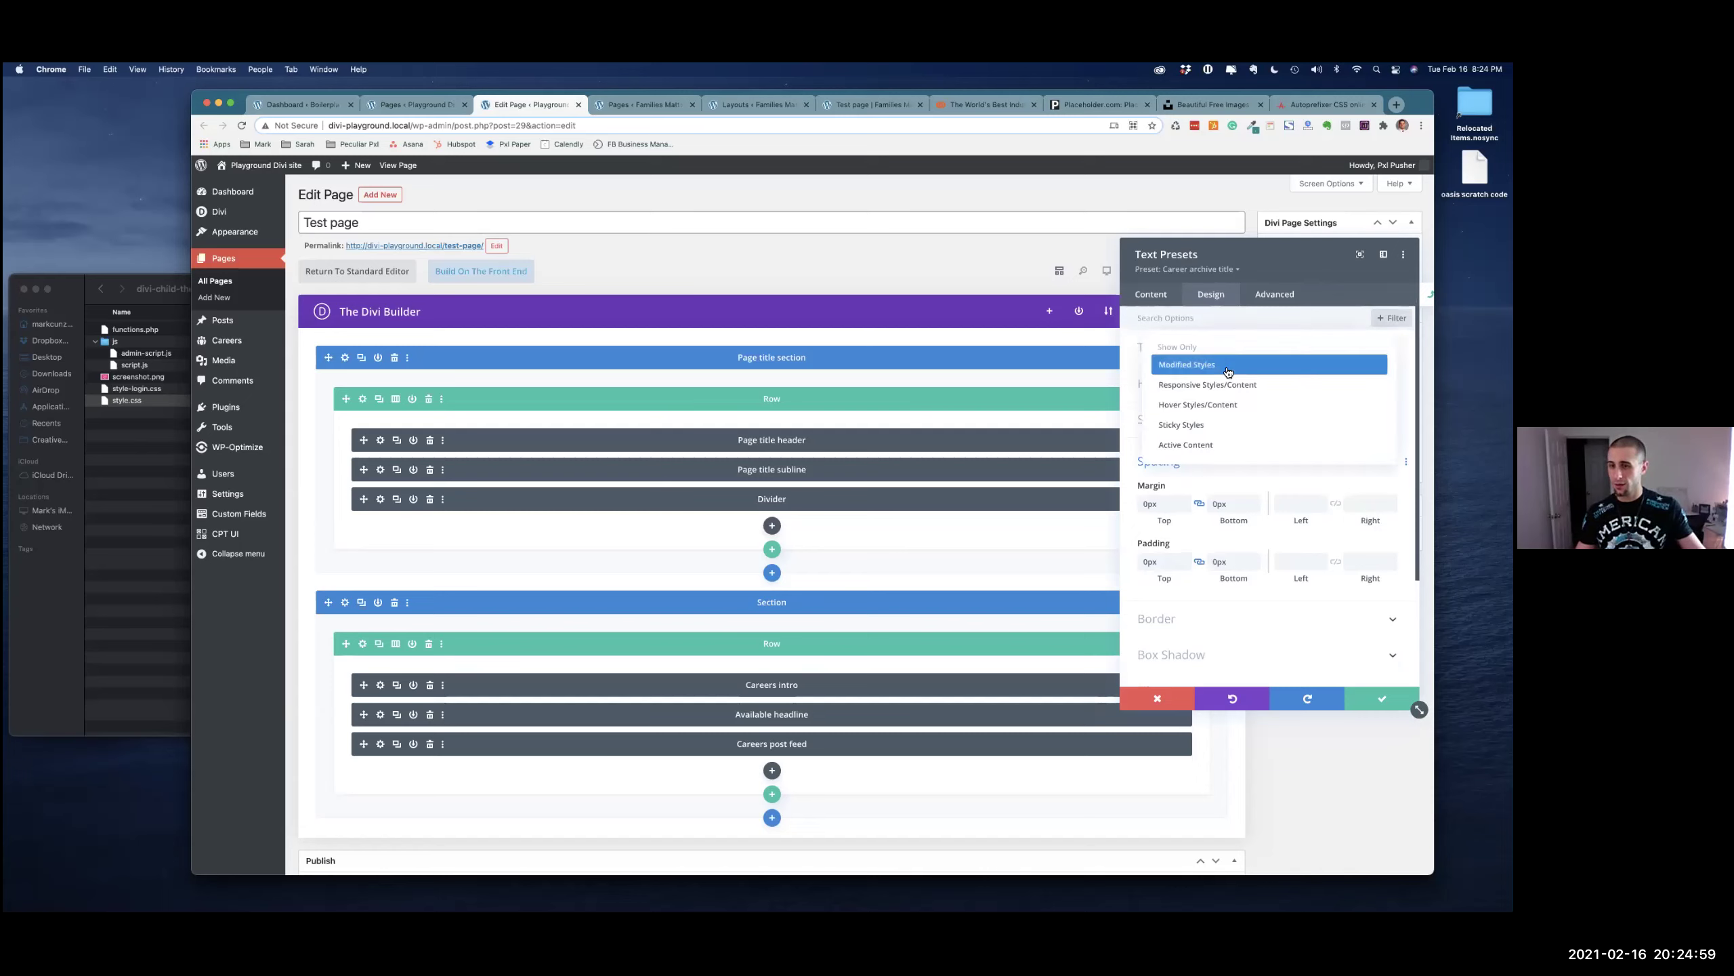
left_click(1222, 362)
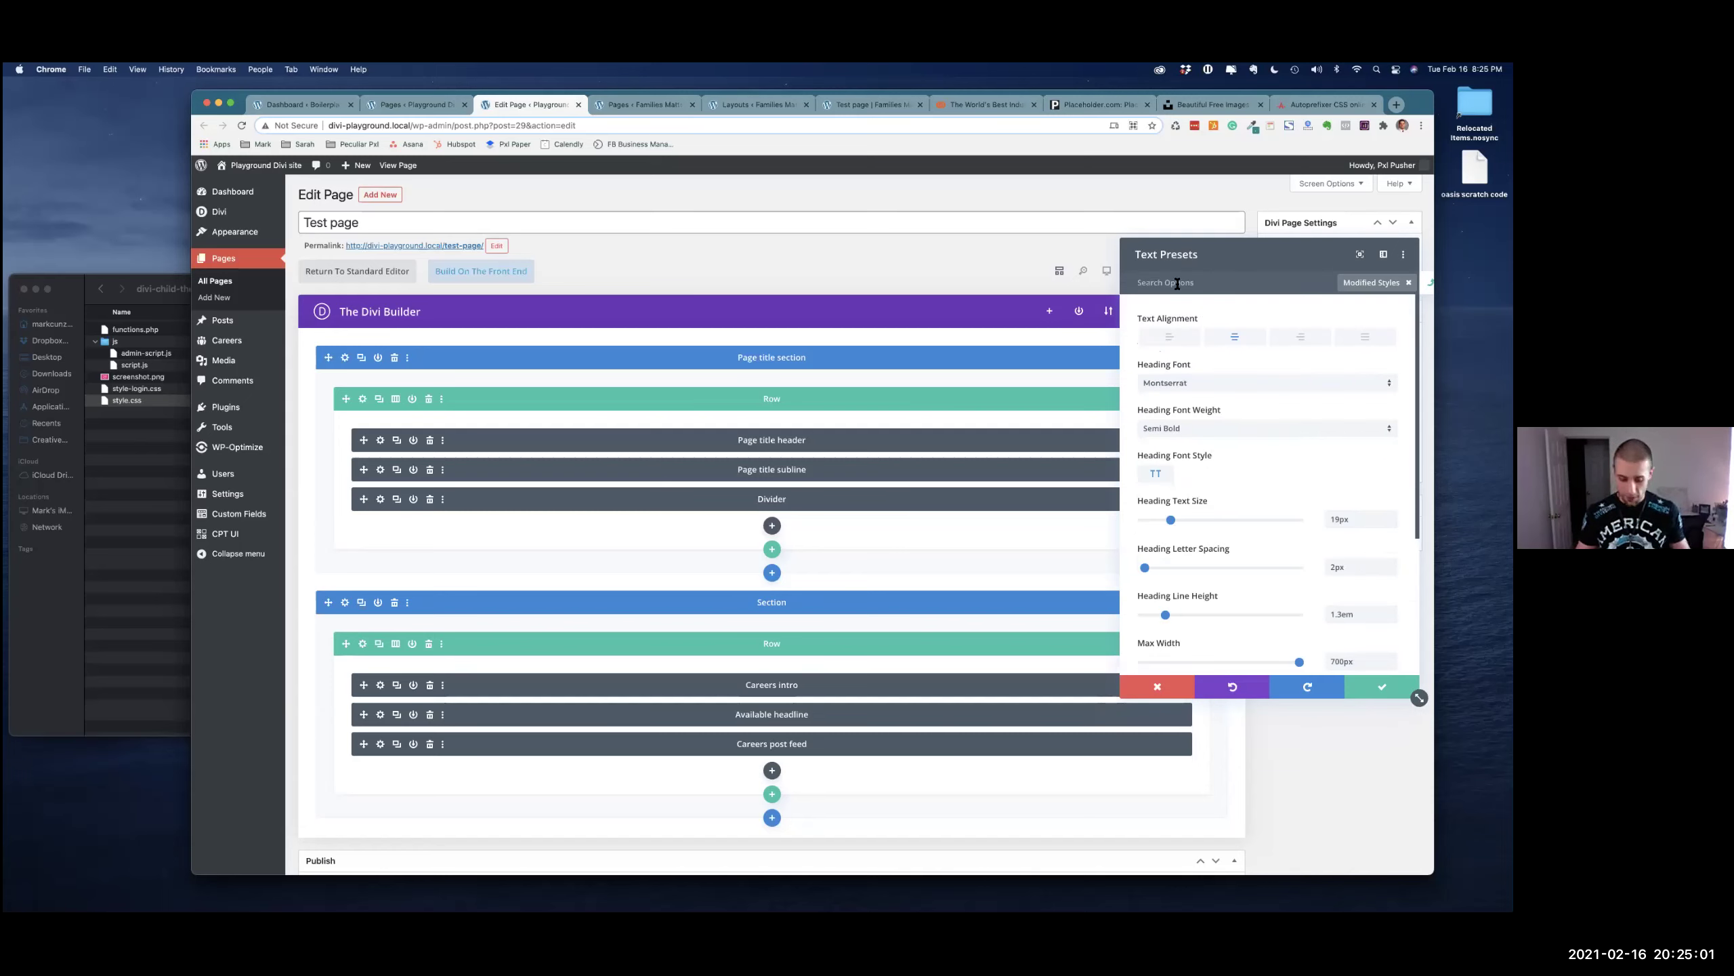
Search the modified options for "padding" and jump to that option's place in the Design settings' Spacing group
type("padi")
key("BackSpace")
key("BackSpace")
type("ing")
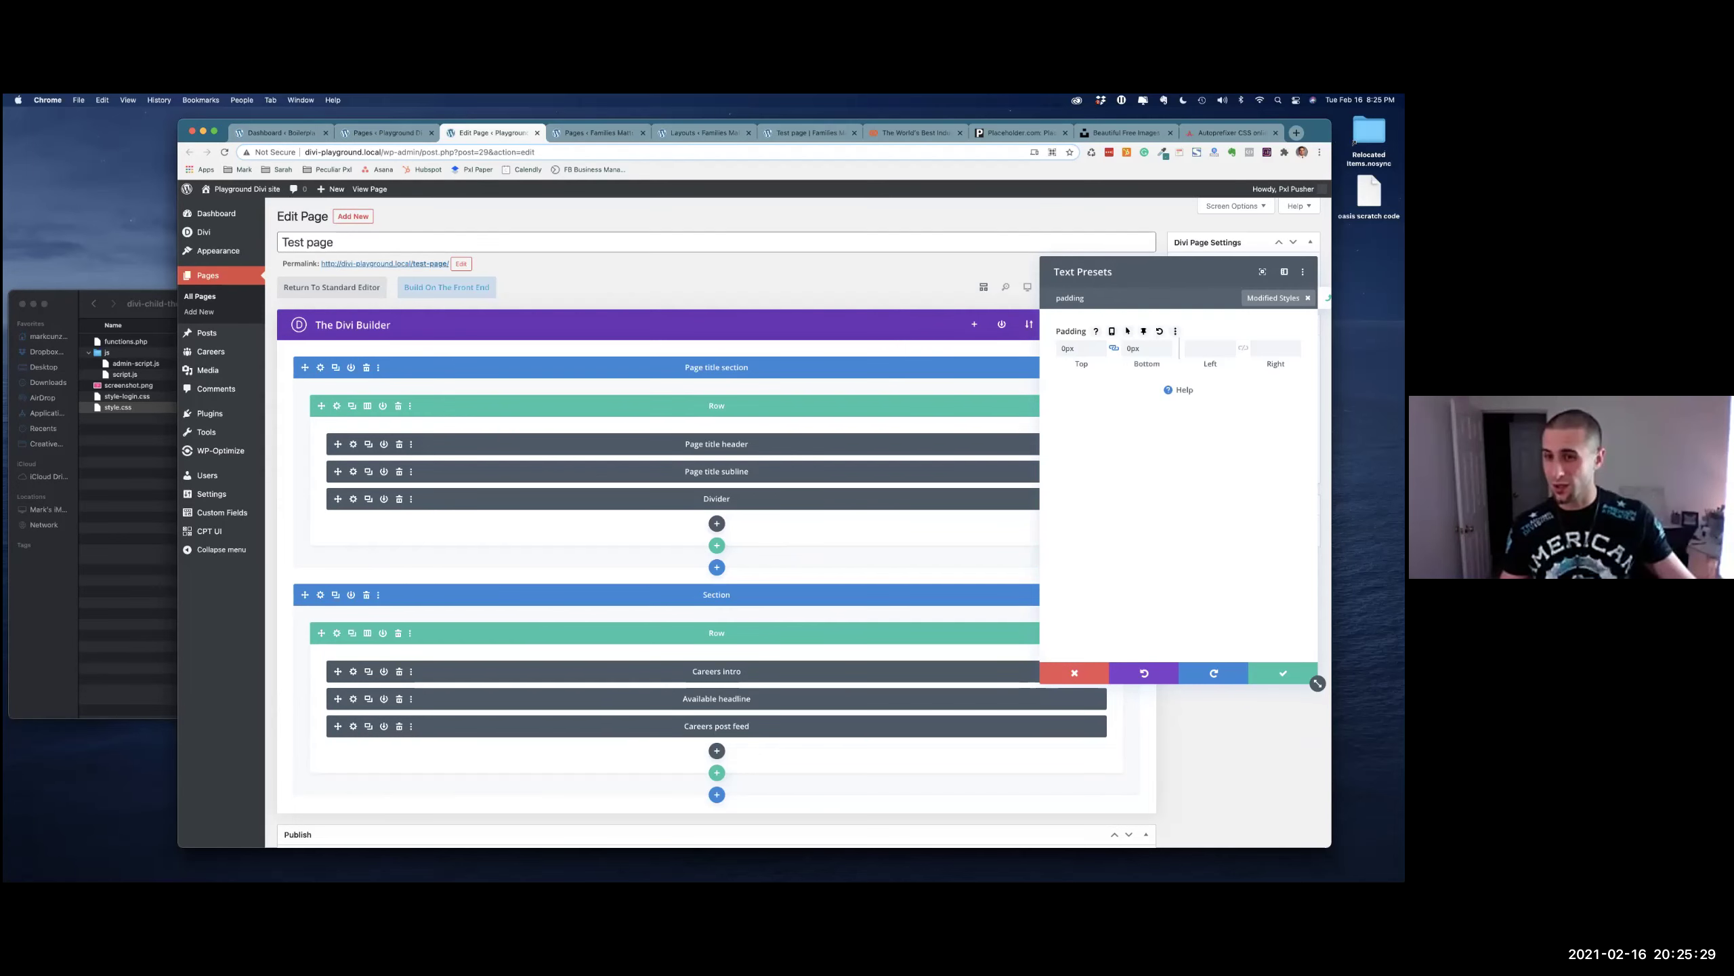
left_click(1175, 332)
left_click(1130, 309)
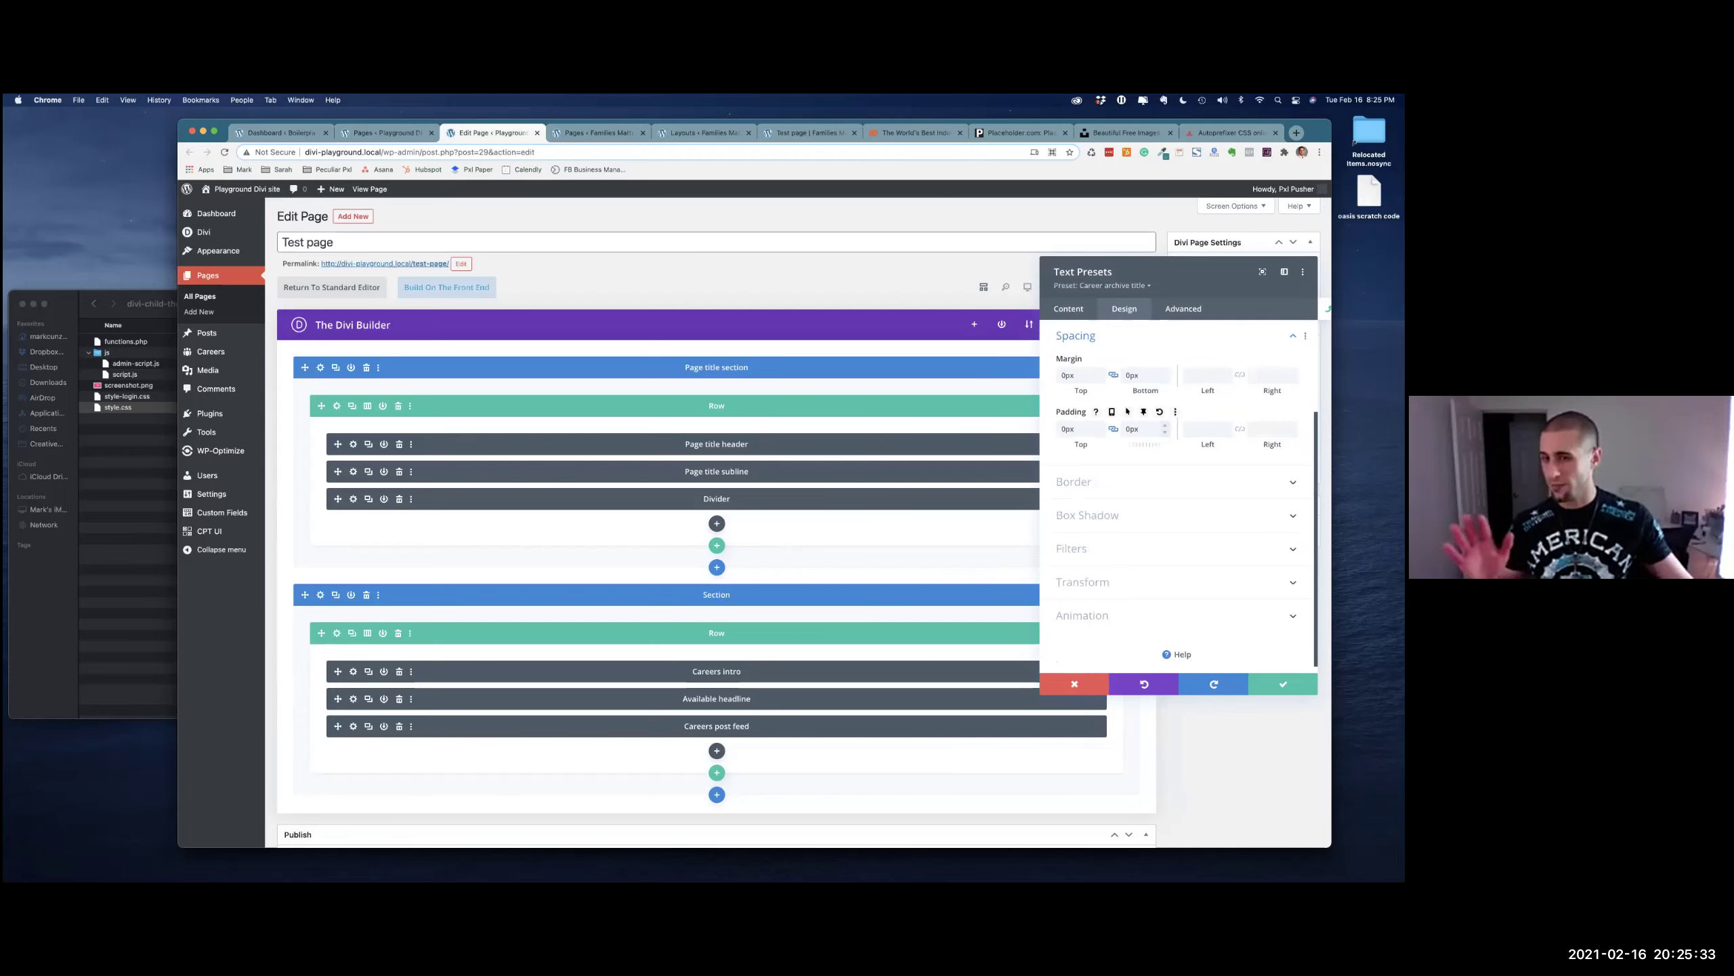
Close the text preset and module settings without saving, and show the presentation's "Copy & Paste Within a Page" slide
left_click(1081, 685)
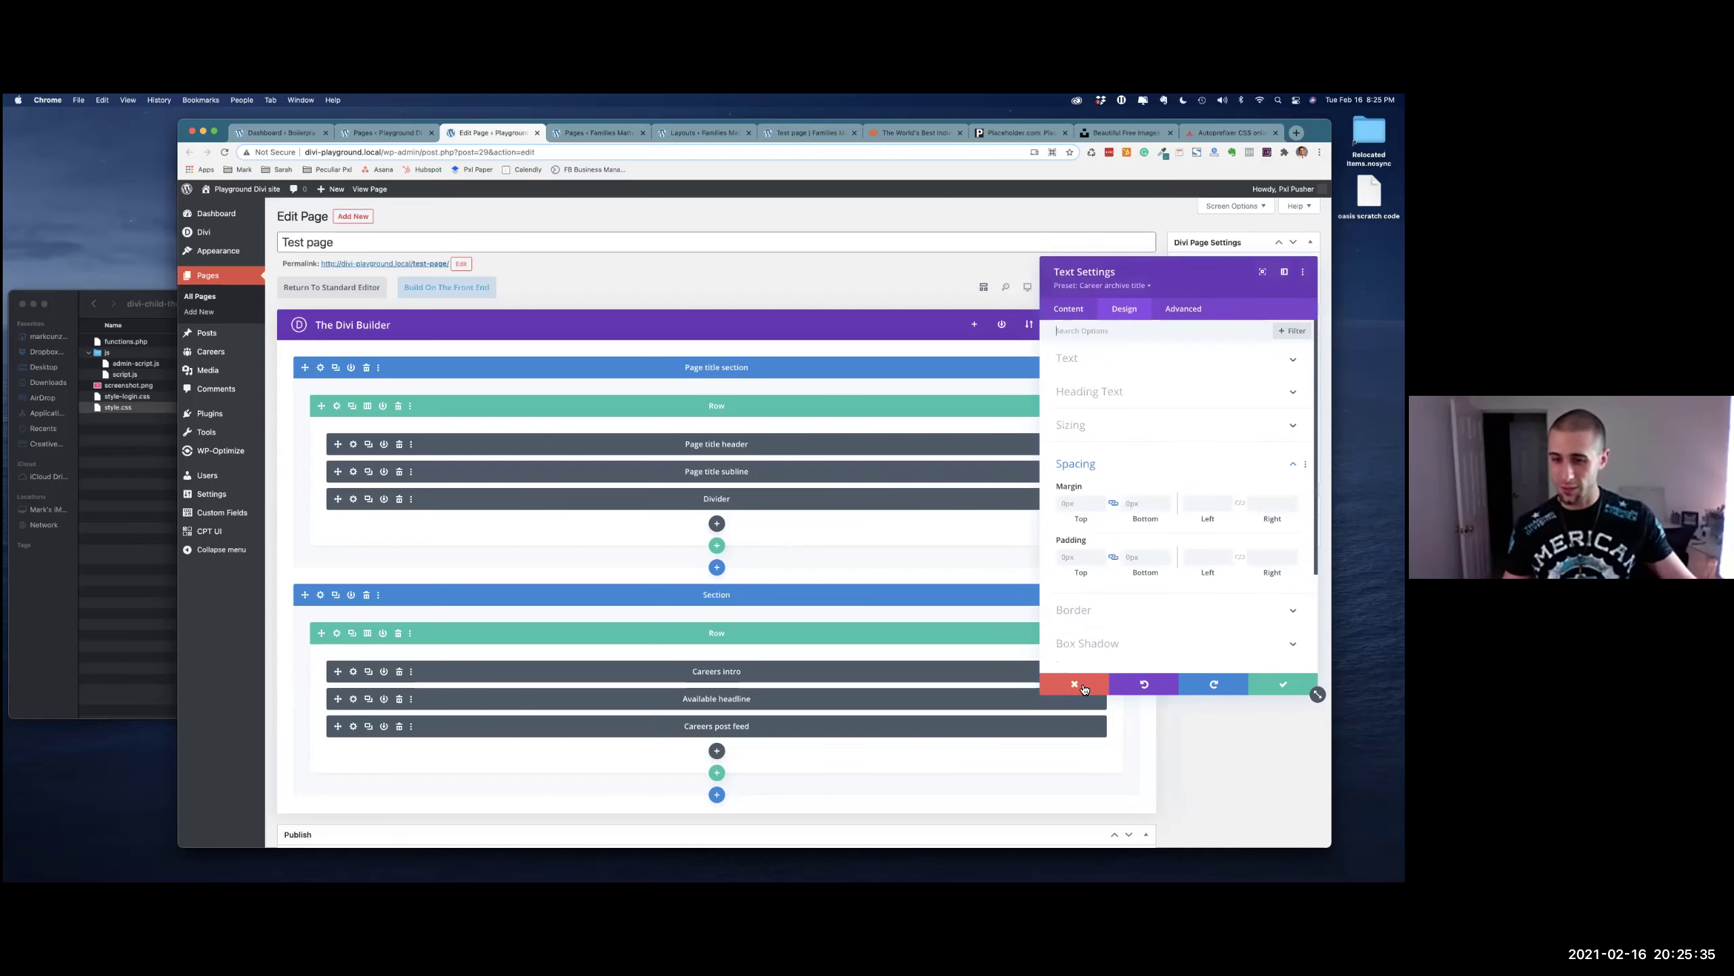
left_click(1083, 684)
key("ctrl+Right")
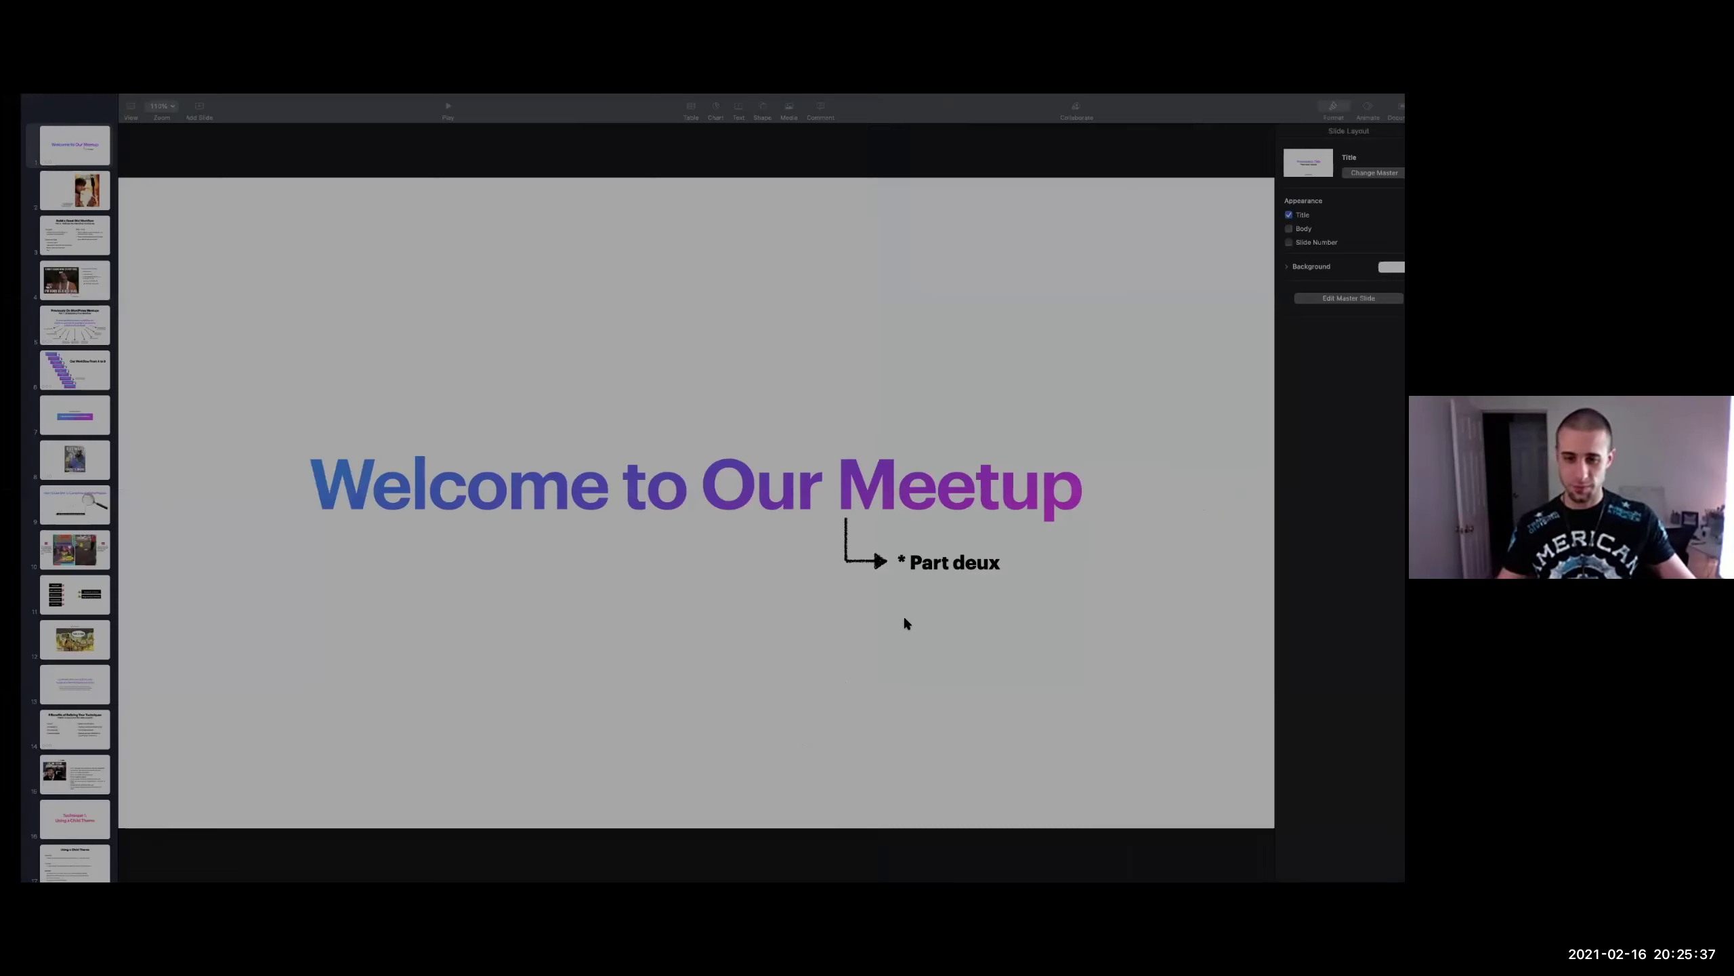
key("Right")
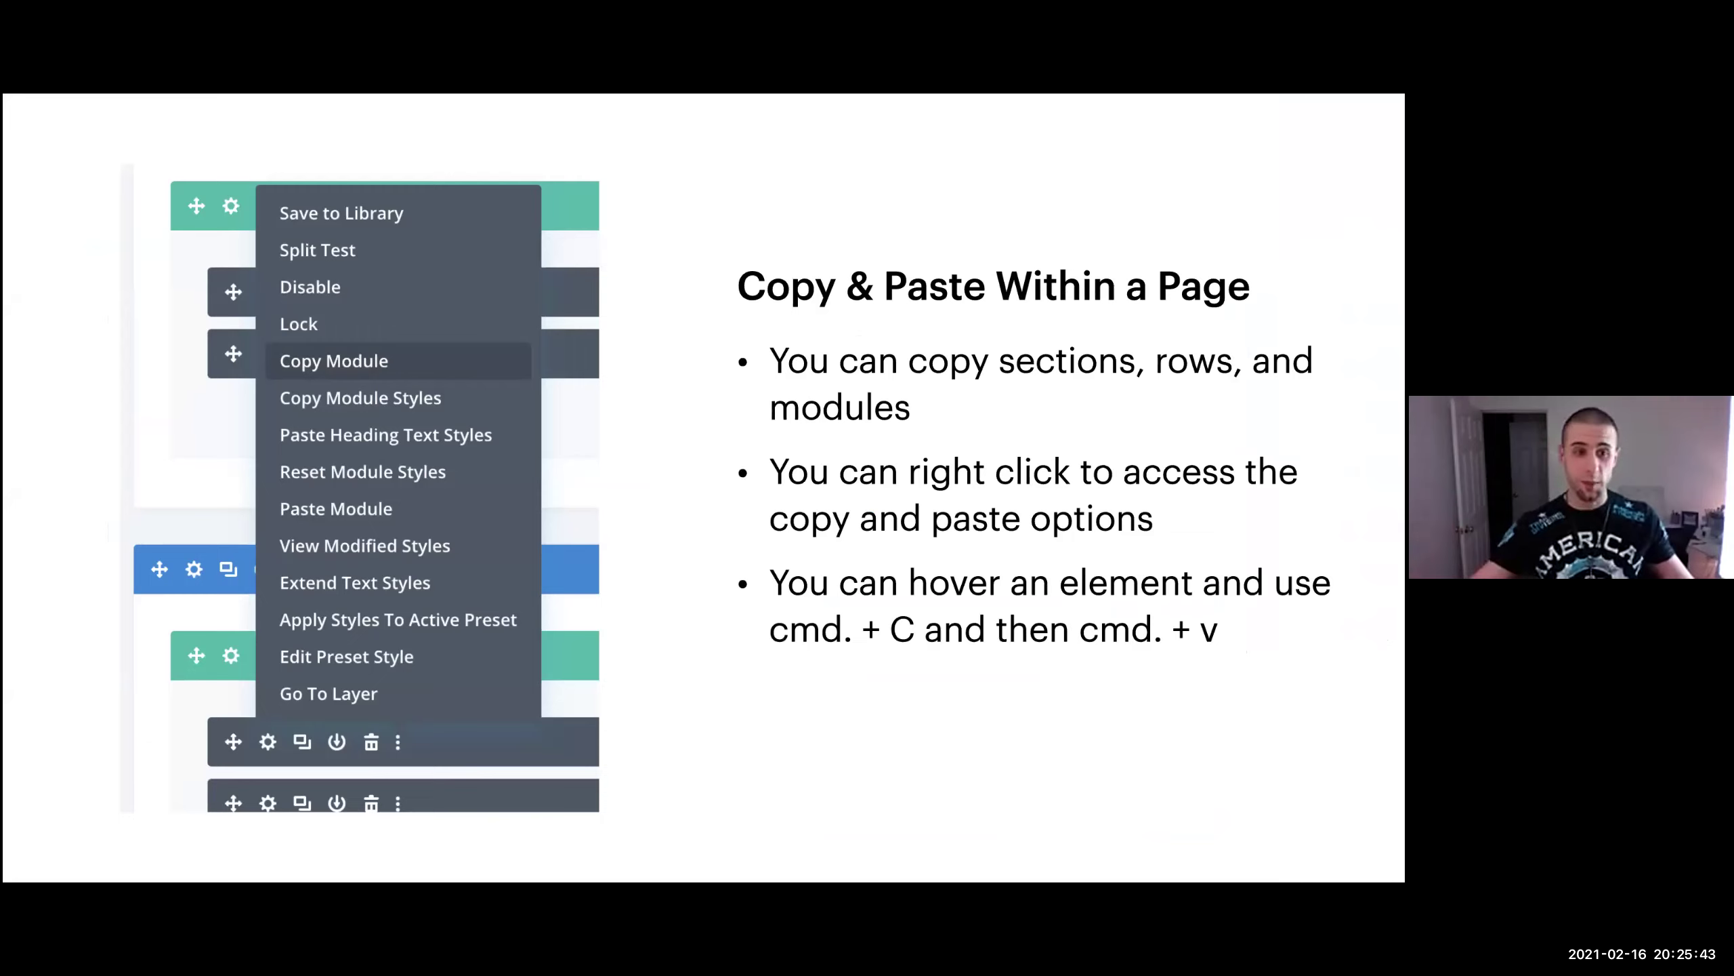
Return to the Test page editor, paste a copied Divider module below the existing Divider, and delete that copy
key("ctrl+Left")
key("ctrl+Left")
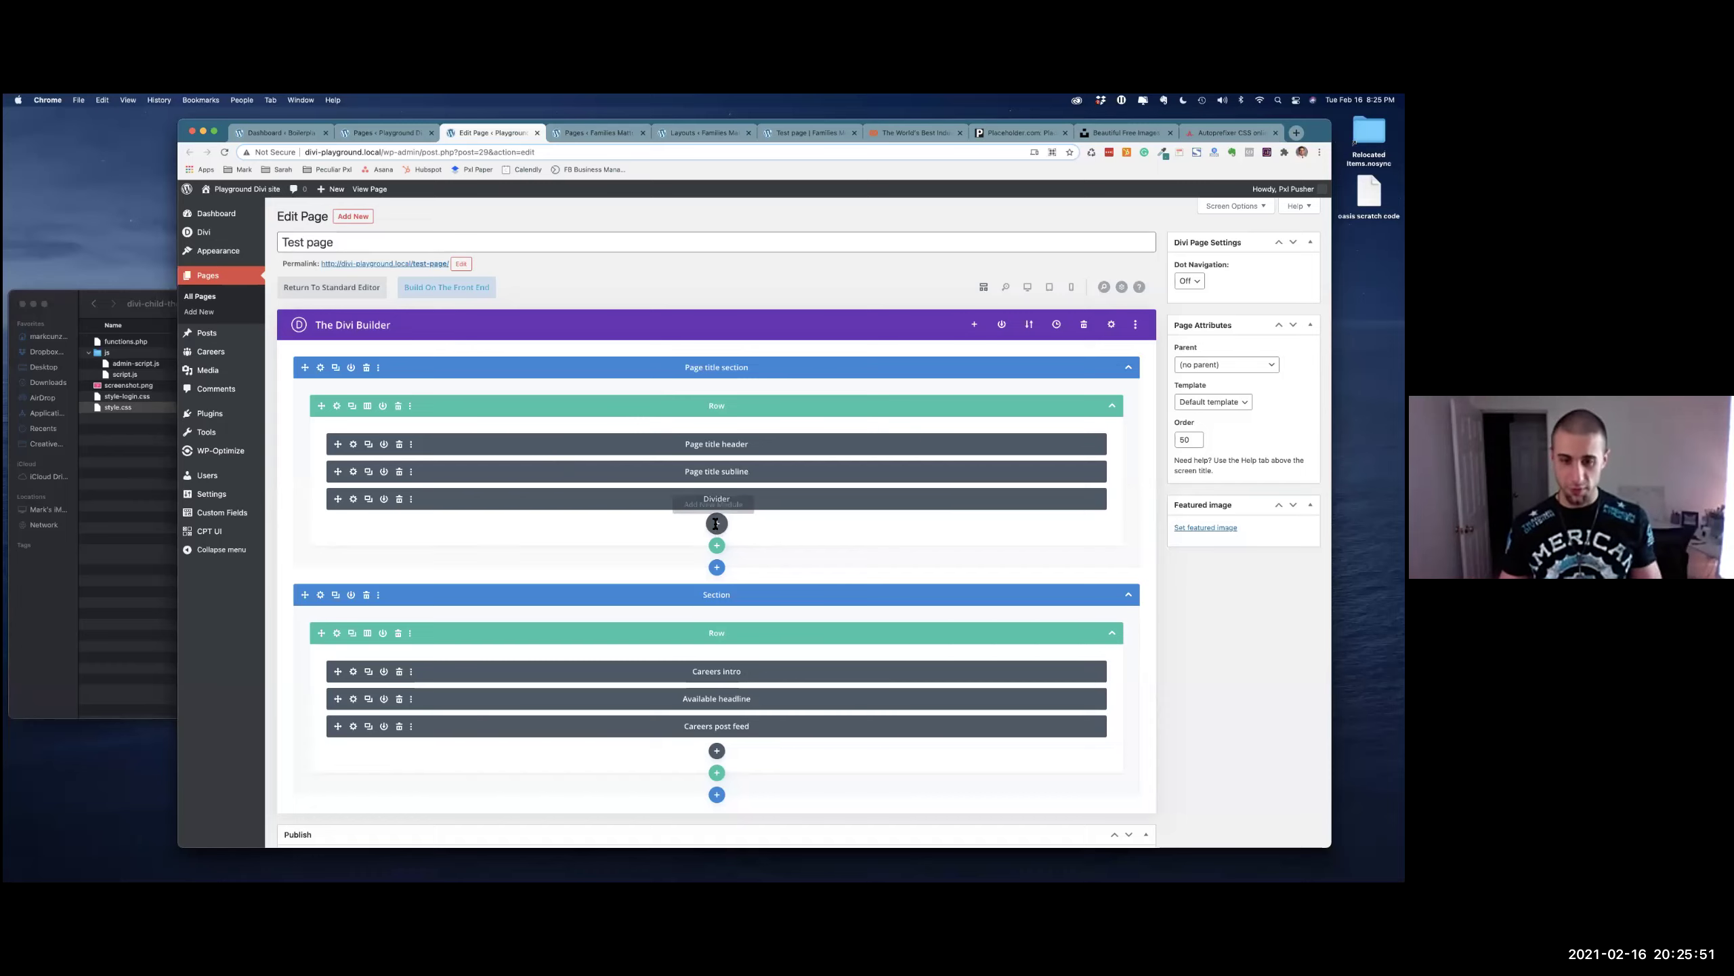
key("super+v")
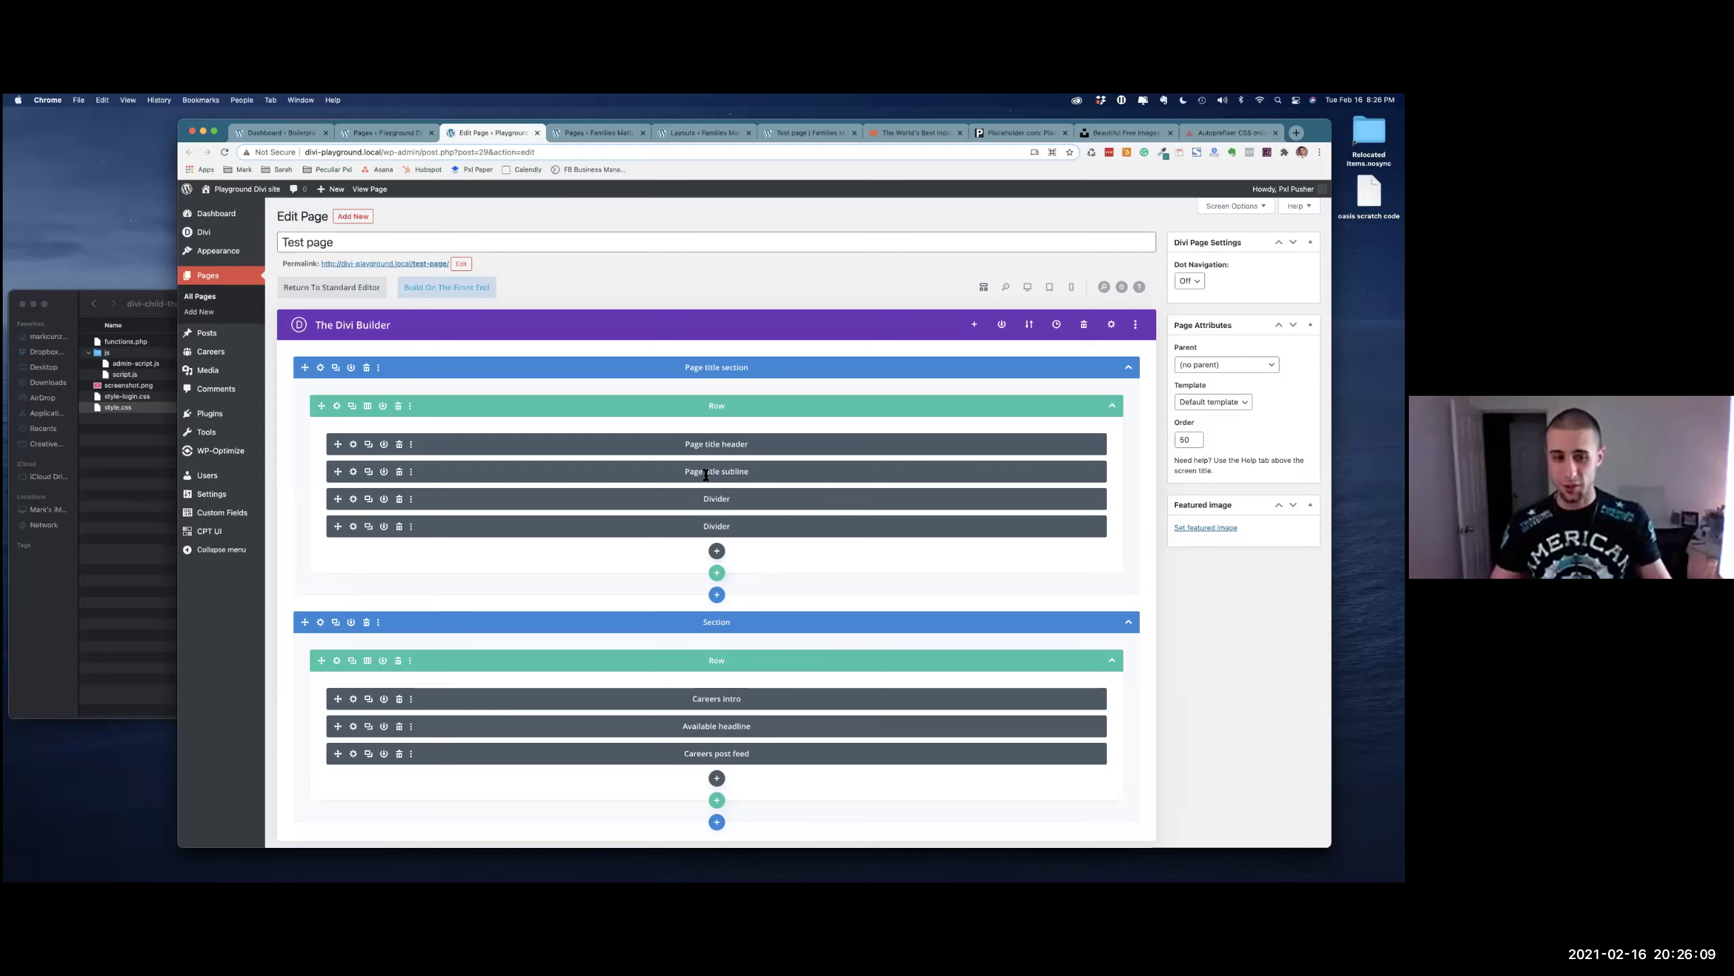
left_click(400, 525)
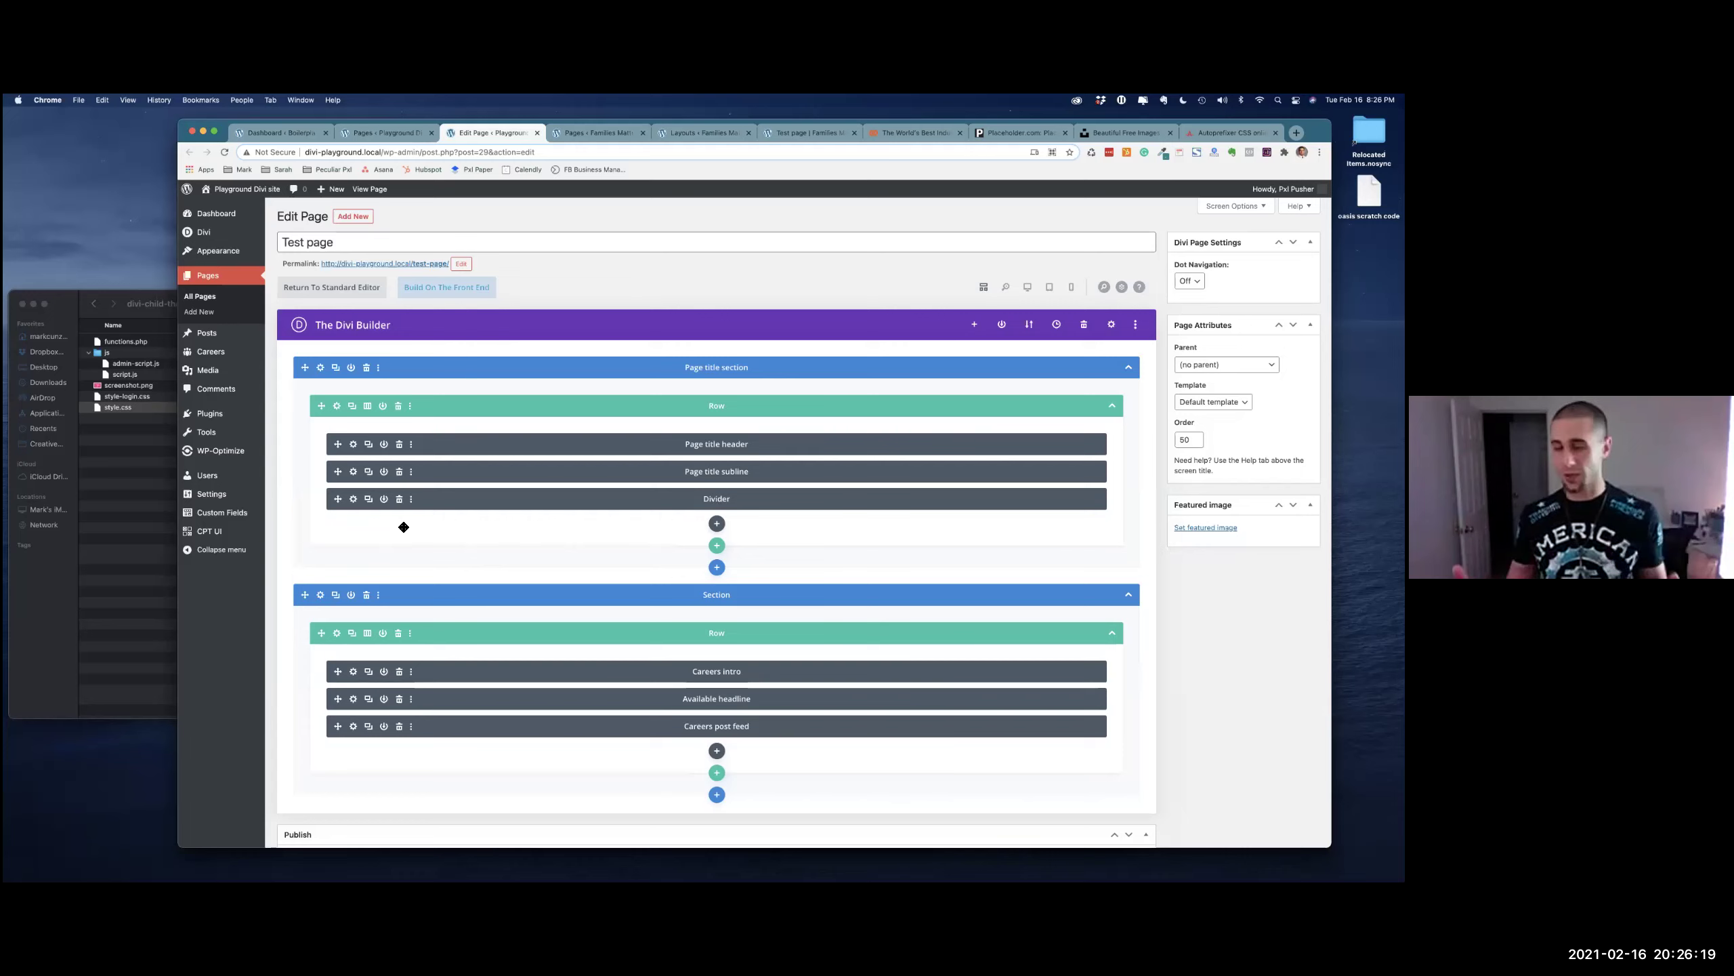
Switch to the presentation and advance to the "BONUS: Disable elements" slide
key("ctrl+Right")
key("ctrl+Right")
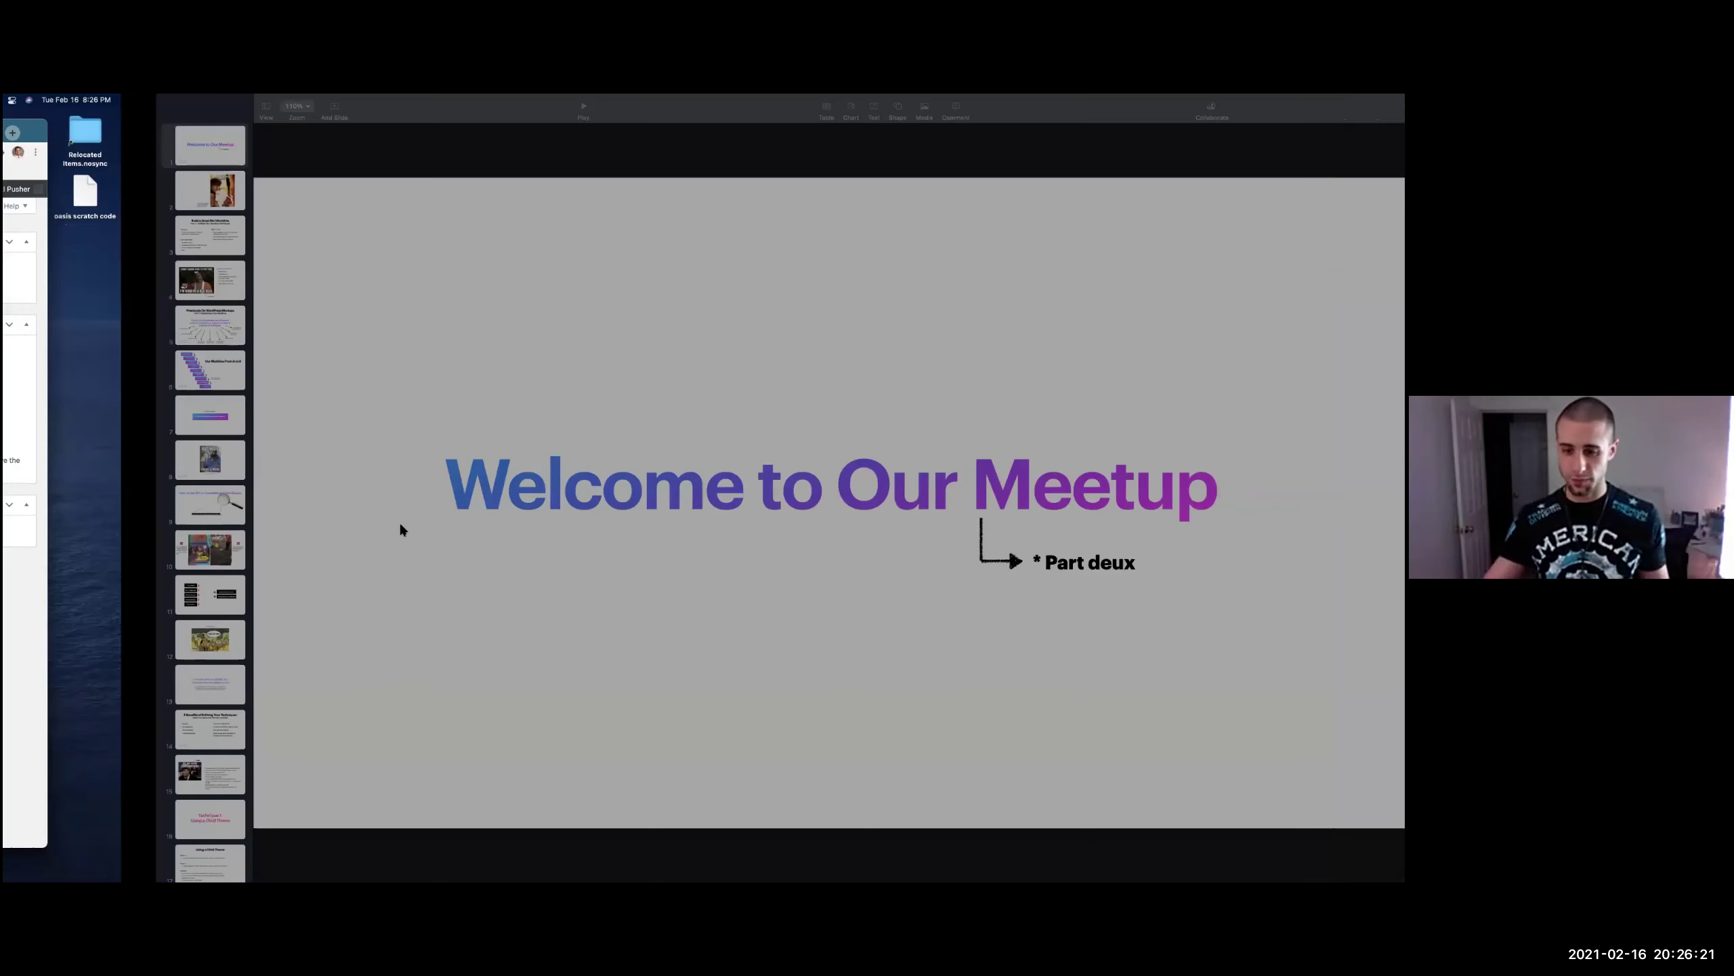
key("Right")
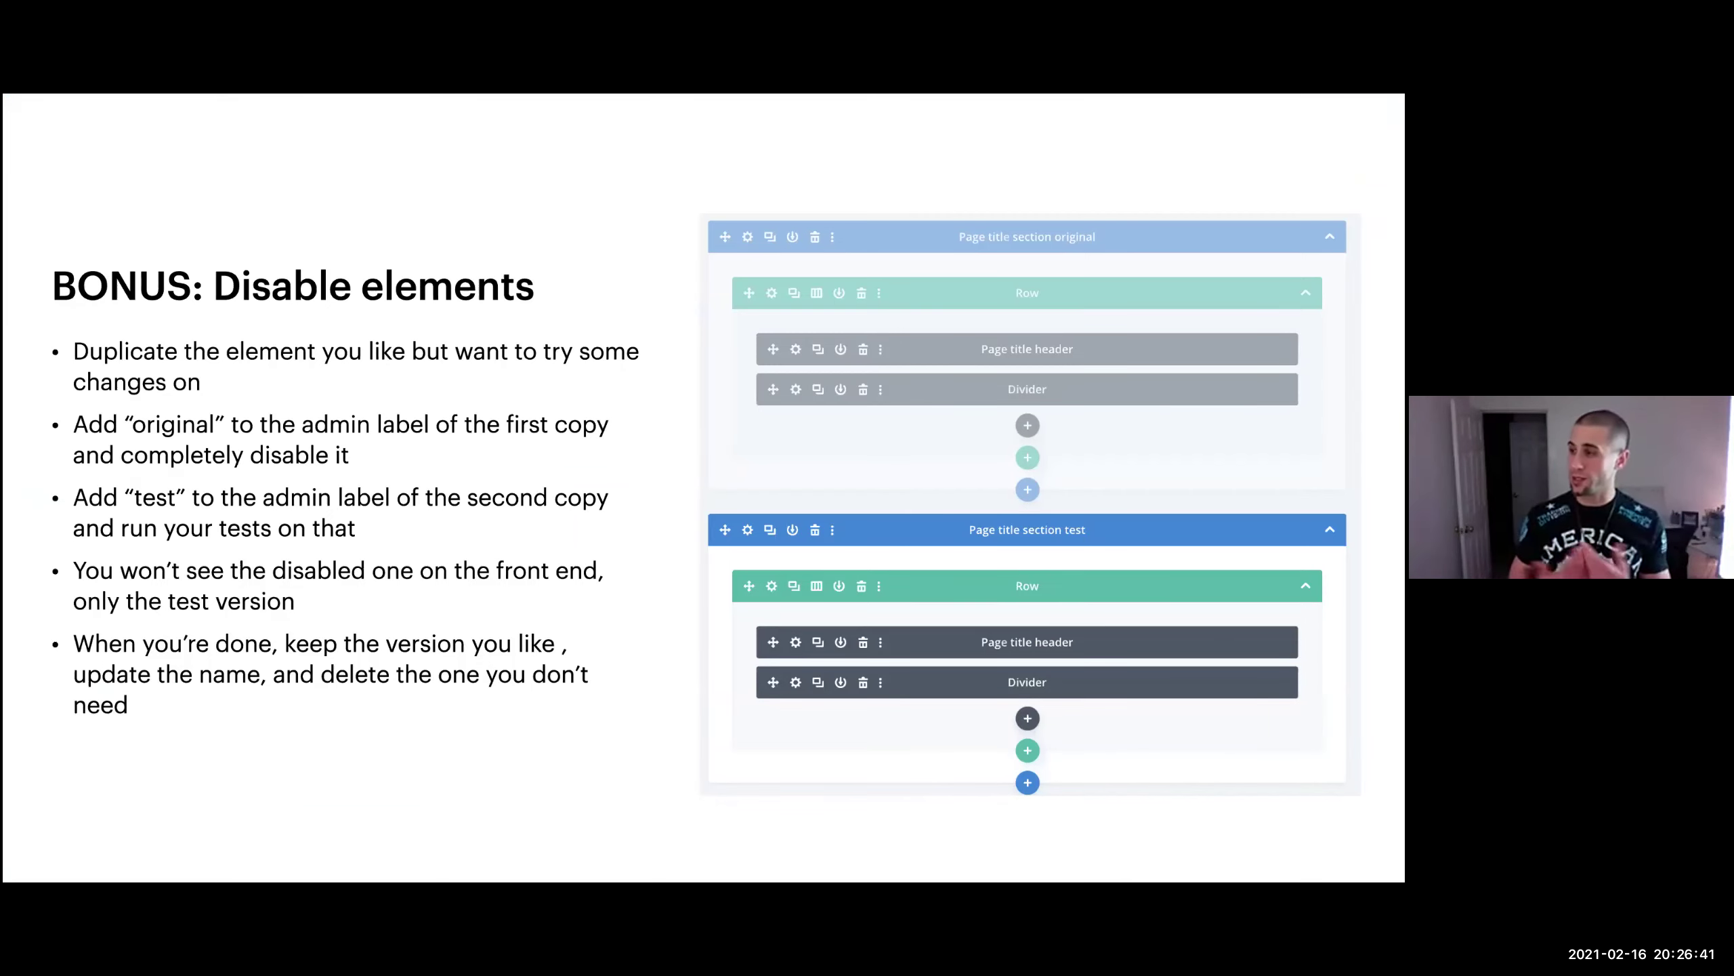
Back in the Test page editor, duplicate the Page title section and label the lower copy "Page title section original"
key("Escape")
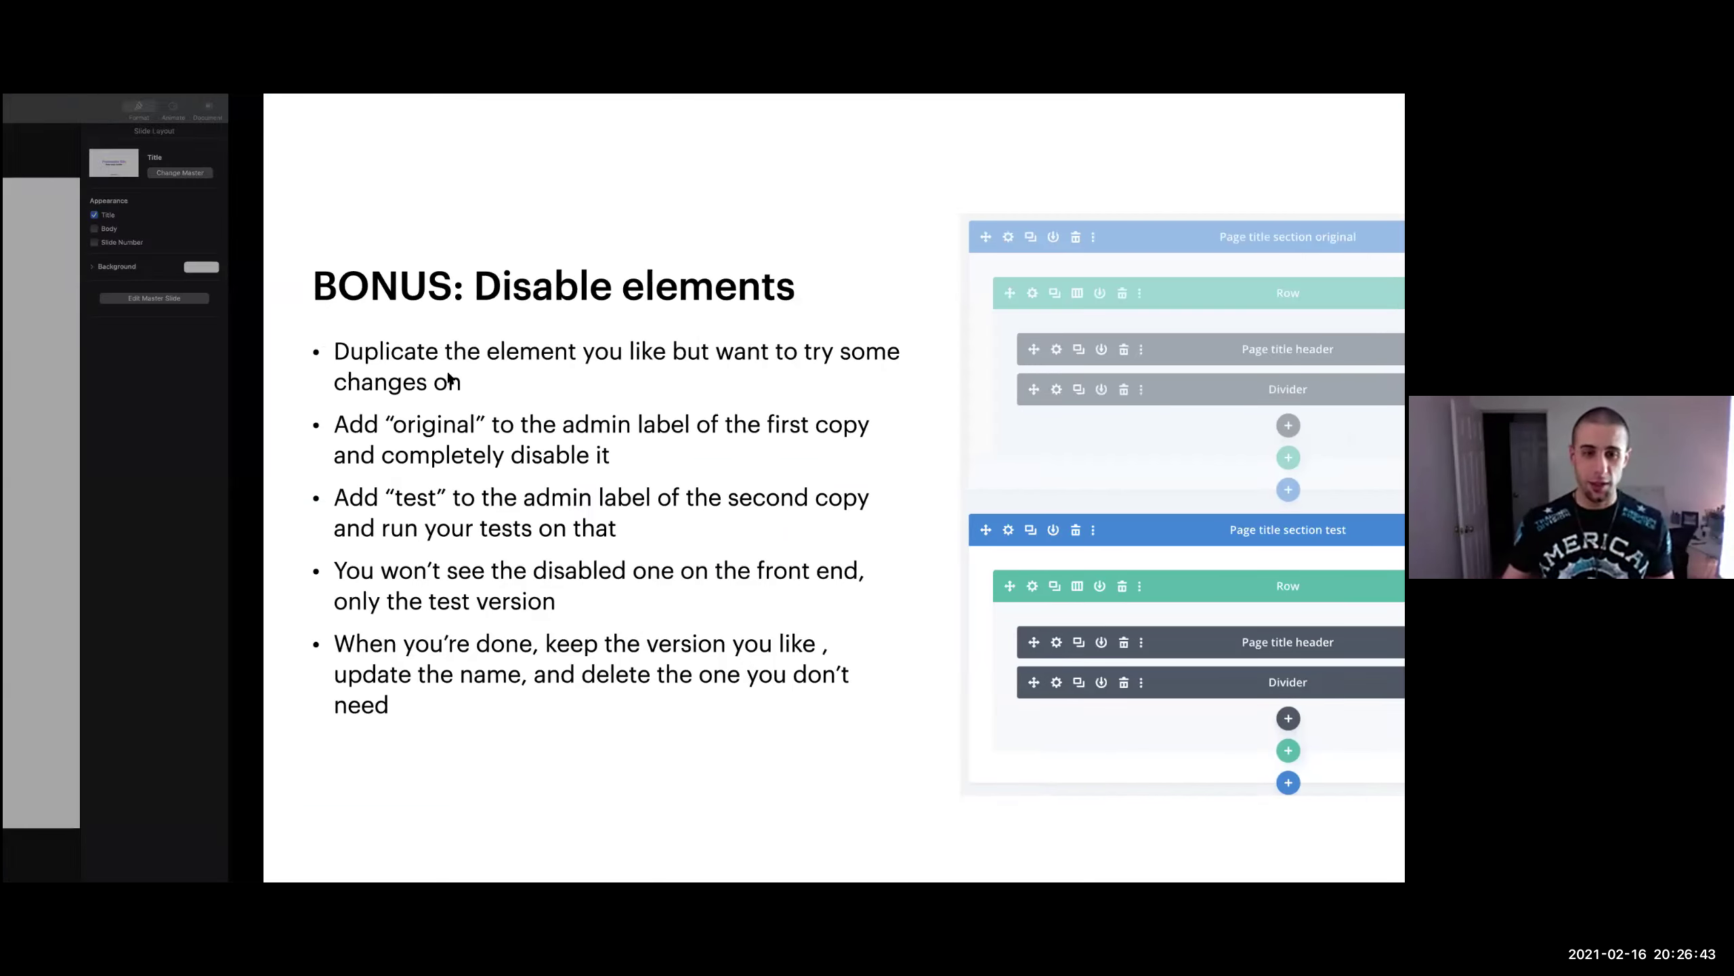
key("ctrl+Left")
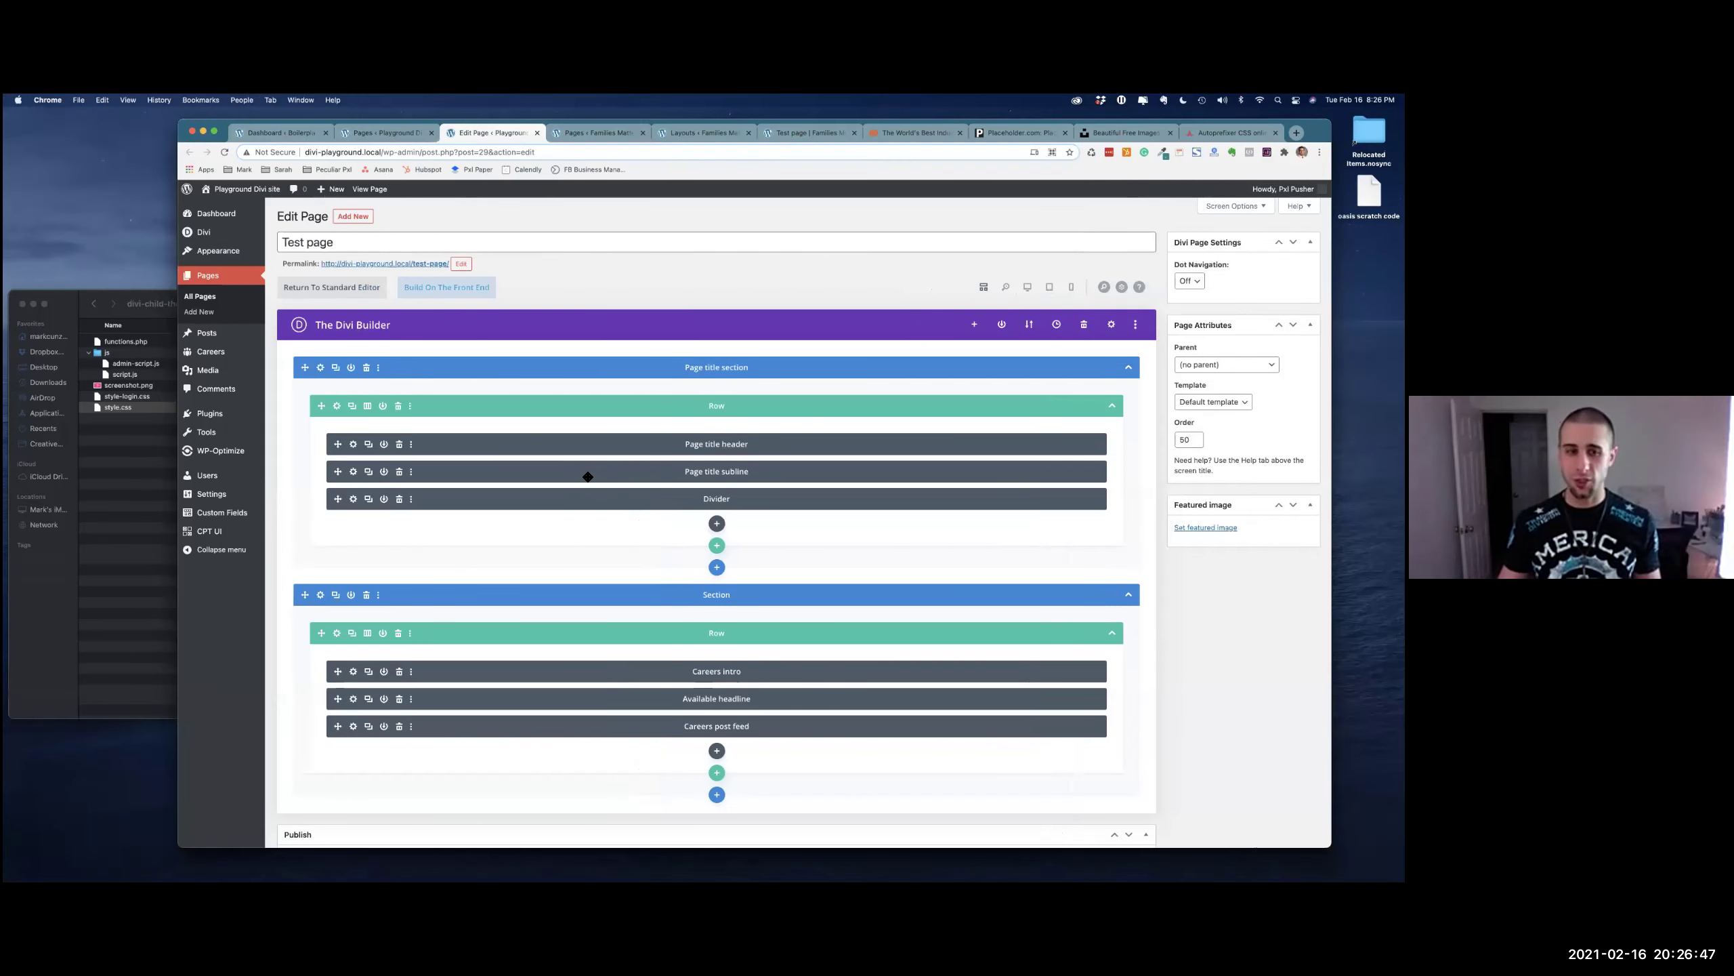
left_click(335, 368)
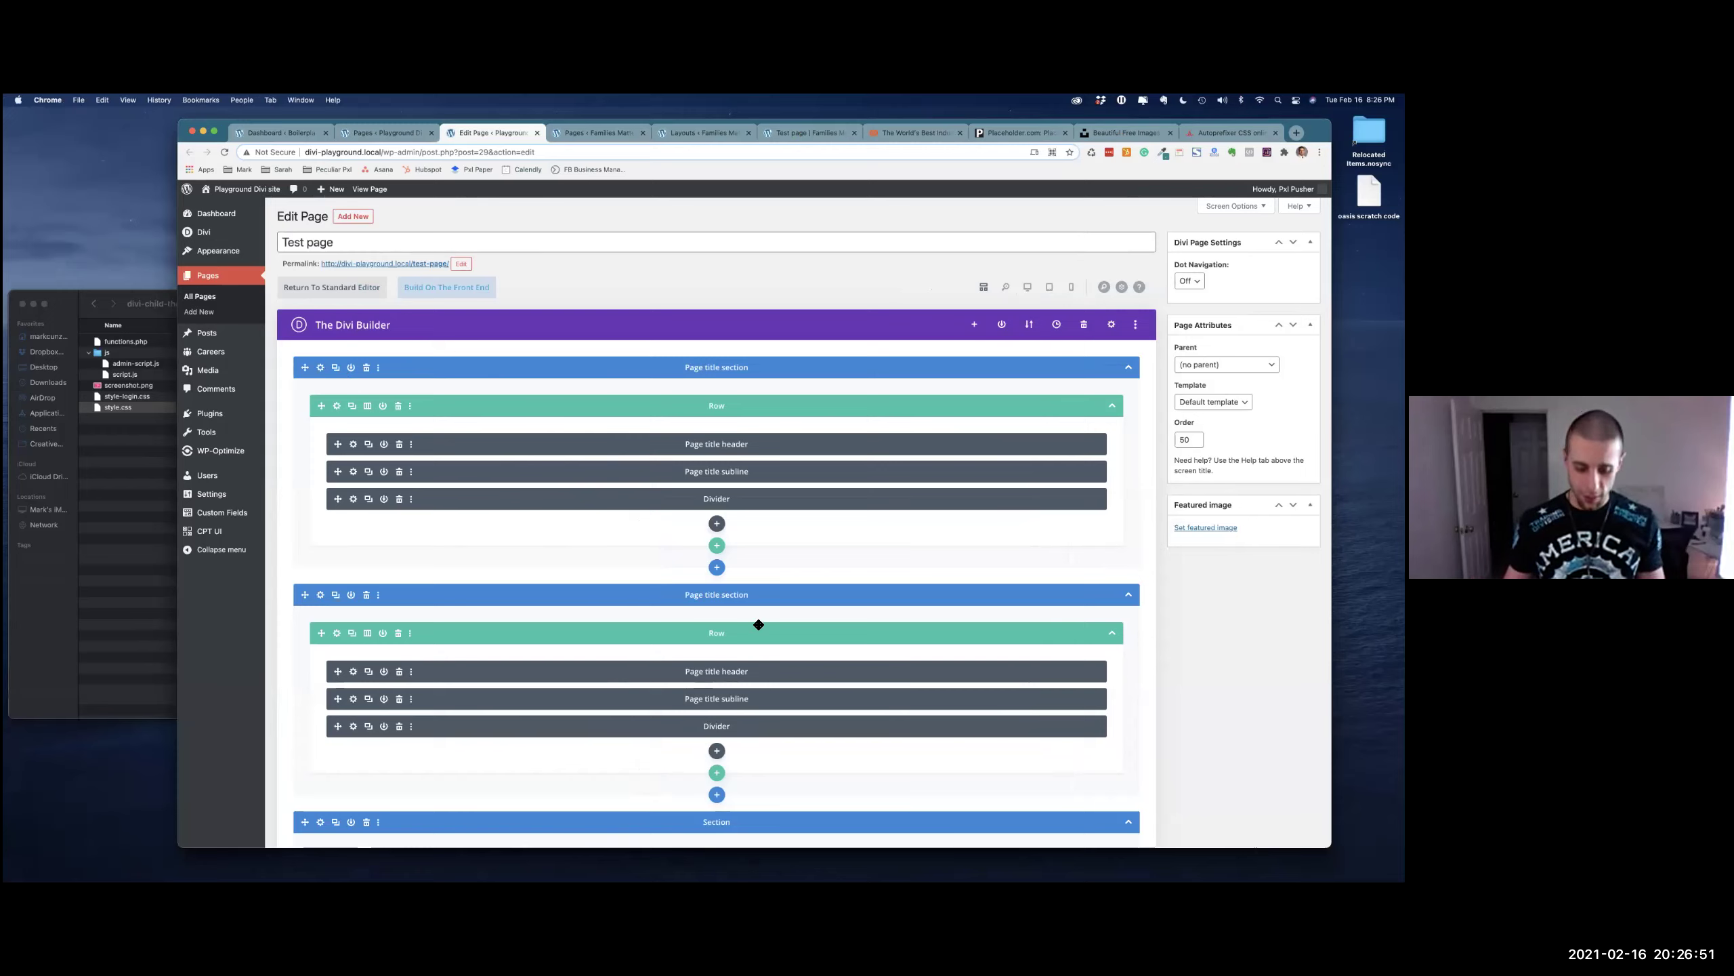
type("original")
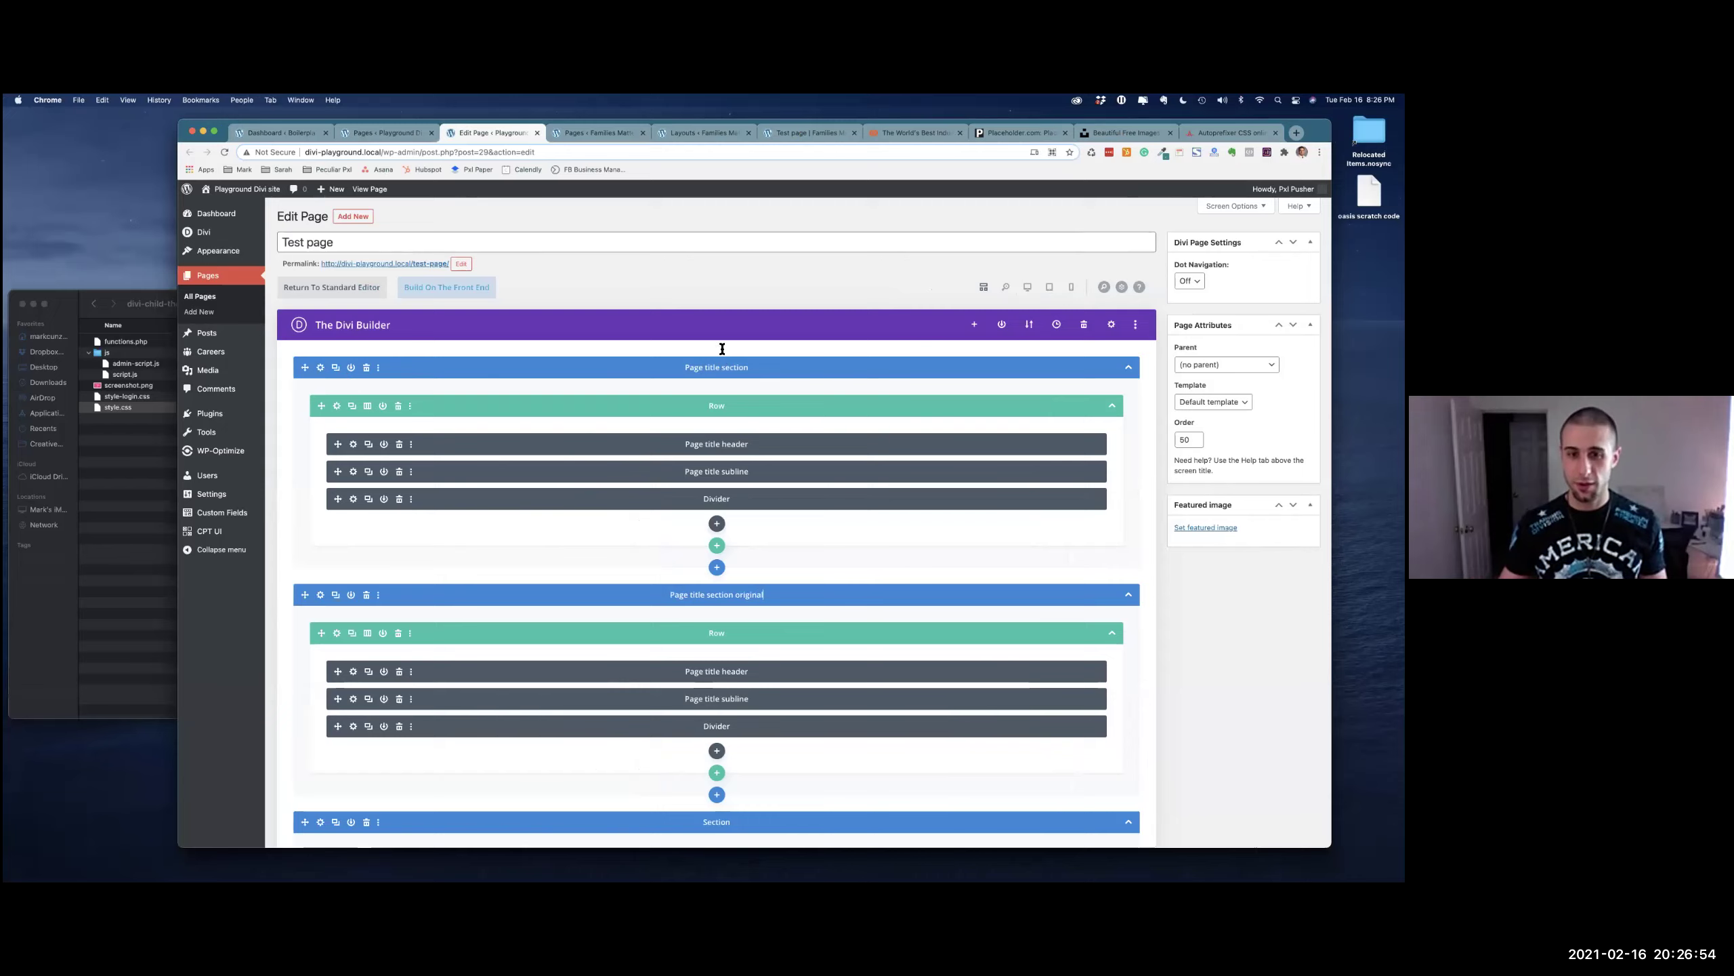
Rename the upper Page title section as "Page title section test"
left_click(750, 369)
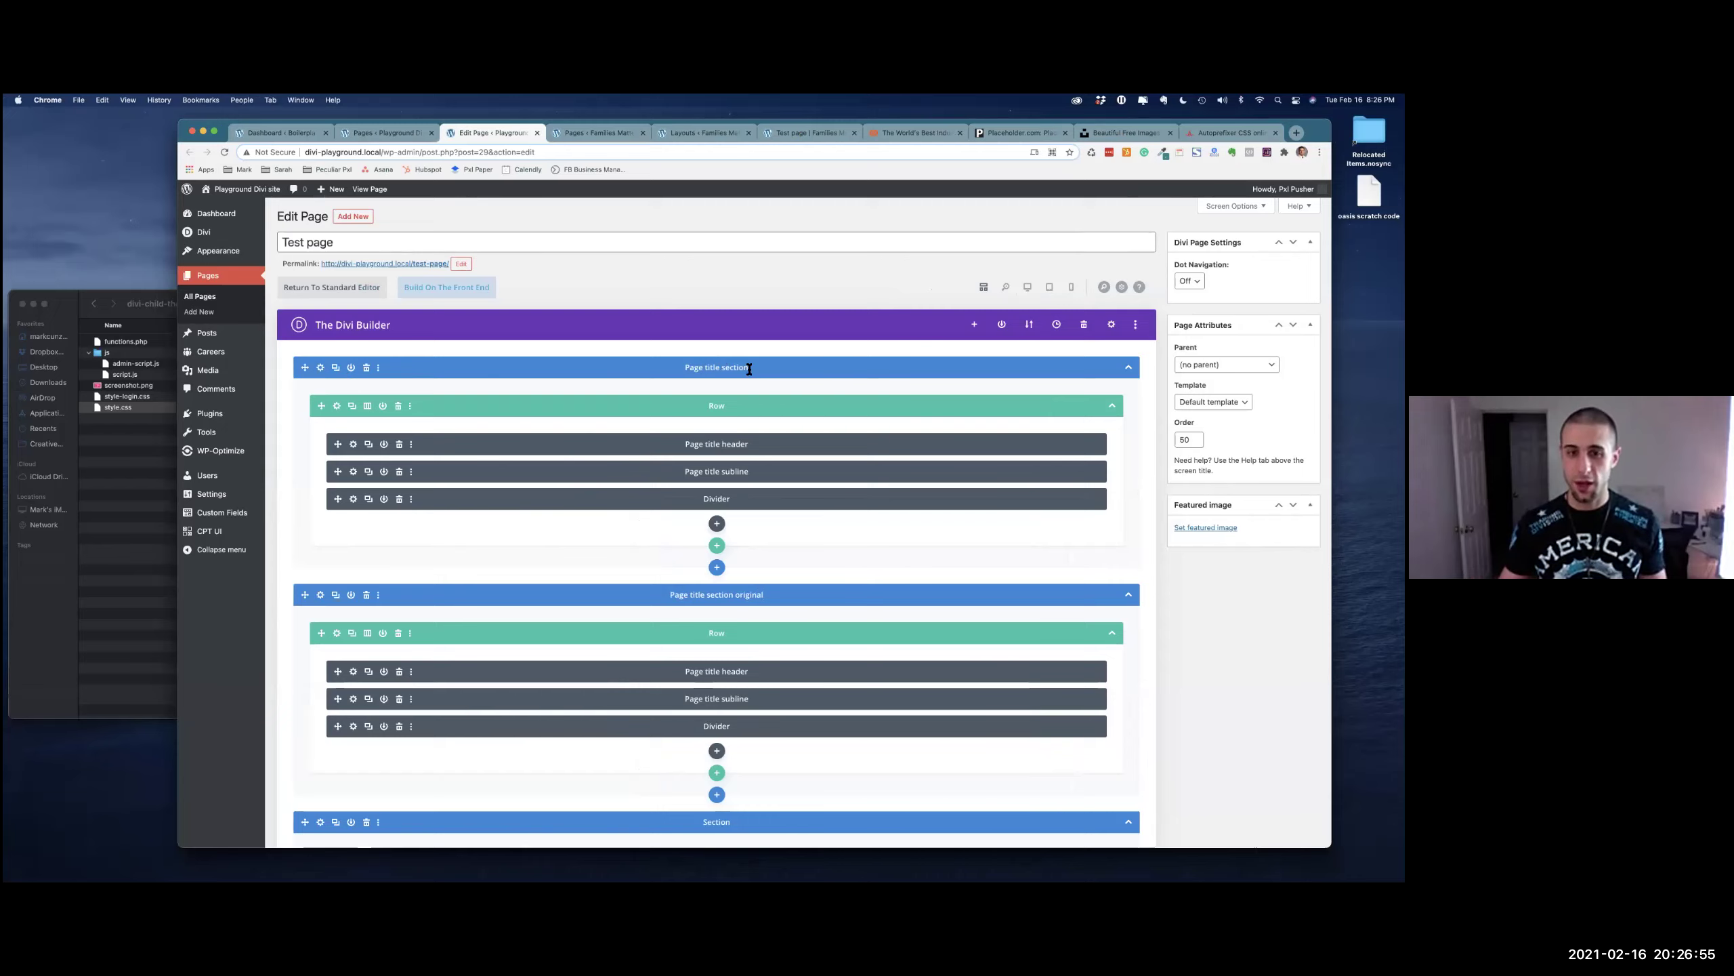
type("test")
key("Return")
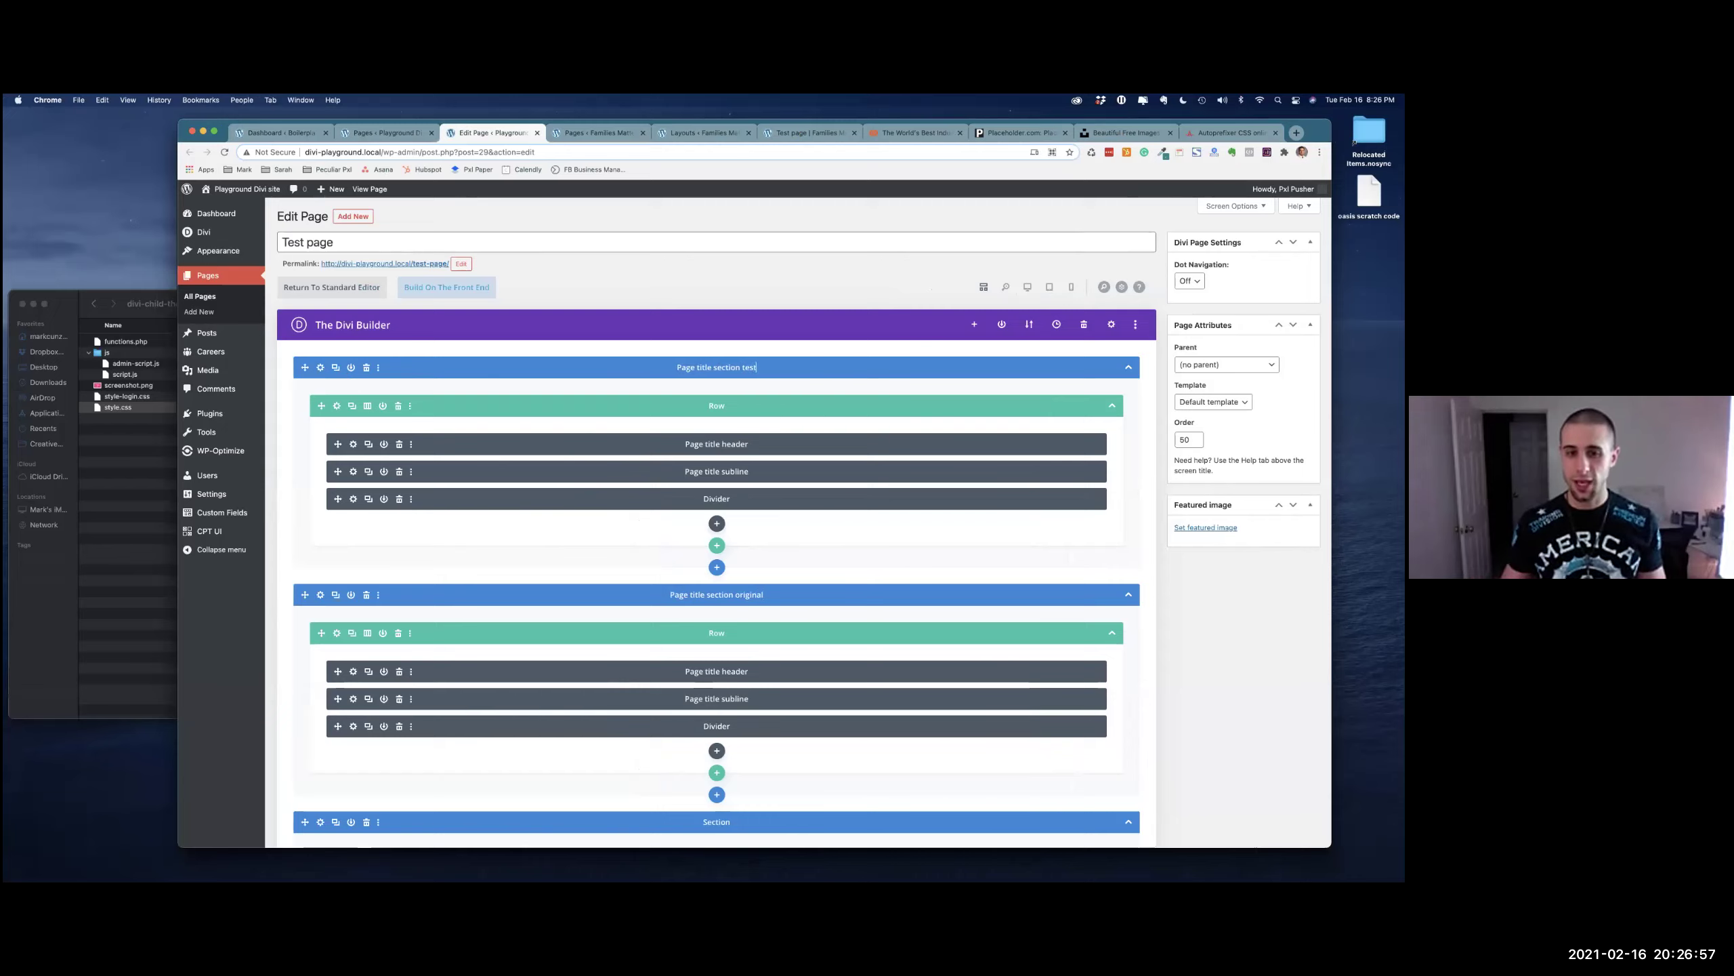
Disable the "Page title section original" section on phone, tablet and desktop
left_click(378, 595)
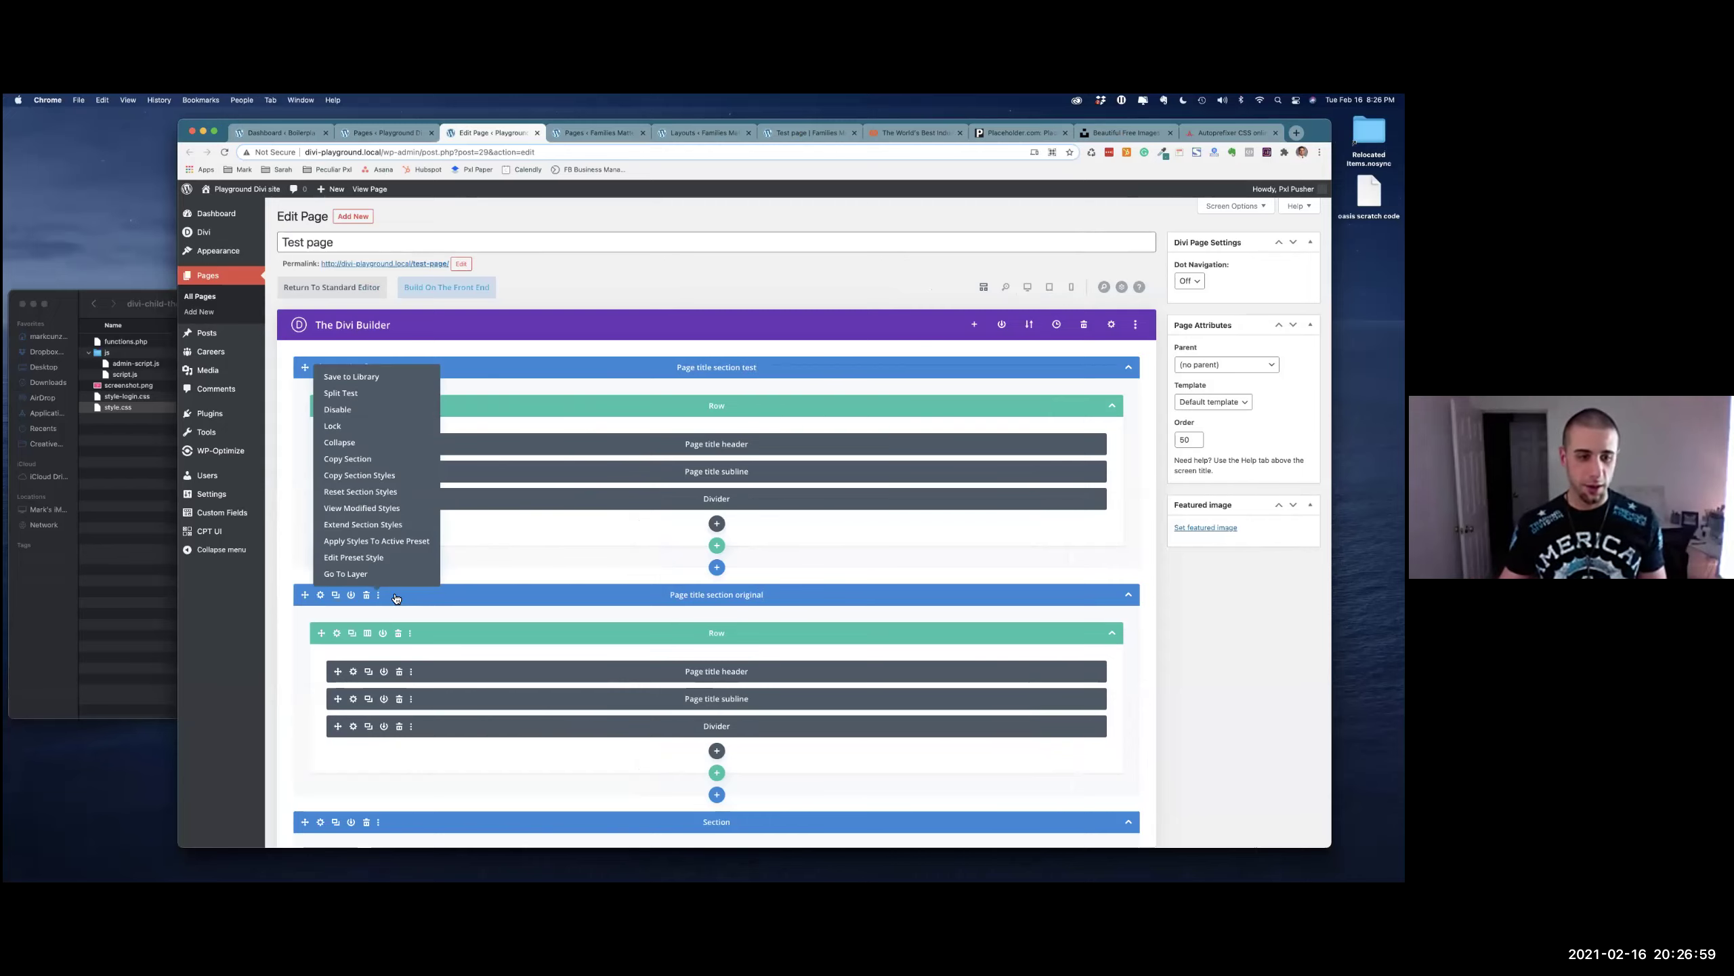
left_click(328, 410)
left_click(376, 409)
left_click(425, 410)
left_click(280, 559)
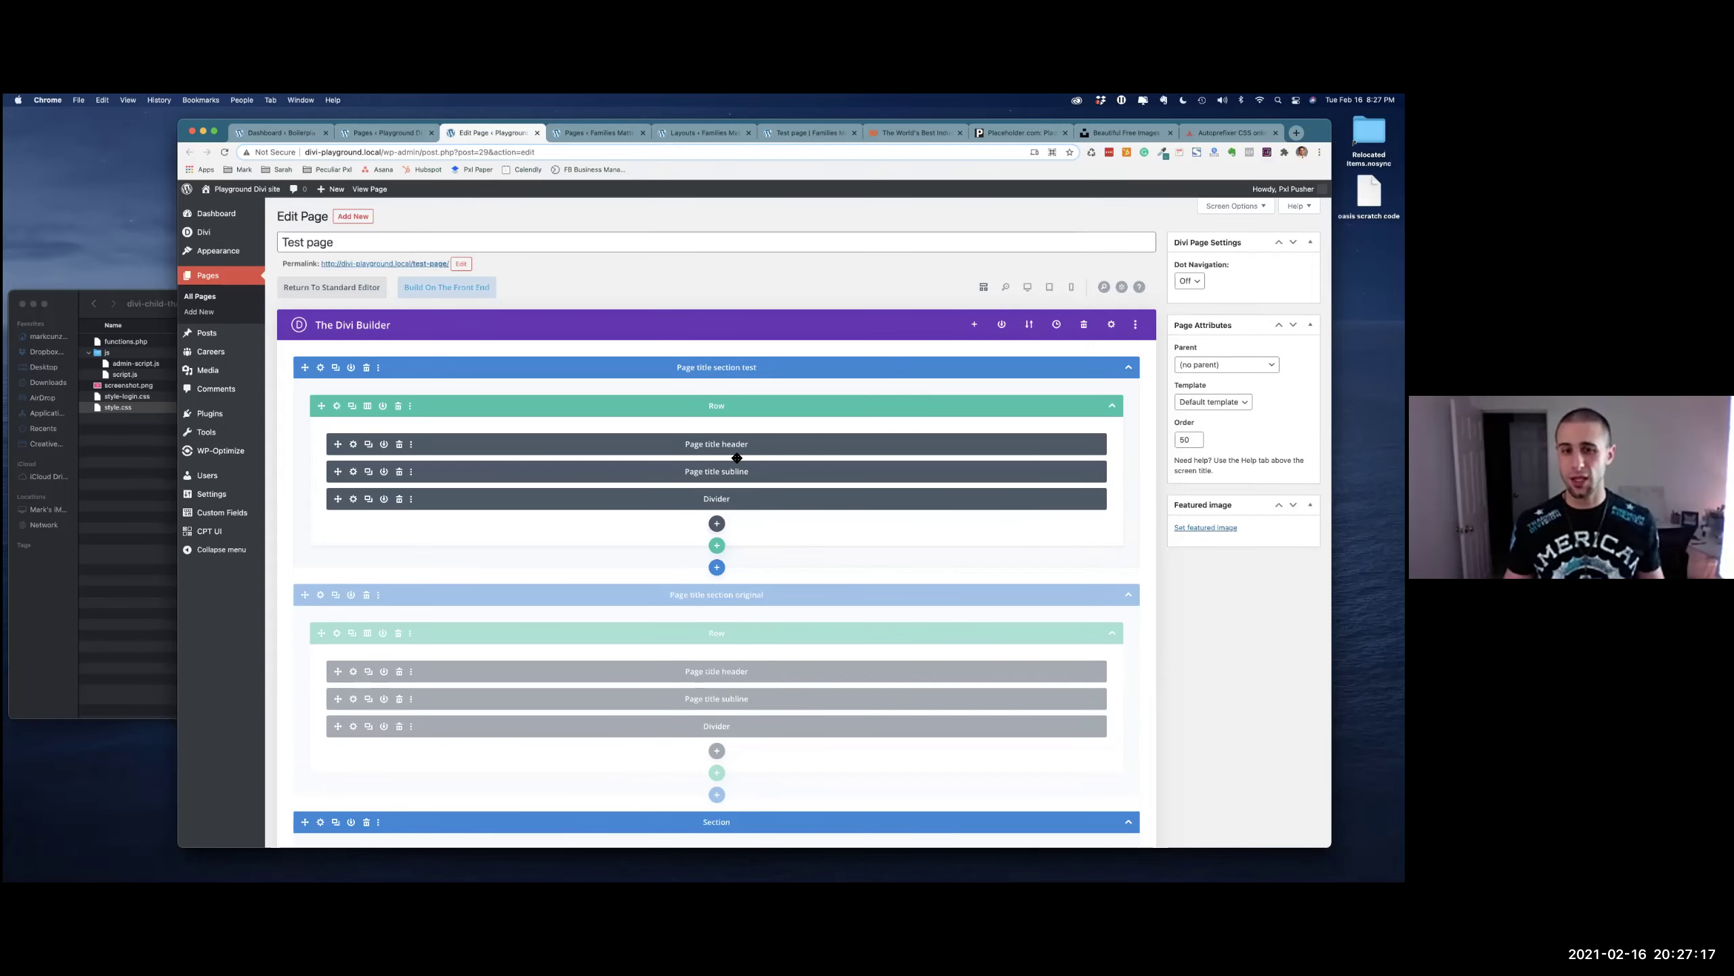
Delete the "Page title section test" section and re-enable the "Page title section original" section on all devices
left_click(367, 367)
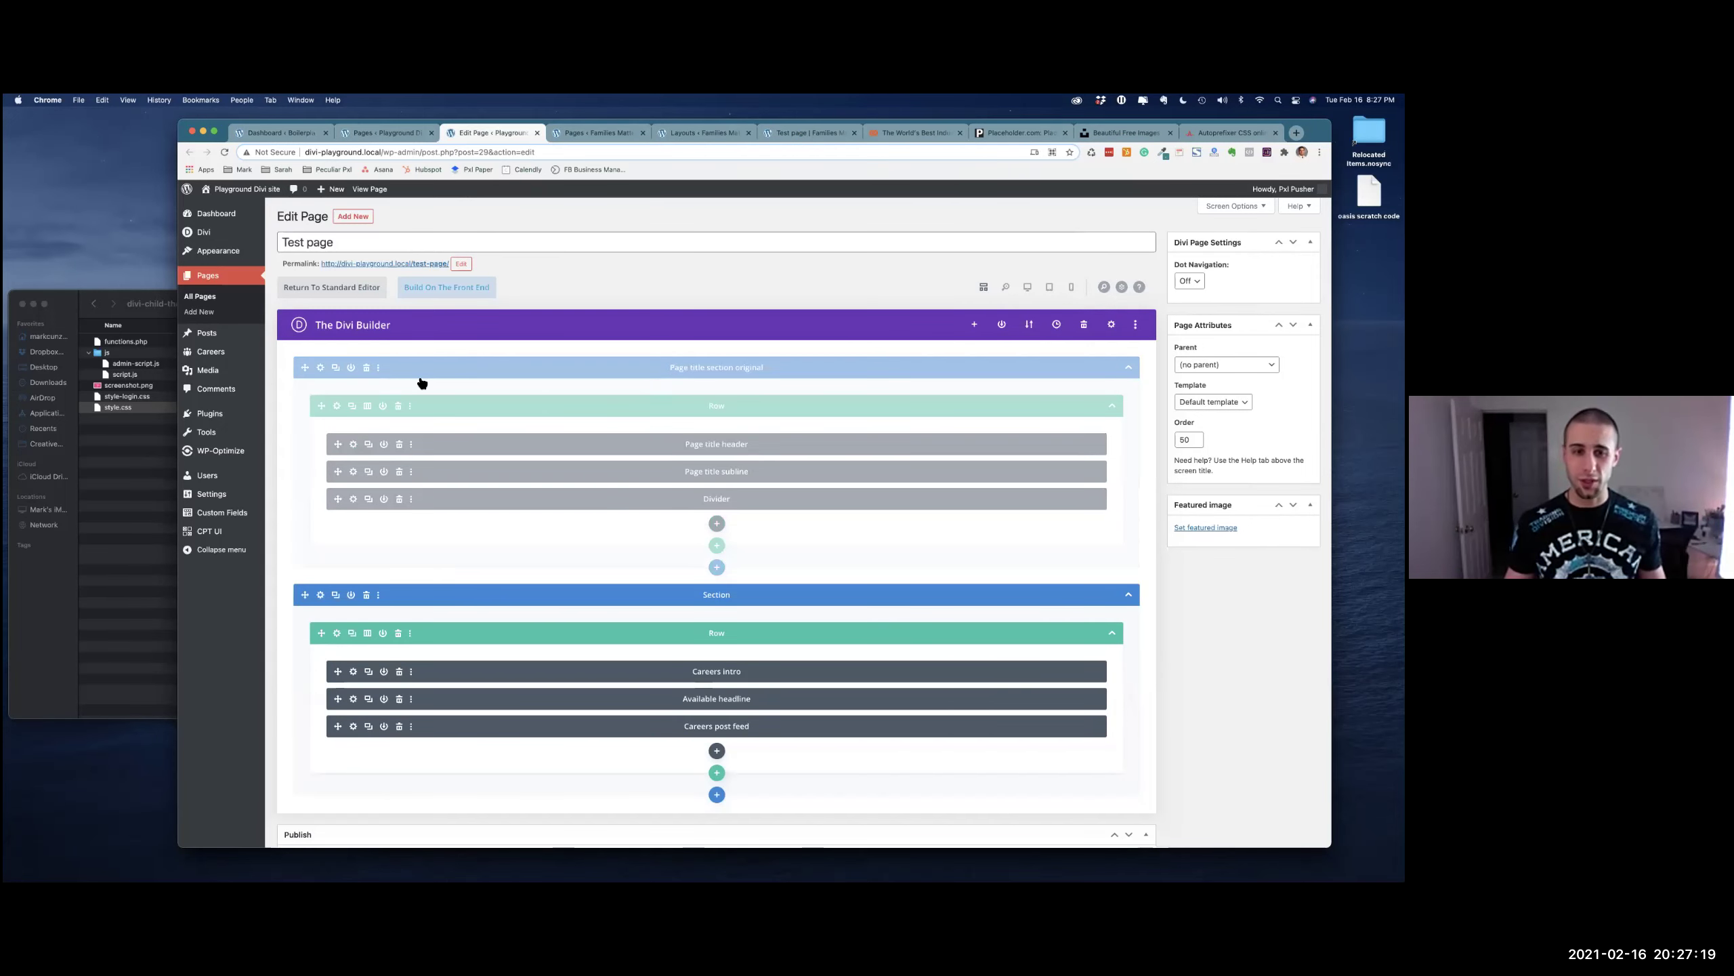
left_click(378, 368)
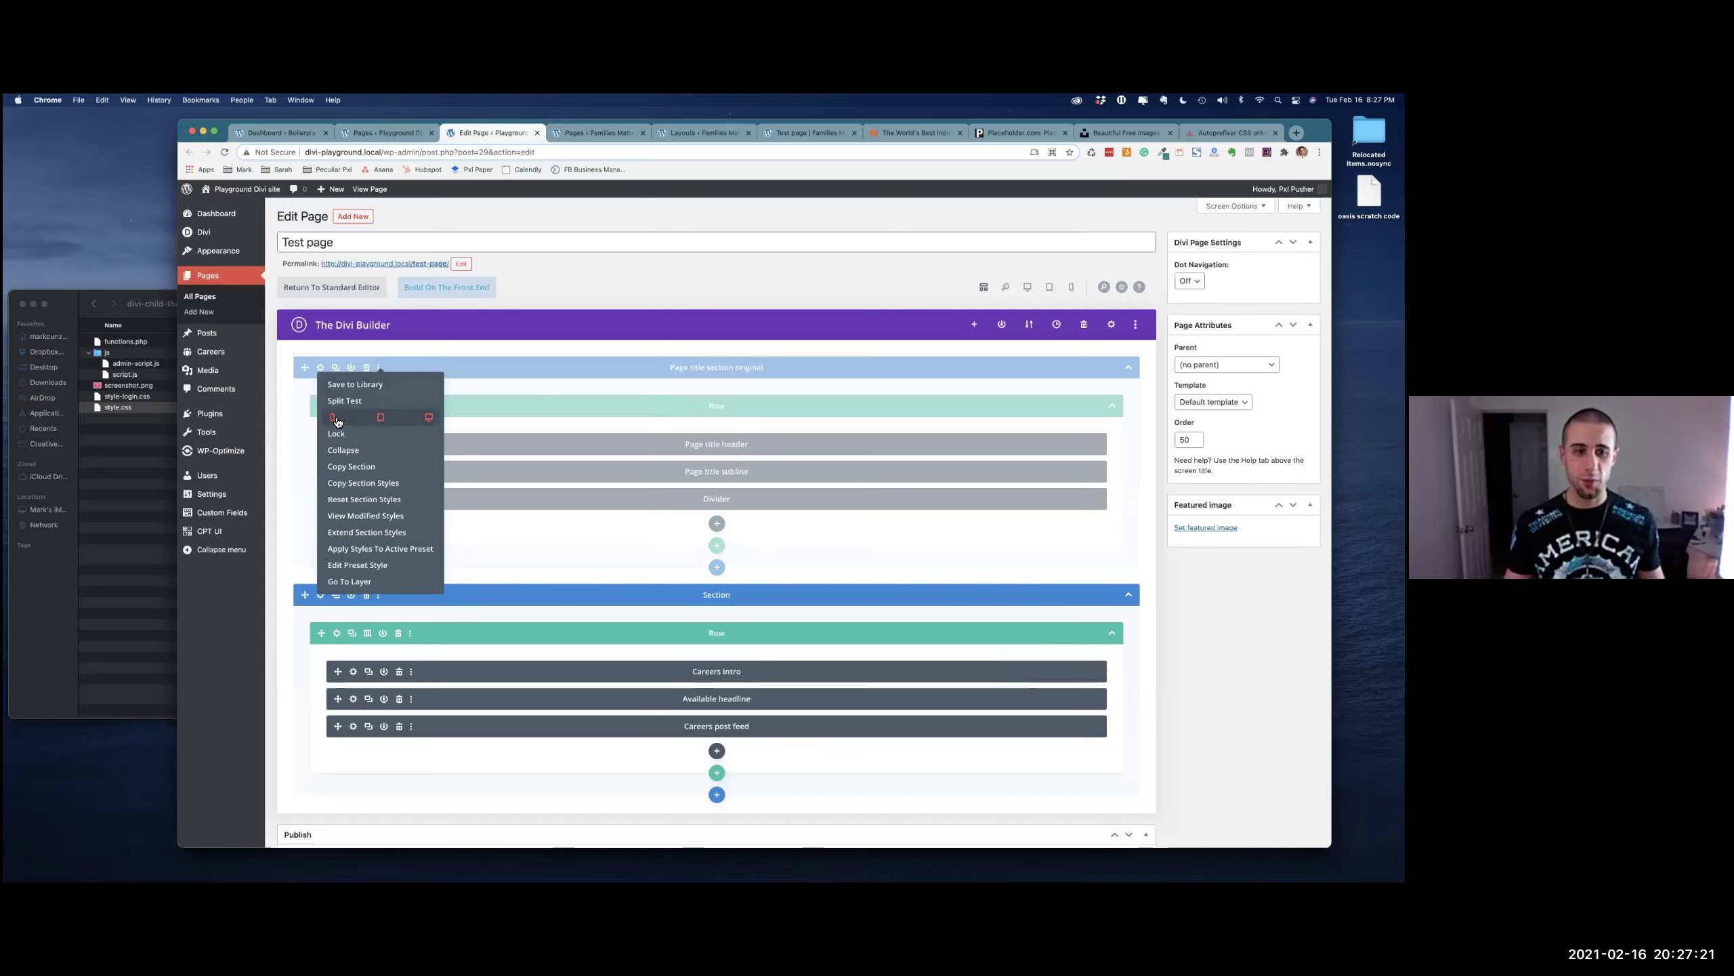
left_click(375, 420)
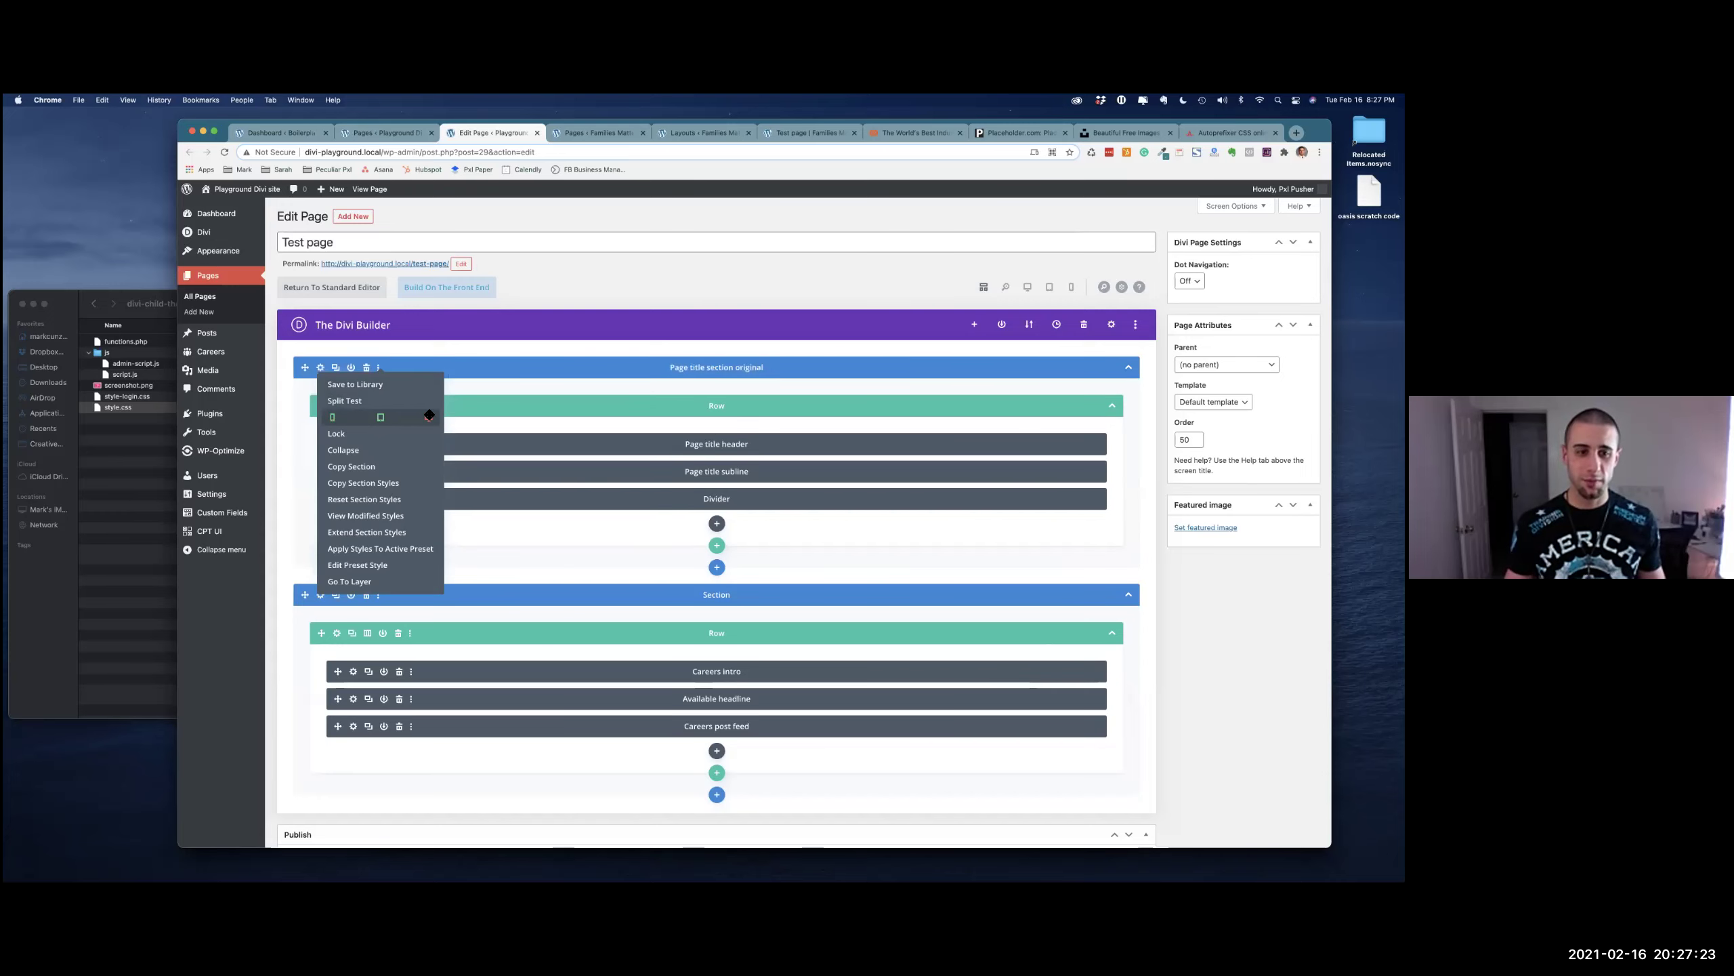
Remove "original" from the remaining title section's label so it reads "Page title section"
left_click(736, 362)
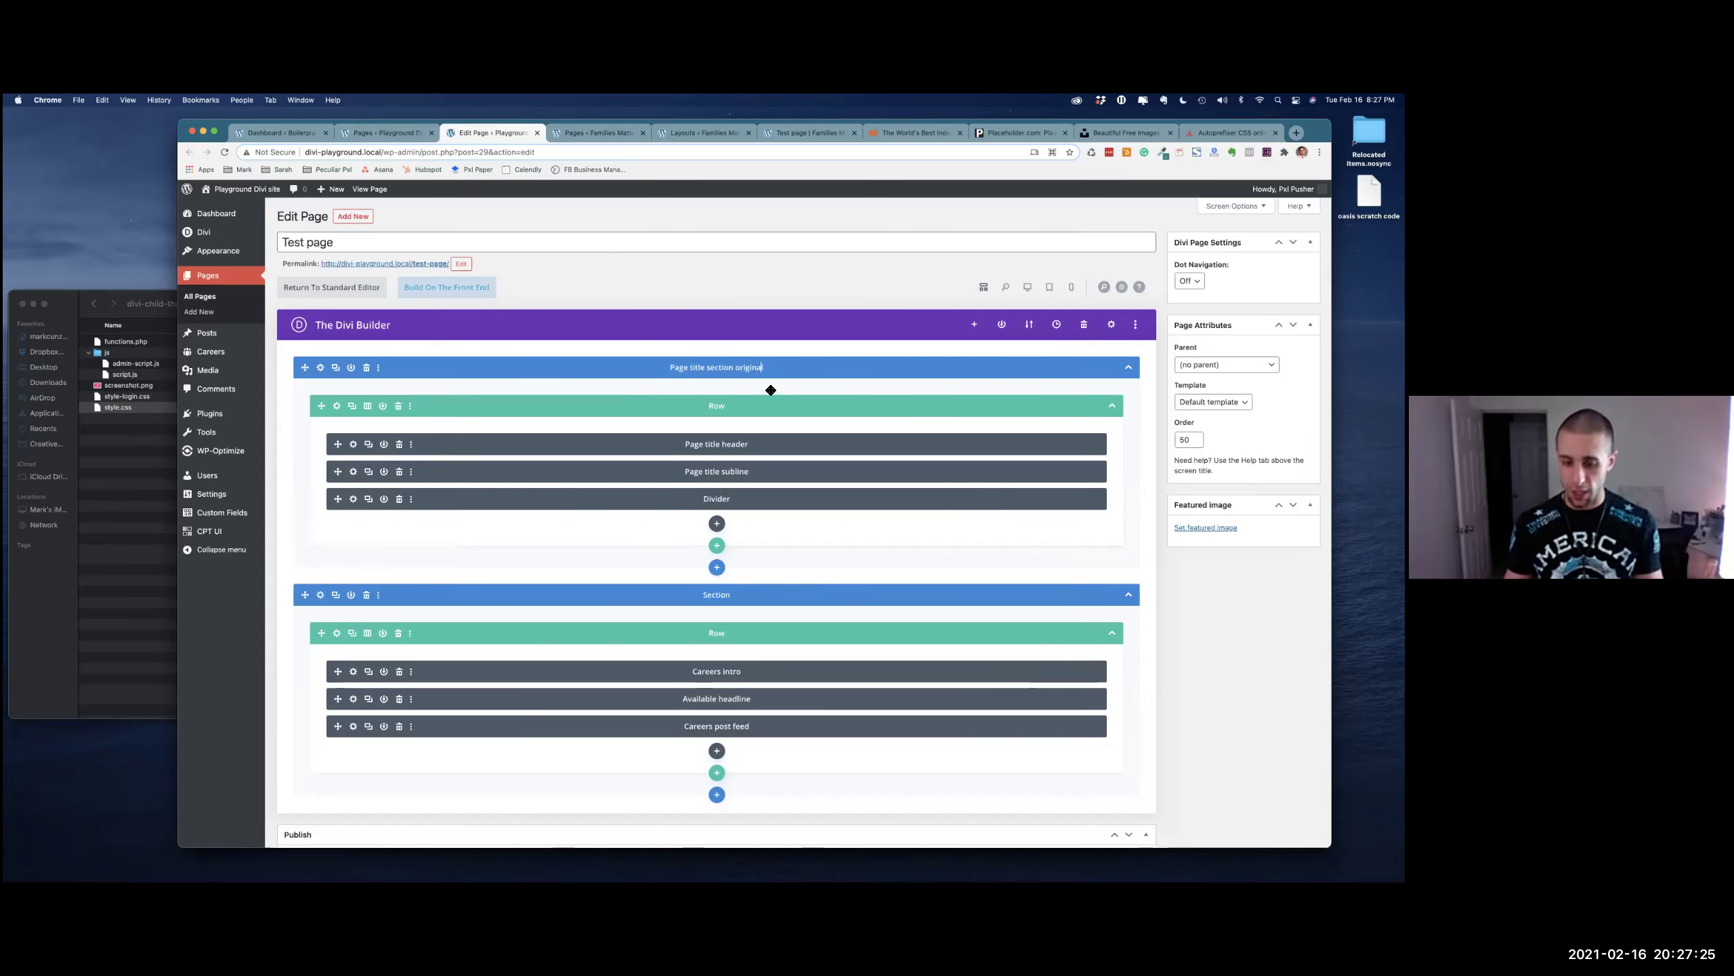
key("BackSpace")
key("BackSpace")
key("BackSpace")
key("BackSpace")
key("BackSpace")
key("BackSpace")
key("BackSpace")
key("BackSpace")
key("BackSpace")
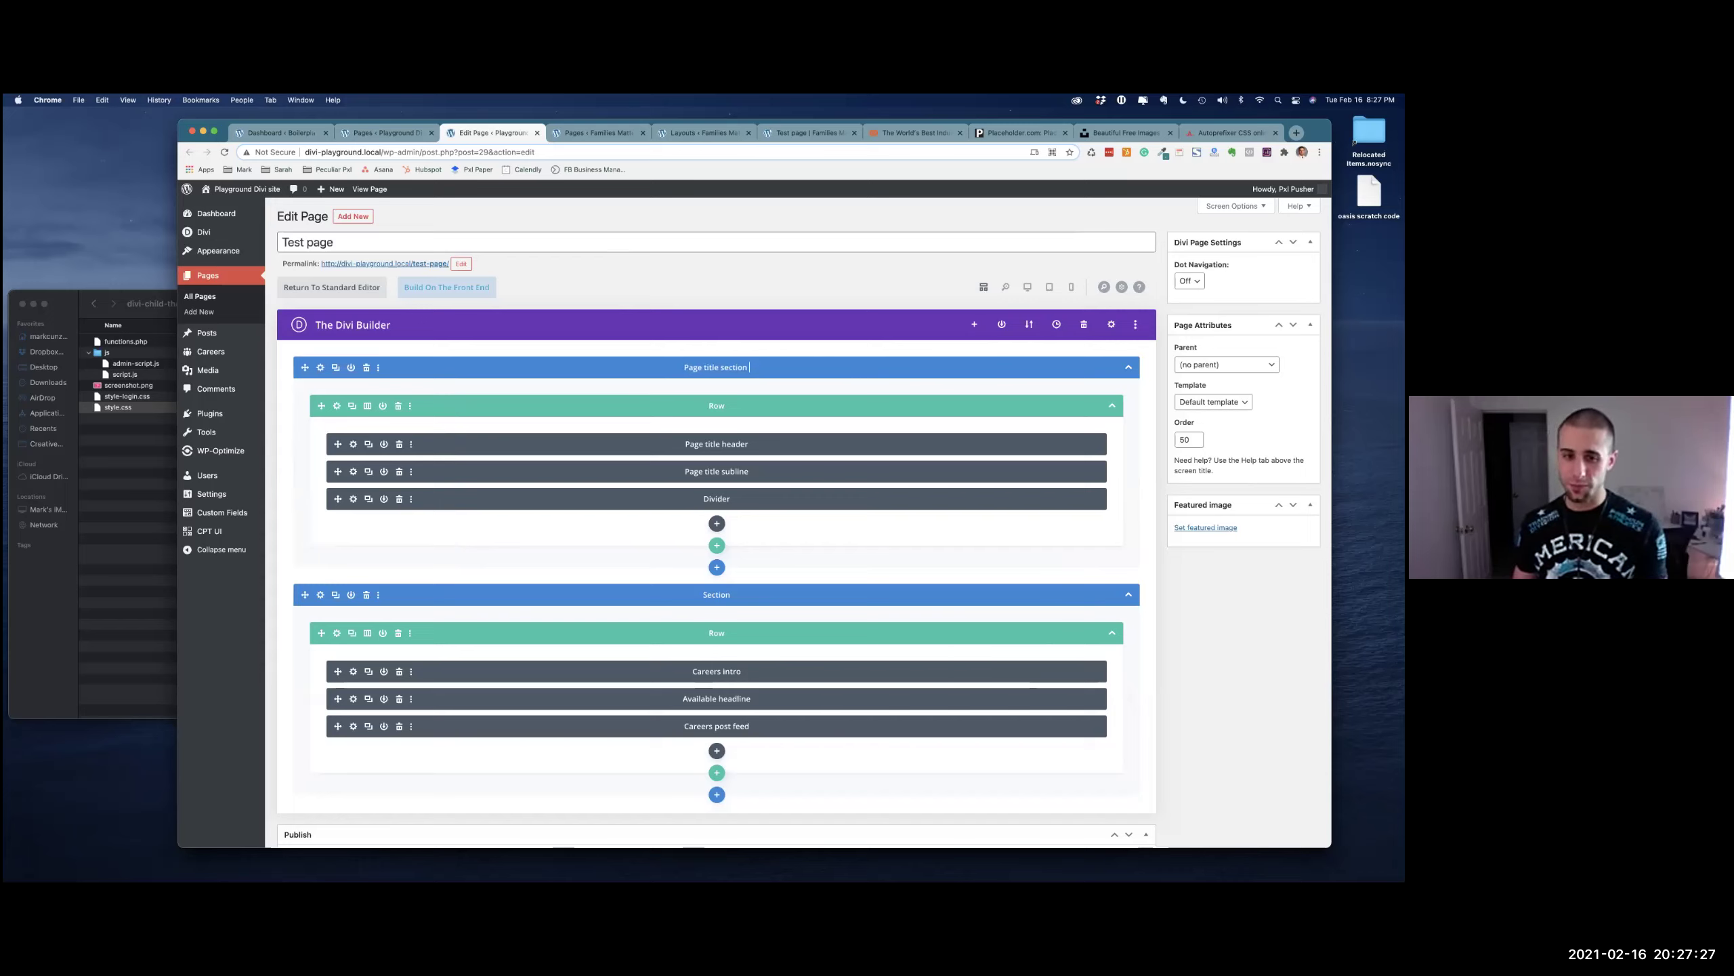